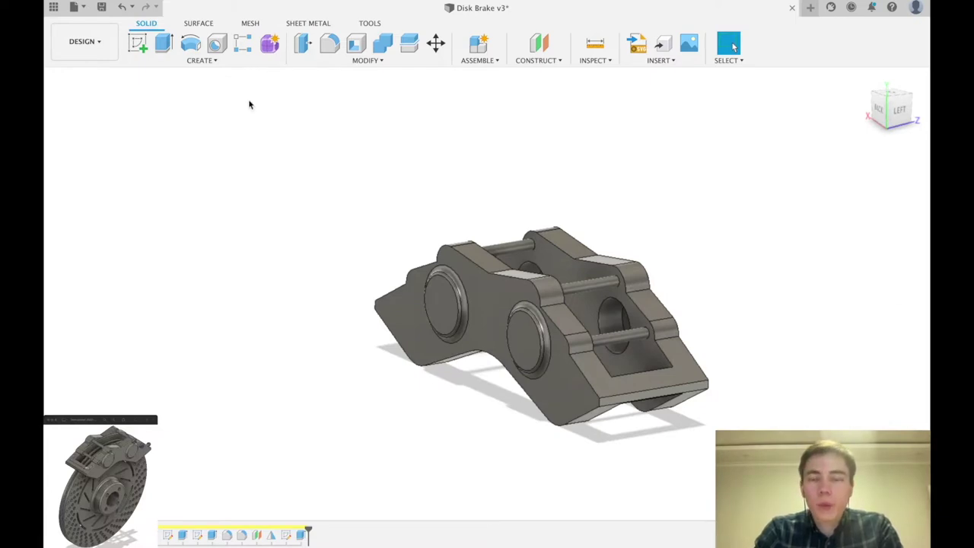
# Examine the brake caliper body and its side arms, cylinder openings and connecting pins from several angles
pyautogui.click(266, 266)
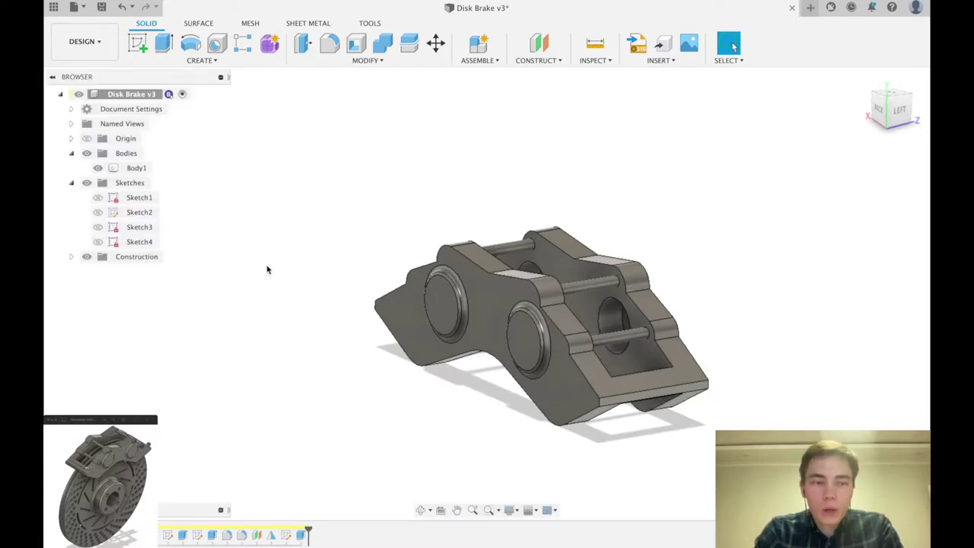
pyautogui.click(538, 323)
pyautogui.scroll(2, 586, 262)
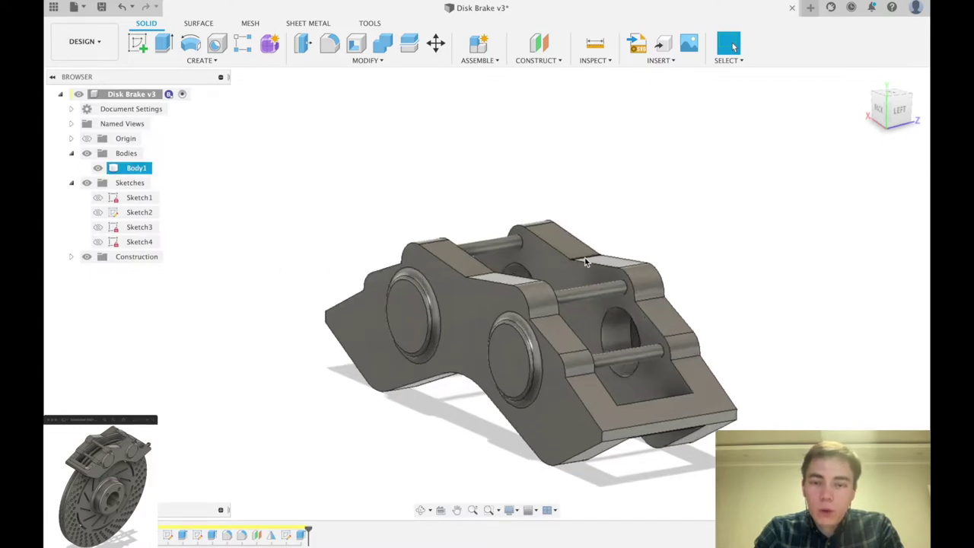
pyautogui.scroll(3, 586, 263)
pyautogui.keyDown('shift'); pyautogui.moveTo(597, 315); pyautogui.dragTo(550, 273, button='middle'); pyautogui.keyUp('shift')
pyautogui.scroll(-3, 550, 278)
pyautogui.keyDown('shift'); pyautogui.moveTo(652, 358); pyautogui.dragTo(608, 350, button='middle'); pyautogui.keyUp('shift')
pyautogui.scroll(2, 587, 346)
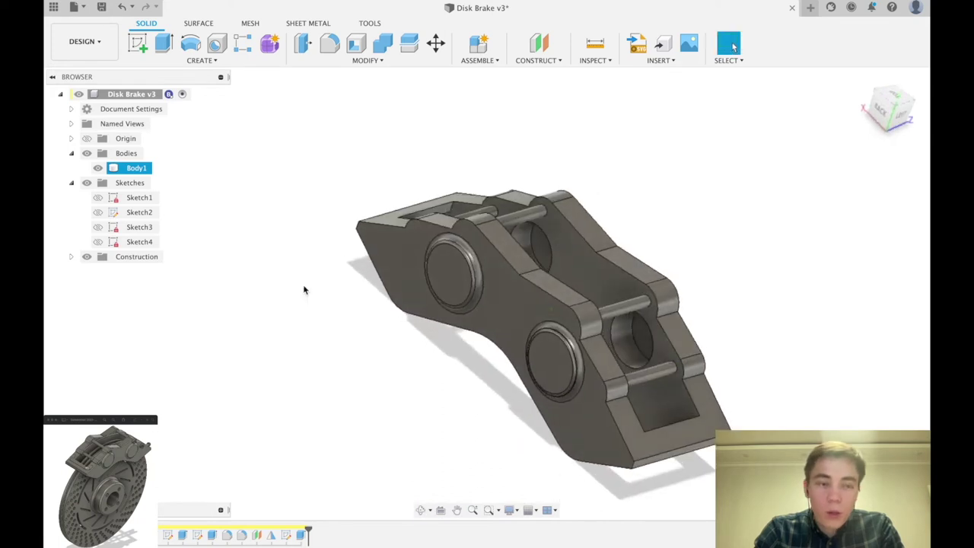
pyautogui.press('Escape')
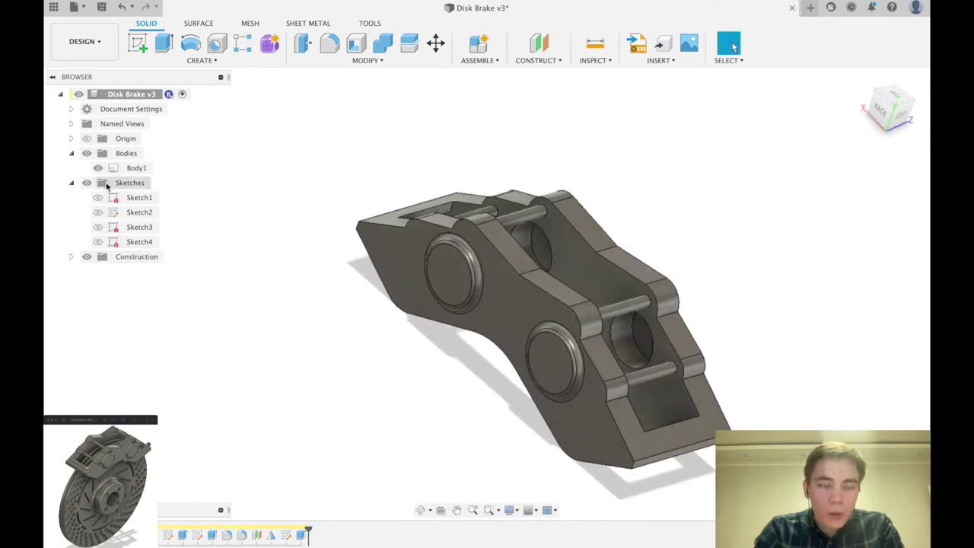
pyautogui.click(134, 167)
pyautogui.keyDown('shift'); pyautogui.moveTo(577, 264); pyautogui.dragTo(532, 279, button='middle'); pyautogui.keyUp('shift')
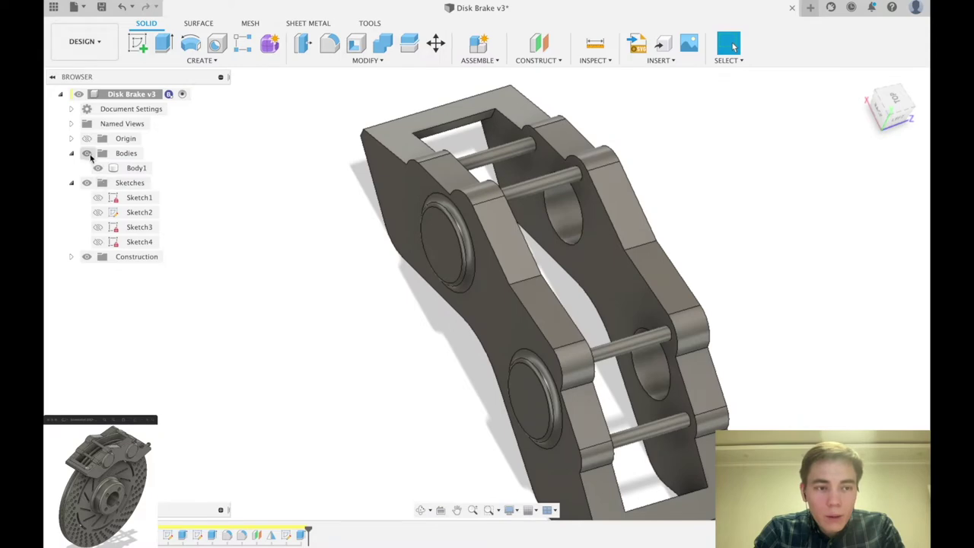
# Show the origin planes and axes and check where they sit relative to the caliper body
pyautogui.click(86, 139)
pyautogui.keyDown('shift'); pyautogui.moveTo(374, 302); pyautogui.dragTo(344, 330, button='middle'); pyautogui.keyUp('shift')
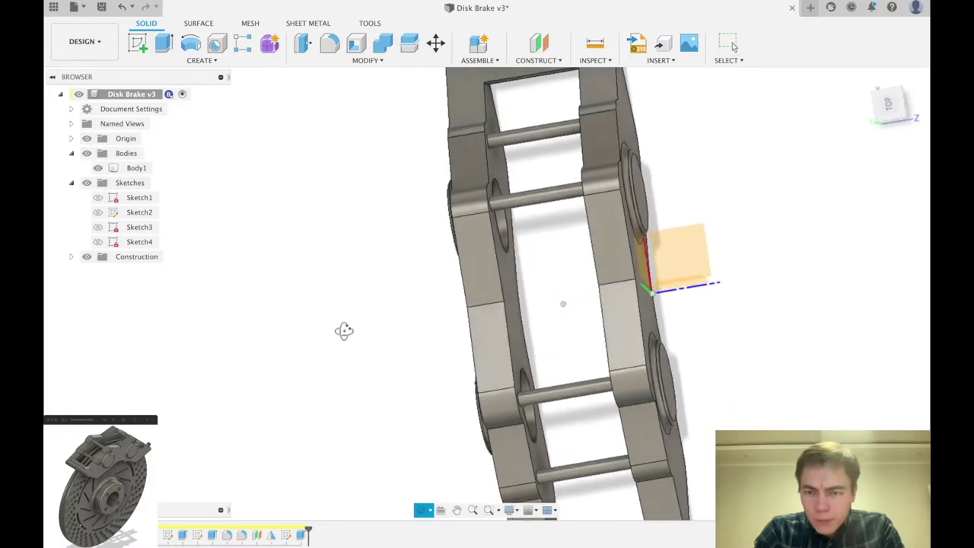
pyautogui.click(890, 107)
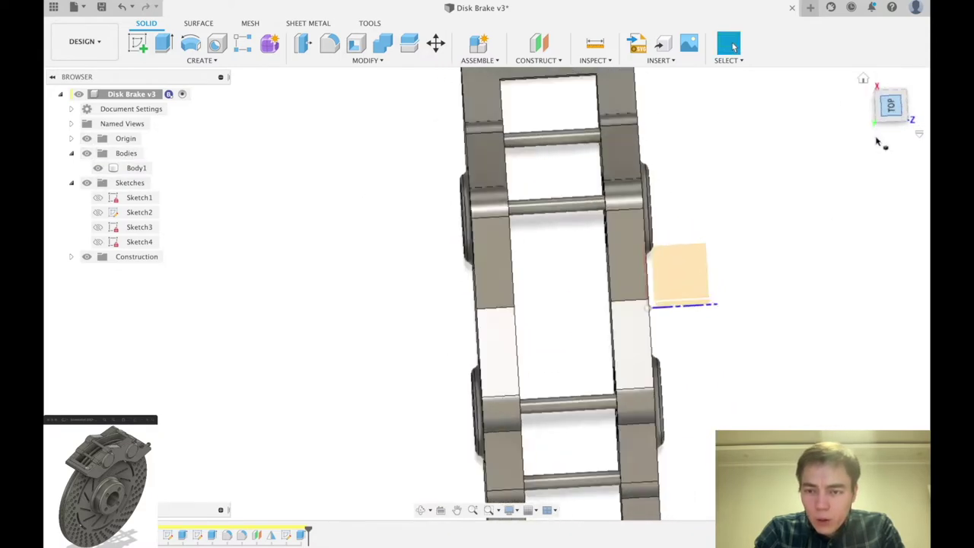
pyautogui.keyDown('shift'); pyautogui.moveTo(628, 346); pyautogui.dragTo(723, 334, button='middle'); pyautogui.keyUp('shift')
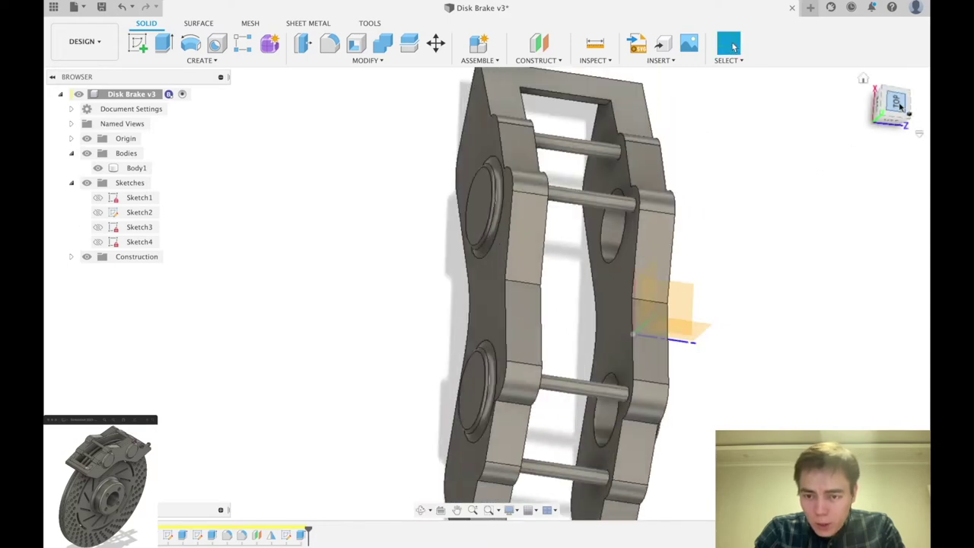
pyautogui.click(898, 103)
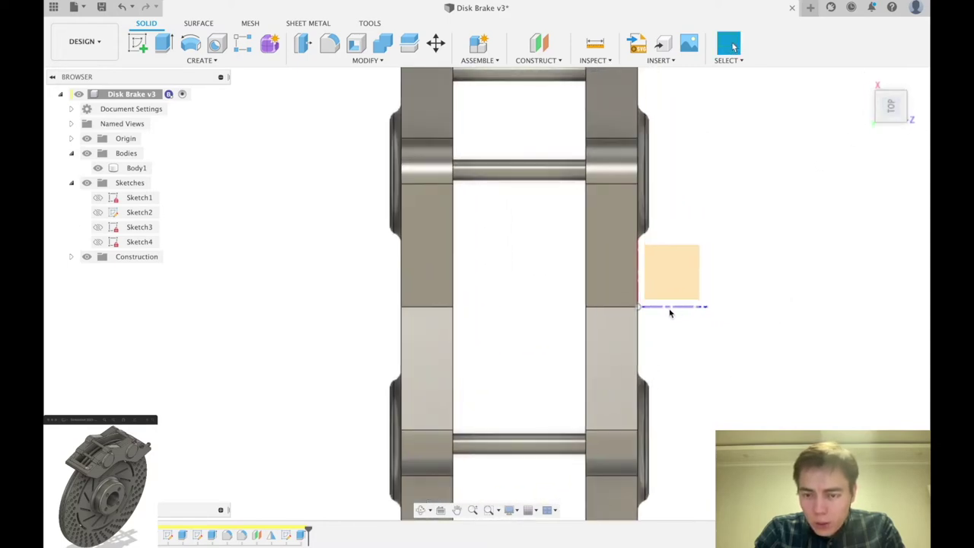
pyautogui.keyDown('shift'); pyautogui.moveTo(689, 322); pyautogui.dragTo(674, 304, button='middle'); pyautogui.keyUp('shift')
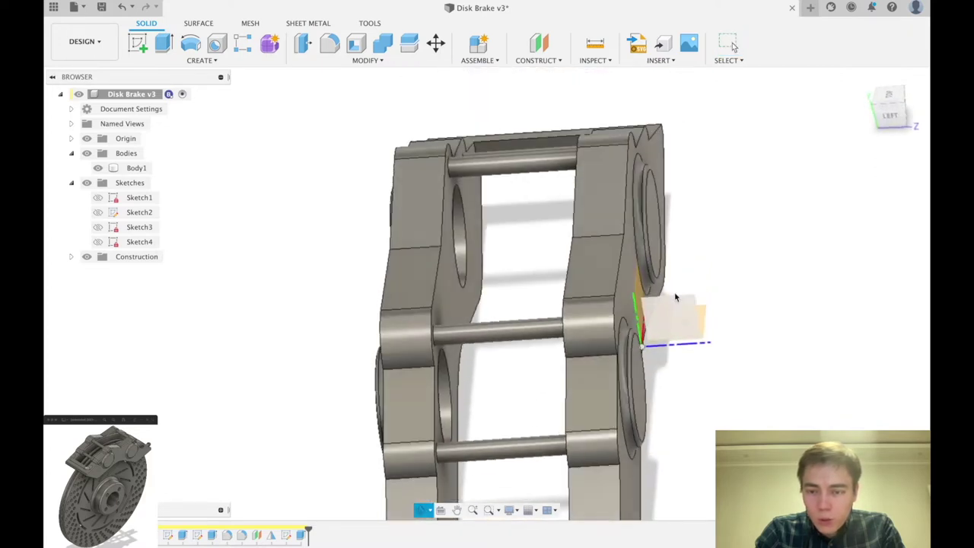
# Create a section analysis that cuts the caliper through its middle at the origin YZ plane
pyautogui.moveTo(139, 45); pyautogui.dragTo(136, 42)
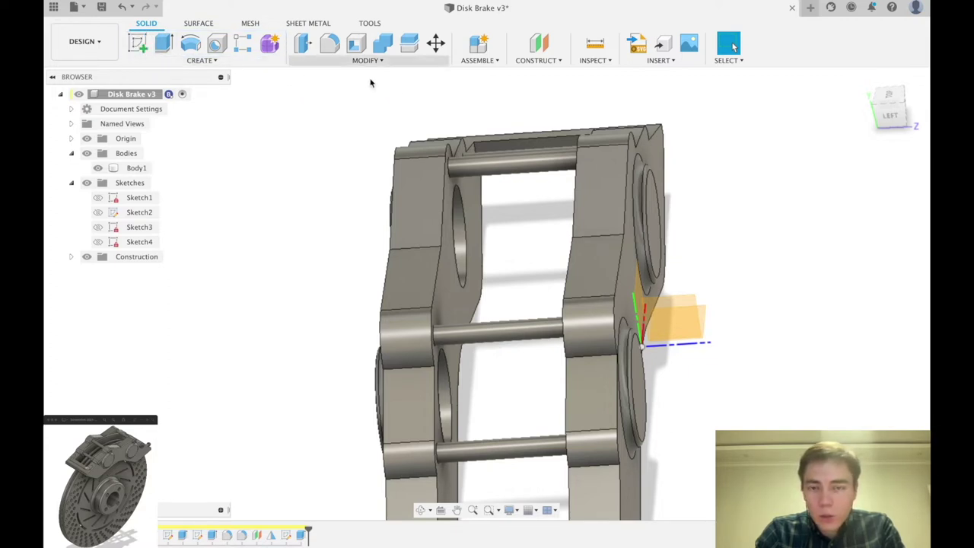
pyautogui.click(600, 62)
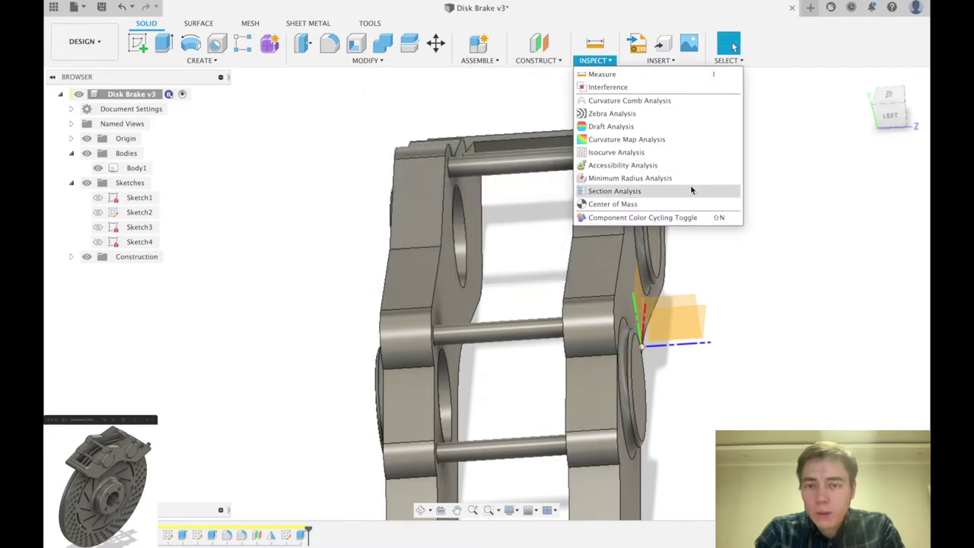
pyautogui.click(687, 196)
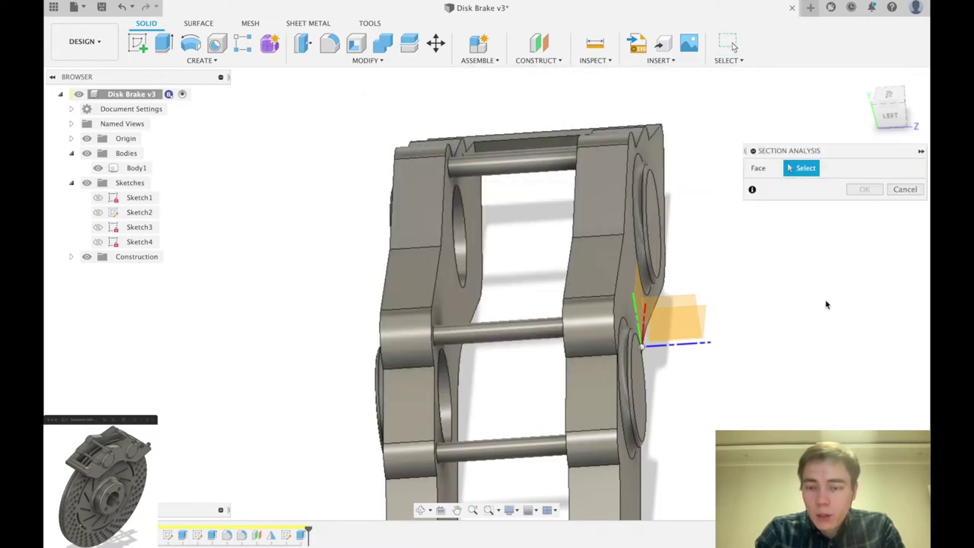
pyautogui.click(669, 323)
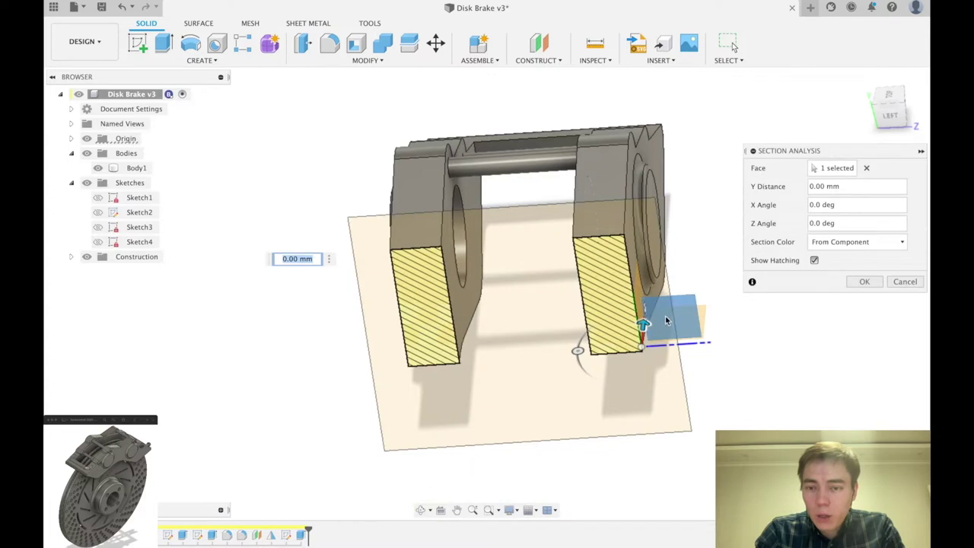
pyautogui.click(865, 281)
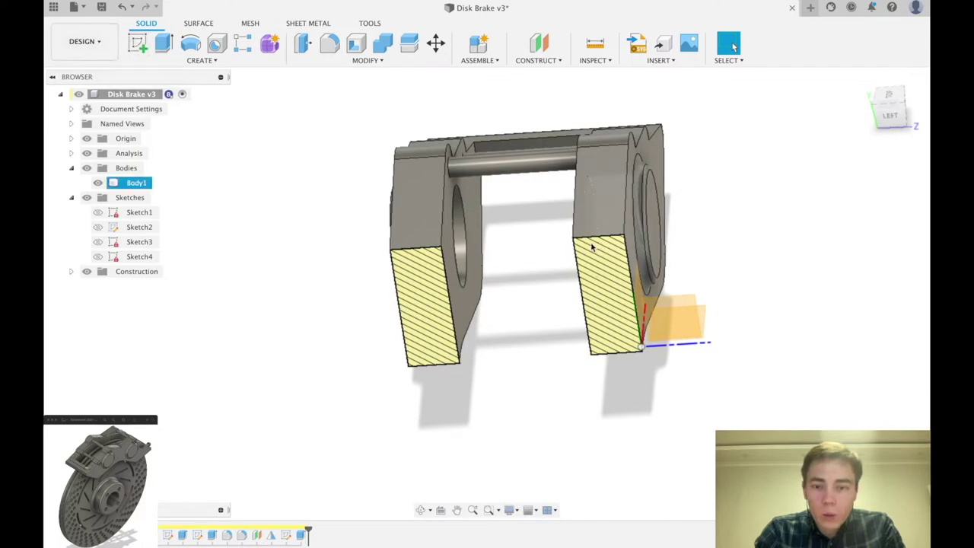
# Start a new sketch on the origin YZ plane and look straight at the cut faces
pyautogui.click(137, 44)
pyautogui.moveTo(606, 250)
pyautogui.keyDown('shift'); pyautogui.mouseDown(button='middle')
pyautogui.moveTo(684, 250)
pyautogui.moveTo(683, 266)
pyautogui.mouseUp(button='middle'); pyautogui.keyUp('shift')
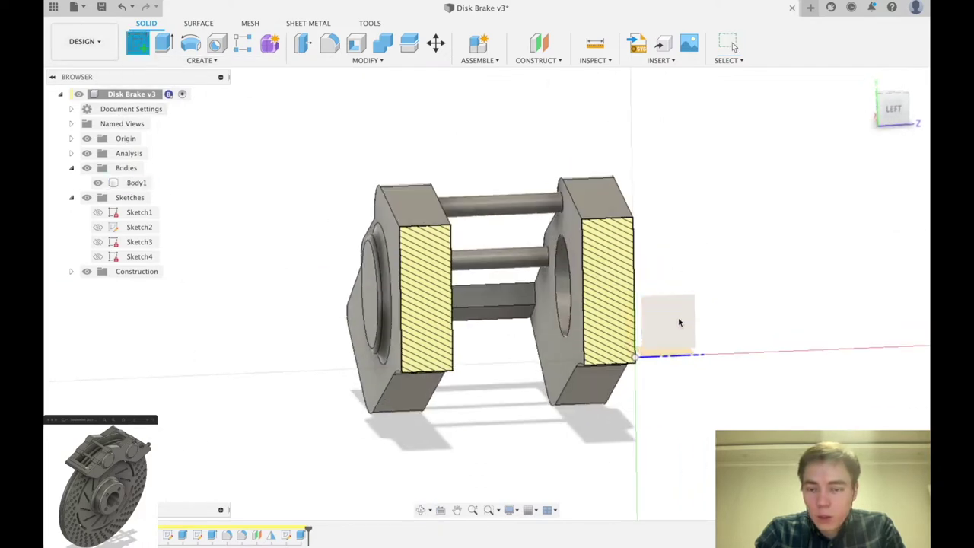
pyautogui.click(679, 321)
pyautogui.click(911, 111)
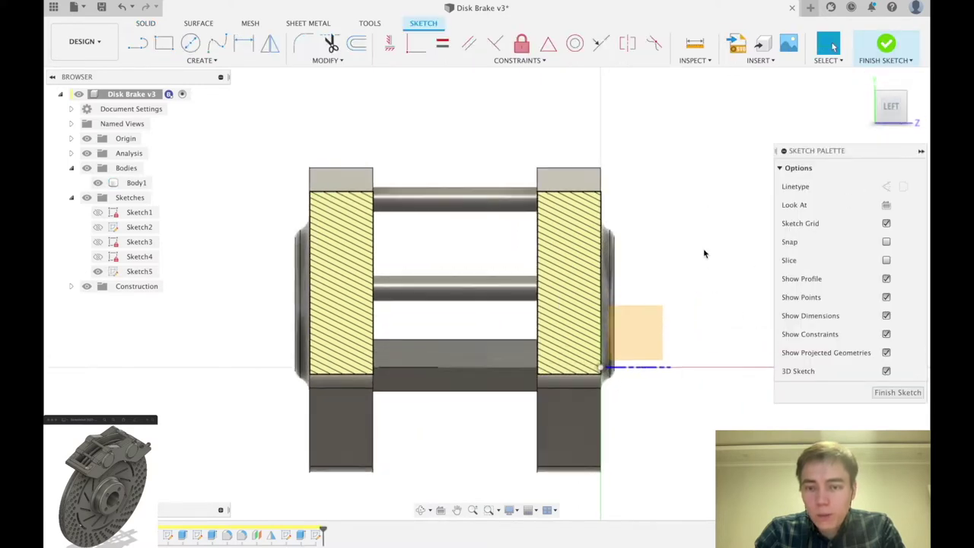
# Sketch a narrow upright rectangle about 15 mm tall inside the cut face of the caliper arm beside the origin
pyautogui.scroll(1, 703, 253)
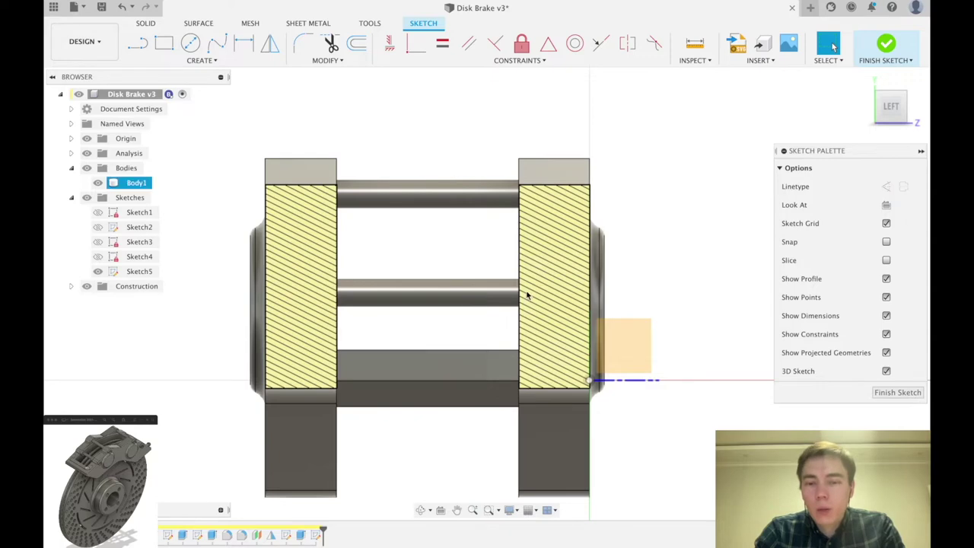
pyautogui.press('r')
pyautogui.click(561, 272)
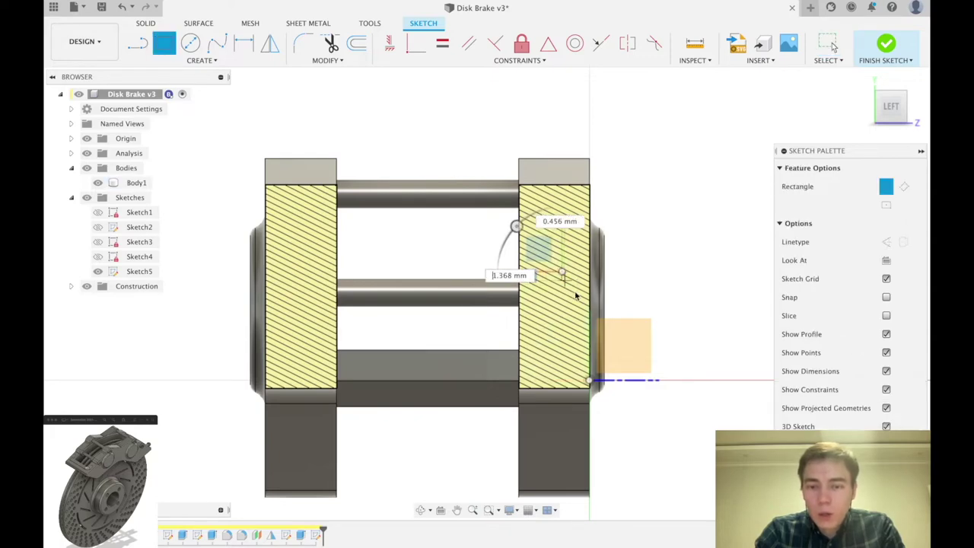
pyautogui.press('Escape')
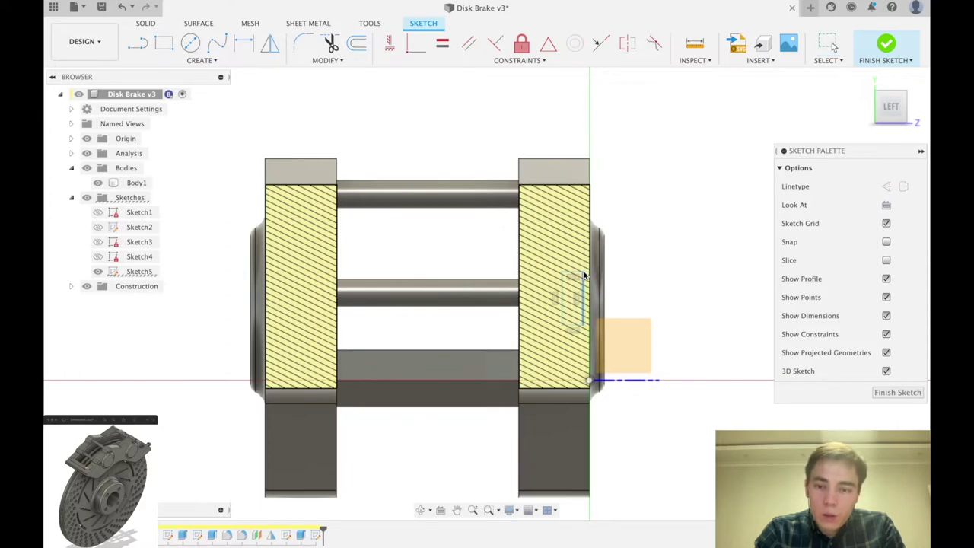
pyautogui.moveTo(580, 264); pyautogui.dragTo(577, 266)
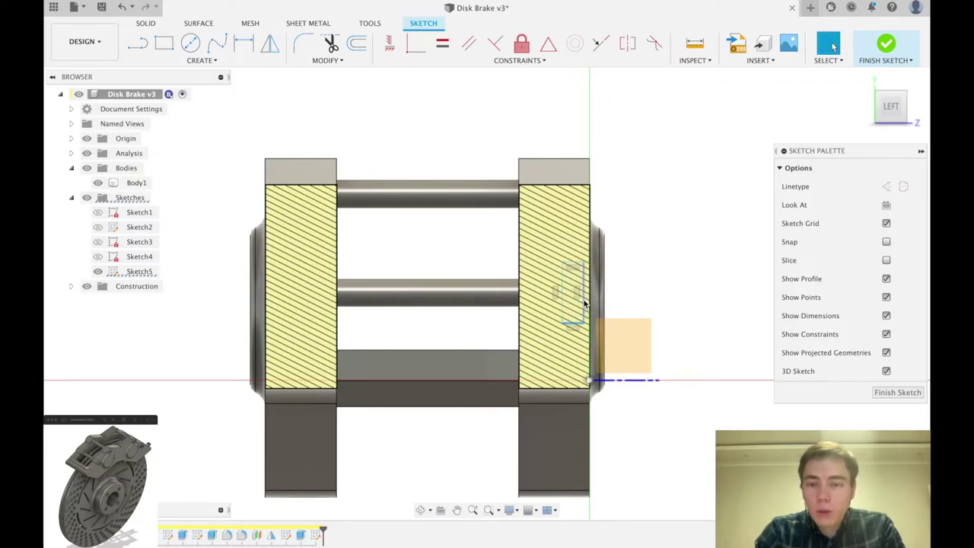
# Dimension the rectangle's height at 10 mm
pyautogui.press('d')
pyautogui.click(583, 295)
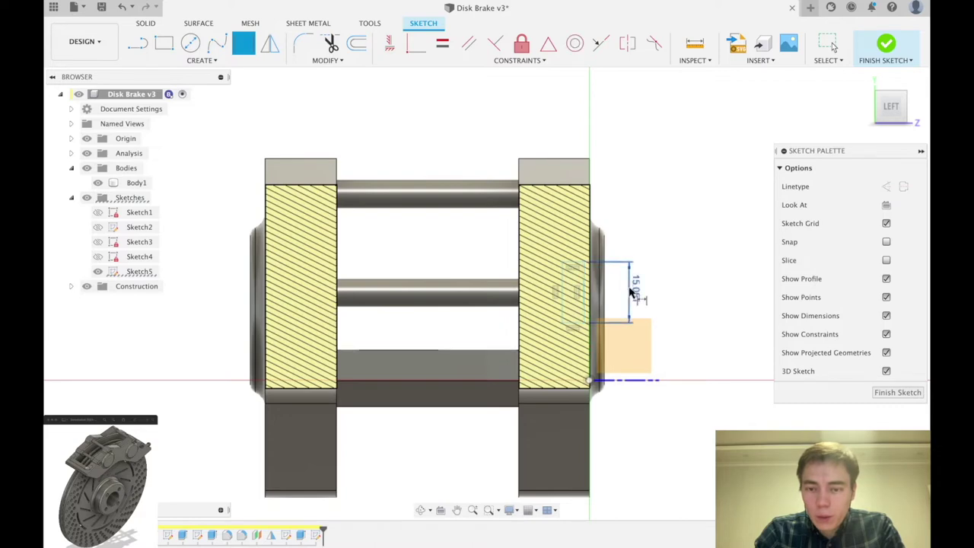
pyautogui.click(630, 289)
pyautogui.write('10')
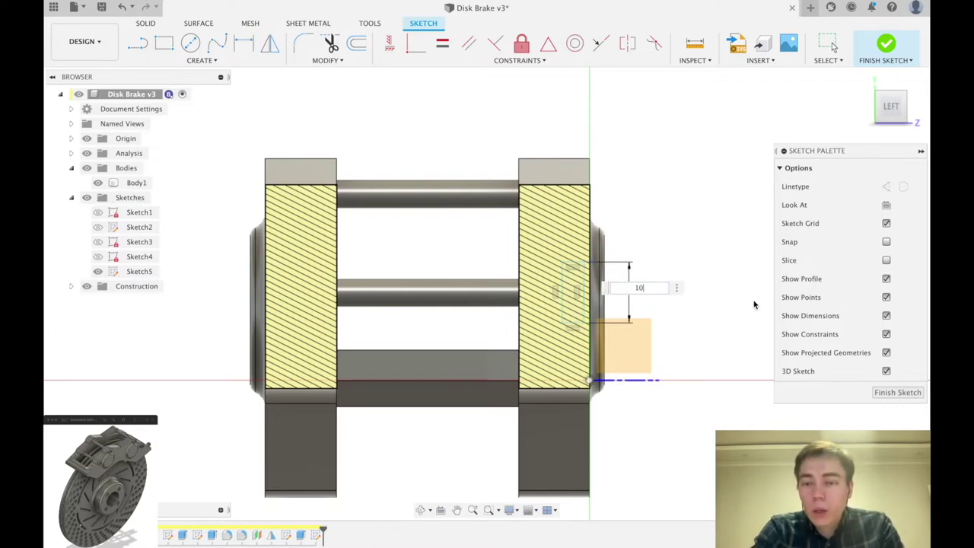
pyautogui.press('Return')
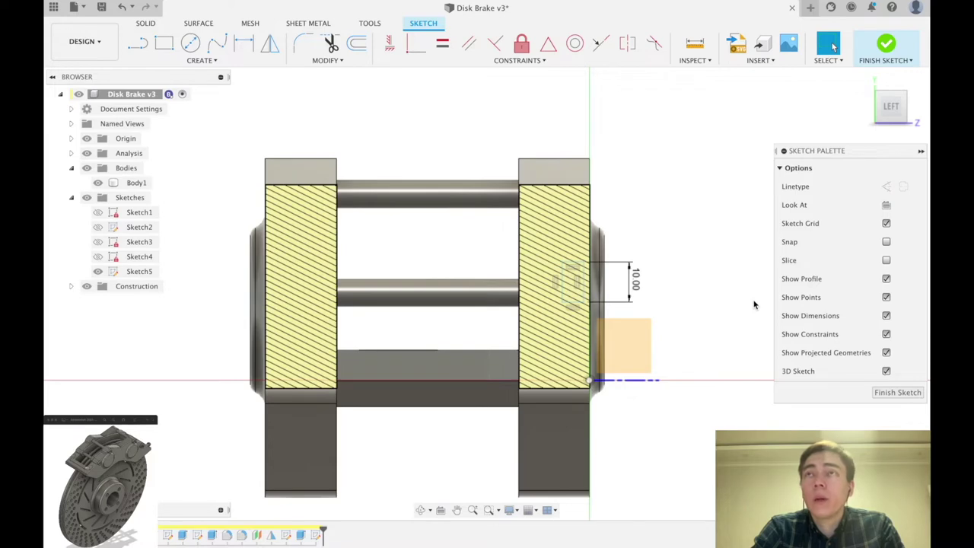
# Dimension the rectangle's width at 5 mm
pyautogui.press('d')
pyautogui.click(580, 265)
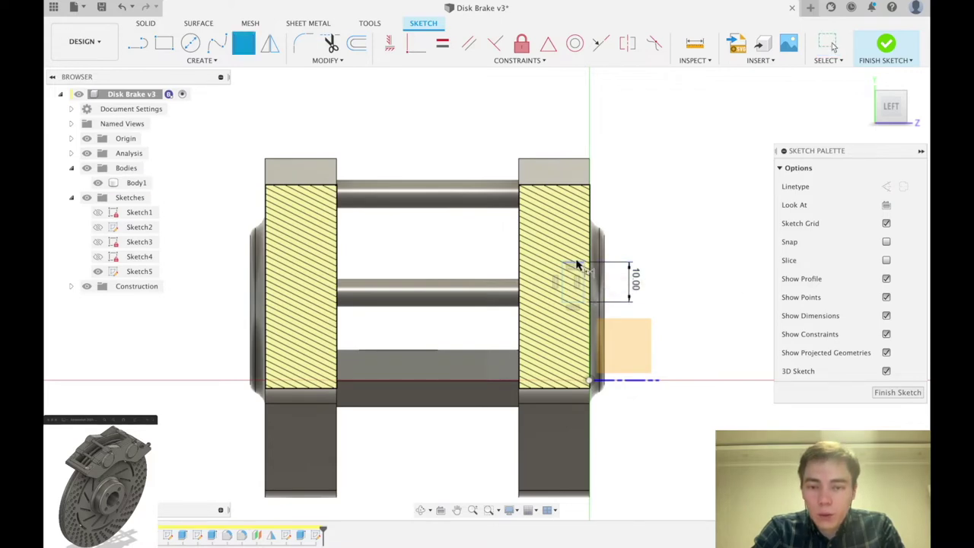
pyautogui.click(572, 245)
pyautogui.write('5')
pyautogui.press('Return')
pyautogui.press('Escape')
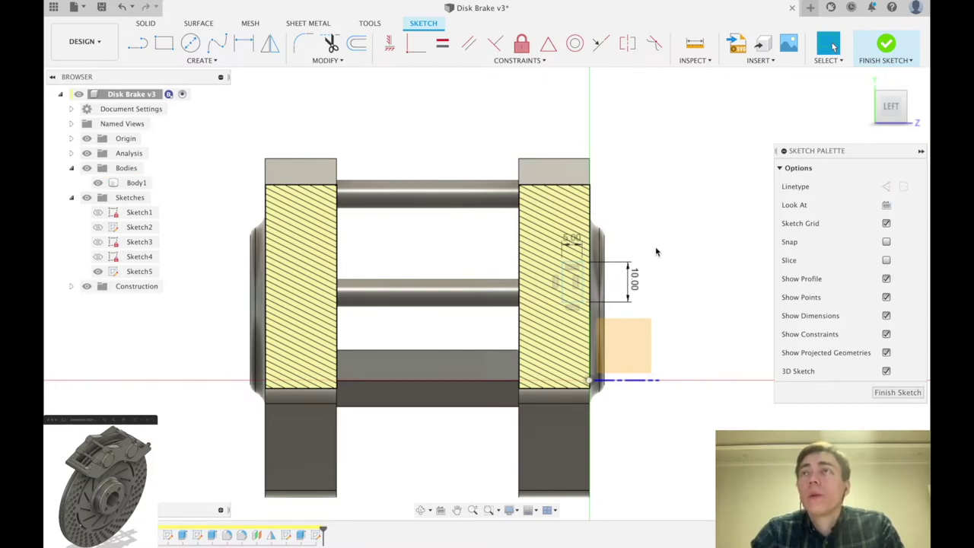
# Set the vertical distance between the rectangle's upper outer corner and the caliper arm's upper outer corner to 32.45 mm
pyautogui.press('r')
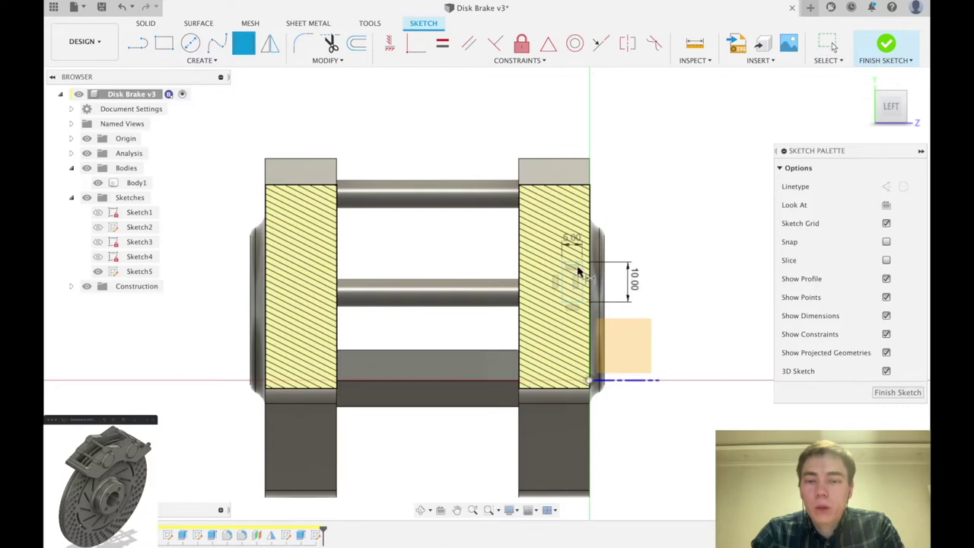
pyautogui.click(582, 262)
pyautogui.click(589, 158)
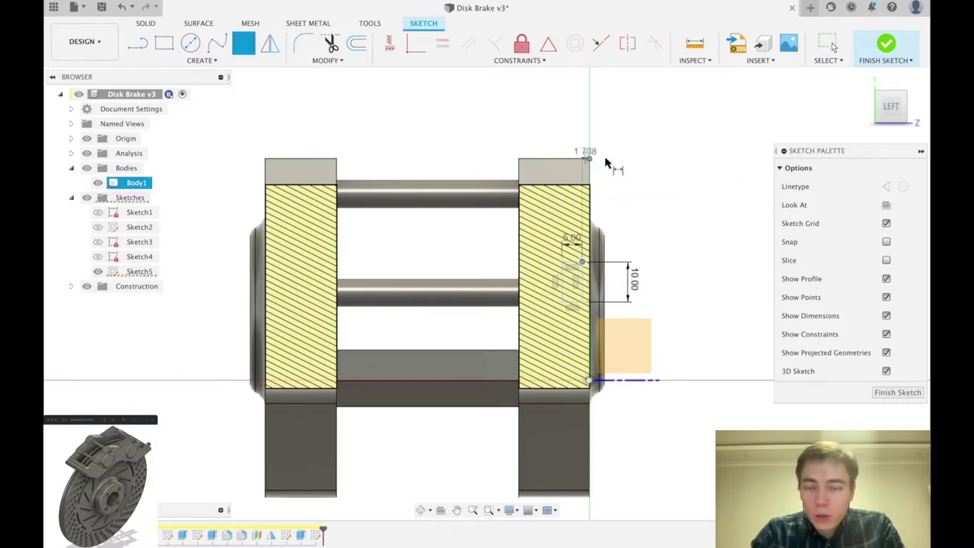
pyautogui.click(708, 199)
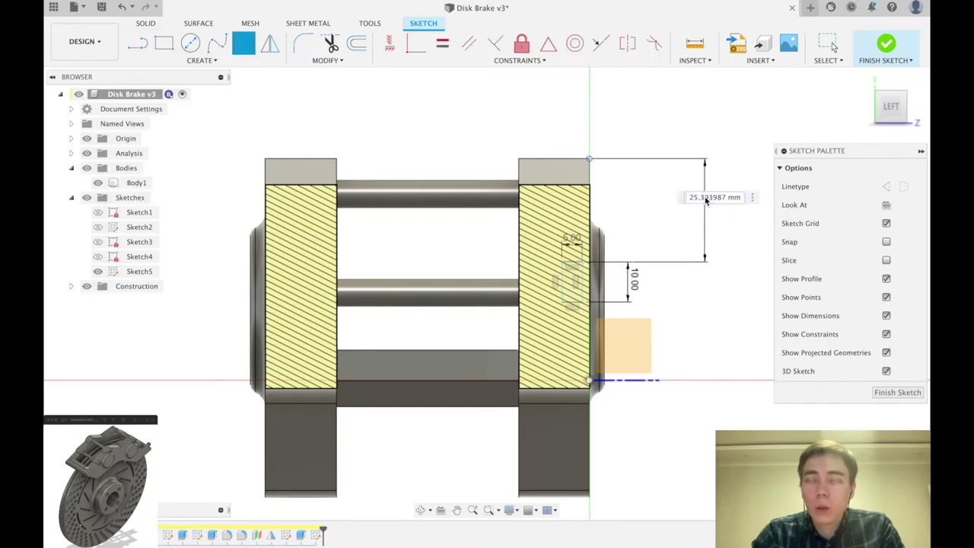
pyautogui.write('32.45')
pyautogui.press('Return')
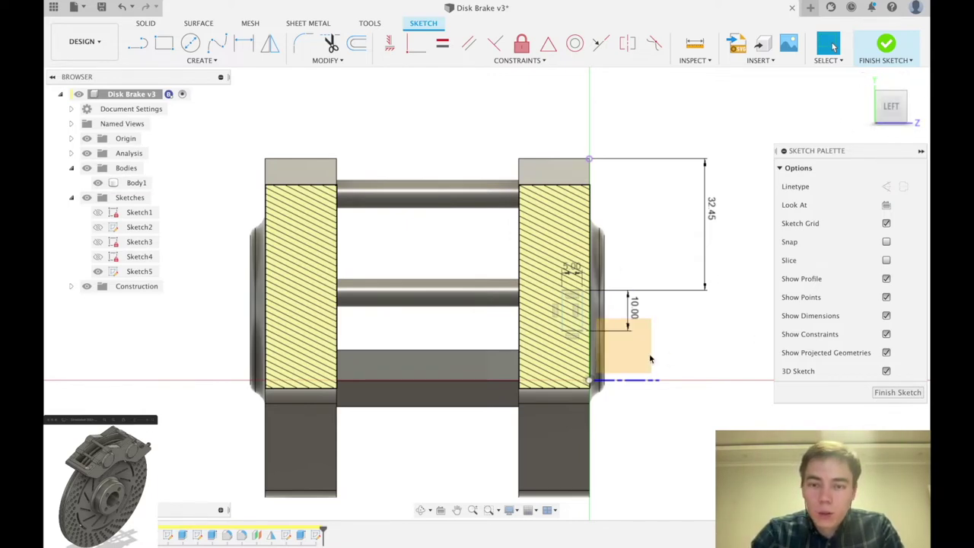
# Set the horizontal distance between the rectangle's outer side and the caliper arm's outer face to 1 mm
pyautogui.scroll(3, 578, 327)
pyautogui.press('r')
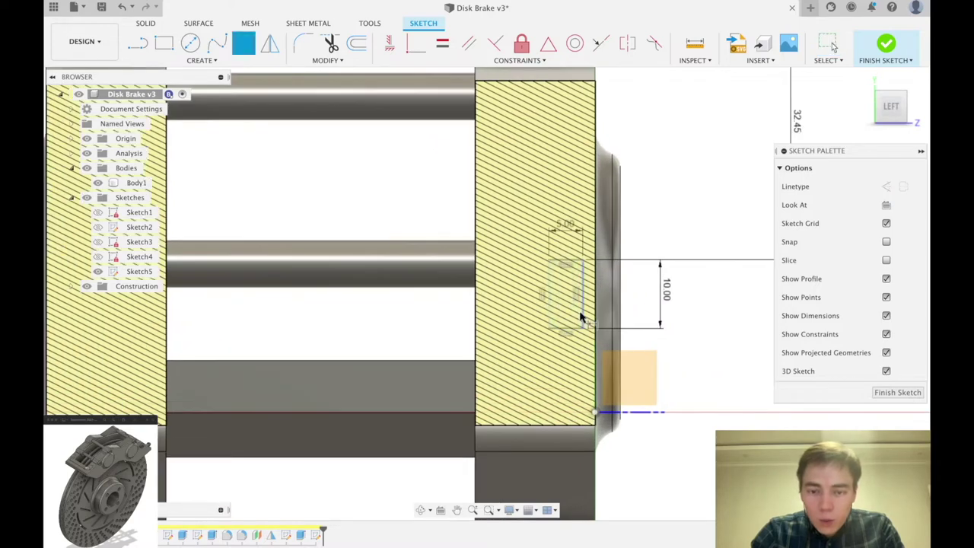
pyautogui.scroll(-3, 599, 381)
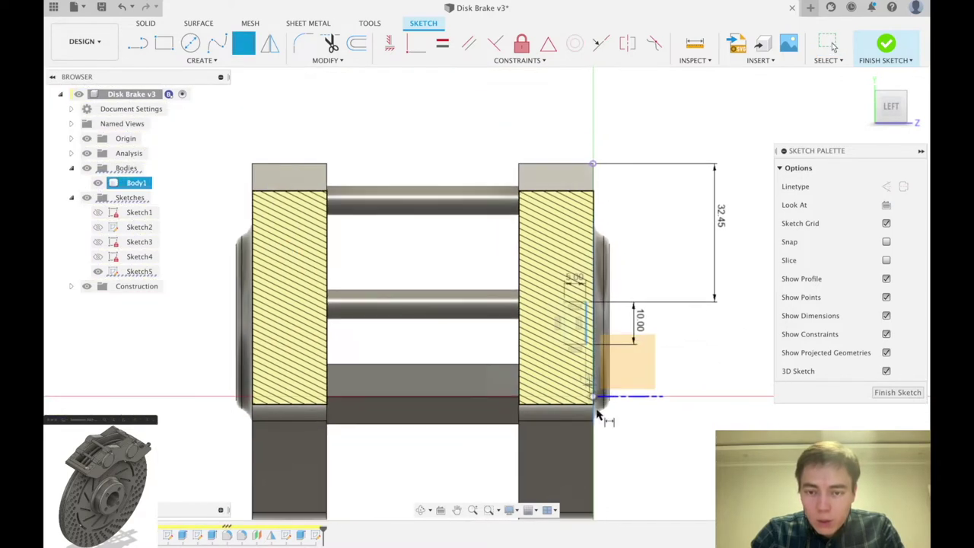
pyautogui.click(592, 425)
pyautogui.write('1')
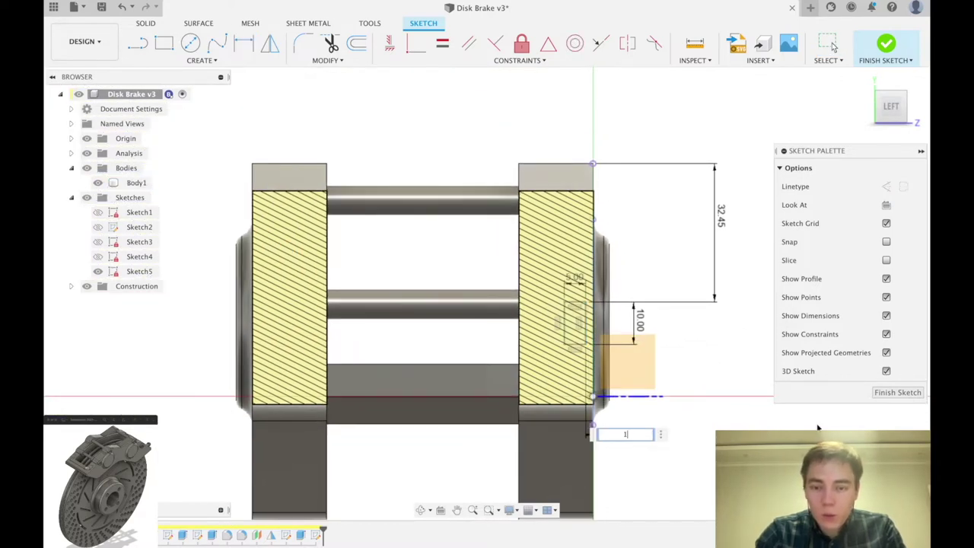
pyautogui.press('Return')
pyautogui.press('d')
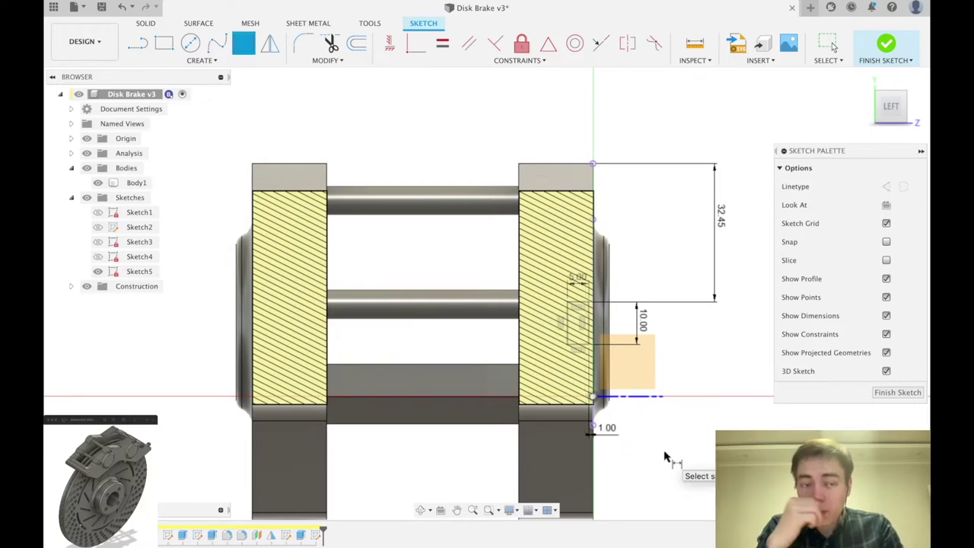
pyautogui.press('Escape')
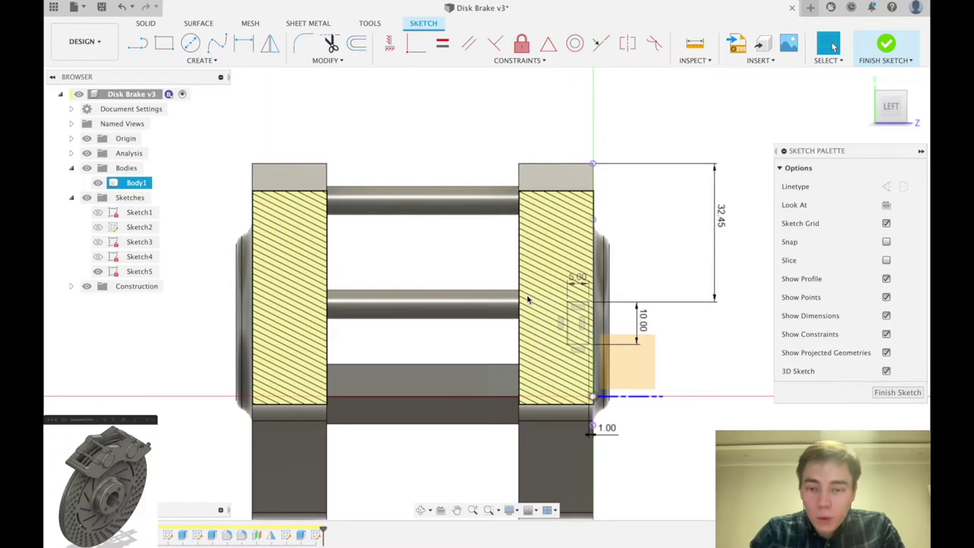
# Show the construction plane between the two caliper arms to check its position and hide it again
pyautogui.scroll(2, 533, 299)
pyautogui.scroll(-3, 595, 347)
pyautogui.moveTo(595, 351)
pyautogui.keyDown('shift'); pyautogui.mouseDown(button='middle')
pyautogui.moveTo(622, 381)
pyautogui.moveTo(592, 343)
pyautogui.moveTo(395, 308)
pyautogui.mouseUp(button='middle'); pyautogui.keyUp('shift')
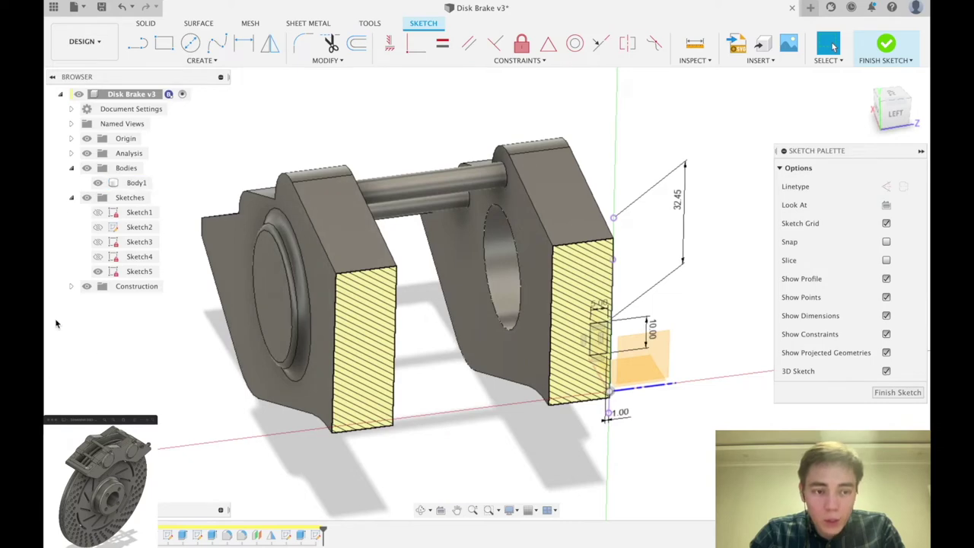
pyautogui.click(71, 286)
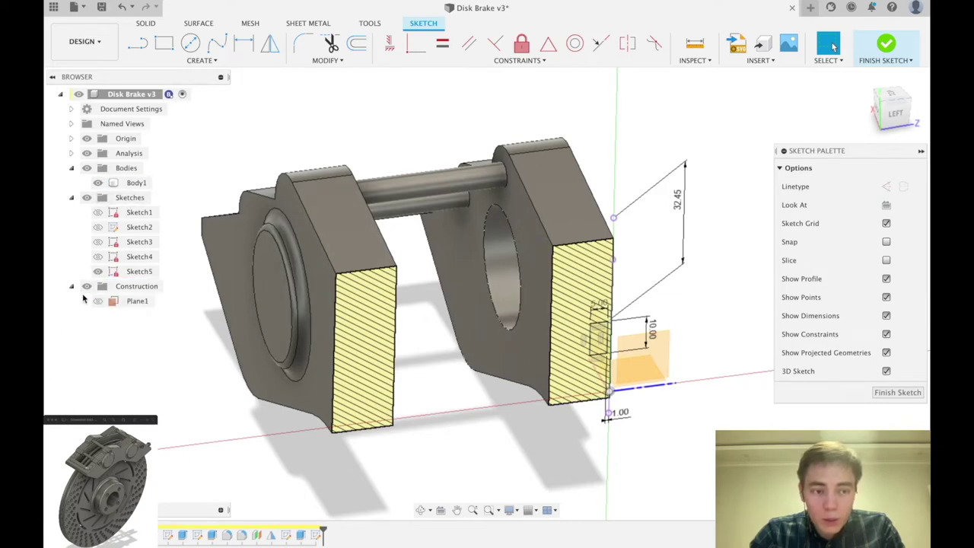
pyautogui.click(98, 300)
pyautogui.moveTo(403, 242)
pyautogui.keyDown('shift'); pyautogui.mouseDown(button='middle')
pyautogui.moveTo(327, 266)
pyautogui.moveTo(398, 234)
pyautogui.mouseUp(button='middle'); pyautogui.keyUp('shift')
pyautogui.scroll(-5, 479, 255)
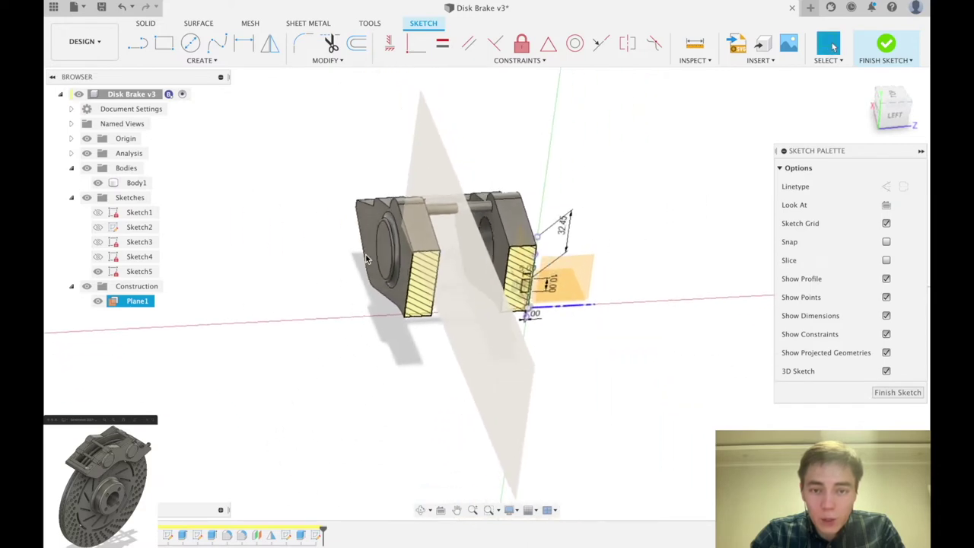
pyautogui.press('Escape')
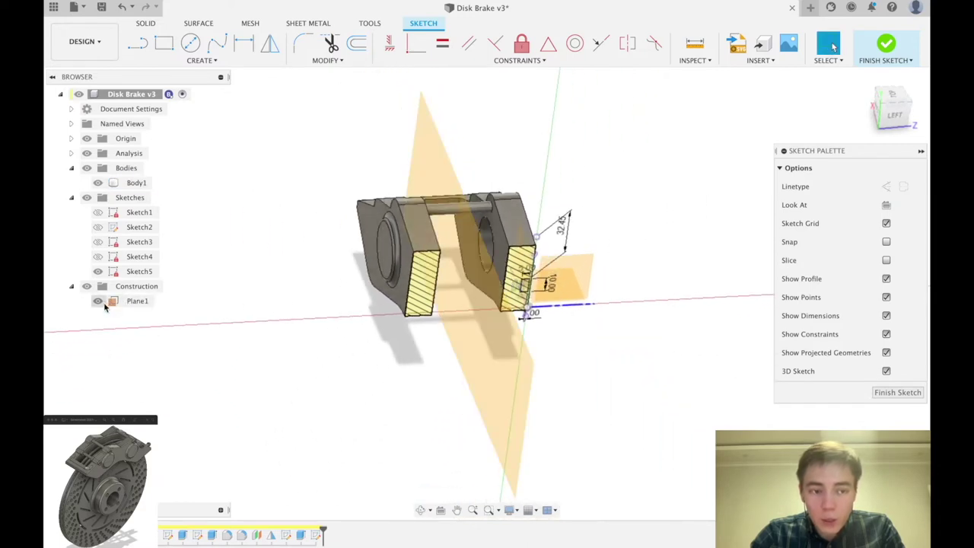
pyautogui.click(97, 301)
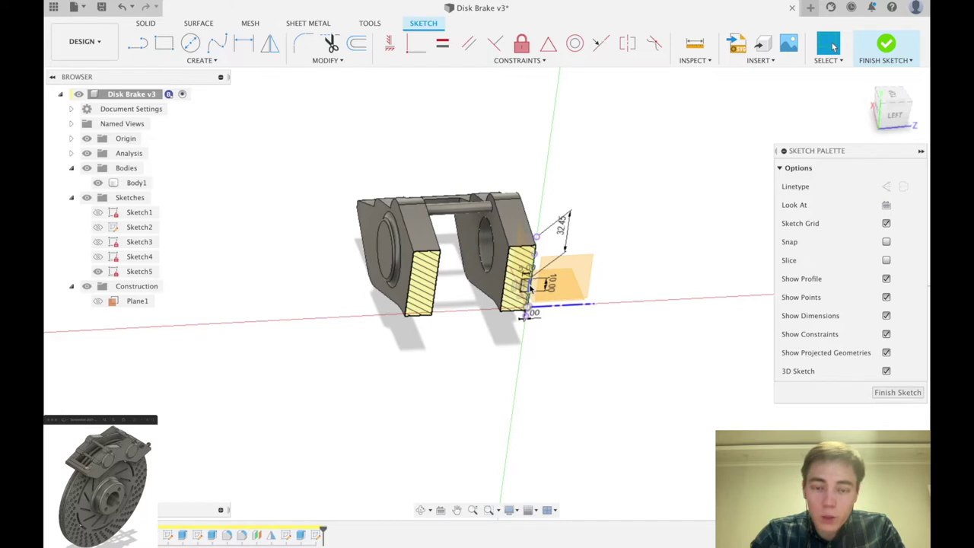
# Finish the rectangle sketch on the caliper's section plane and hide the origin geometry
pyautogui.scroll(4, 530, 287)
pyautogui.click(886, 43)
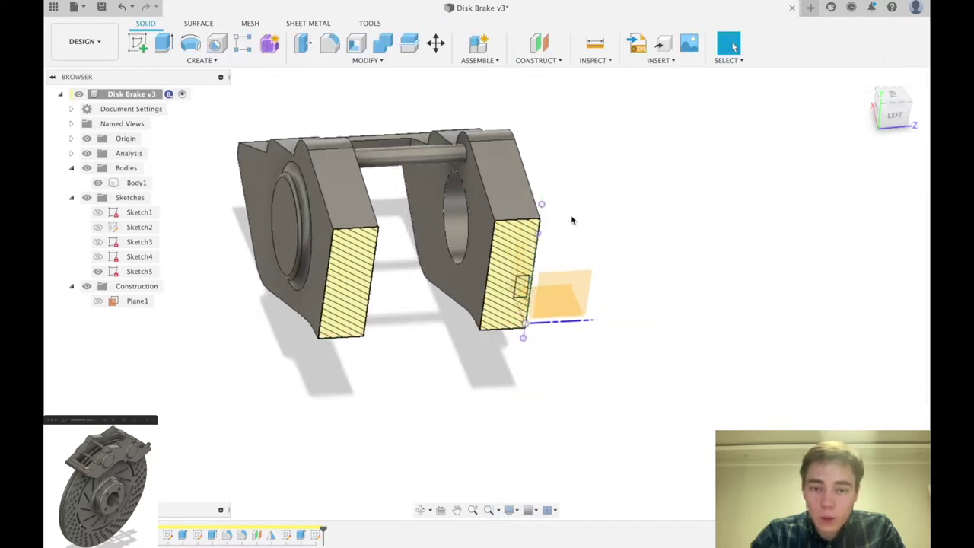
pyautogui.scroll(5, 532, 304)
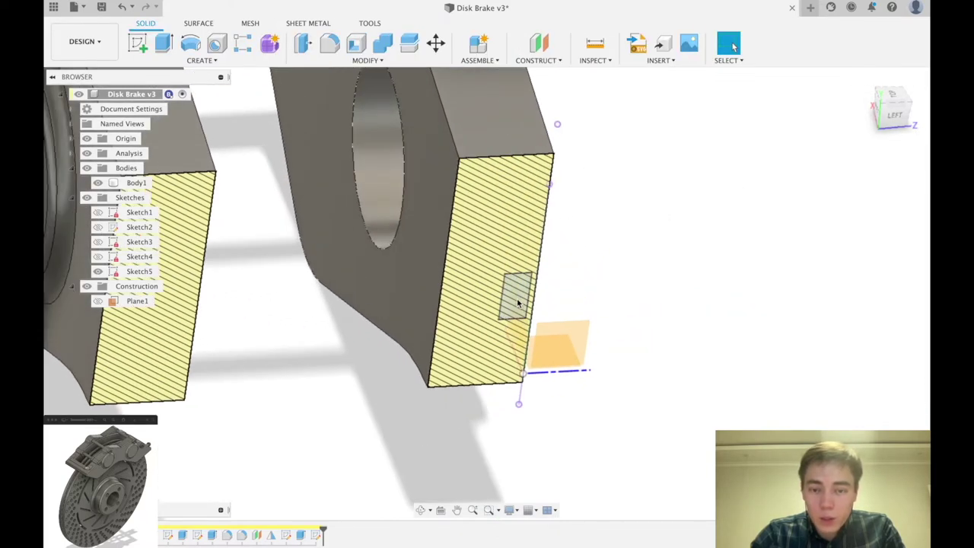
pyautogui.click(136, 182)
pyautogui.click(88, 140)
pyautogui.scroll(-3, 714, 354)
pyautogui.scroll(3, 637, 289)
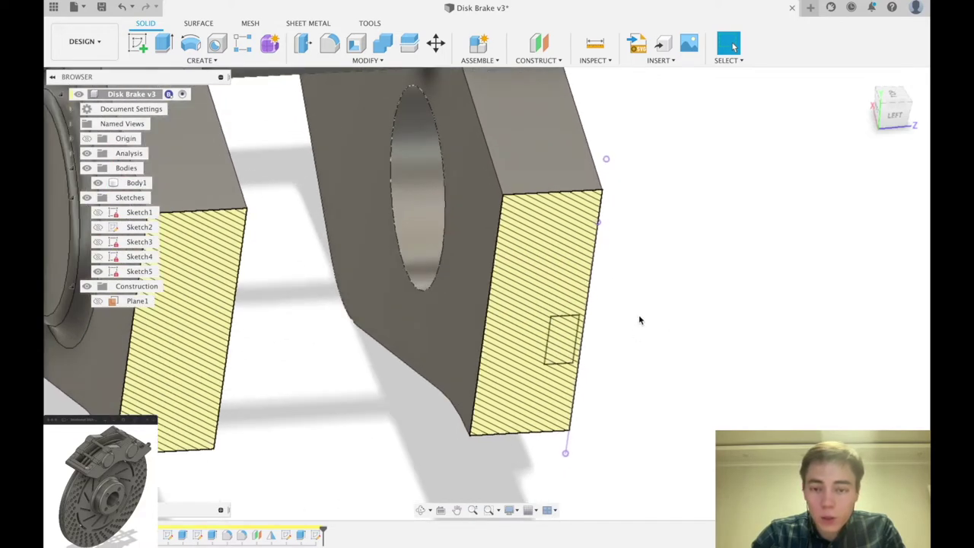
# Set up an Extrude of the small rectangular profile in the caliper arm with a Symmetric direction
pyautogui.click(557, 344)
pyautogui.press('e')
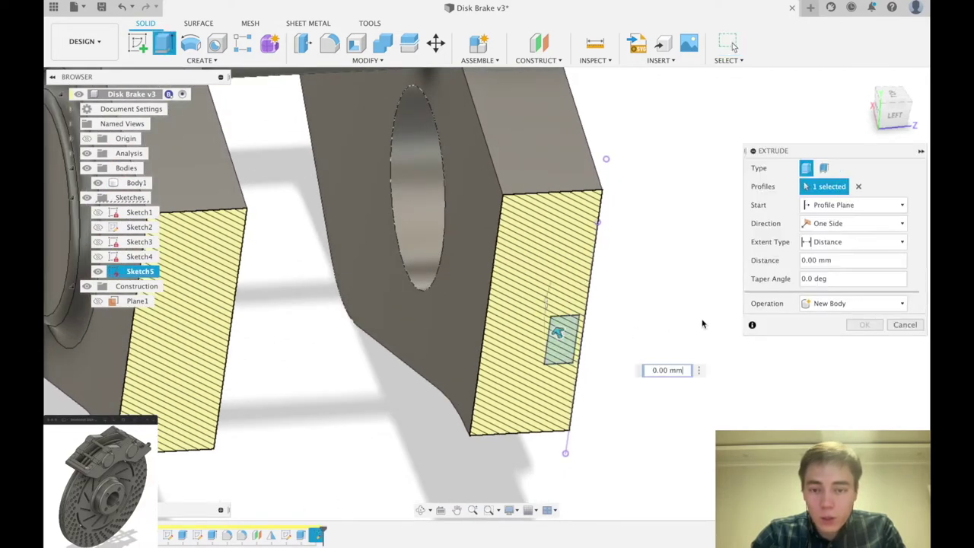
pyautogui.scroll(-3, 671, 308)
pyautogui.moveTo(673, 320)
pyautogui.keyDown('shift'); pyautogui.mouseDown(button='middle')
pyautogui.moveTo(692, 355)
pyautogui.moveTo(675, 328)
pyautogui.mouseUp(button='middle'); pyautogui.keyUp('shift')
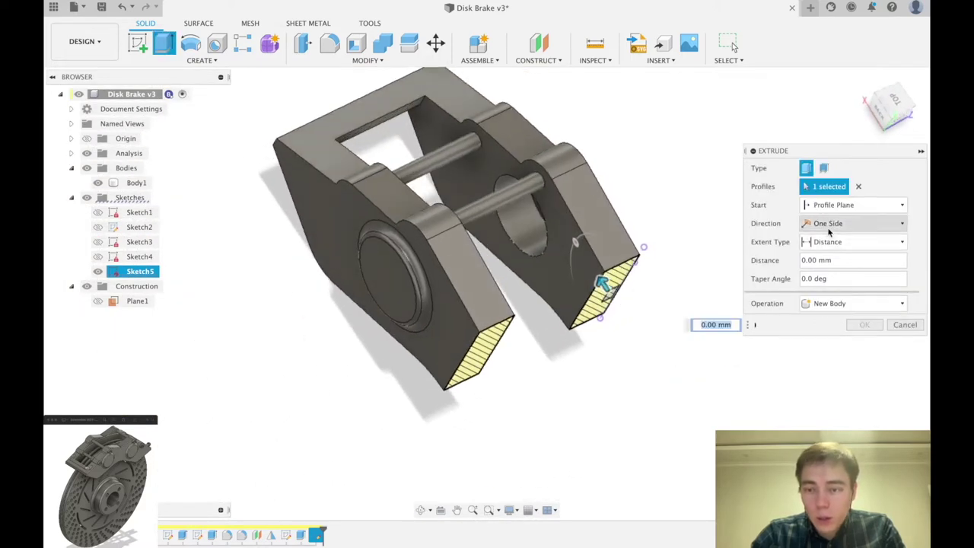
pyautogui.click(829, 227)
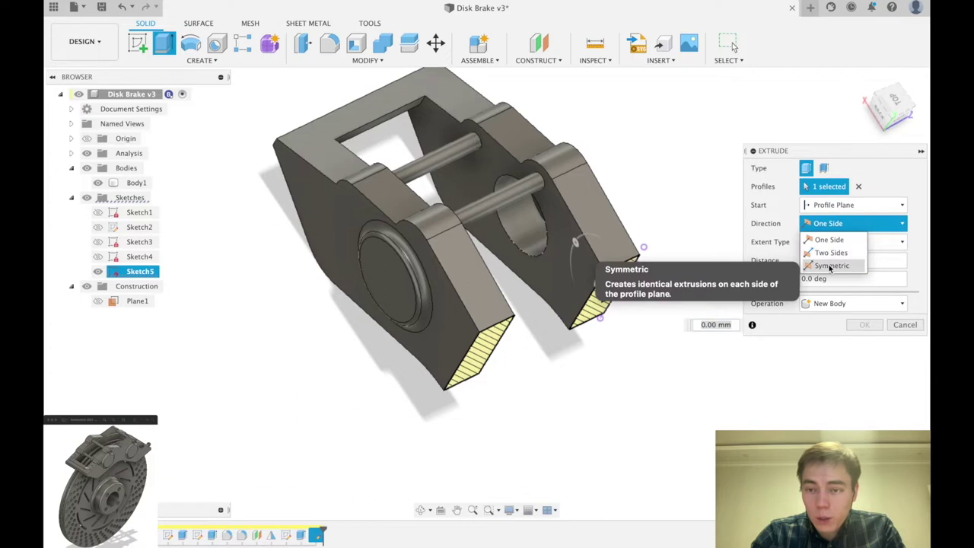
pyautogui.click(831, 265)
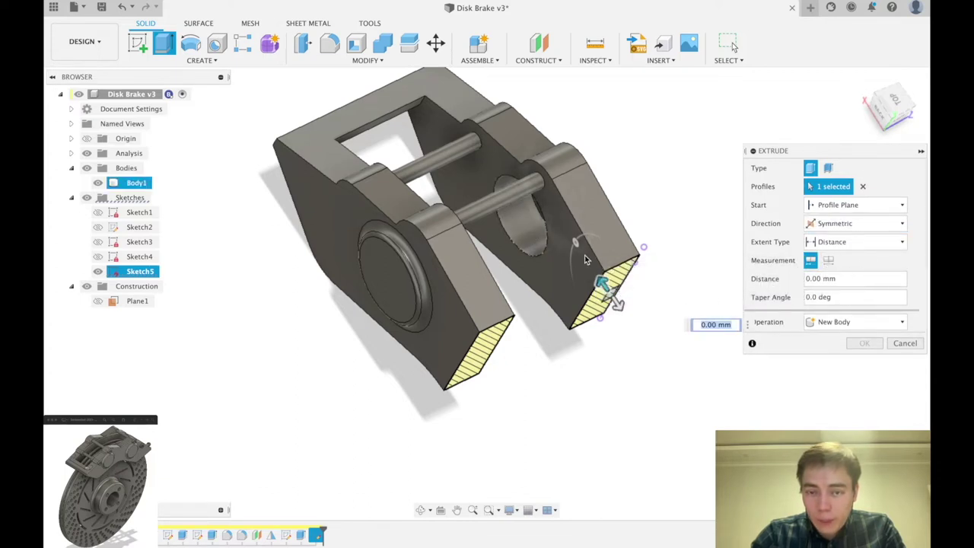
# Extend the symmetric extrusion to 30 mm as a cut, reaching into the piston bores on both sides
pyautogui.moveTo(601, 283); pyautogui.dragTo(533, 212)
pyautogui.moveTo(530, 209); pyautogui.dragTo(517, 190)
pyautogui.scroll(5, 549, 226)
pyautogui.keyDown('shift'); pyautogui.moveTo(547, 230); pyautogui.dragTo(435, 177, button='middle'); pyautogui.keyUp('shift')
pyautogui.moveTo(430, 163); pyautogui.dragTo(474, 211)
pyautogui.keyDown('shift'); pyautogui.moveTo(474, 210); pyautogui.dragTo(485, 221, button='middle'); pyautogui.keyUp('shift')
pyautogui.moveTo(485, 221); pyautogui.dragTo(516, 257)
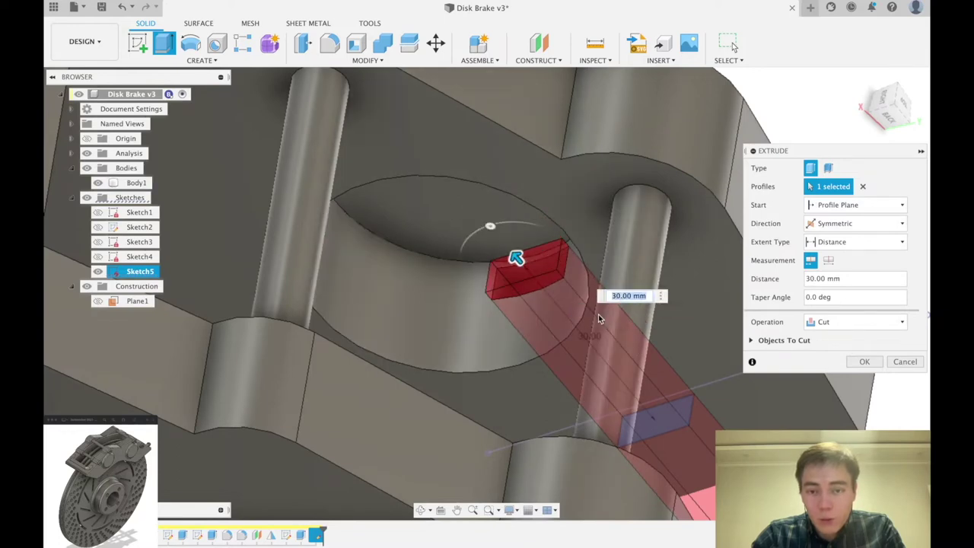
# Turn off the section analysis and complete the symmetric rectangular cut through the caliper arm
pyautogui.scroll(-4, 465, 200)
pyautogui.keyDown('shift'); pyautogui.moveTo(496, 251); pyautogui.dragTo(499, 320, button='middle'); pyautogui.keyUp('shift')
pyautogui.moveTo(588, 306)
pyautogui.keyDown('shift'); pyautogui.mouseDown(button='middle')
pyautogui.moveTo(558, 350)
pyautogui.moveTo(567, 327)
pyautogui.mouseUp(button='middle'); pyautogui.keyUp('shift')
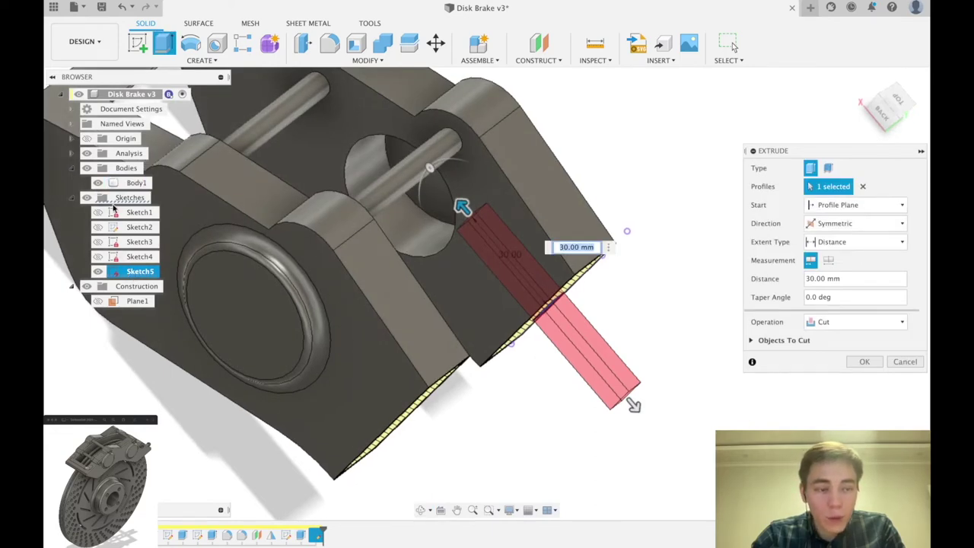
pyautogui.click(88, 155)
pyautogui.keyDown('shift'); pyautogui.moveTo(586, 335); pyautogui.dragTo(569, 306, button='middle'); pyautogui.keyUp('shift')
pyautogui.scroll(5, 601, 377)
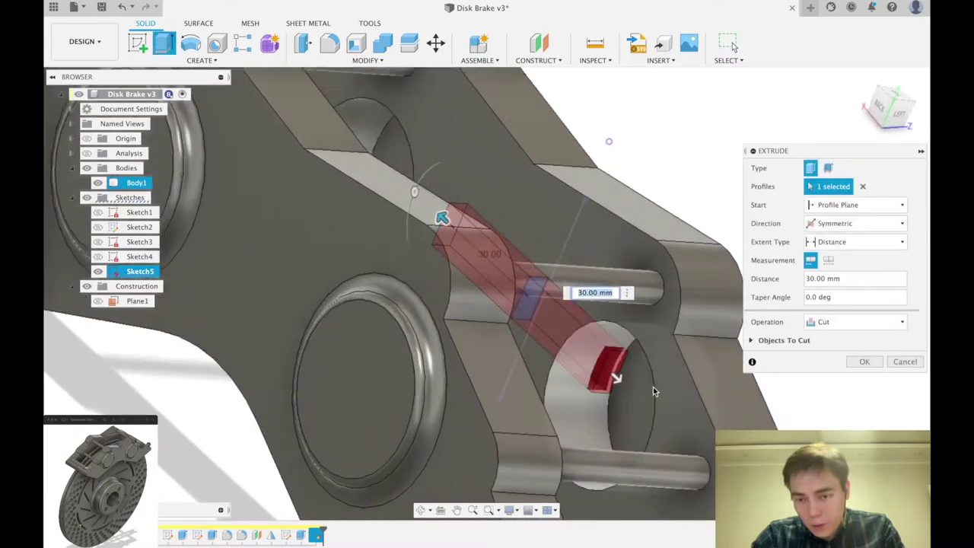
pyautogui.scroll(-4, 605, 371)
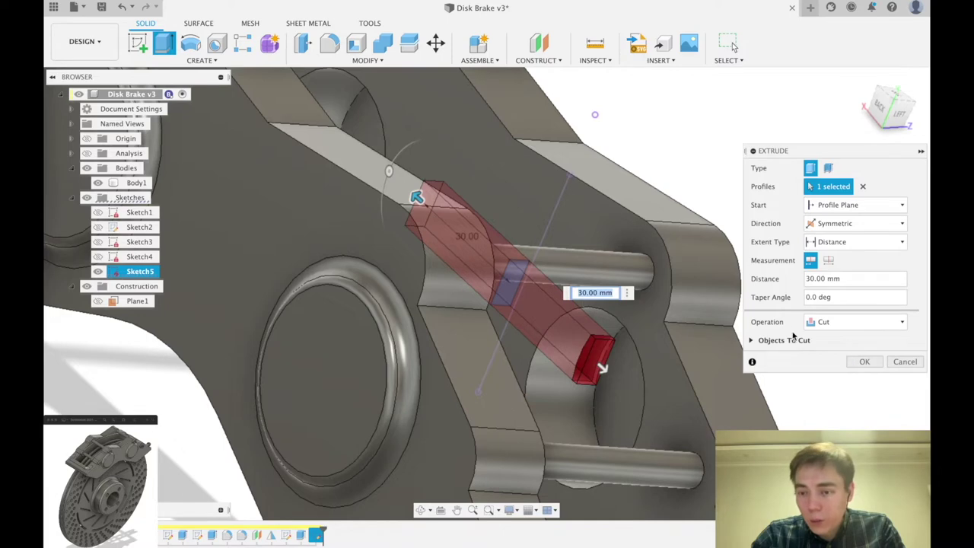
pyautogui.click(861, 362)
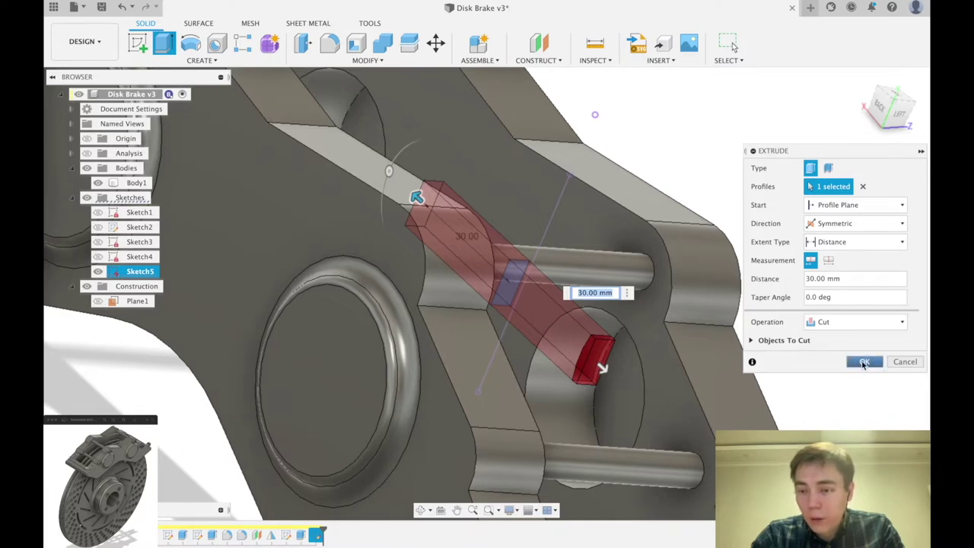
pyautogui.scroll(-4, 837, 265)
pyautogui.keyDown('shift'); pyautogui.moveTo(654, 344); pyautogui.dragTo(631, 354, button='middle'); pyautogui.keyUp('shift')
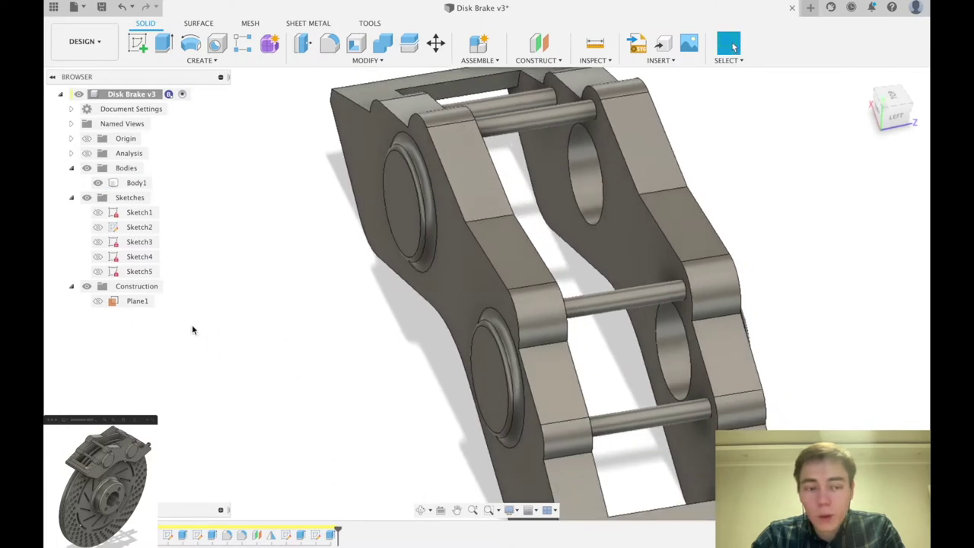
# Show the construction plane midway between the caliper arms
pyautogui.keyDown('shift'); pyautogui.moveTo(414, 340); pyautogui.dragTo(247, 256, button='middle'); pyautogui.keyUp('shift')
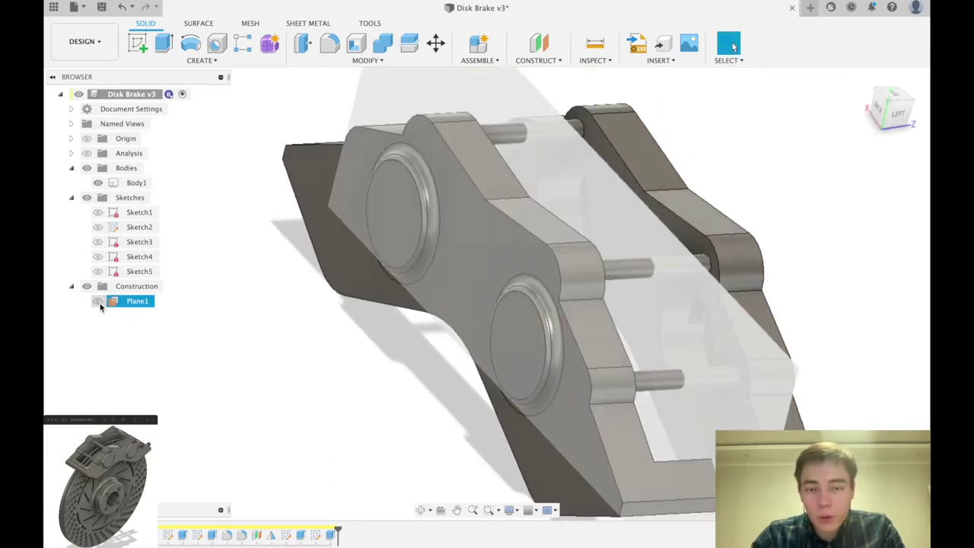
pyautogui.click(98, 301)
pyautogui.keyDown('shift'); pyautogui.moveTo(259, 305); pyautogui.dragTo(296, 363, button='middle'); pyautogui.keyUp('shift')
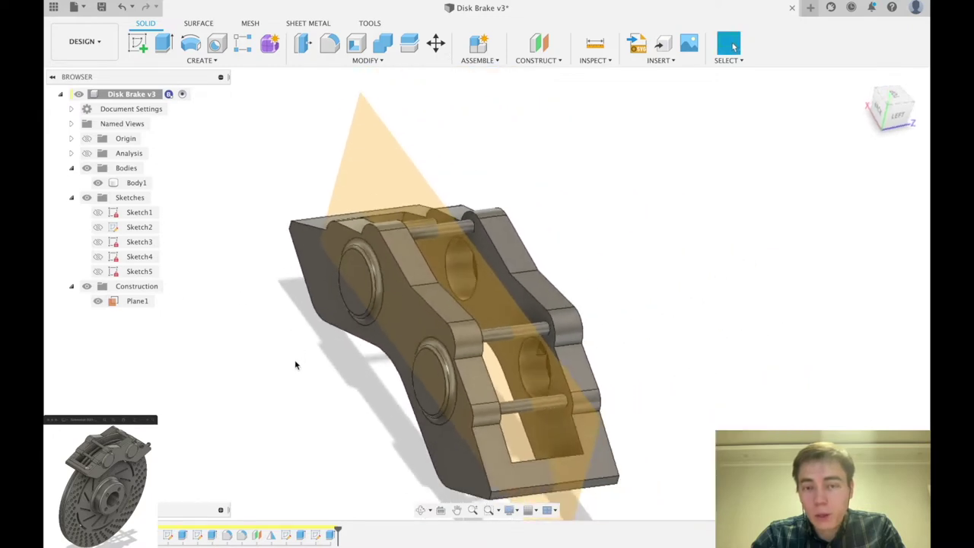
pyautogui.click(582, 156)
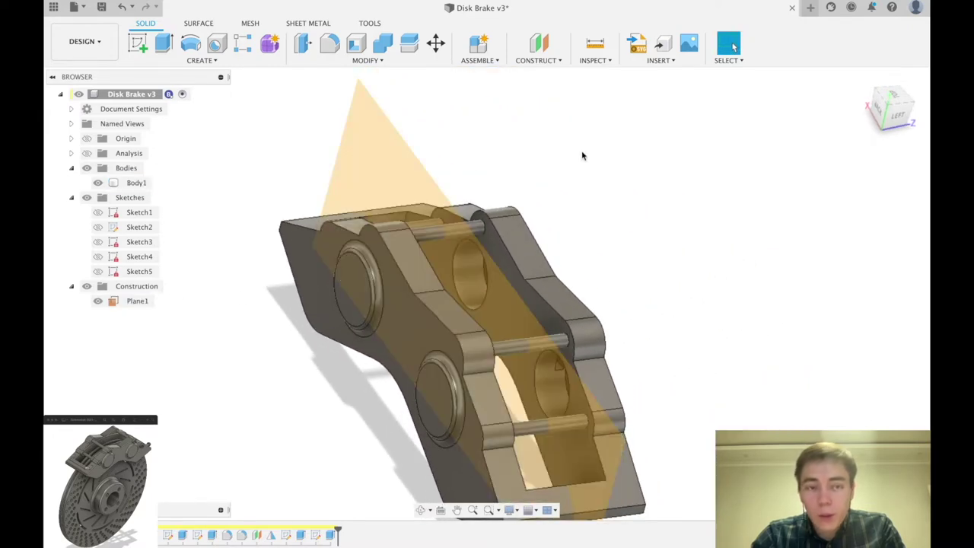
# Mirror the rectangular extrude cut as a feature across Plane1 to the opposite caliper arm, with the Adjust compute option
pyautogui.click(232, 64)
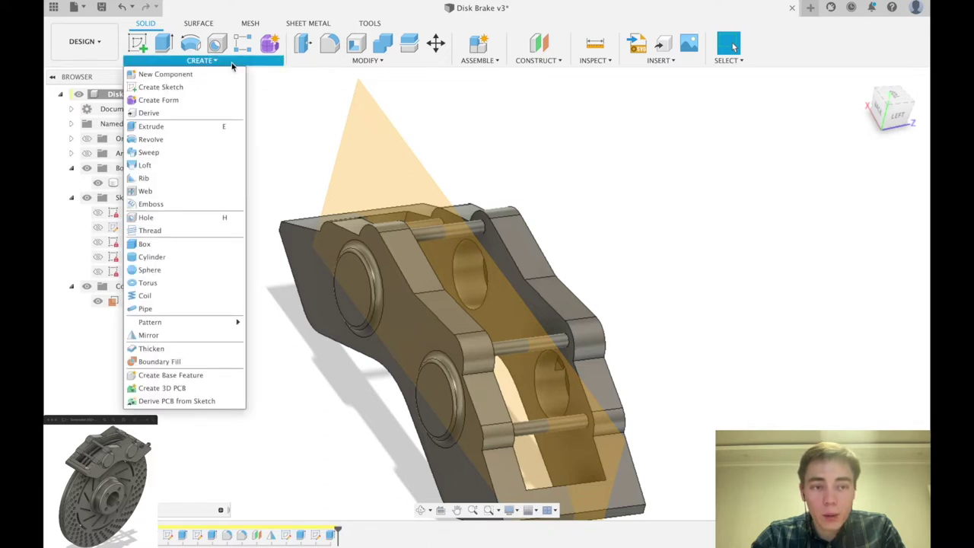
pyautogui.click(204, 338)
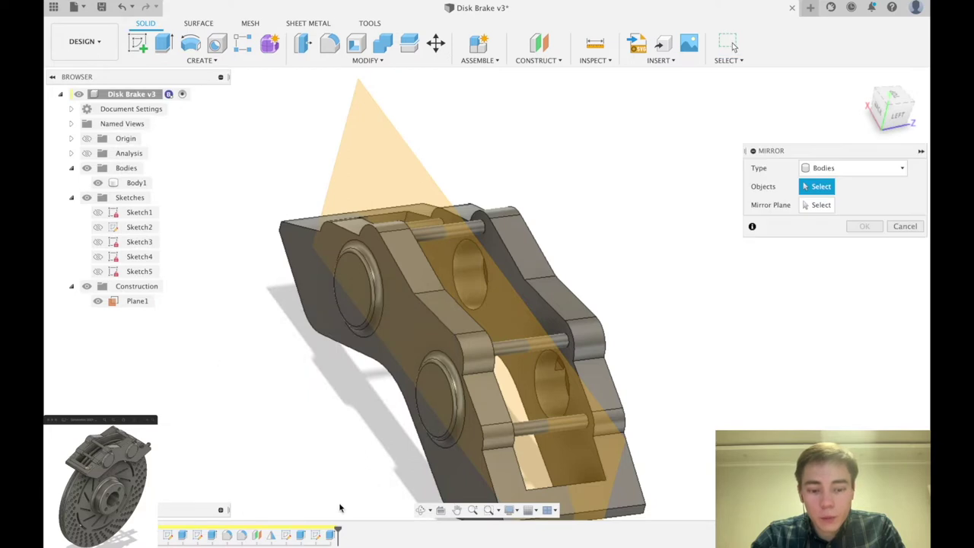
pyautogui.click(870, 168)
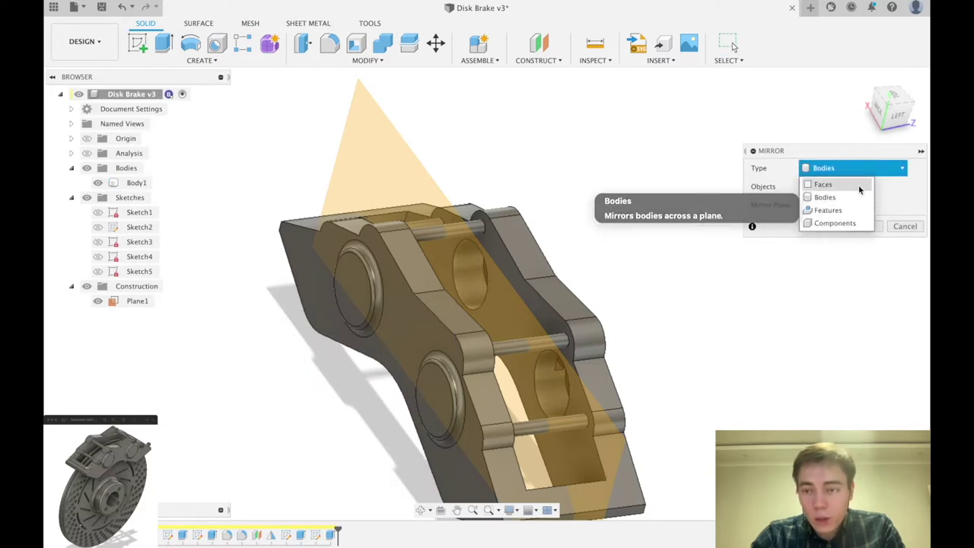
pyautogui.click(841, 210)
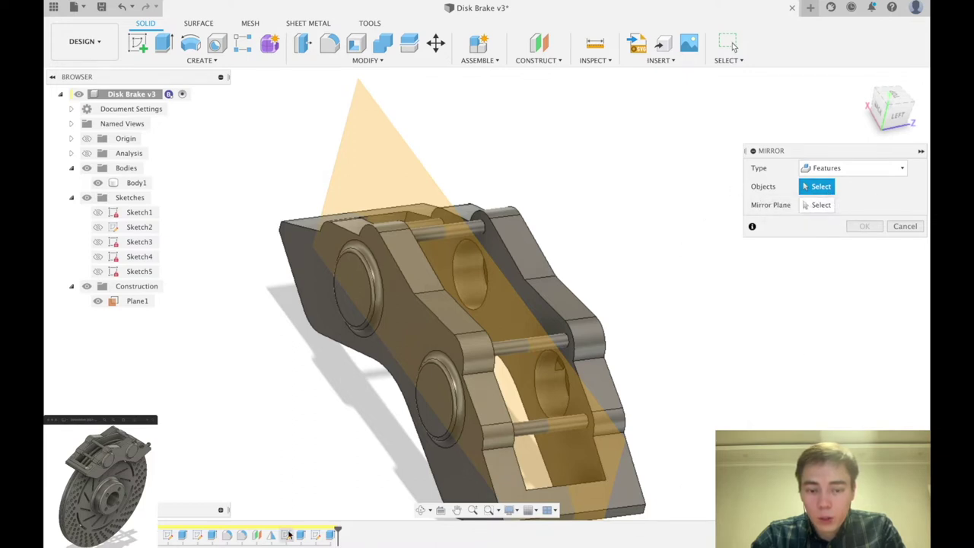
pyautogui.click(330, 535)
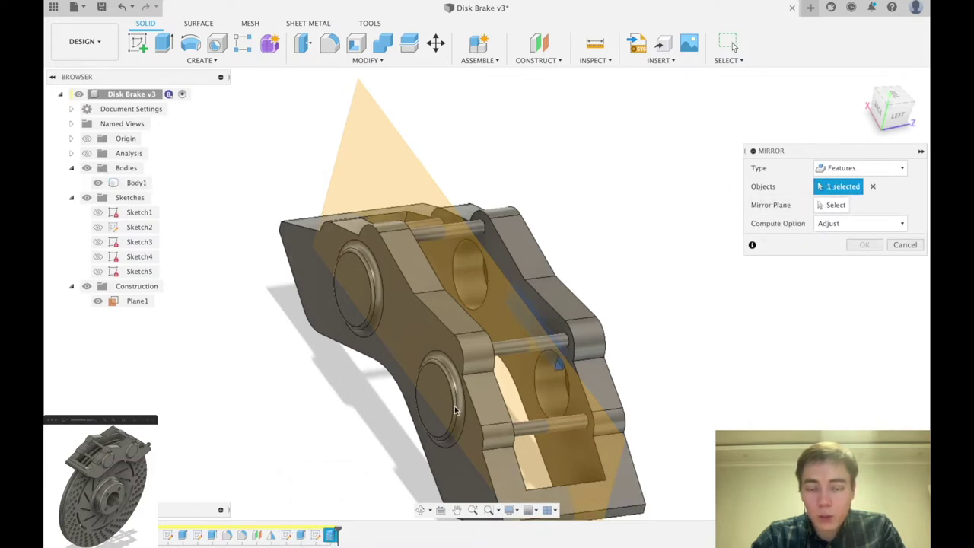
pyautogui.click(841, 209)
pyautogui.click(424, 153)
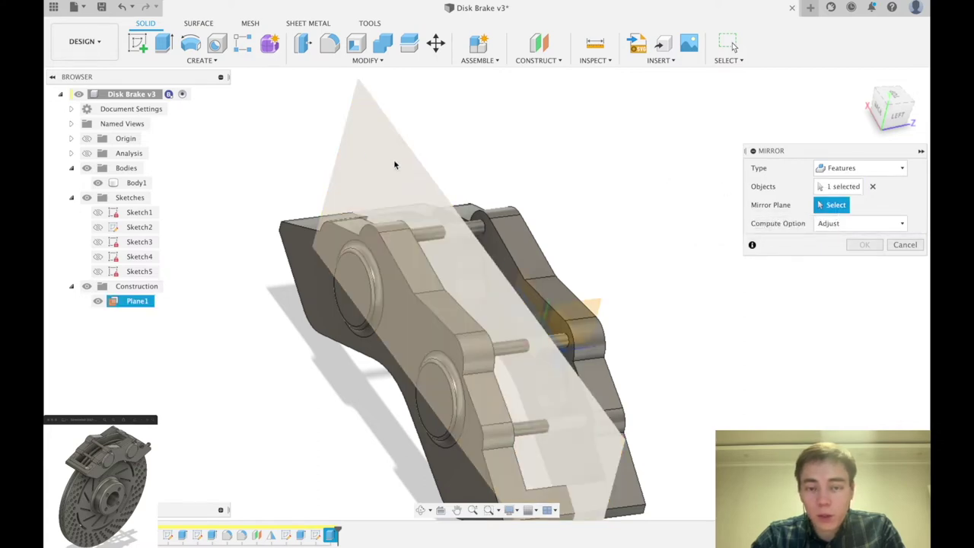
pyautogui.keyDown('shift'); pyautogui.moveTo(512, 320); pyautogui.dragTo(435, 317, button='middle'); pyautogui.keyUp('shift')
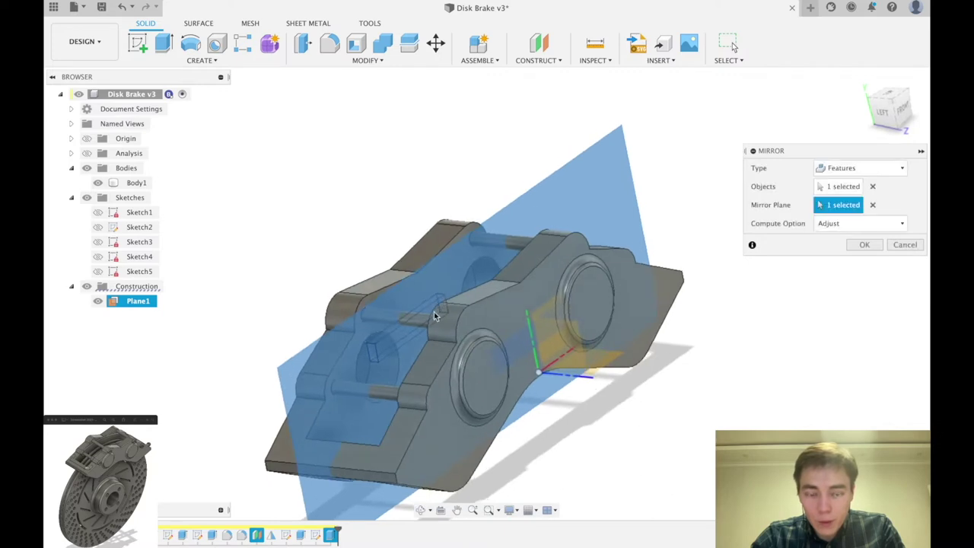
pyautogui.click(863, 245)
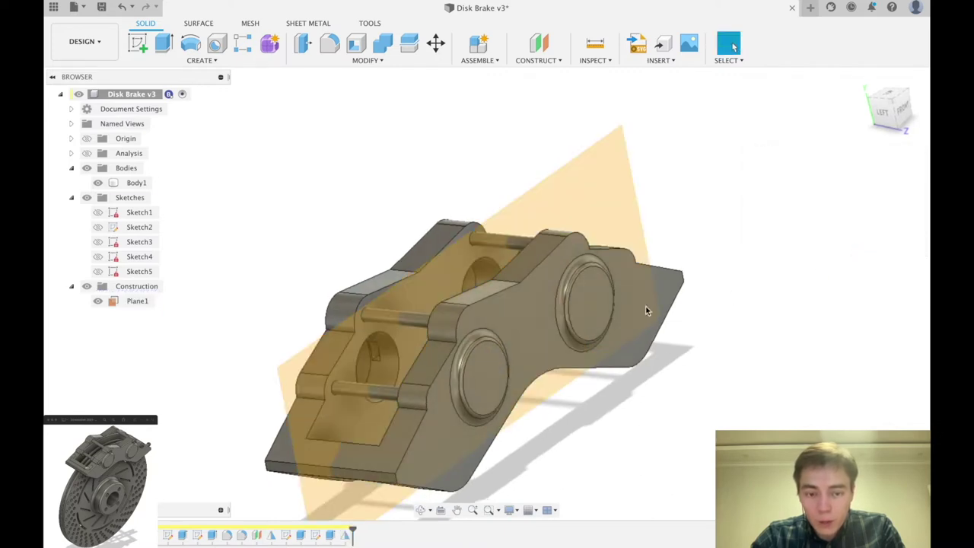
# Hide the construction plane and inspect the rectangular channel opening inside the lower piston bore
pyautogui.scroll(3, 369, 368)
pyautogui.click(97, 301)
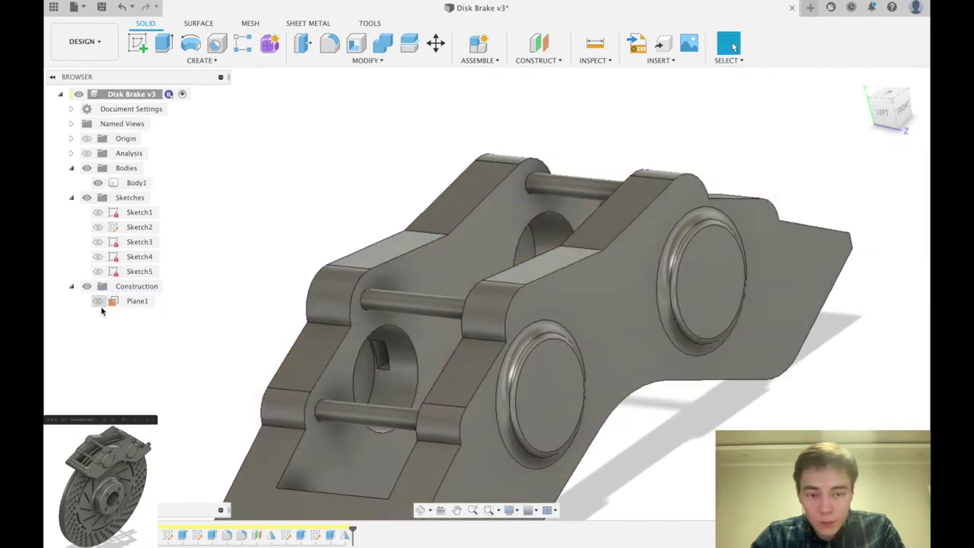
pyautogui.click(408, 369)
pyautogui.scroll(4, 358, 353)
pyautogui.scroll(4, 358, 353)
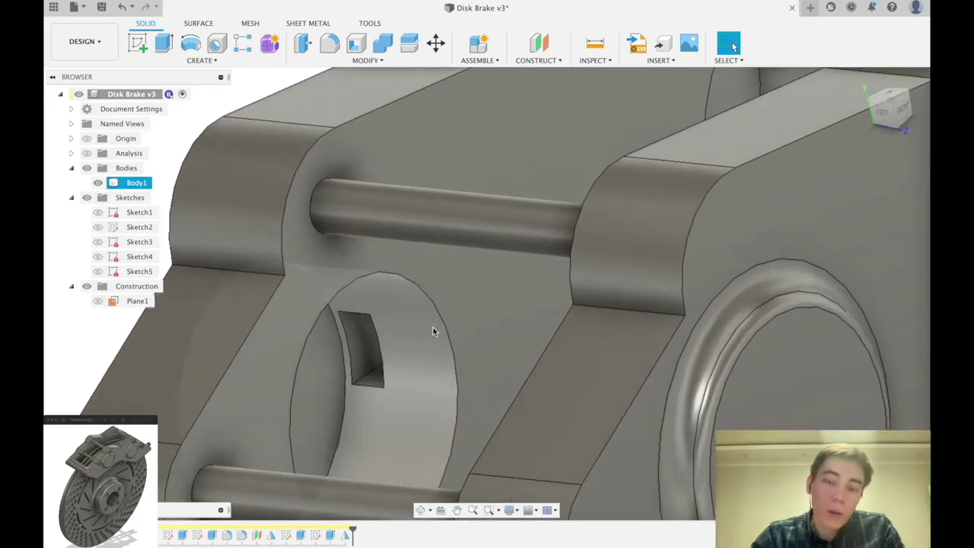
pyautogui.scroll(-5, 408, 389)
pyautogui.keyDown('shift'); pyautogui.moveTo(594, 252); pyautogui.dragTo(552, 297, button='middle'); pyautogui.keyUp('shift')
pyautogui.scroll(3, 563, 341)
pyautogui.keyDown('shift'); pyautogui.moveTo(565, 341); pyautogui.dragTo(591, 357, button='middle'); pyautogui.keyUp('shift')
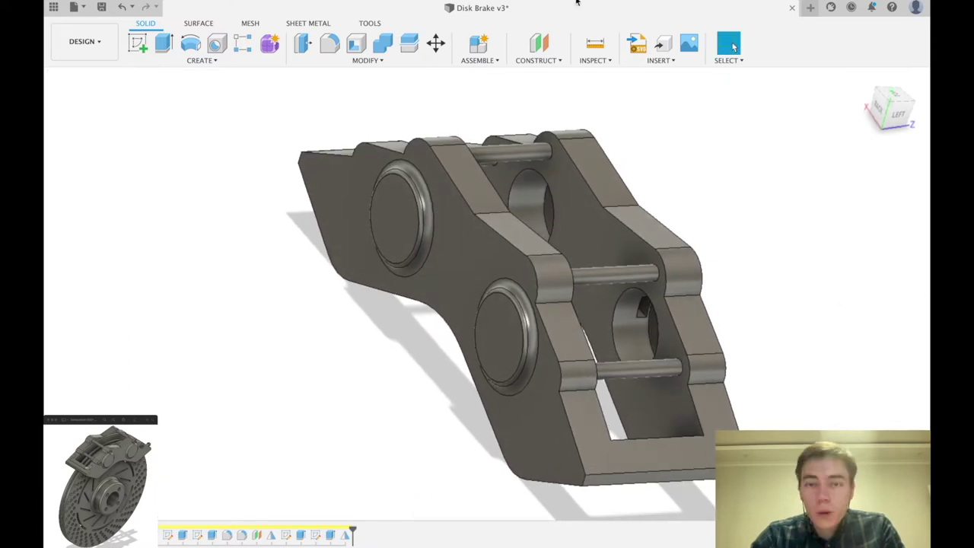
# Create a construction axis through the cylindrical pin nearest the caliper's lower end
pyautogui.click(616, 371)
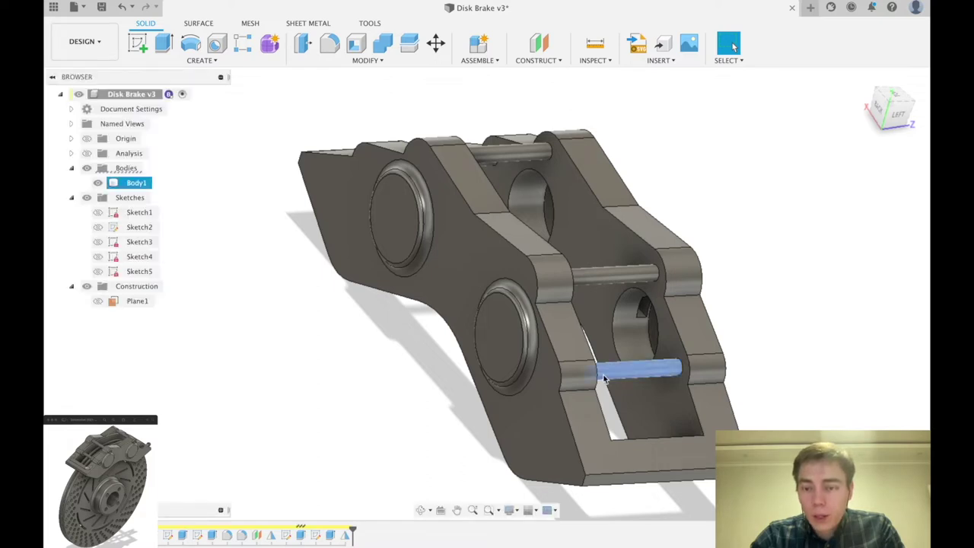
pyautogui.click(765, 242)
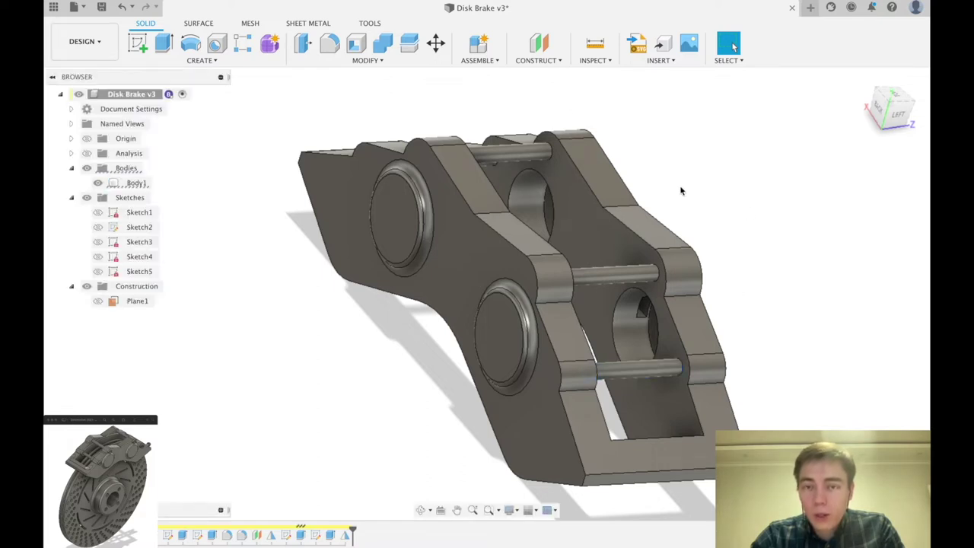
pyautogui.click(560, 61)
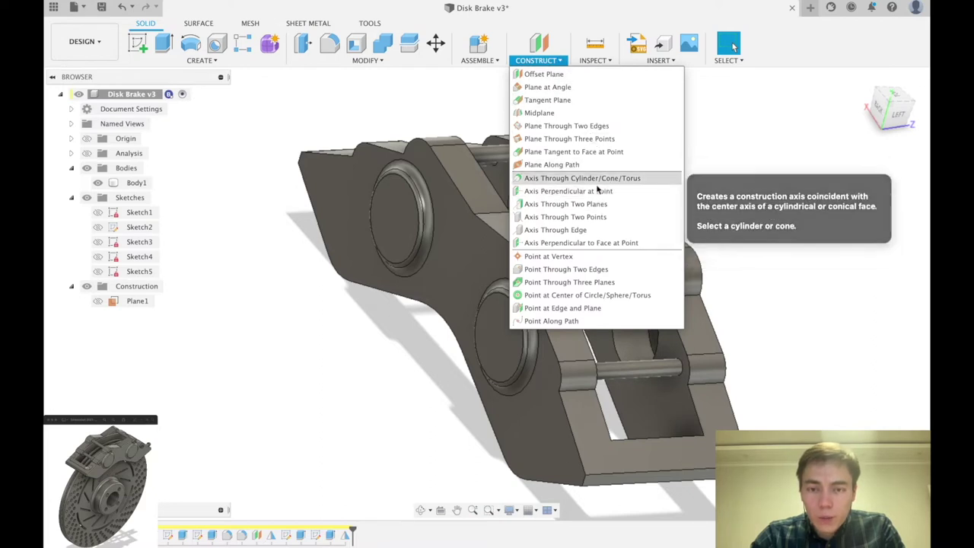
pyautogui.click(574, 179)
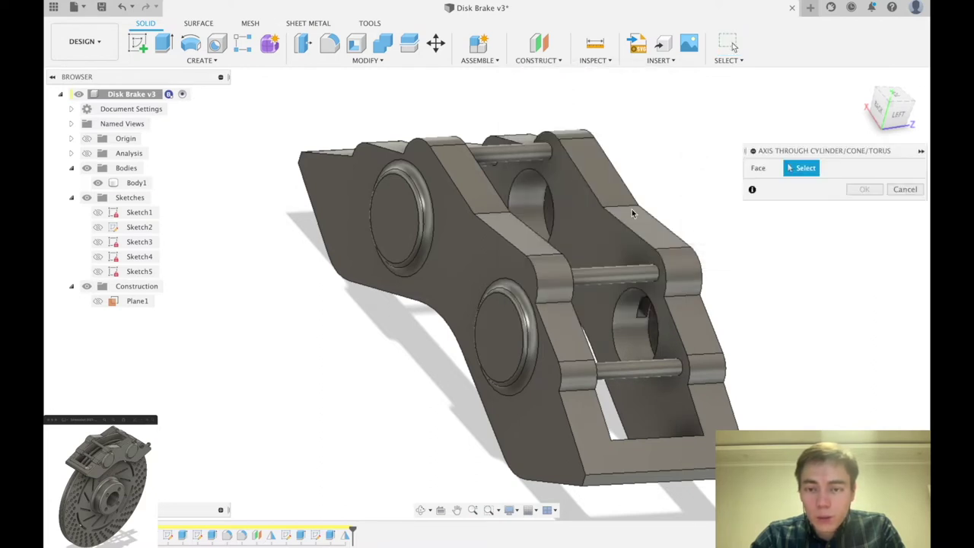
pyautogui.click(654, 370)
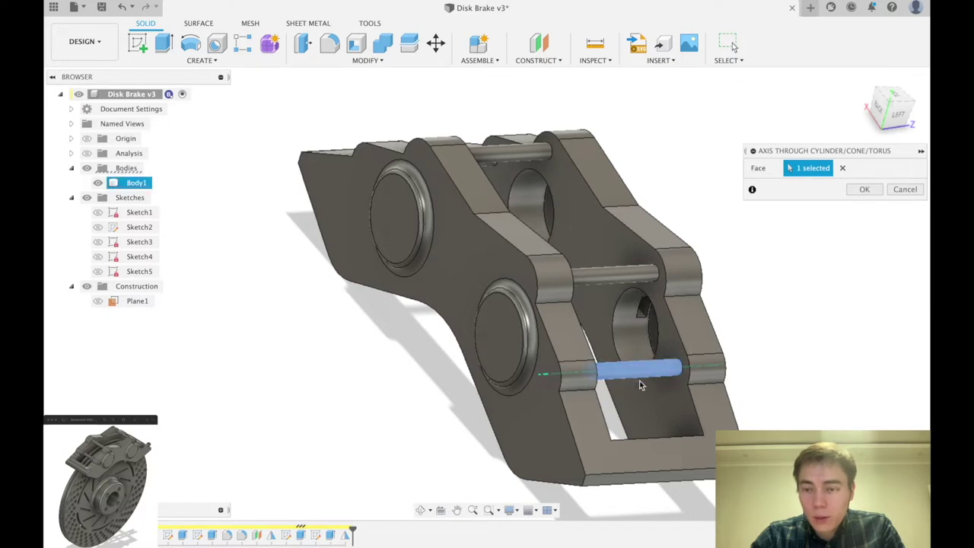
pyautogui.click(865, 189)
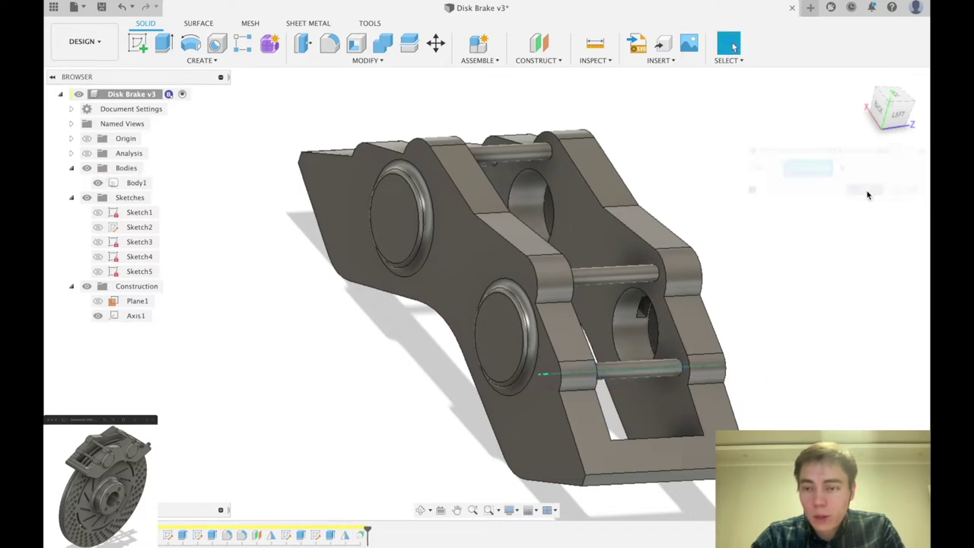
# Create a construction plane at an angle of 90 degrees through the lower pin's axis
pyautogui.click(561, 61)
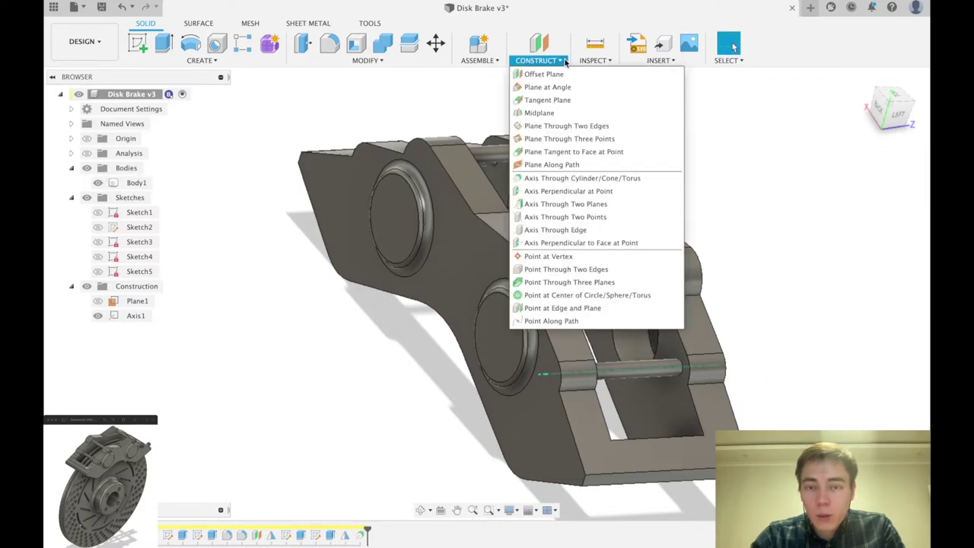
pyautogui.click(617, 87)
pyautogui.scroll(5, 764, 371)
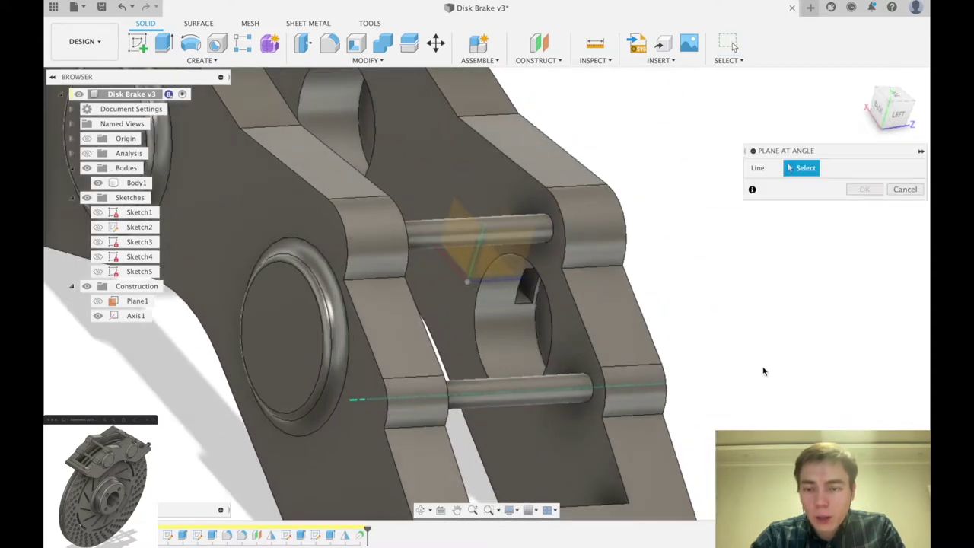
pyautogui.click(639, 389)
pyautogui.keyDown('shift'); pyautogui.moveTo(654, 332); pyautogui.dragTo(763, 320, button='middle'); pyautogui.keyUp('shift')
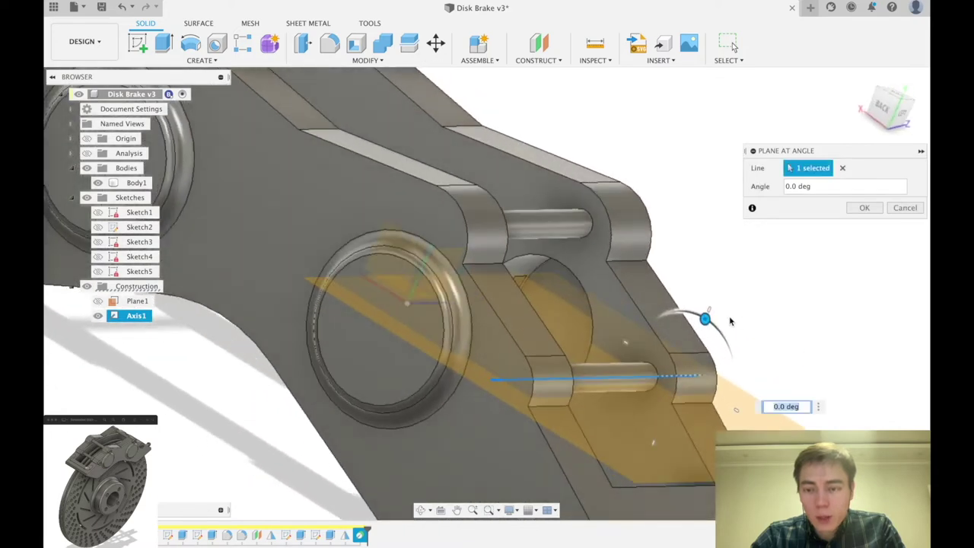
pyautogui.write('90')
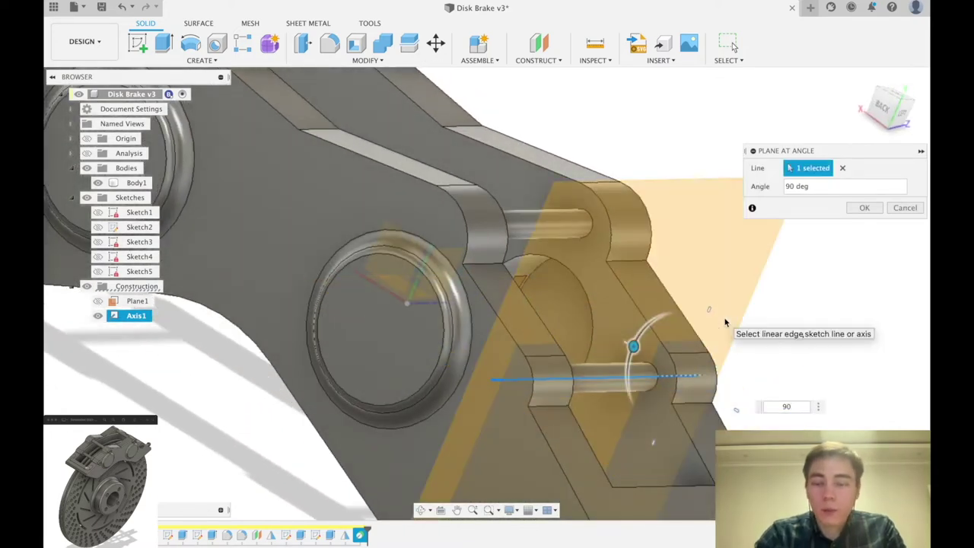
pyautogui.press('Return')
pyautogui.scroll(-4, 692, 284)
pyautogui.keyDown('shift'); pyautogui.moveTo(691, 285); pyautogui.dragTo(666, 299, button='middle'); pyautogui.keyUp('shift')
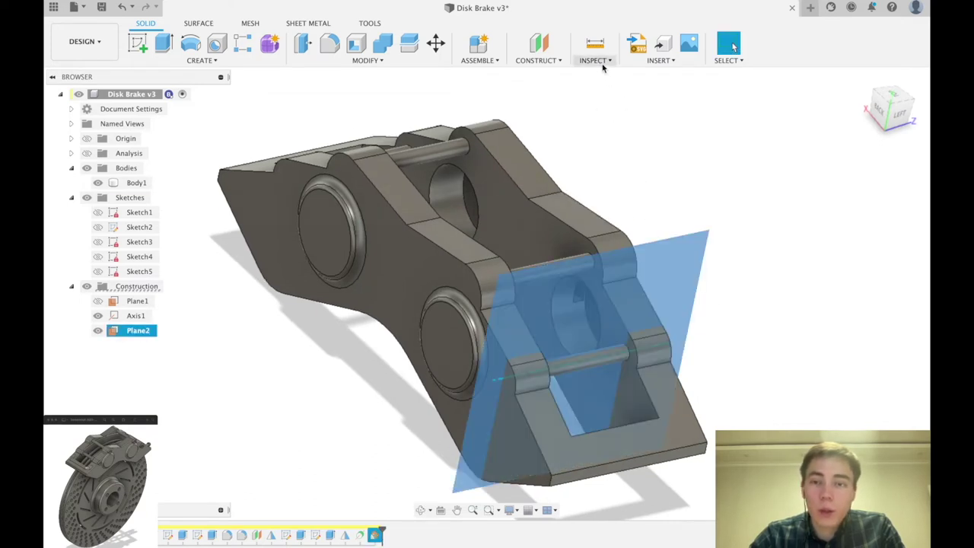
# Create a section analysis of the caliper at the new angled plane with a 0 mm offset
pyautogui.click(601, 62)
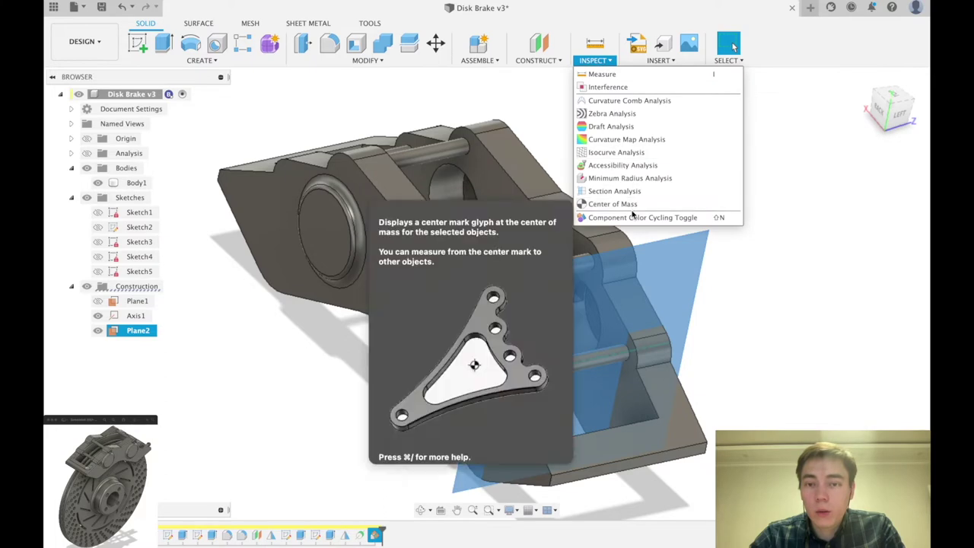
pyautogui.click(642, 190)
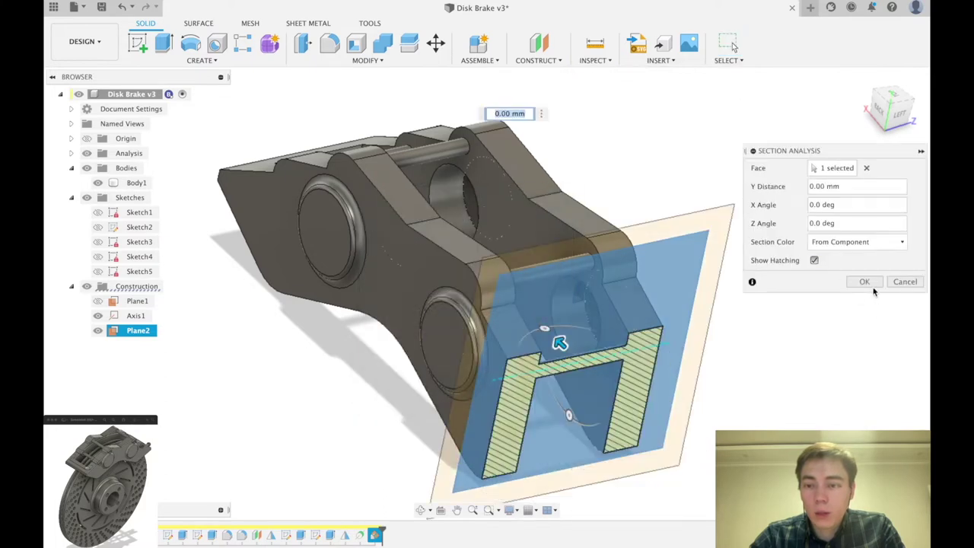
pyautogui.click(865, 281)
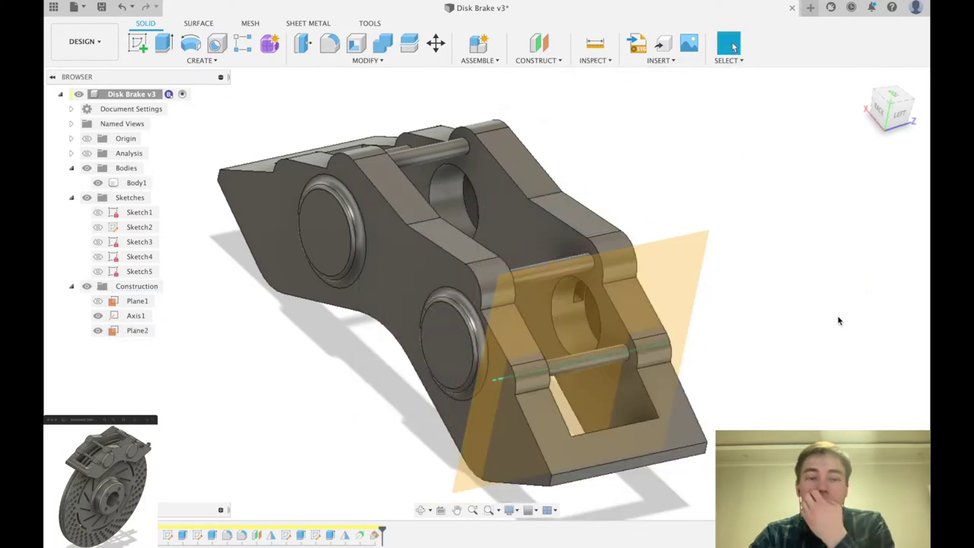
# Make the Analysis folder visible to display the new section, and collapse the expanded browser folders
pyautogui.click(72, 286)
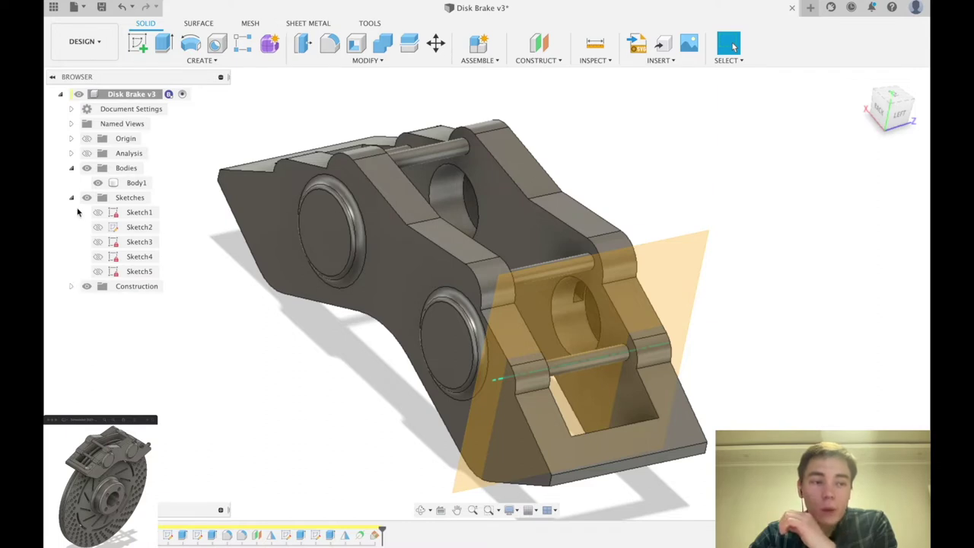
pyautogui.click(72, 197)
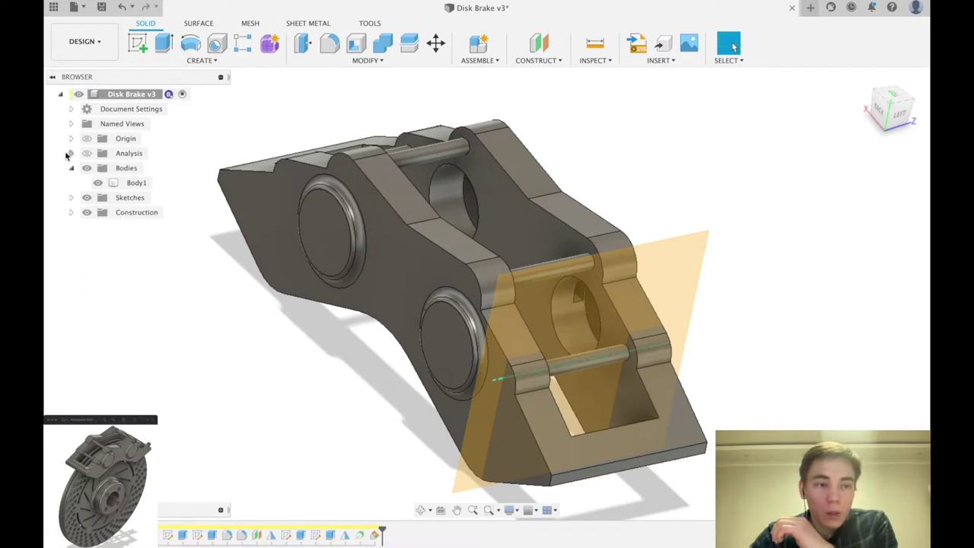
pyautogui.click(70, 153)
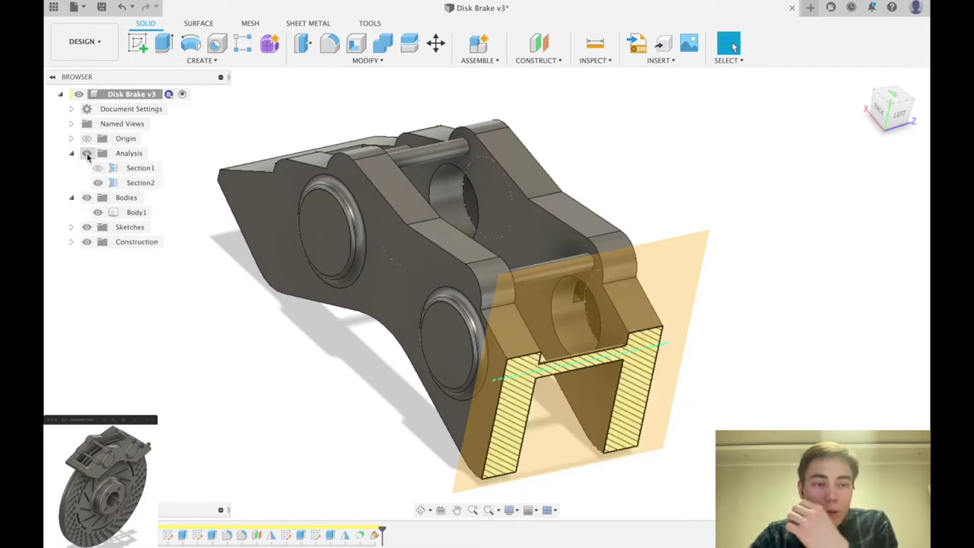
pyautogui.click(71, 198)
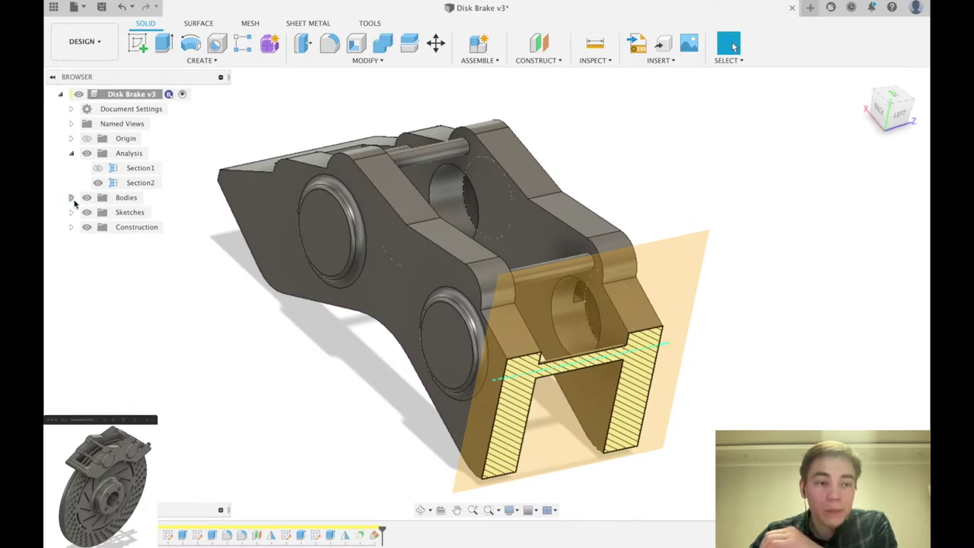
pyautogui.click(71, 138)
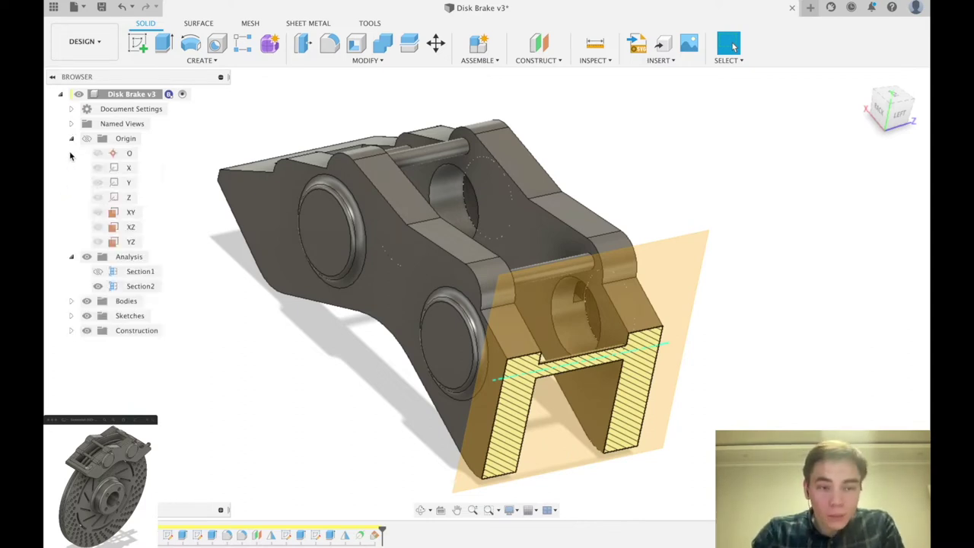
pyautogui.click(70, 138)
pyautogui.click(71, 154)
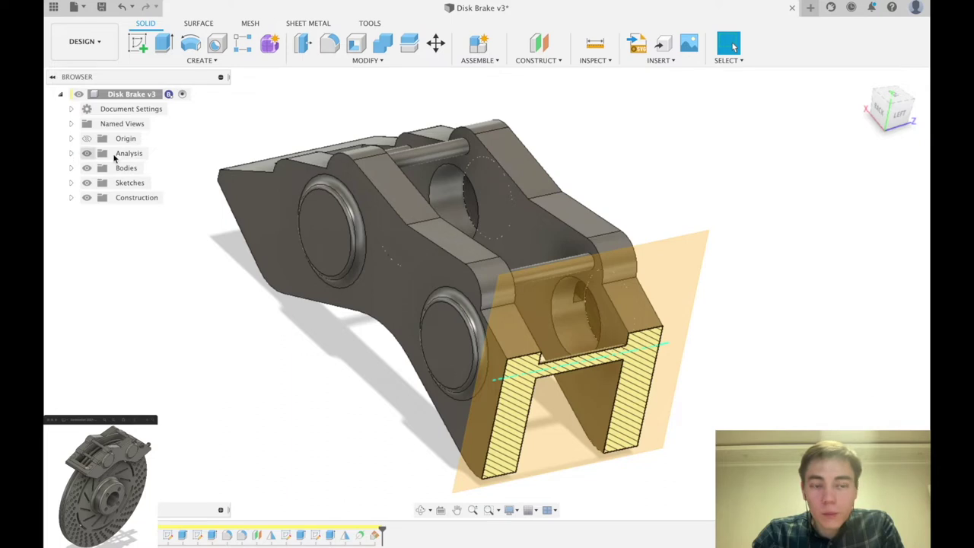
# Start a sketch on the angled construction plane and draw a circle about 6 mm in diameter inside one sectioned caliper arm
pyautogui.click(135, 47)
pyautogui.click(676, 271)
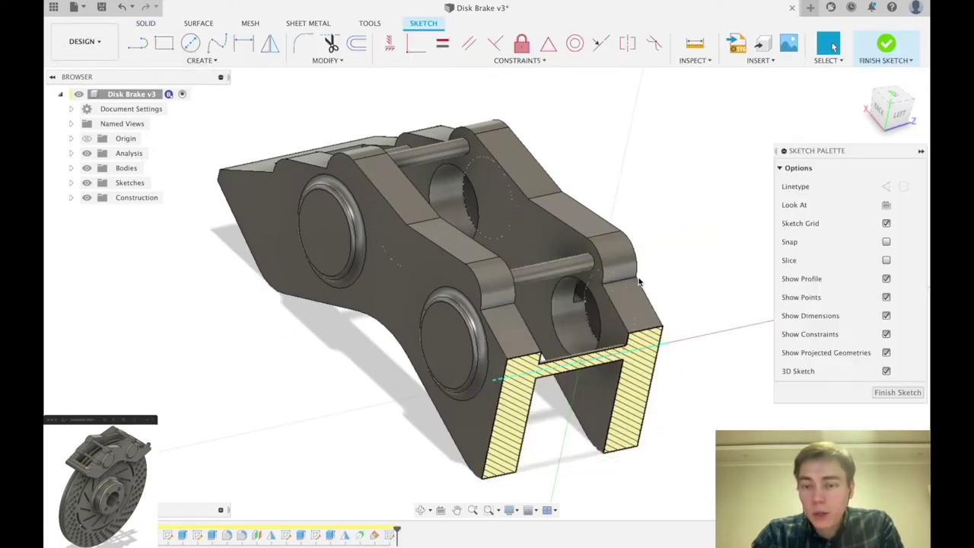
pyautogui.click(900, 119)
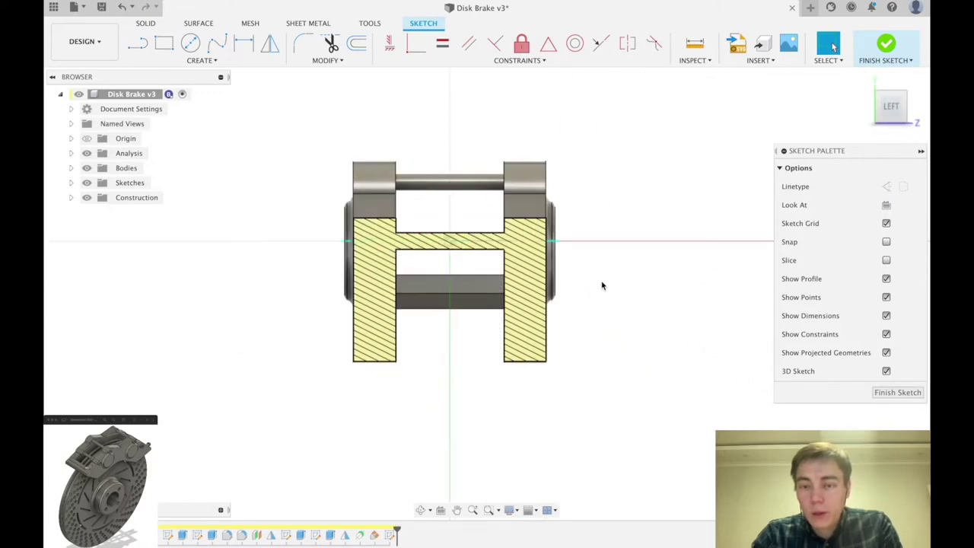
pyautogui.scroll(4, 533, 289)
pyautogui.press('c')
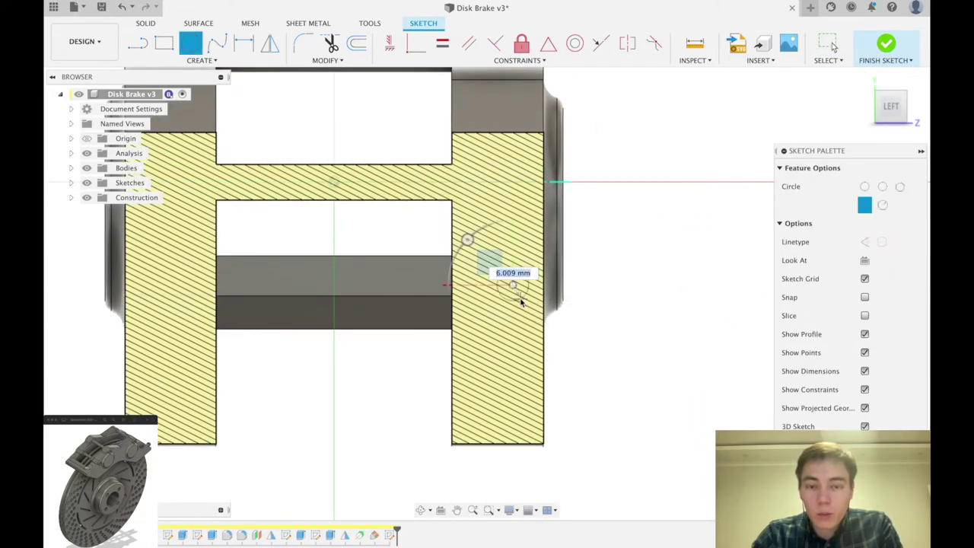
pyautogui.press('Escape')
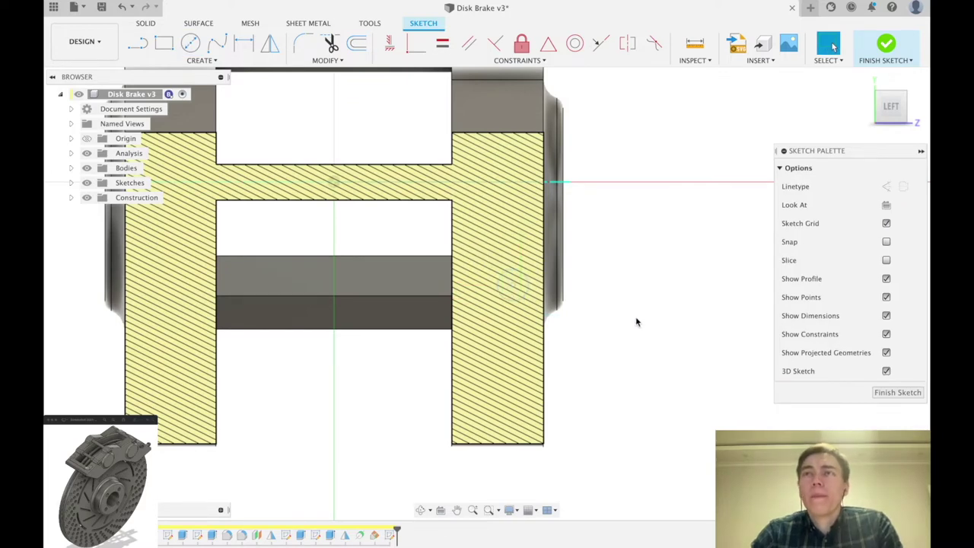
# Project the narrow face below the sectioned arm's end into the sketch with Projection Link enabled
pyautogui.scroll(2, 527, 483)
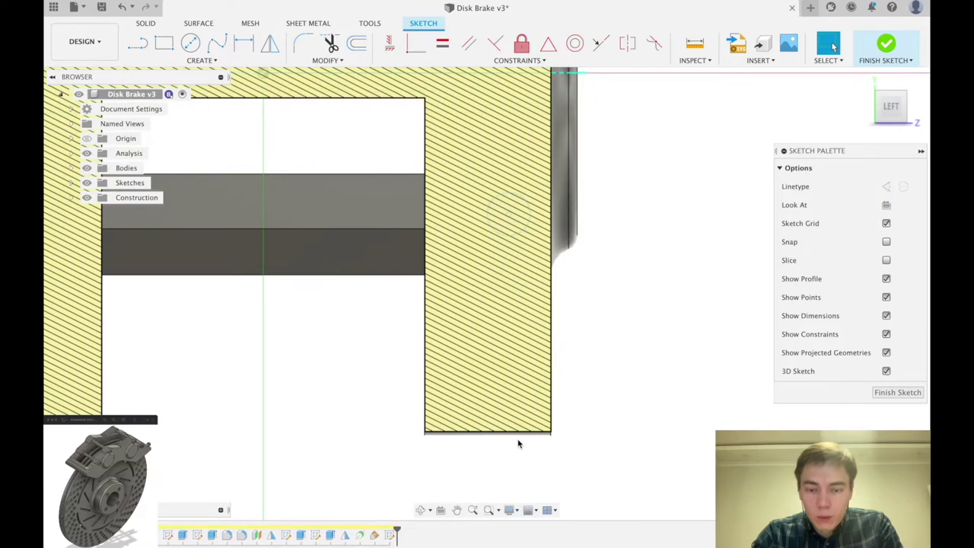
pyautogui.scroll(3, 521, 435)
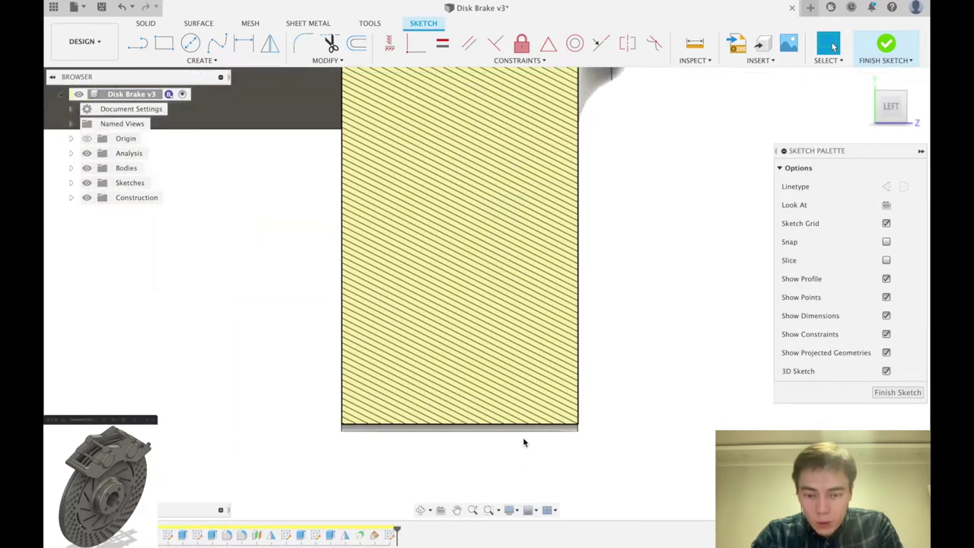
pyautogui.press('p')
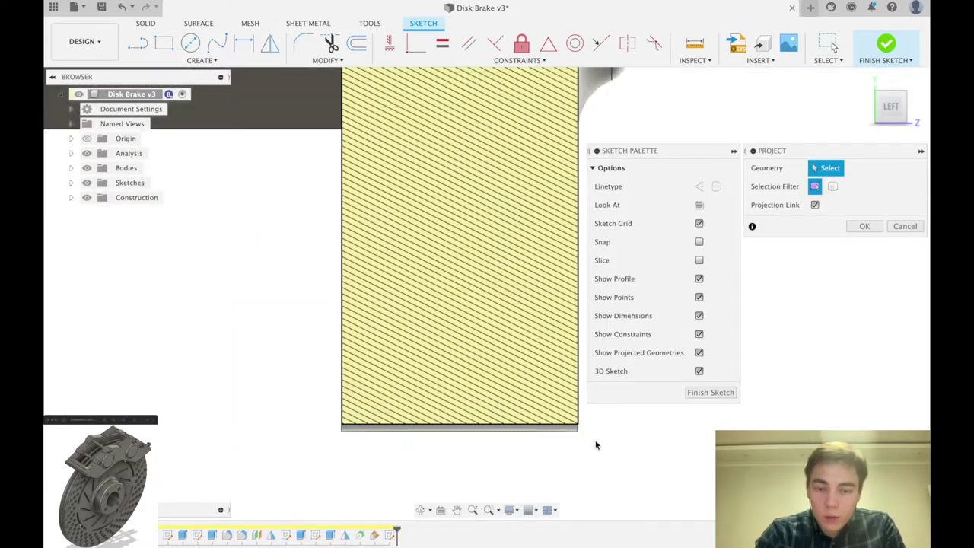
pyautogui.click(565, 428)
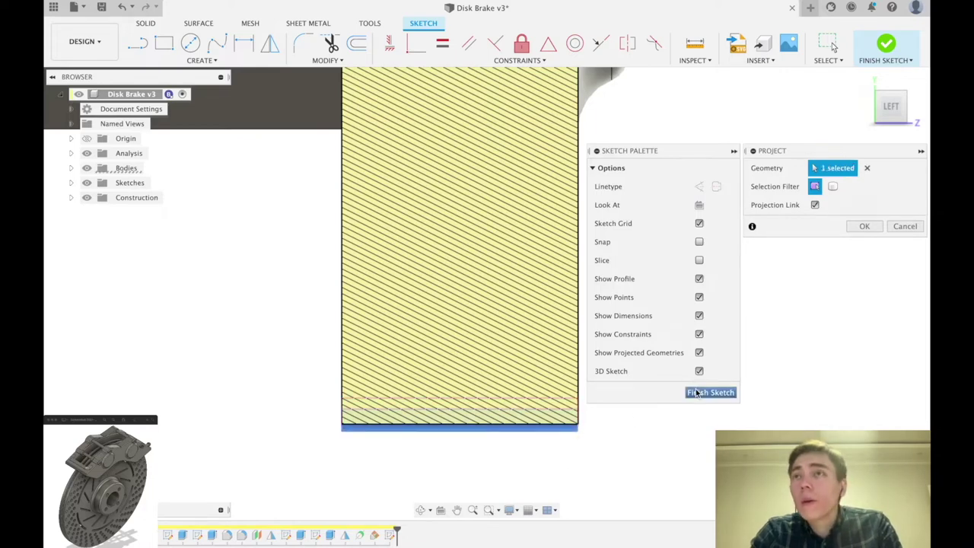
pyautogui.click(865, 226)
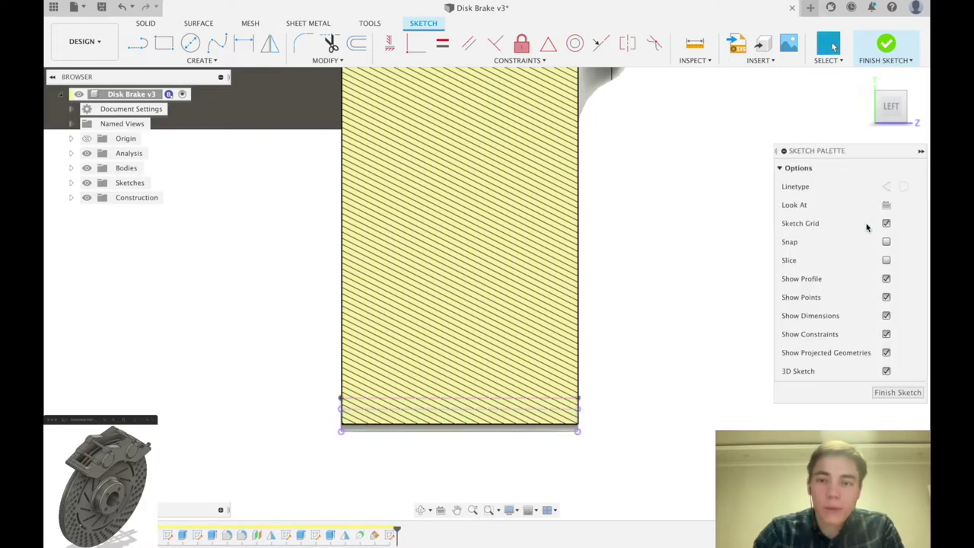
# Examine the projected edges and corner points at the lower end of the sectioned arm
pyautogui.scroll(-3, 436, 392)
pyautogui.moveTo(477, 443)
pyautogui.keyDown('shift'); pyautogui.mouseDown(button='middle')
pyautogui.moveTo(502, 443)
pyautogui.moveTo(528, 385)
pyautogui.moveTo(554, 403)
pyautogui.mouseUp(button='middle'); pyautogui.keyUp('shift')
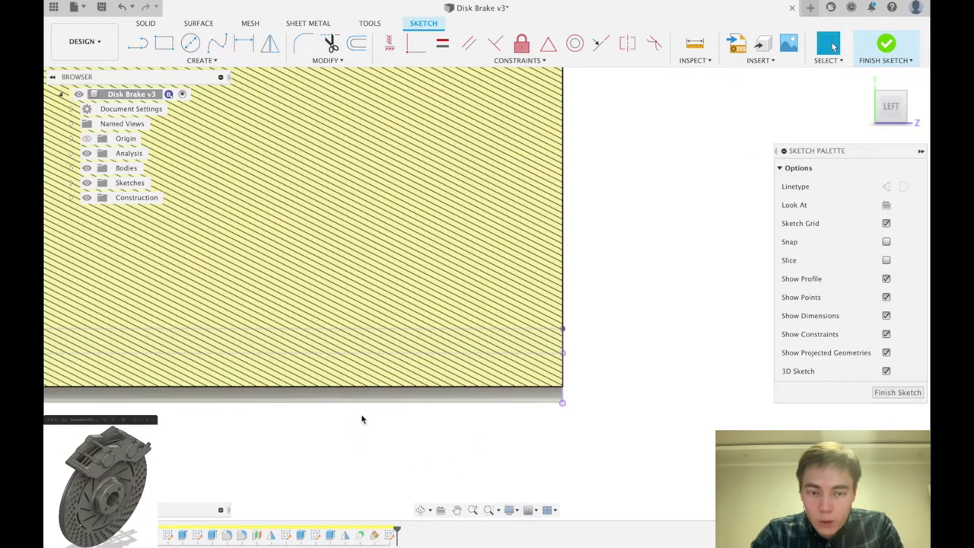
pyautogui.moveTo(463, 422)
pyautogui.keyDown('shift'); pyautogui.mouseDown(button='middle')
pyautogui.moveTo(663, 469)
pyautogui.moveTo(507, 481)
pyautogui.mouseUp(button='middle'); pyautogui.keyUp('shift')
pyautogui.scroll(5, 475, 469)
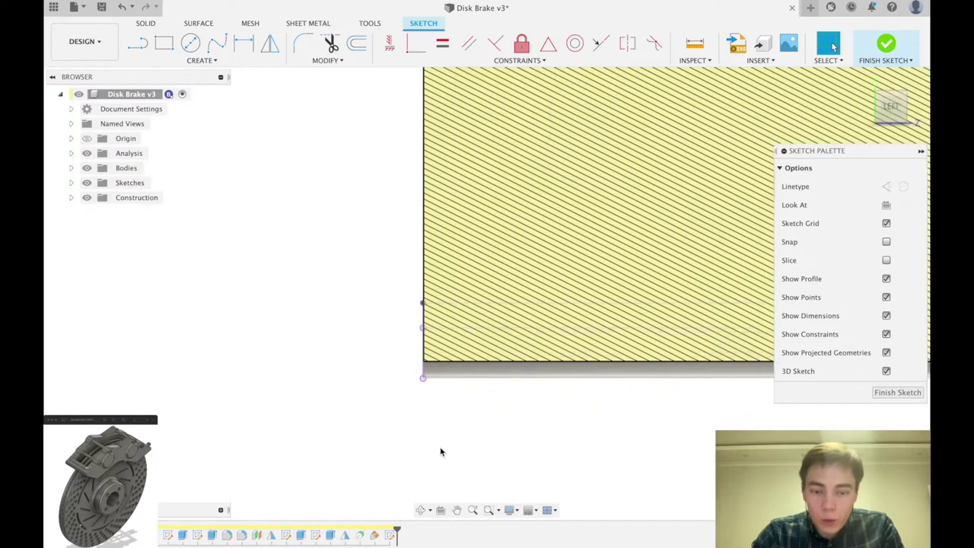
pyautogui.scroll(-10, 285, 465)
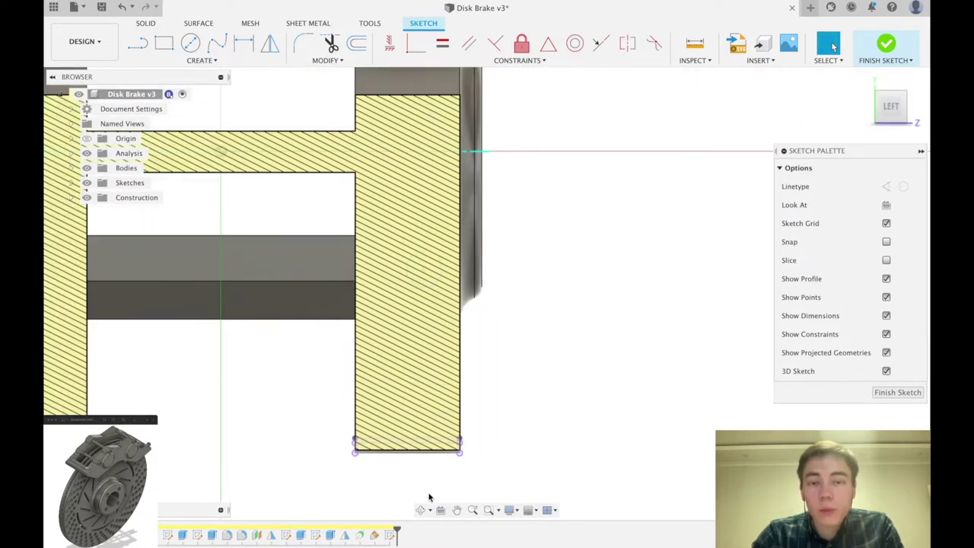
pyautogui.scroll(2, 617, 386)
pyautogui.scroll(-3, 616, 389)
pyautogui.scroll(4, 708, 300)
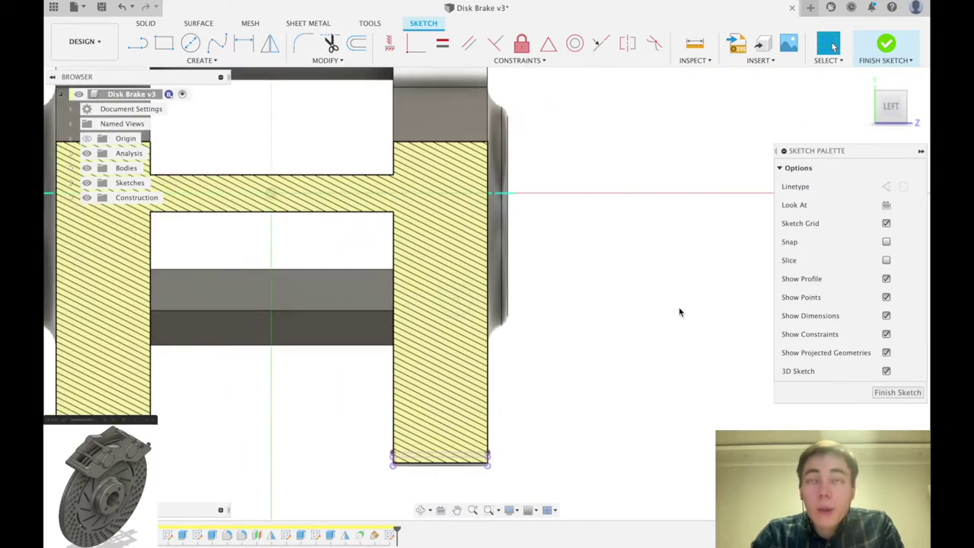
pyautogui.scroll(3, 640, 216)
pyautogui.scroll(-4, 559, 213)
pyautogui.scroll(3, 319, 461)
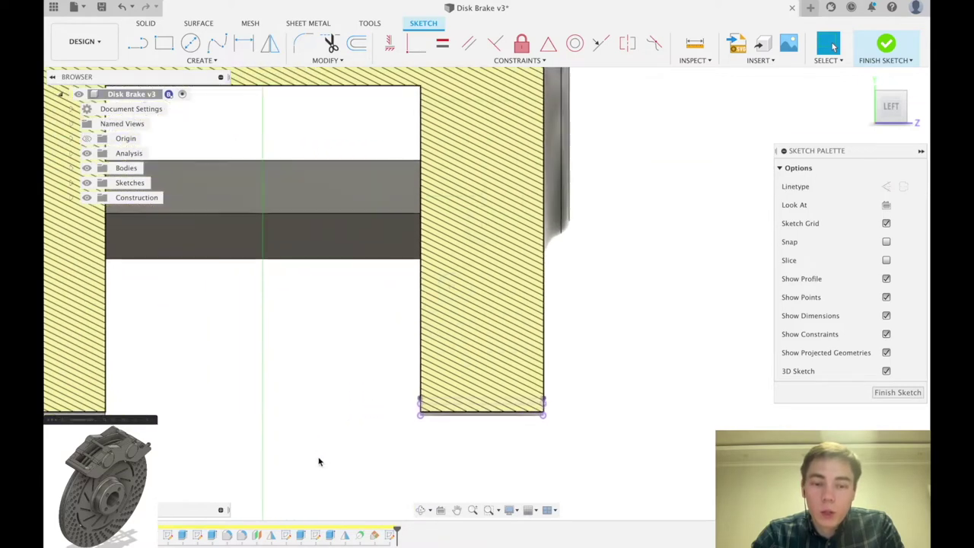
# Dimension the vertical distance from the projected inner corner of the arm's lower end to the circle's centre as 40.28 mm
pyautogui.press('d')
pyautogui.click(422, 418)
pyautogui.click(501, 199)
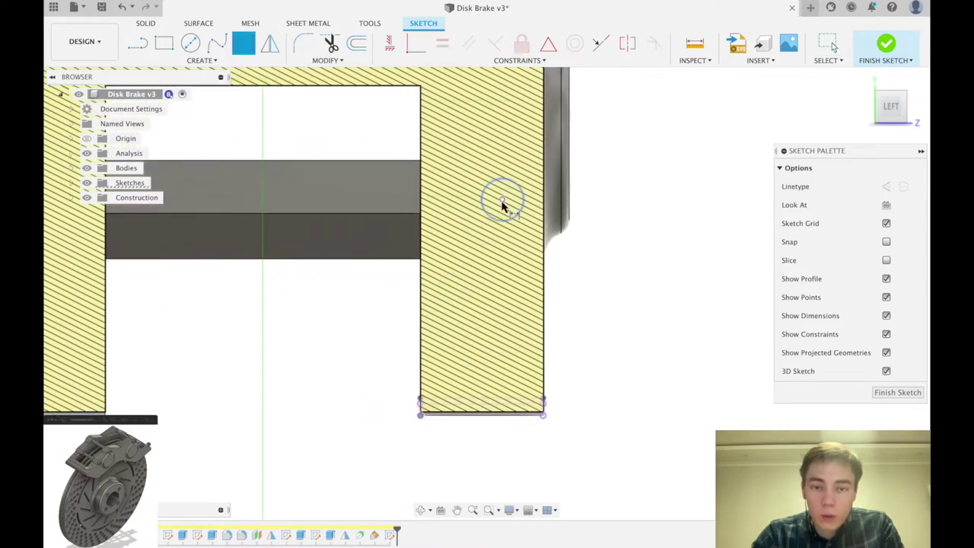
pyautogui.click(378, 308)
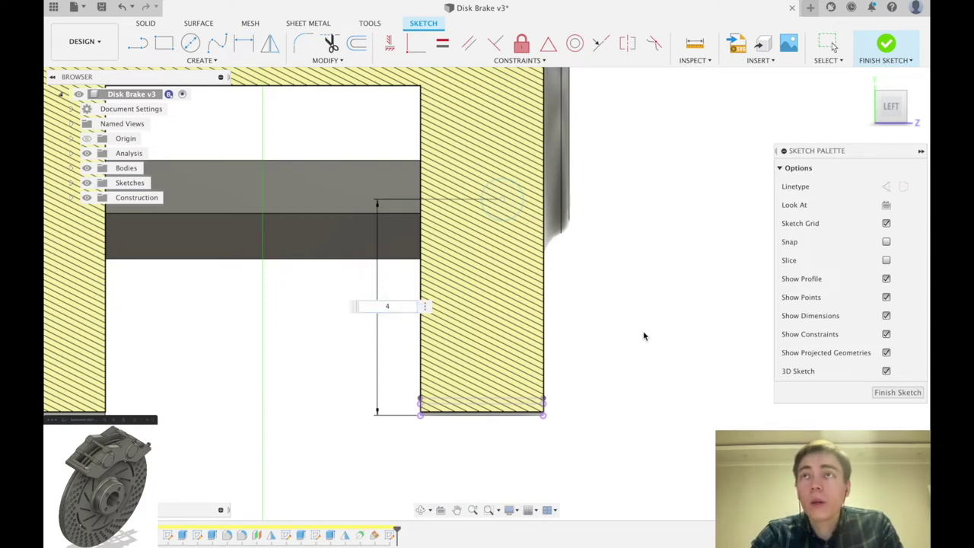
pyautogui.write('40.28')
pyautogui.press('Return')
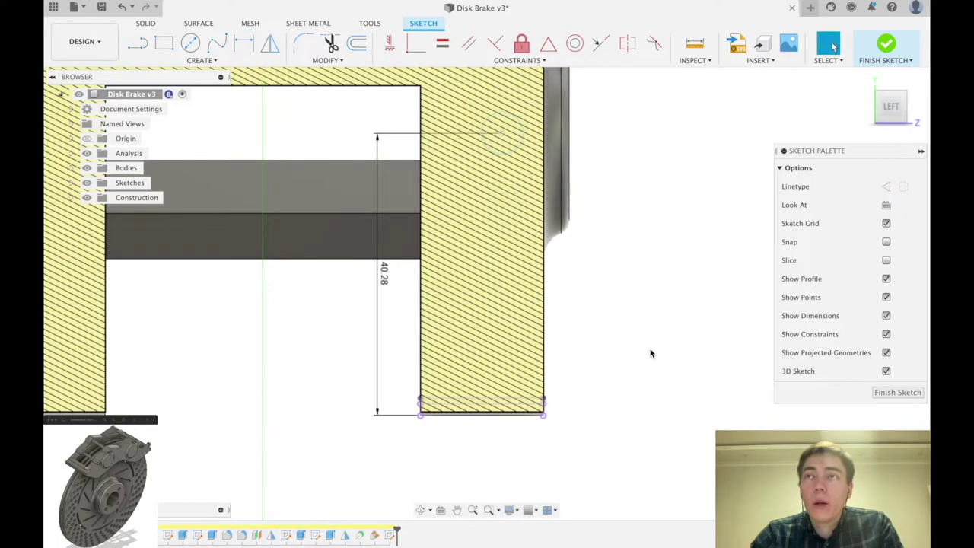
# Dimension the horizontal distance from the circle's centre to the projected outer corner of the arm's lower end as 7 mm
pyautogui.press('d')
pyautogui.click(502, 136)
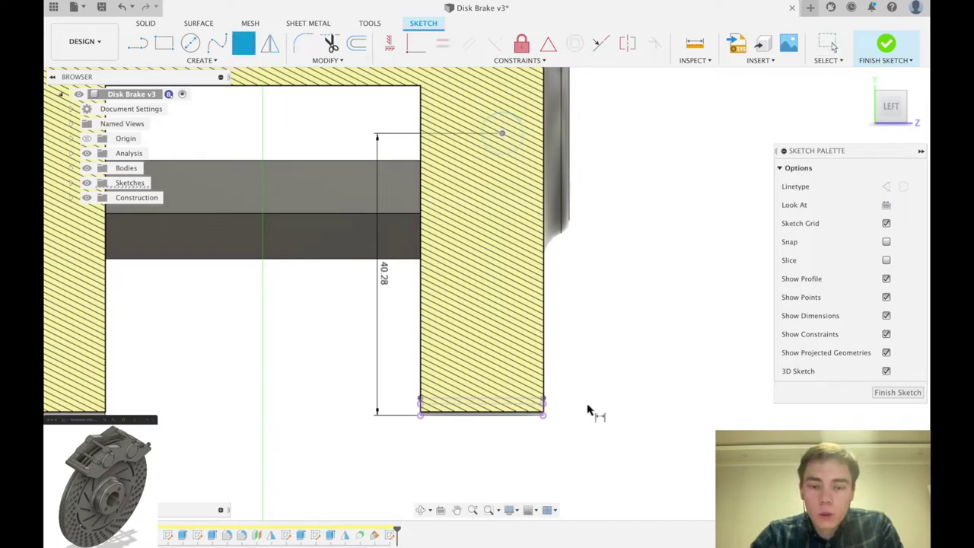
pyautogui.click(543, 416)
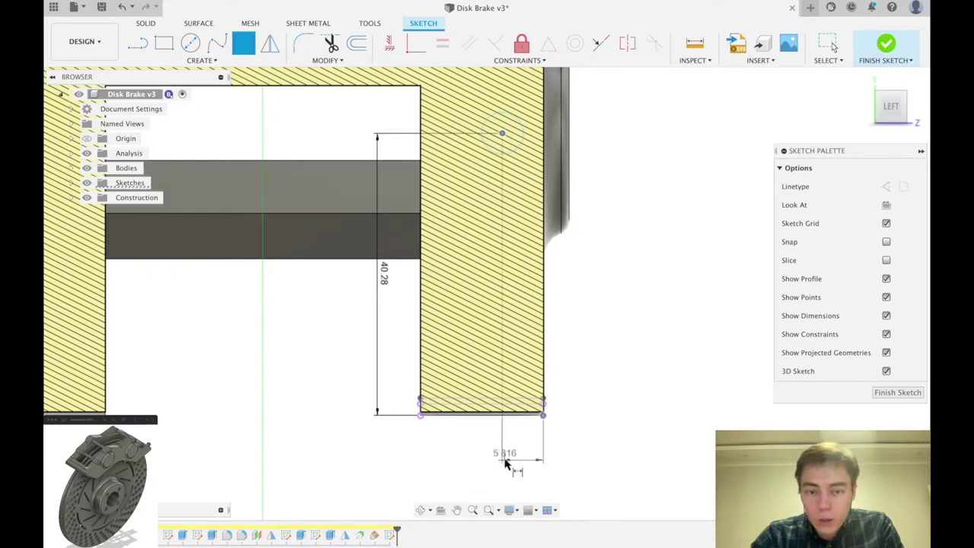
pyautogui.click(527, 456)
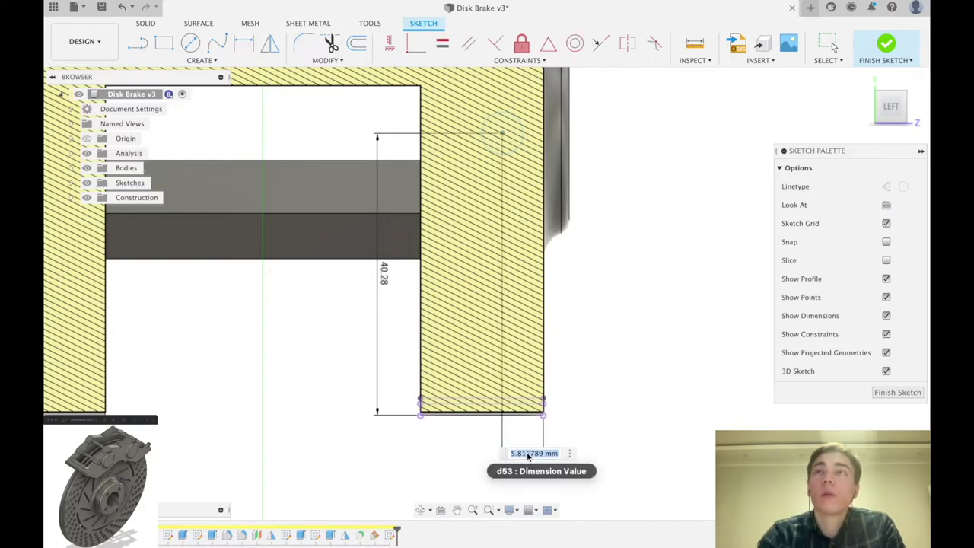
pyautogui.write('7')
pyautogui.press('Return')
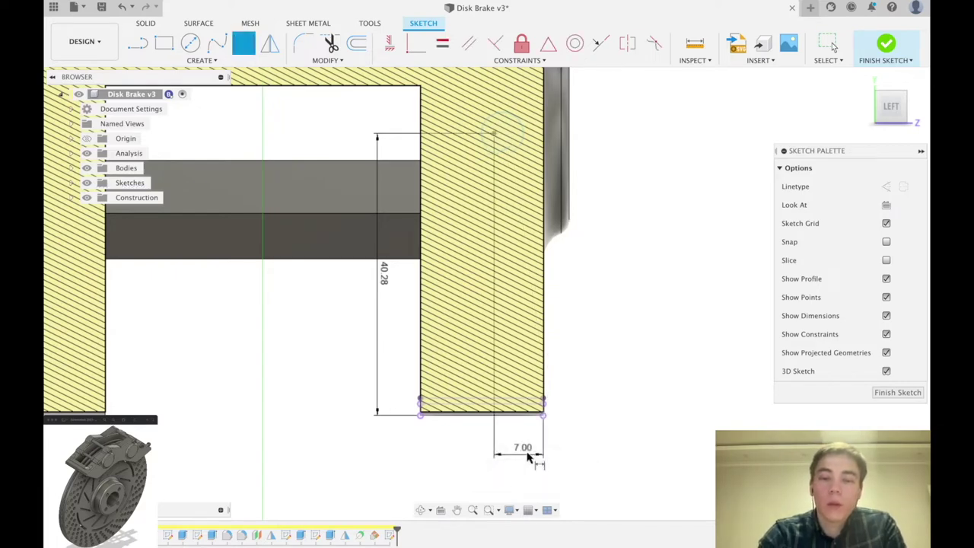
# Set the circle's diameter to 6 mm and finish the sketch
pyautogui.scroll(-3, 680, 334)
pyautogui.scroll(2, 680, 359)
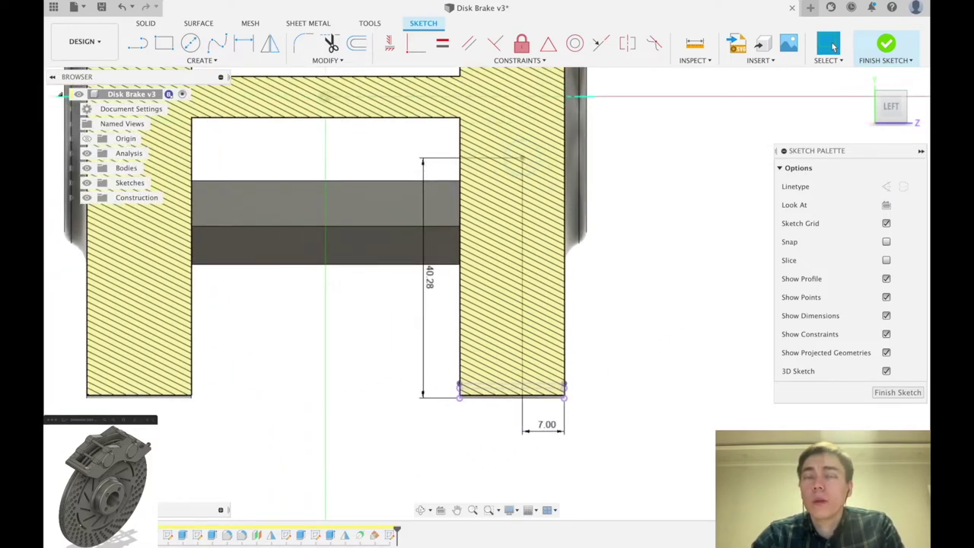
pyautogui.press('d')
pyautogui.click(833, 46)
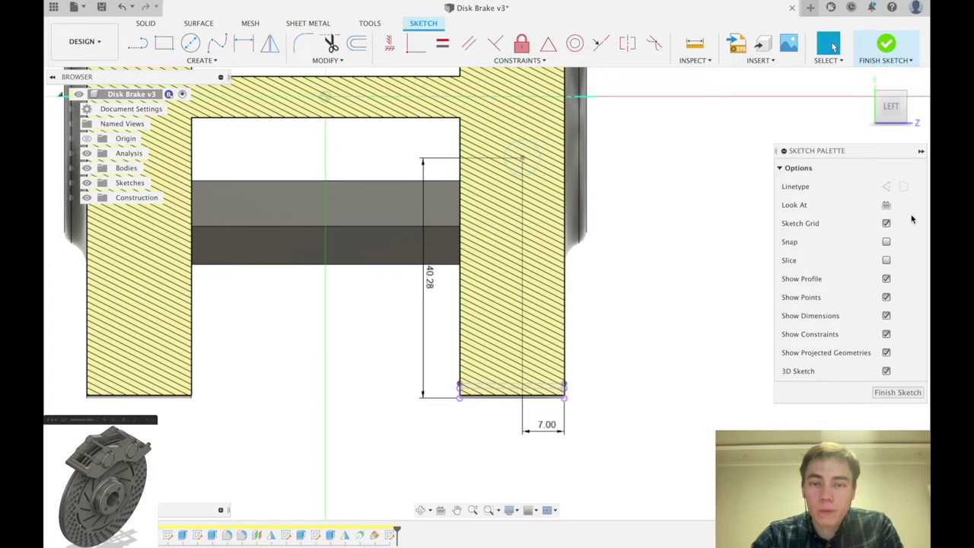
pyautogui.press('d')
pyautogui.click(541, 158)
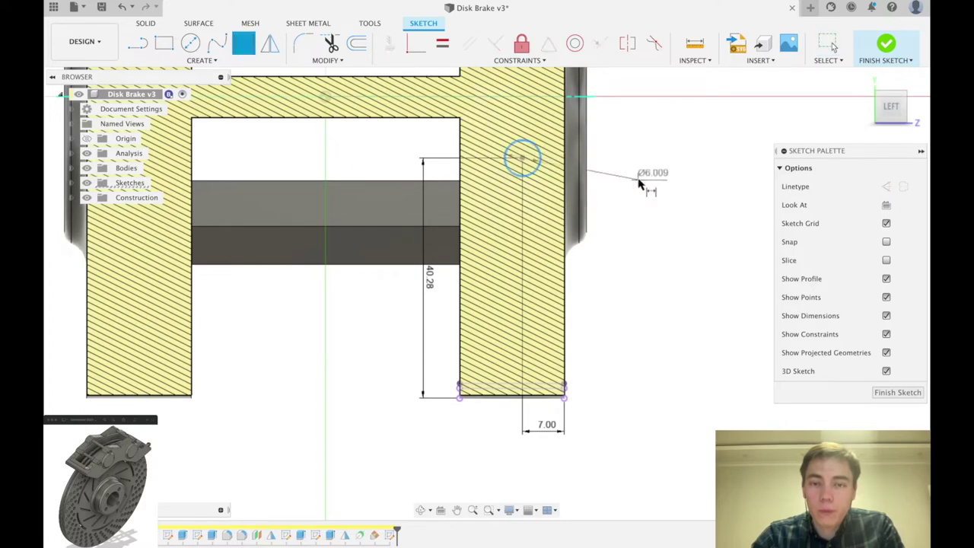
pyautogui.click(639, 183)
pyautogui.write('6')
pyautogui.press('Return')
pyautogui.scroll(-5, 685, 228)
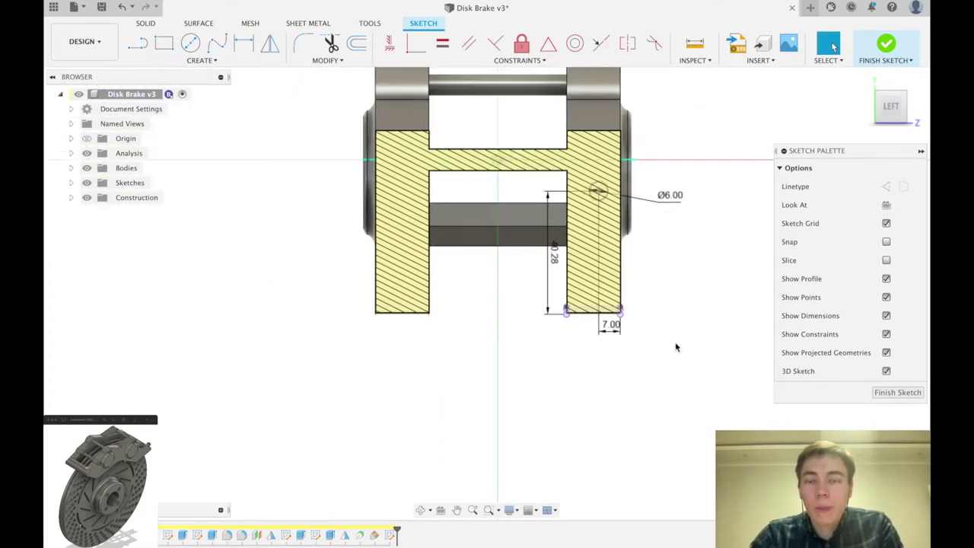
pyautogui.click(887, 44)
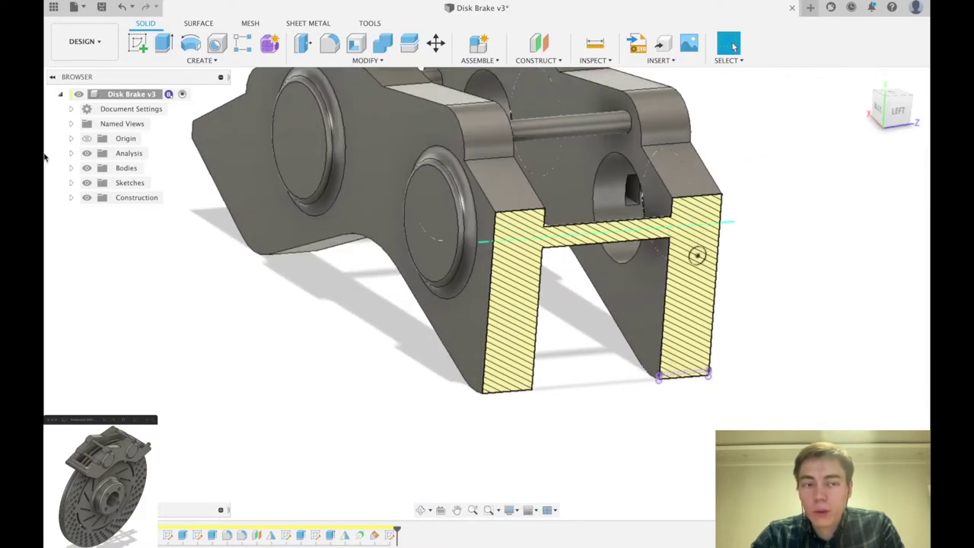
# Hide the Section2 analysis to show the whole caliper, and collapse the Analysis folder
pyautogui.click(70, 153)
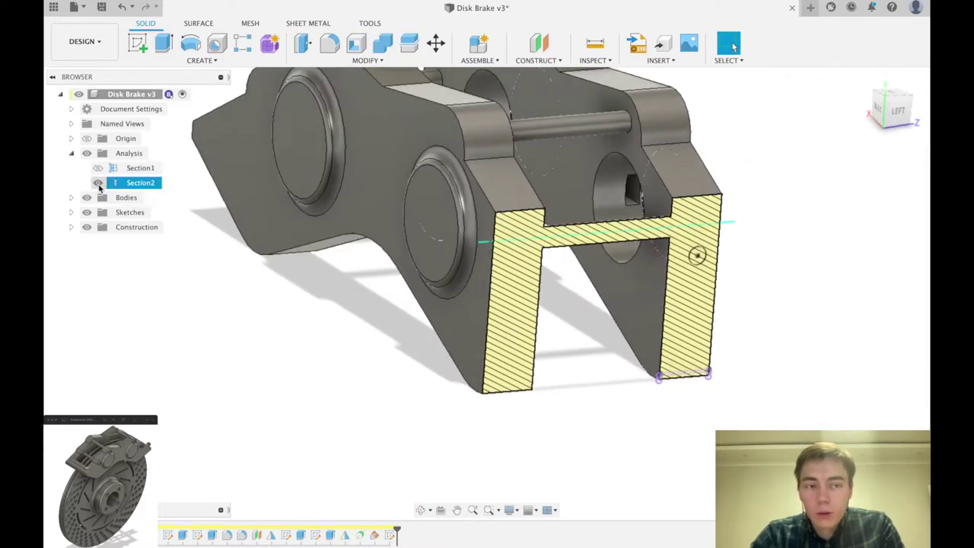
pyautogui.click(98, 182)
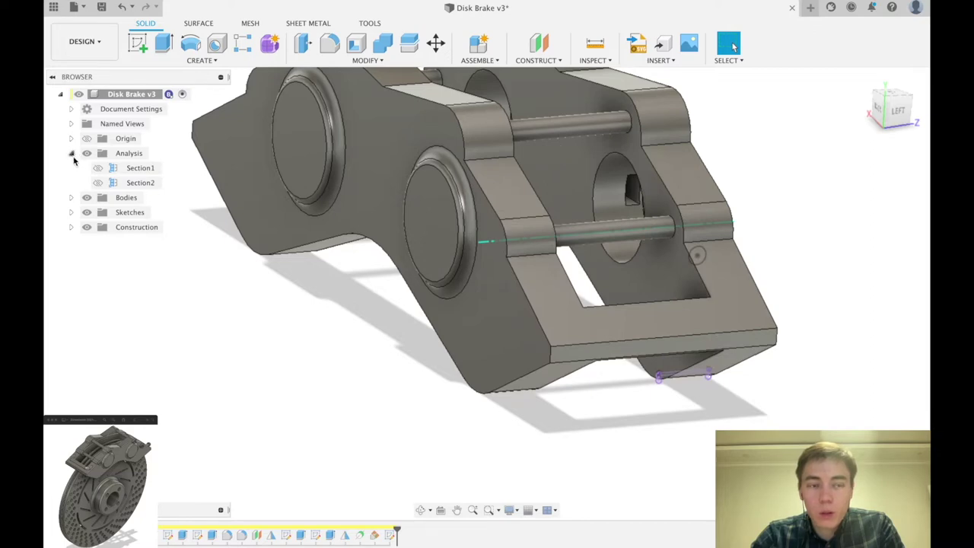
pyautogui.click(71, 153)
# Start an Extrude of the 6 mm circle, temporarily hiding the bodies so that its profile can be selected
pyautogui.keyDown('shift'); pyautogui.moveTo(668, 502); pyautogui.dragTo(782, 251, button='middle'); pyautogui.keyUp('shift')
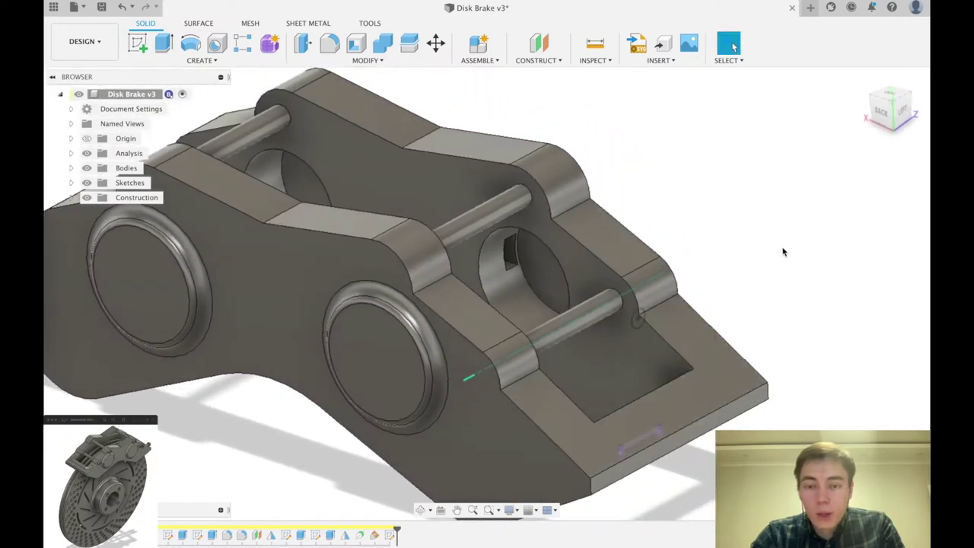
pyautogui.scroll(5, 637, 322)
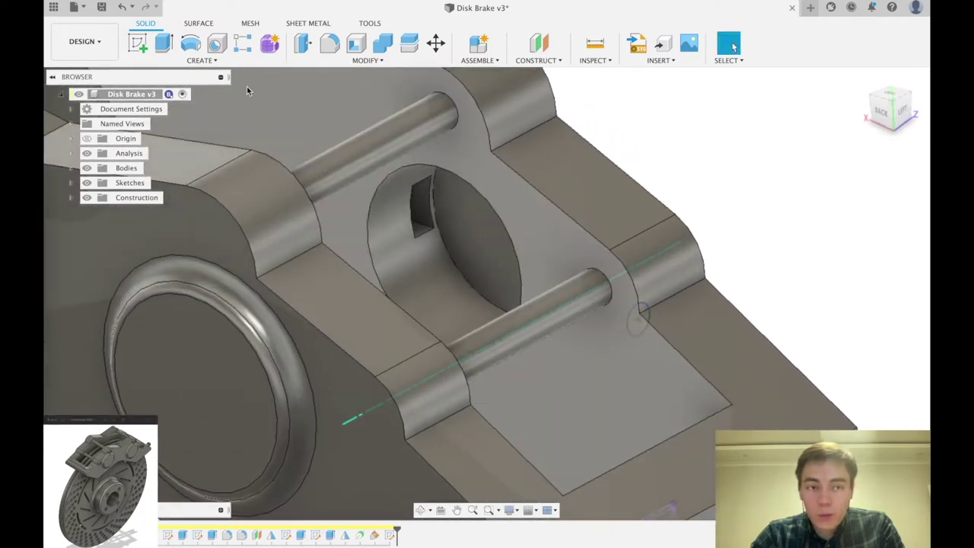
pyautogui.scroll(4, 594, 301)
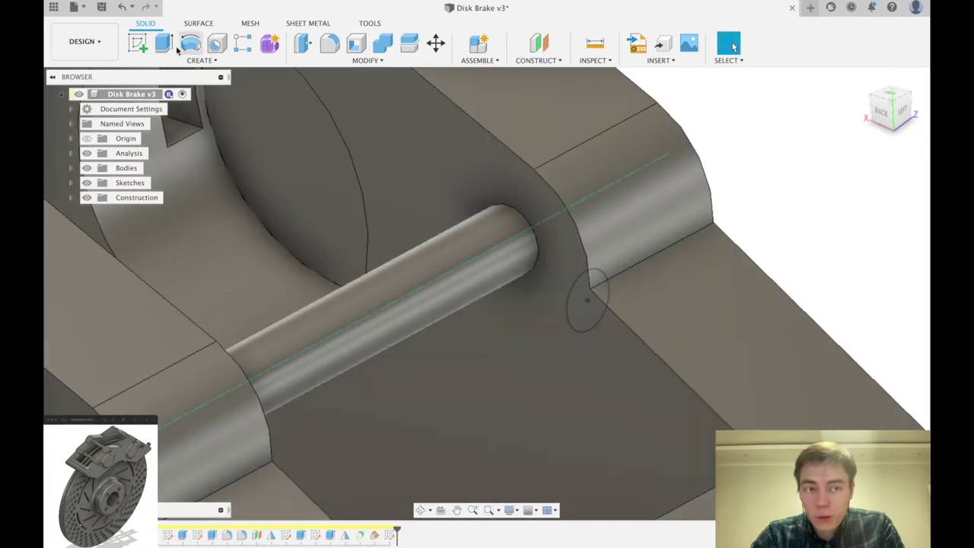
pyautogui.click(163, 43)
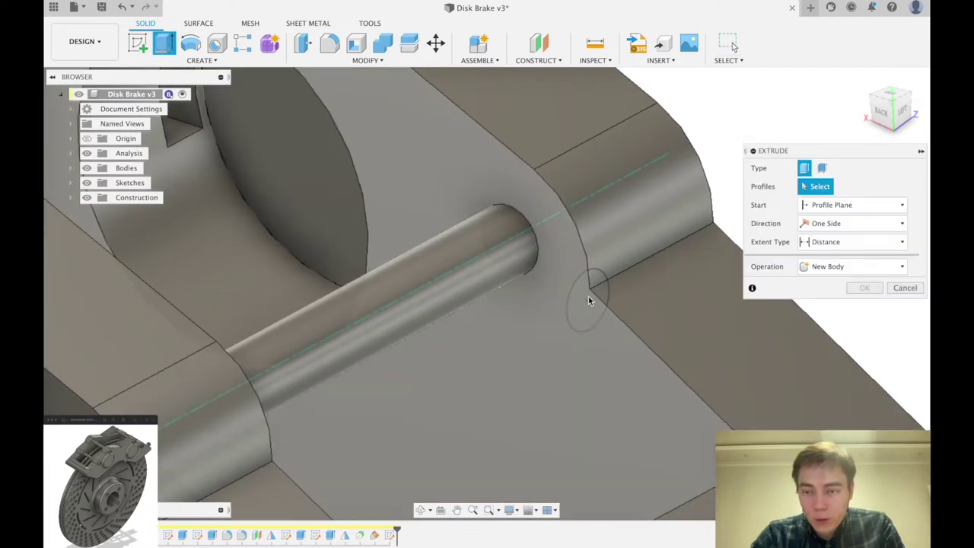
pyautogui.scroll(-6, 601, 315)
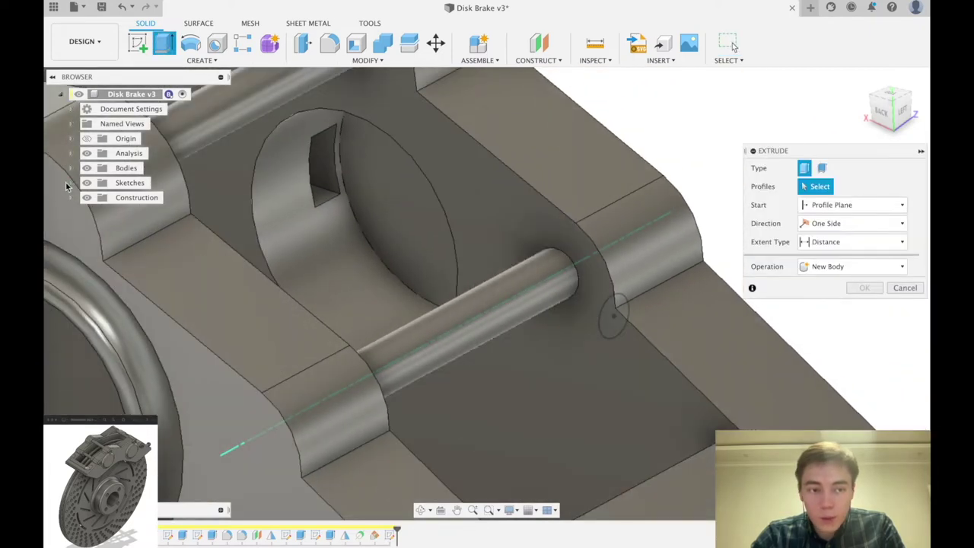
pyautogui.click(86, 168)
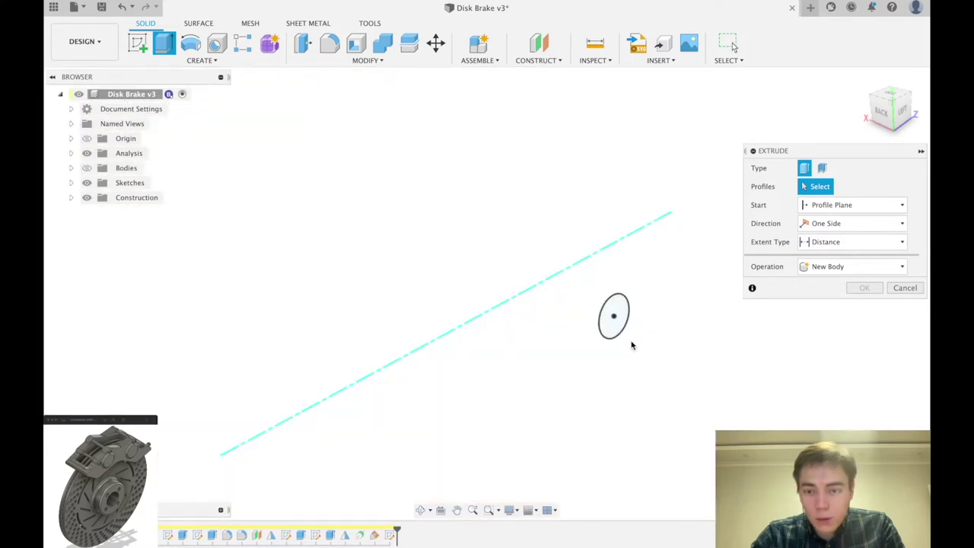
pyautogui.click(614, 315)
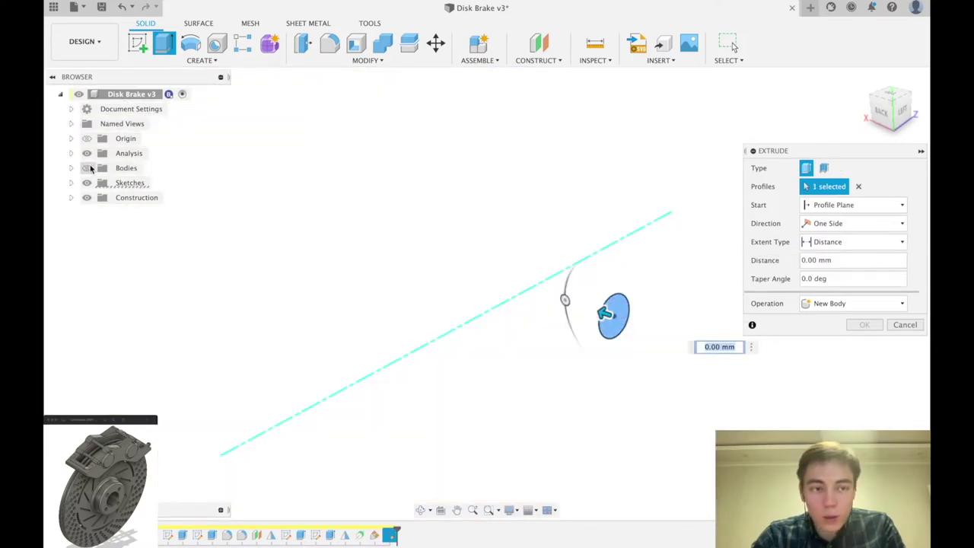
pyautogui.click(86, 168)
# Set the extrusion direction to Two Sides and extend side 1 by 20 mm into the piston bore
pyautogui.scroll(-3, 596, 326)
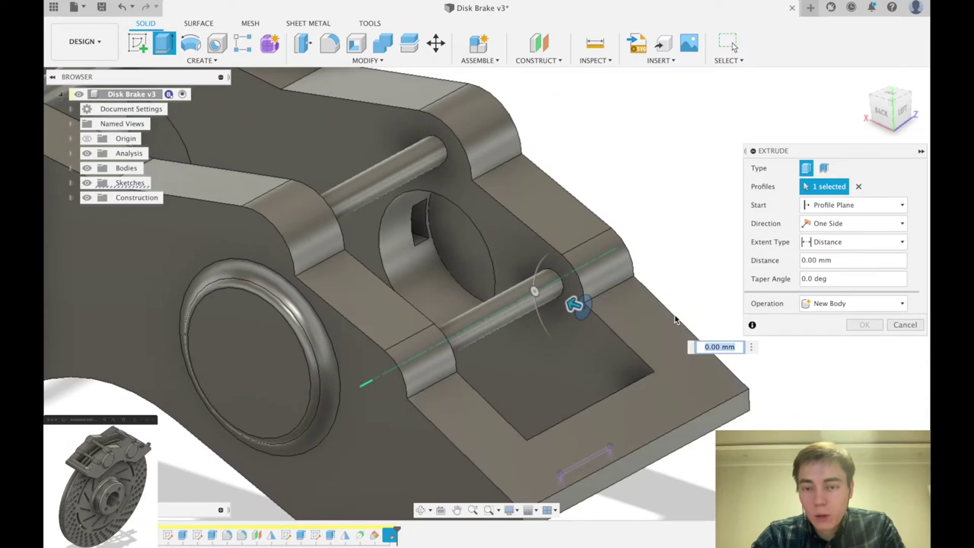
pyautogui.click(849, 224)
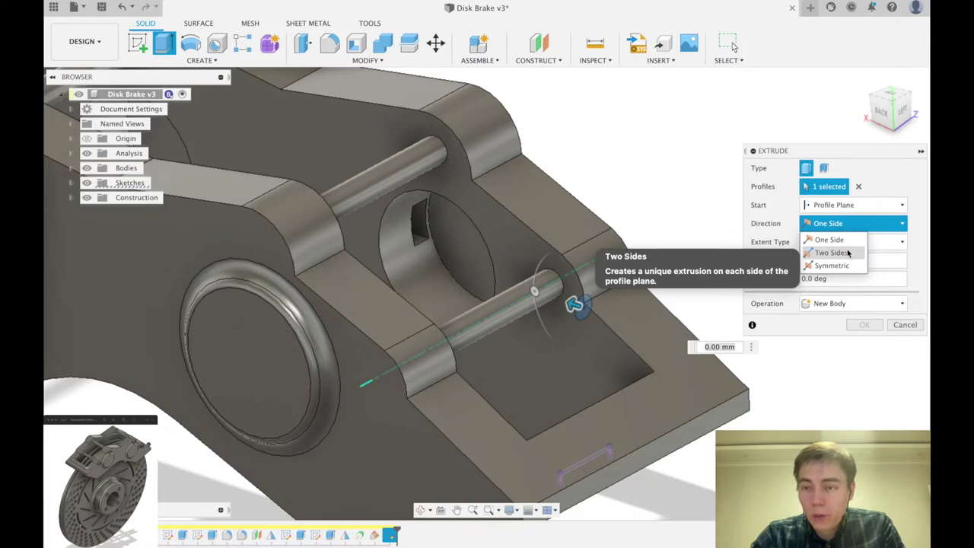
pyautogui.click(848, 257)
pyautogui.keyDown('shift'); pyautogui.moveTo(680, 220); pyautogui.dragTo(597, 302, button='middle'); pyautogui.keyUp('shift')
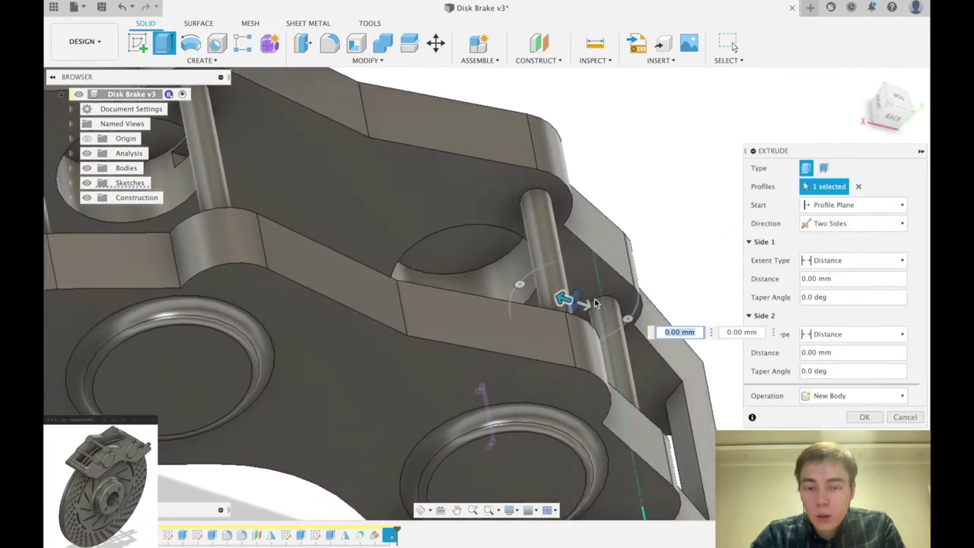
pyautogui.moveTo(564, 299); pyautogui.dragTo(487, 274)
pyautogui.scroll(5, 487, 274)
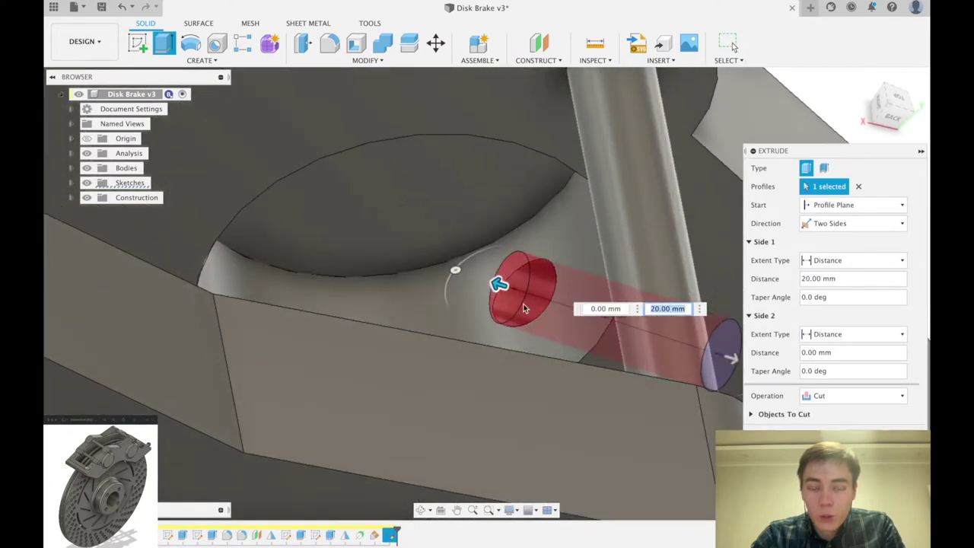
# Extend side 2 of the extrusion 35 mm out through the arm's sloped face and complete it as a cut
pyautogui.scroll(-3, 522, 282)
pyautogui.moveTo(639, 342)
pyautogui.keyDown('shift'); pyautogui.mouseDown(button='middle')
pyautogui.moveTo(615, 339)
pyautogui.moveTo(644, 347)
pyautogui.mouseUp(button='middle'); pyautogui.keyUp('shift')
pyautogui.scroll(-3, 615, 339)
pyautogui.moveTo(647, 348); pyautogui.dragTo(687, 358)
pyautogui.scroll(-3, 527, 331)
pyautogui.scroll(2, 691, 352)
pyautogui.press('Tab')
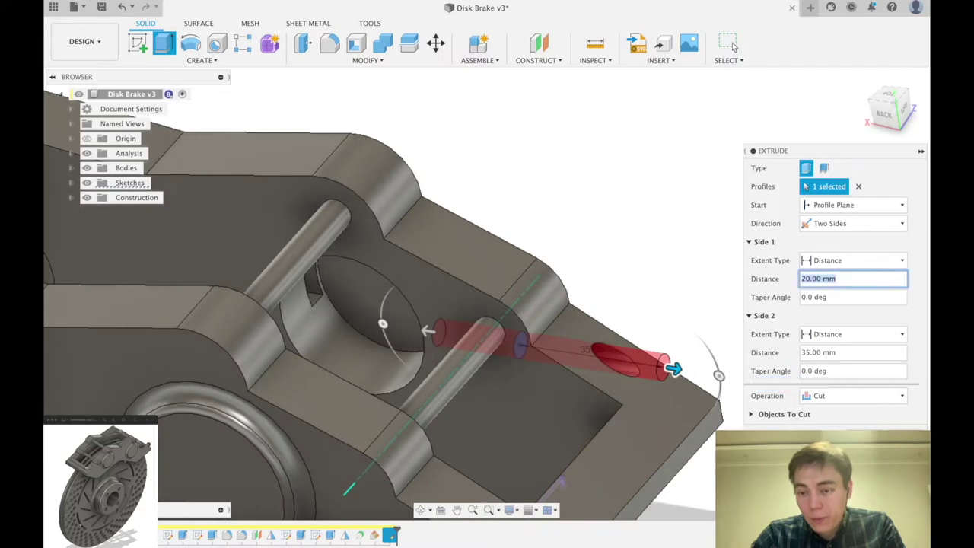
pyautogui.press('Return')
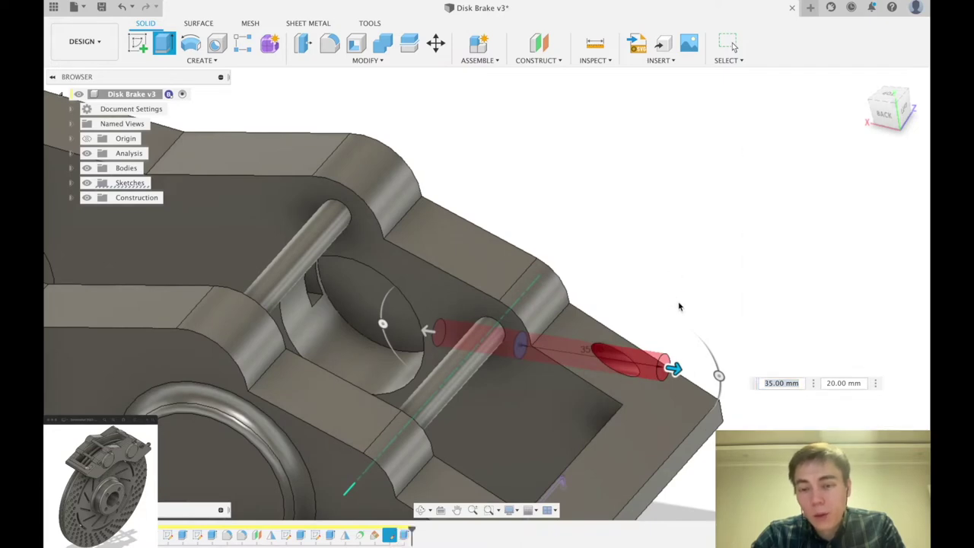
# Make the Origin folder visible to display the origin planes on the caliper
pyautogui.scroll(-3, 589, 357)
pyautogui.keyDown('shift'); pyautogui.moveTo(586, 357); pyautogui.dragTo(448, 371, button='middle'); pyautogui.keyUp('shift')
pyautogui.keyDown('shift'); pyautogui.moveTo(593, 328); pyautogui.dragTo(488, 271, button='middle'); pyautogui.keyUp('shift')
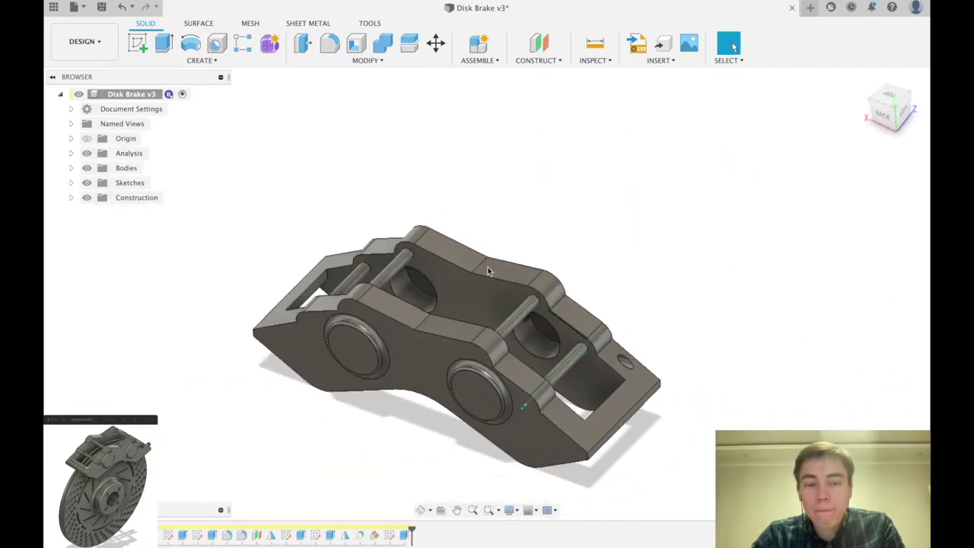
pyautogui.scroll(2, 435, 264)
pyautogui.scroll(2, 483, 311)
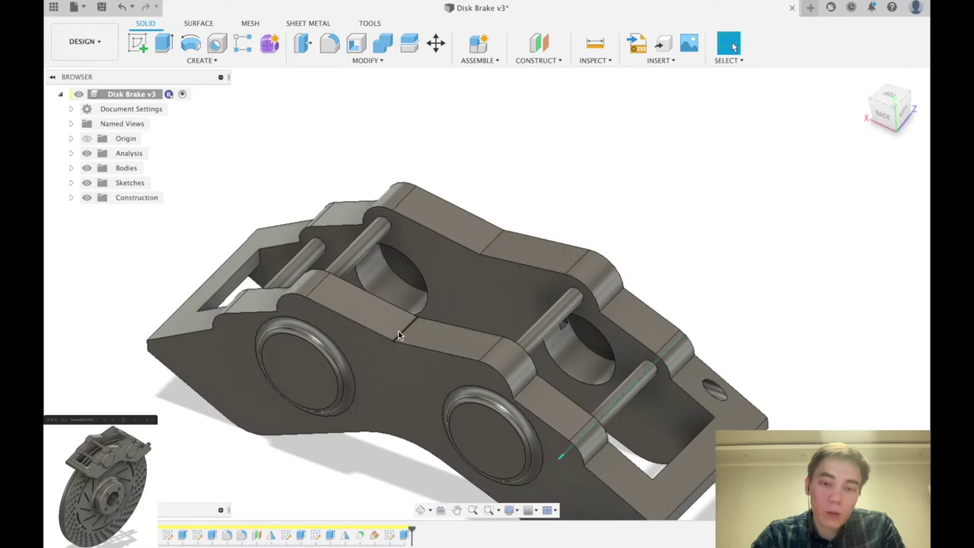
pyautogui.click(86, 138)
pyautogui.keyDown('shift'); pyautogui.moveTo(487, 300); pyautogui.dragTo(564, 245, button='middle'); pyautogui.keyUp('shift')
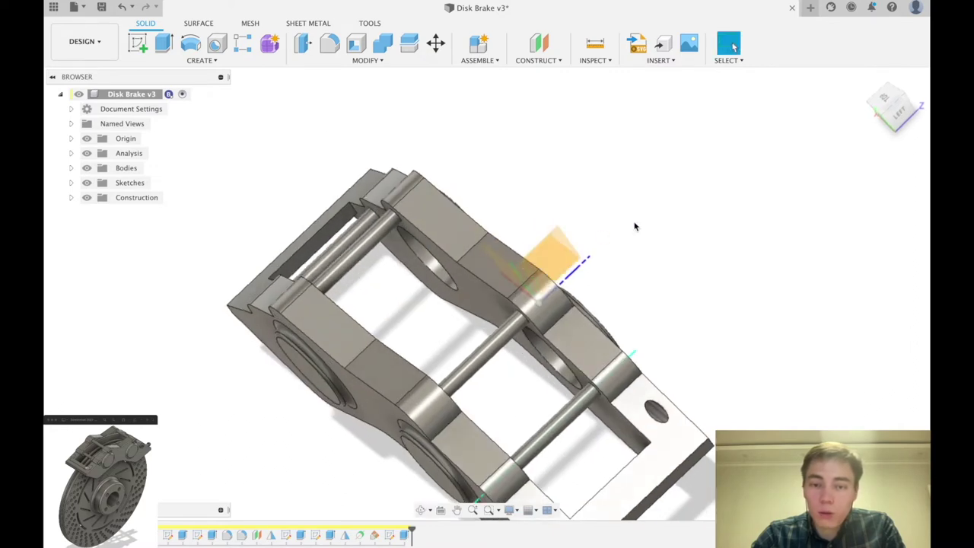
pyautogui.moveTo(707, 265)
pyautogui.keyDown('shift'); pyautogui.mouseDown(button='middle')
pyautogui.moveTo(734, 260)
pyautogui.moveTo(702, 258)
pyautogui.mouseUp(button='middle'); pyautogui.keyUp('shift')
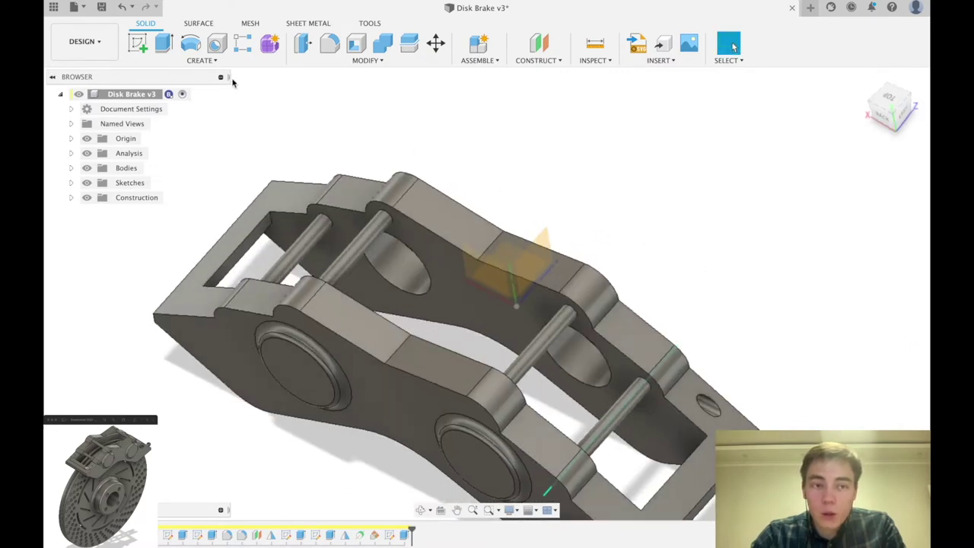
# Mirror the hole's extrude feature to the caliper's opposite end across the origin plane midway along its length
pyautogui.click(201, 60)
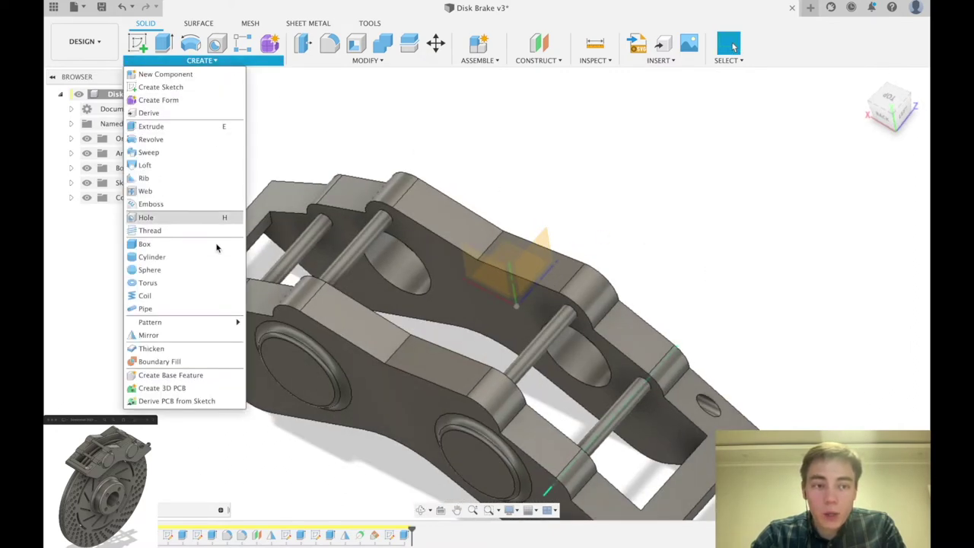
pyautogui.click(211, 335)
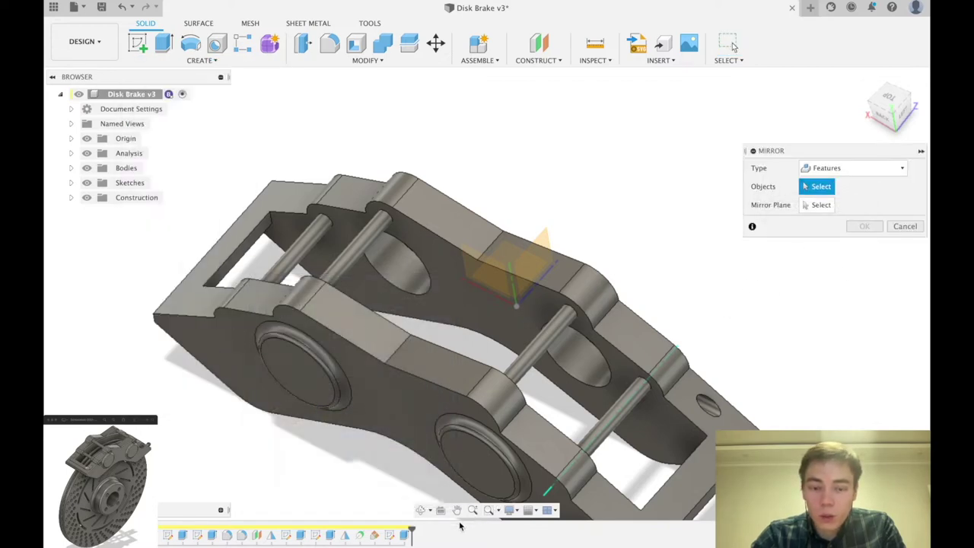
pyautogui.click(404, 534)
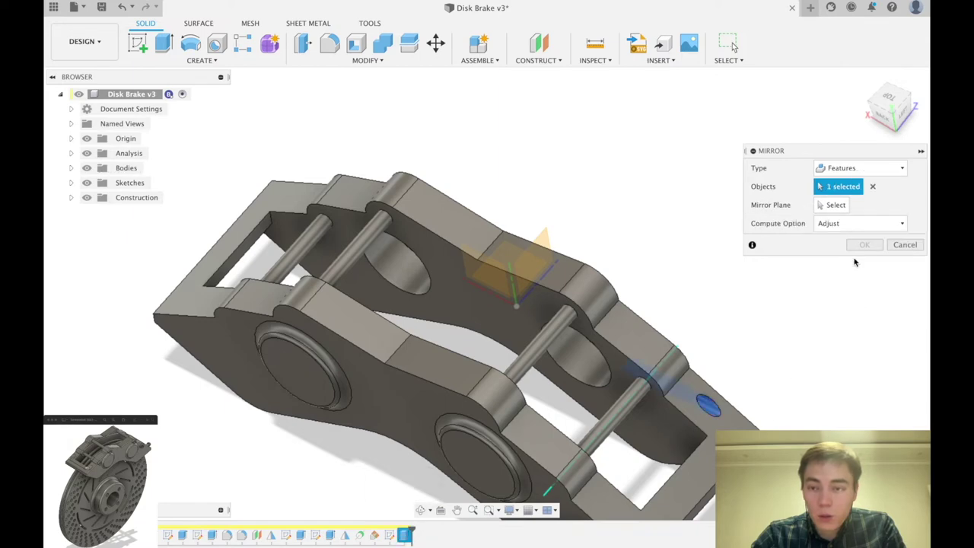
pyautogui.click(835, 205)
pyautogui.keyDown('shift'); pyautogui.moveTo(591, 241); pyautogui.dragTo(378, 259, button='middle'); pyautogui.keyUp('shift')
pyautogui.click(537, 234)
pyautogui.click(869, 251)
pyautogui.scroll(-3, 396, 255)
pyautogui.press('Escape')
pyautogui.scroll(3, 557, 409)
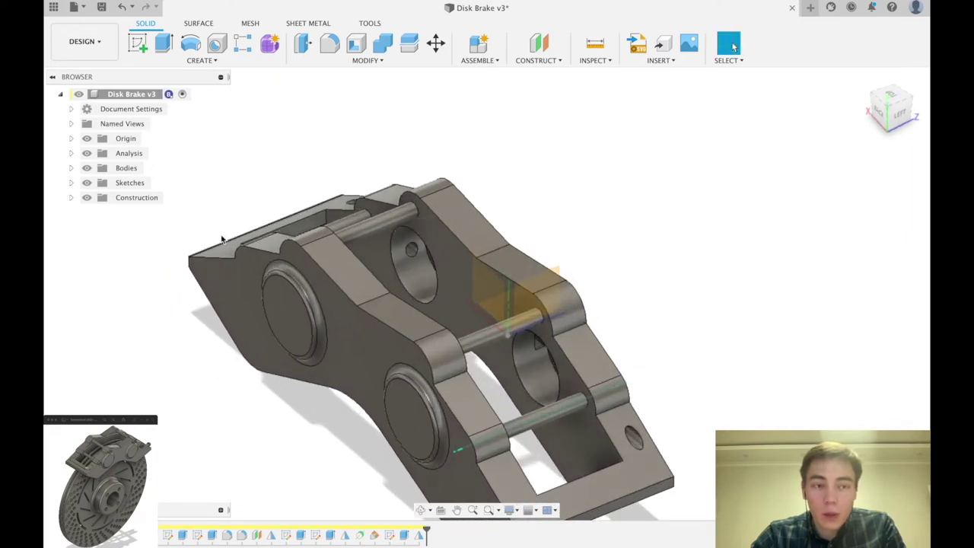
# Hide the origin planes and make construction Plane1, running lengthwise between the caliper's two arms, visible
pyautogui.click(71, 198)
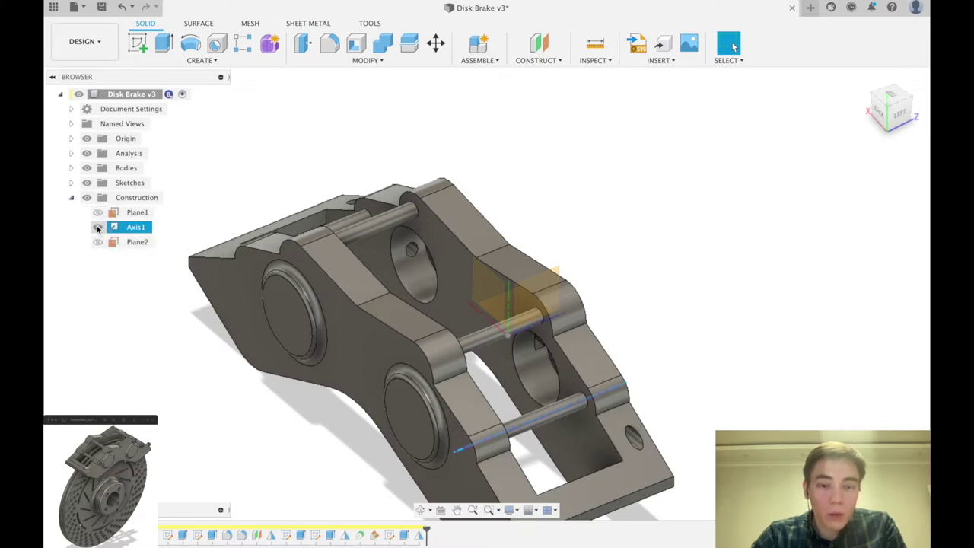
pyautogui.click(87, 139)
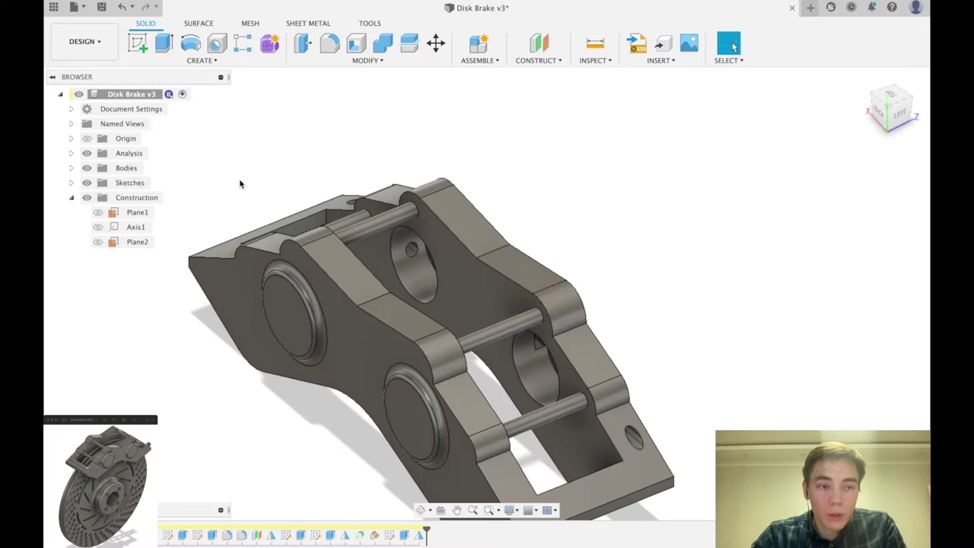
pyautogui.click(98, 214)
pyautogui.keyDown('shift'); pyautogui.moveTo(501, 200); pyautogui.dragTo(470, 182, button='middle'); pyautogui.keyUp('shift')
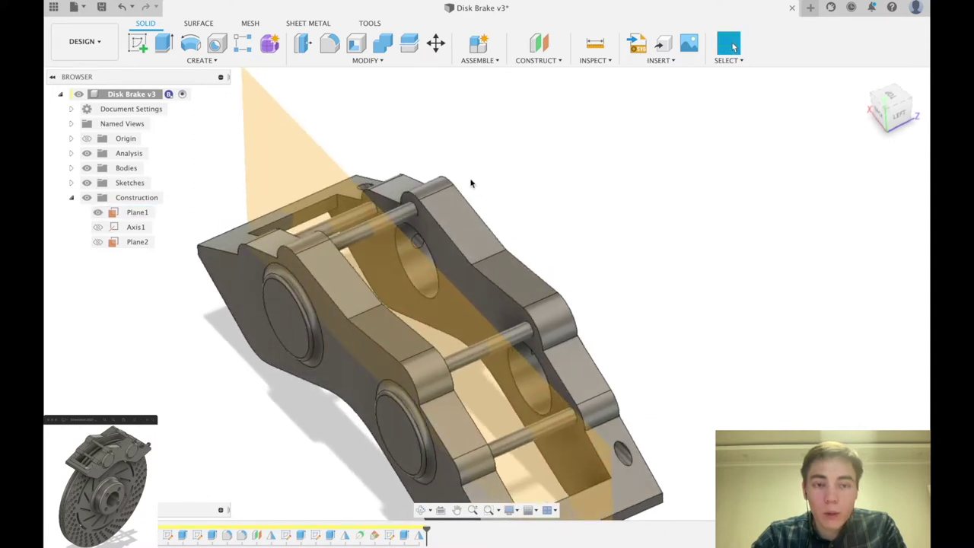
# Mirror the hole's extrude and its earlier mirror feature across Plane1 to the other arm, and hide the plane
pyautogui.click(213, 61)
pyautogui.click(216, 335)
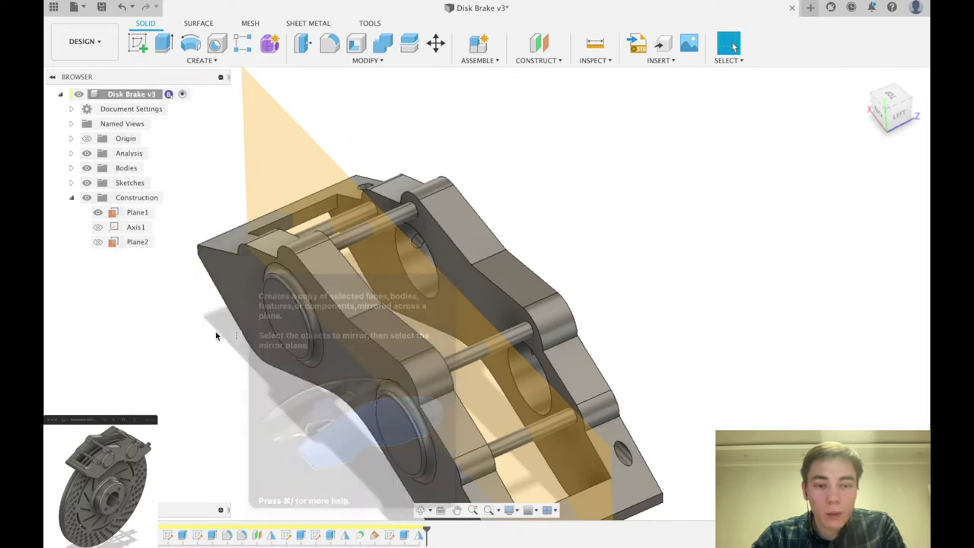
pyautogui.click(419, 536)
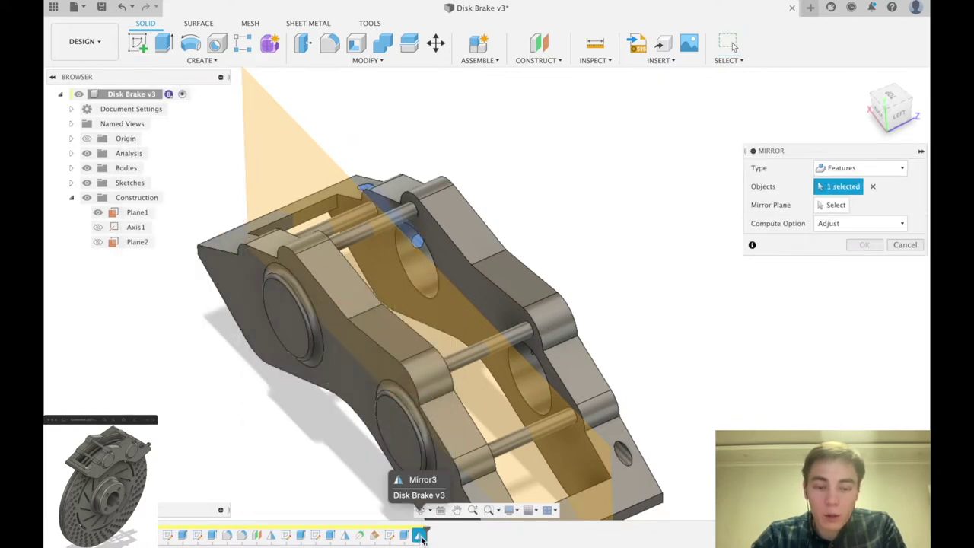
pyautogui.click(406, 535)
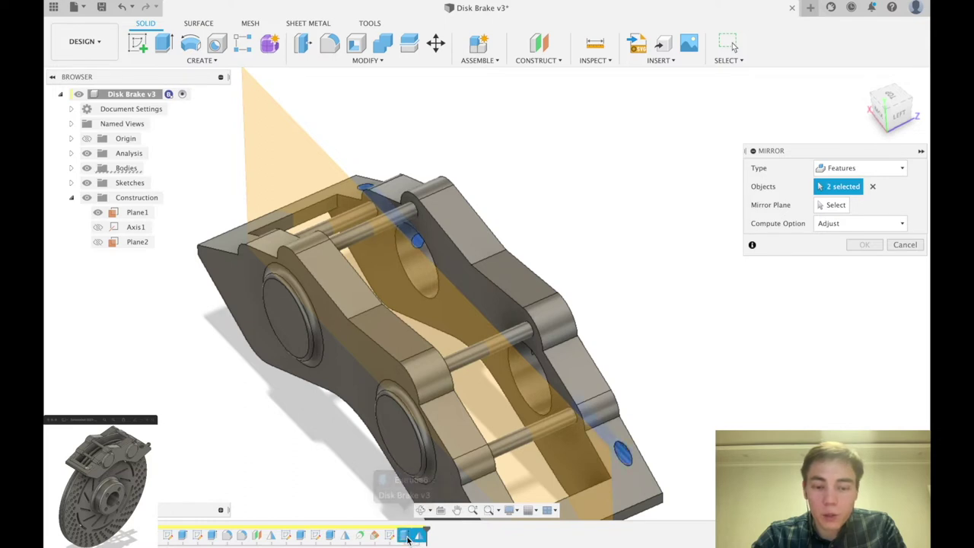
pyautogui.click(831, 206)
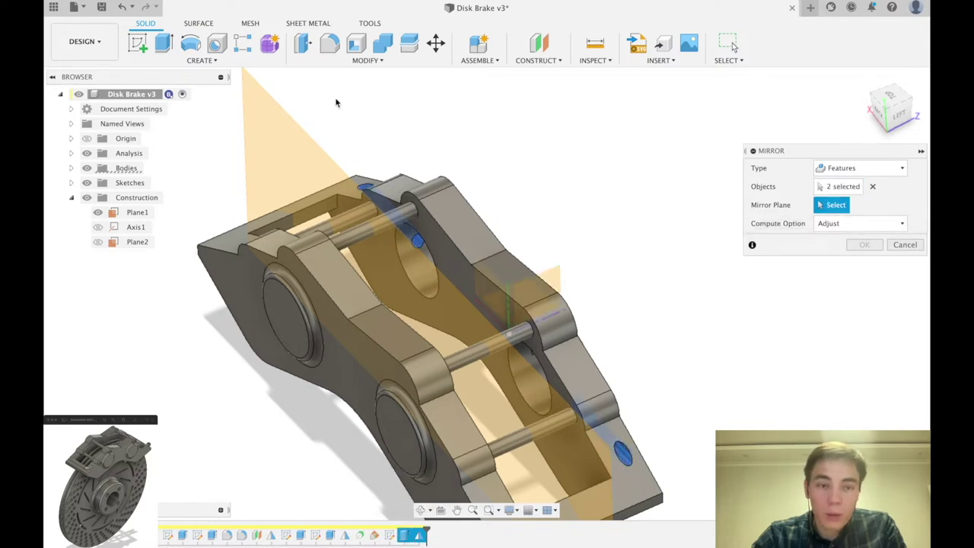
pyautogui.click(274, 131)
pyautogui.click(275, 132)
pyautogui.keyDown('shift'); pyautogui.moveTo(592, 189); pyautogui.dragTo(531, 194, button='middle'); pyautogui.keyUp('shift')
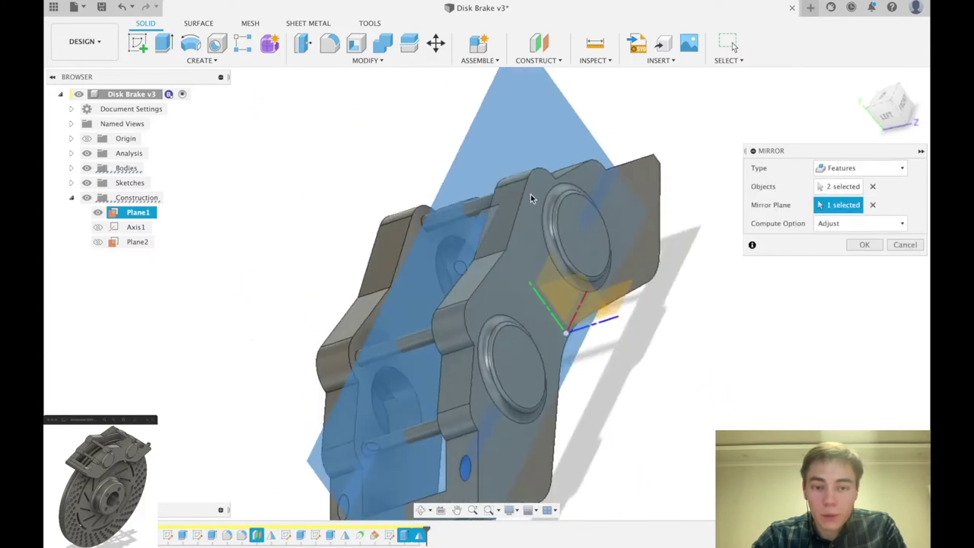
pyautogui.click(864, 245)
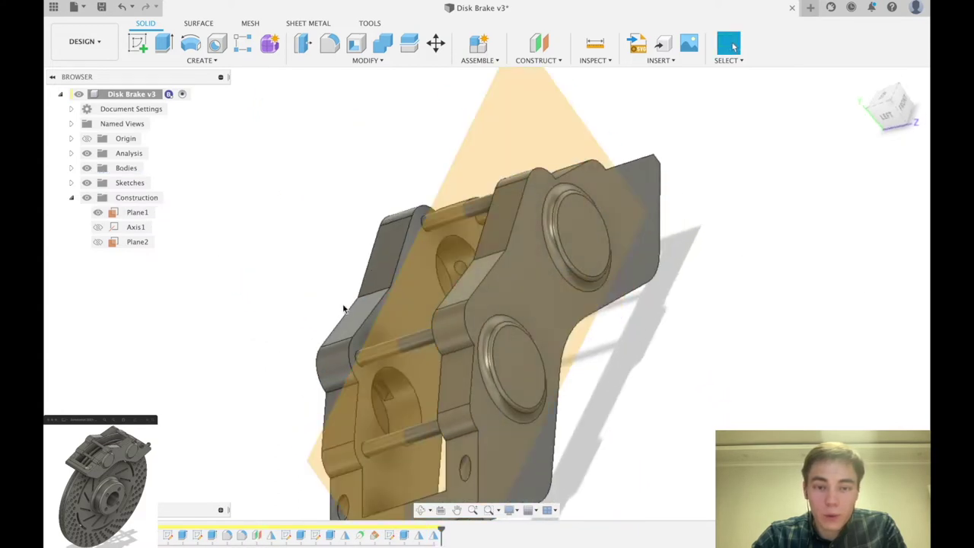
pyautogui.click(98, 213)
# Examine the mirrored angled holes at both ends of the caliper and in the piston bores from several directions
pyautogui.scroll(10, 474, 342)
pyautogui.keyDown('shift'); pyautogui.moveTo(373, 227); pyautogui.dragTo(351, 224, button='middle'); pyautogui.keyUp('shift')
pyautogui.scroll(-7, 354, 227)
pyautogui.scroll(5, 309, 393)
pyautogui.moveTo(270, 432)
pyautogui.keyDown('shift'); pyautogui.mouseDown(button='middle')
pyautogui.moveTo(279, 413)
pyautogui.moveTo(282, 424)
pyautogui.moveTo(271, 425)
pyautogui.mouseUp(button='middle'); pyautogui.keyUp('shift')
pyautogui.scroll(-5, 336, 416)
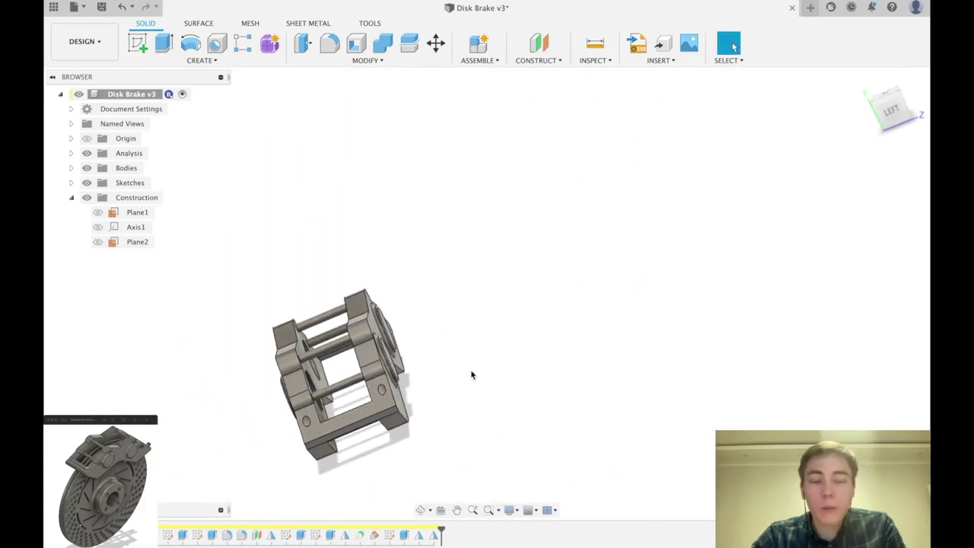
pyautogui.keyDown('shift'); pyautogui.moveTo(466, 375); pyautogui.dragTo(694, 209, button='middle'); pyautogui.keyUp('shift')
pyautogui.scroll(-3, 712, 216)
pyautogui.scroll(5, 460, 282)
pyautogui.scroll(-2, 689, 326)
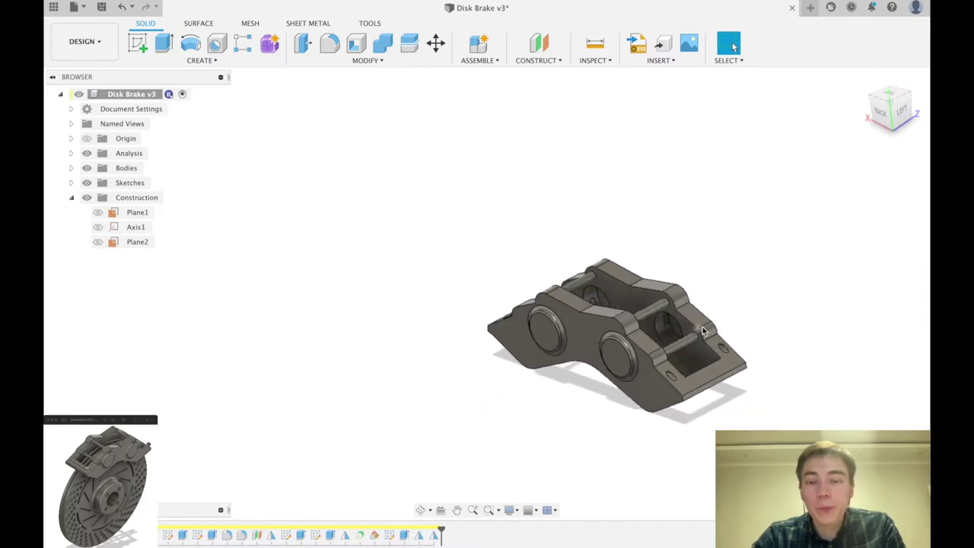
pyautogui.scroll(3, 703, 332)
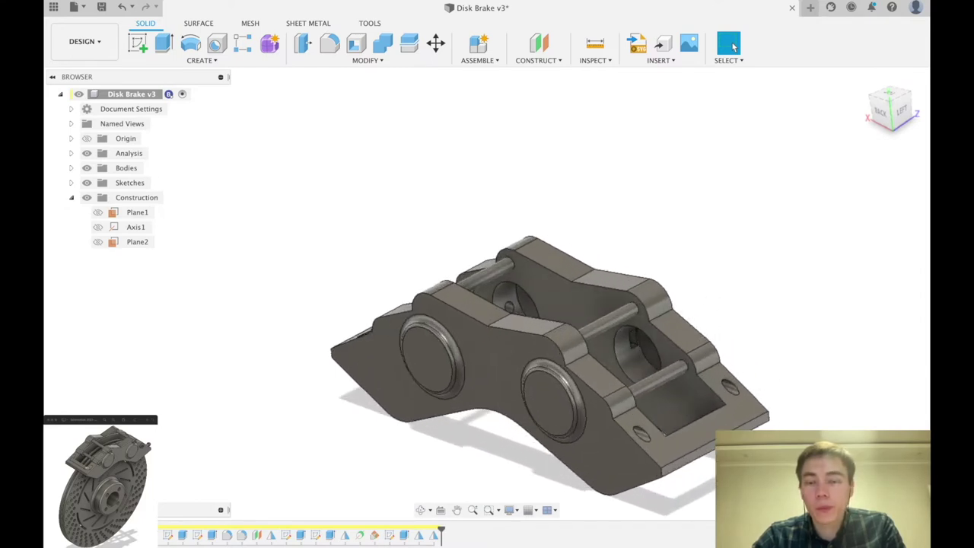
pyautogui.scroll(-3, 652, 298)
pyautogui.moveTo(652, 297); pyautogui.dragTo(648, 279, button='middle')
pyautogui.scroll(3, 745, 398)
pyautogui.scroll(1, 576, 166)
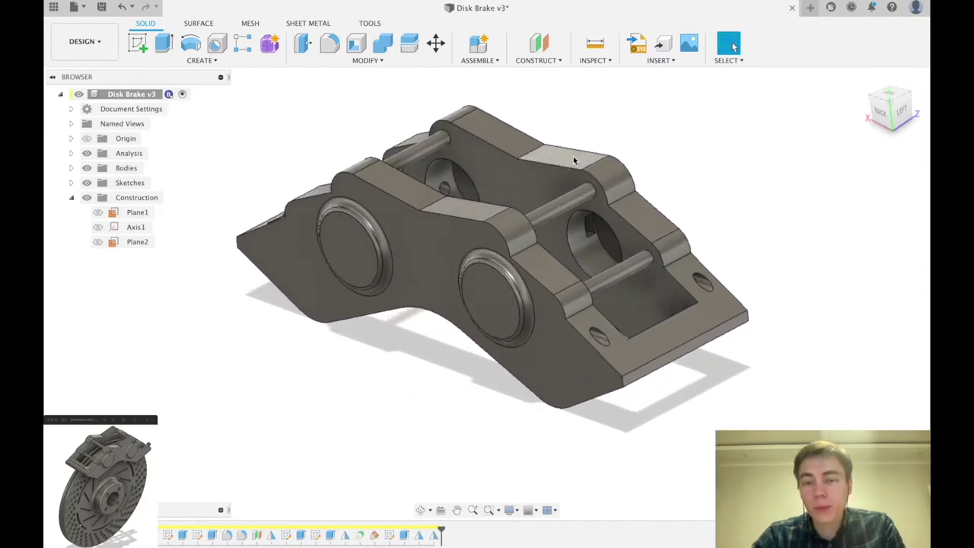
pyautogui.scroll(-2, 573, 159)
pyautogui.scroll(2, 534, 169)
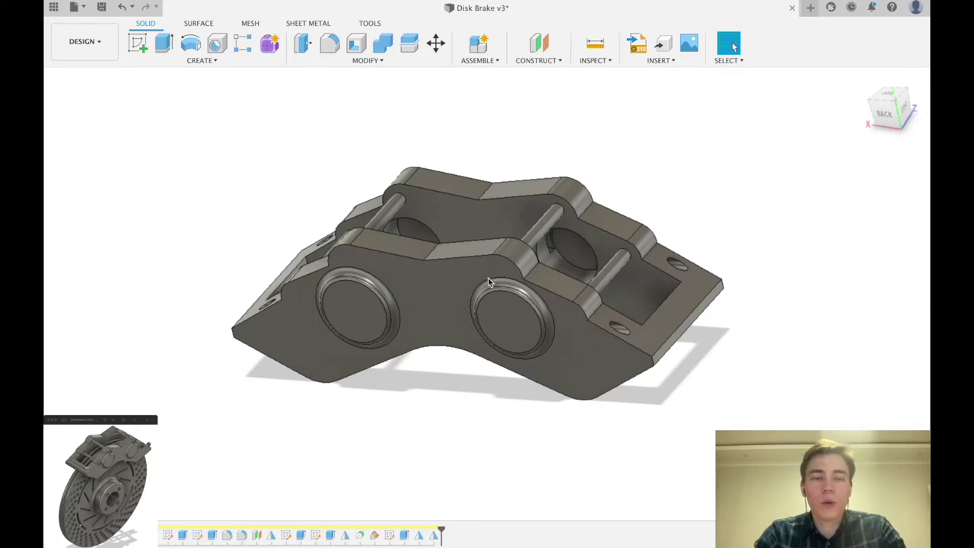
pyautogui.keyDown('shift'); pyautogui.moveTo(408, 289); pyautogui.dragTo(464, 281, button='middle'); pyautogui.keyUp('shift')
pyautogui.scroll(2, 376, 180)
pyautogui.scroll(-1, 644, 251)
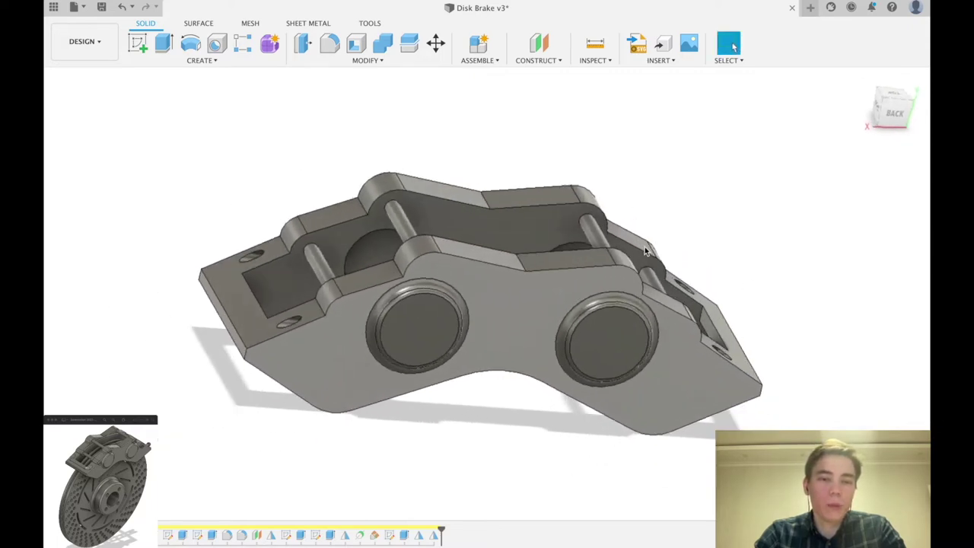
pyautogui.scroll(-2, 645, 251)
pyautogui.scroll(3, 417, 275)
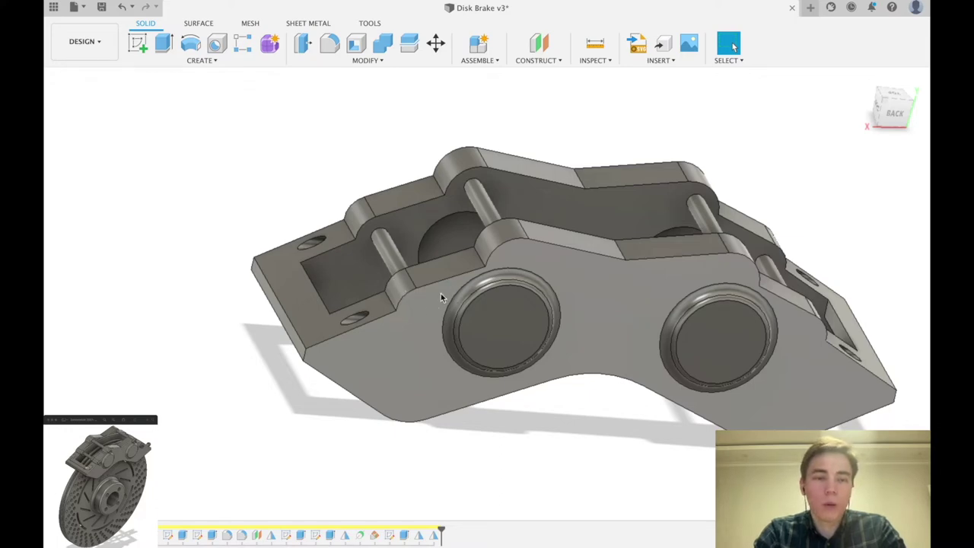
pyautogui.scroll(2, 372, 311)
pyautogui.moveTo(372, 311)
pyautogui.keyDown('shift'); pyautogui.mouseDown(button='middle')
pyautogui.moveTo(376, 352)
pyautogui.moveTo(372, 310)
pyautogui.mouseUp(button='middle'); pyautogui.keyUp('shift')
pyautogui.scroll(-3, 390, 356)
pyautogui.scroll(4, 348, 284)
pyautogui.scroll(-2, 548, 156)
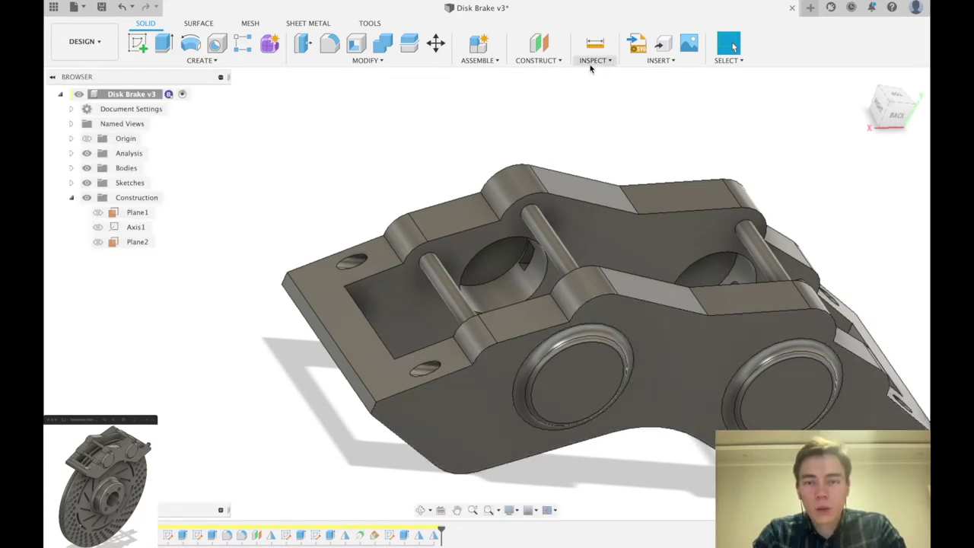
# Create construction axes through the cylindrical faces of the two angled holes at one end of the caliper
pyautogui.click(538, 60)
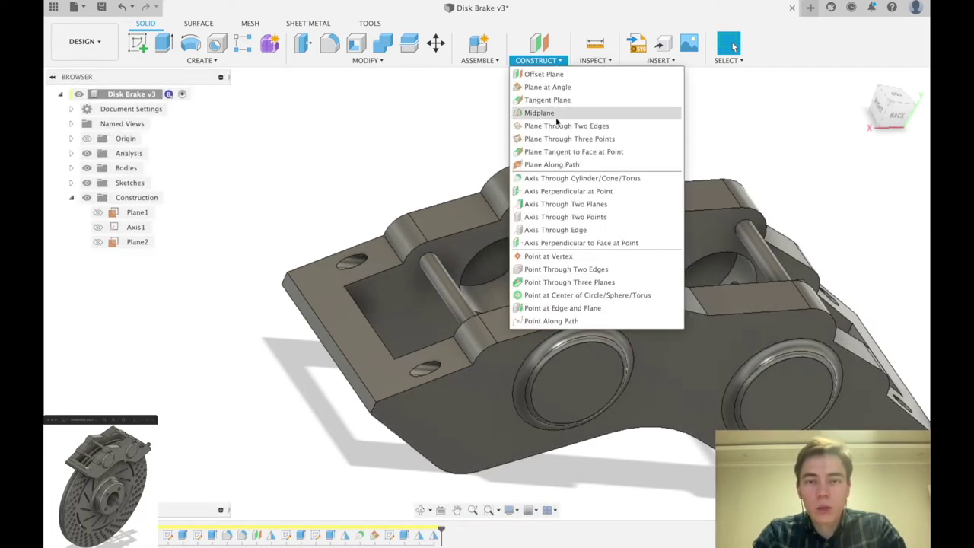
pyautogui.click(557, 177)
pyautogui.click(352, 262)
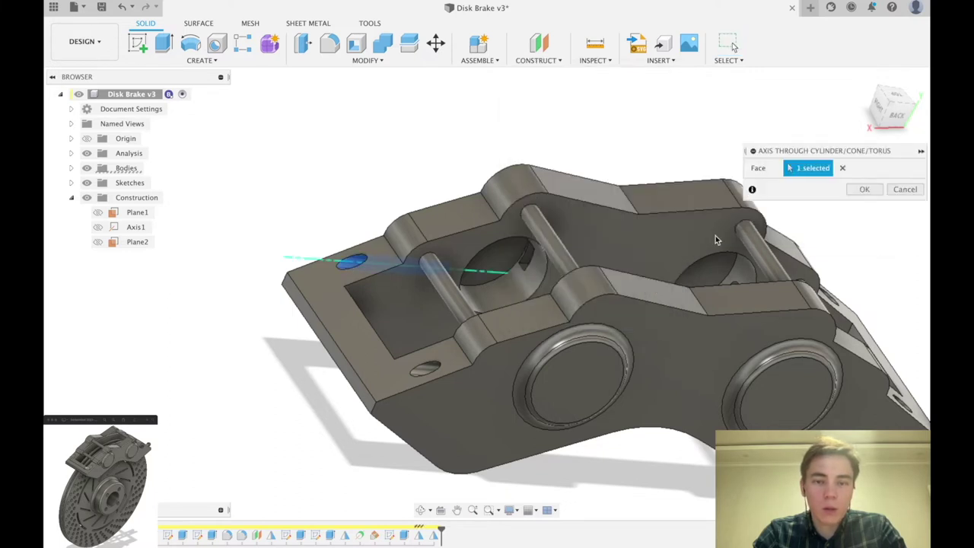
pyautogui.click(865, 189)
pyautogui.click(518, 60)
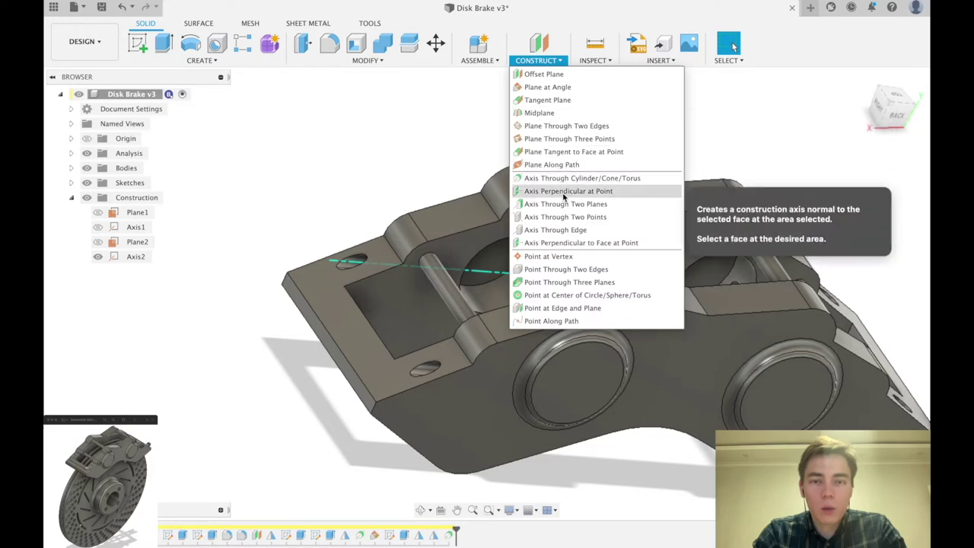
pyautogui.click(563, 178)
pyautogui.click(428, 369)
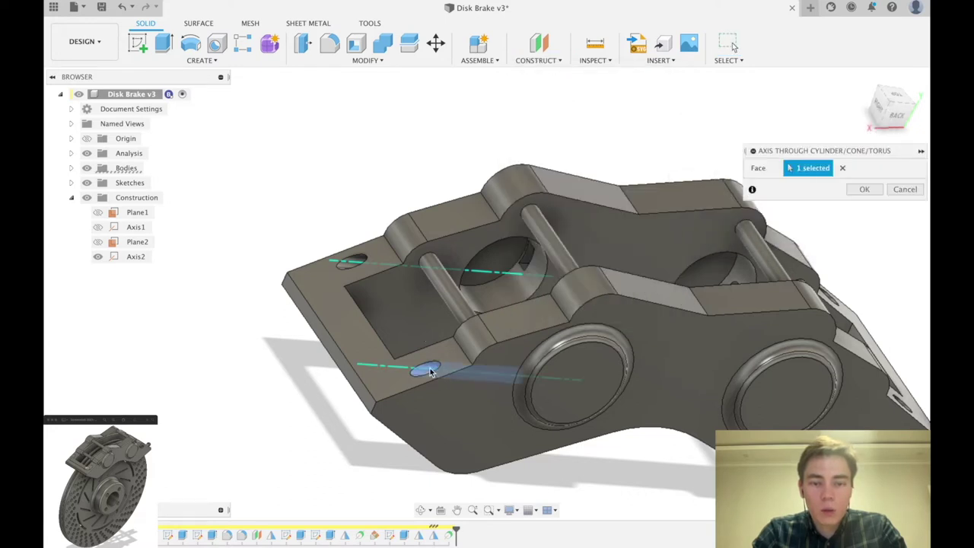
pyautogui.click(865, 190)
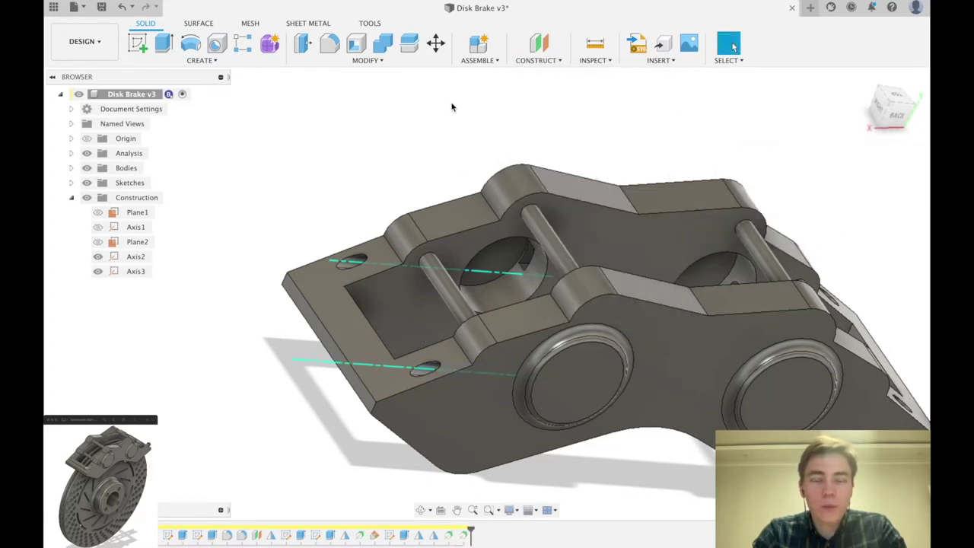
# Create a construction plane through the two hole axes with Plane Through Two Edges
pyautogui.click(545, 61)
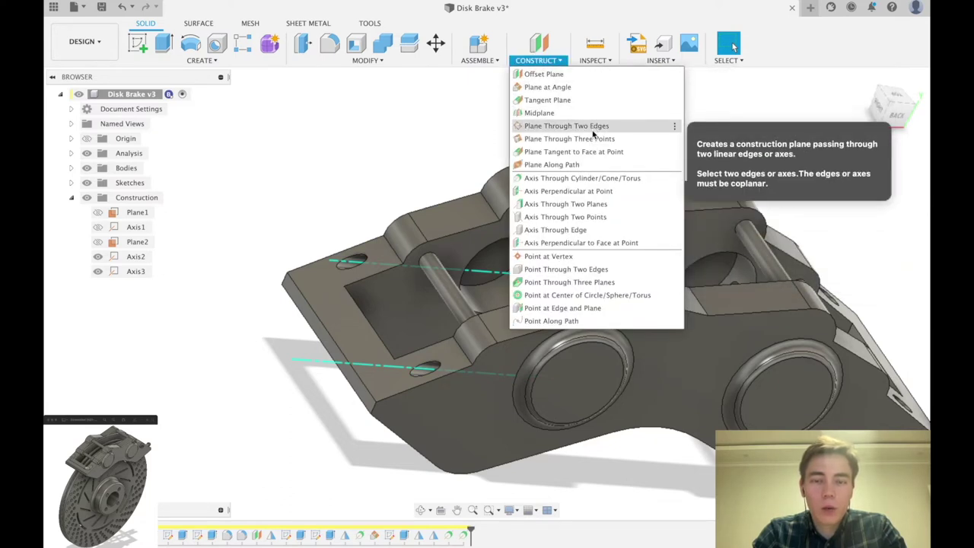
pyautogui.click(567, 125)
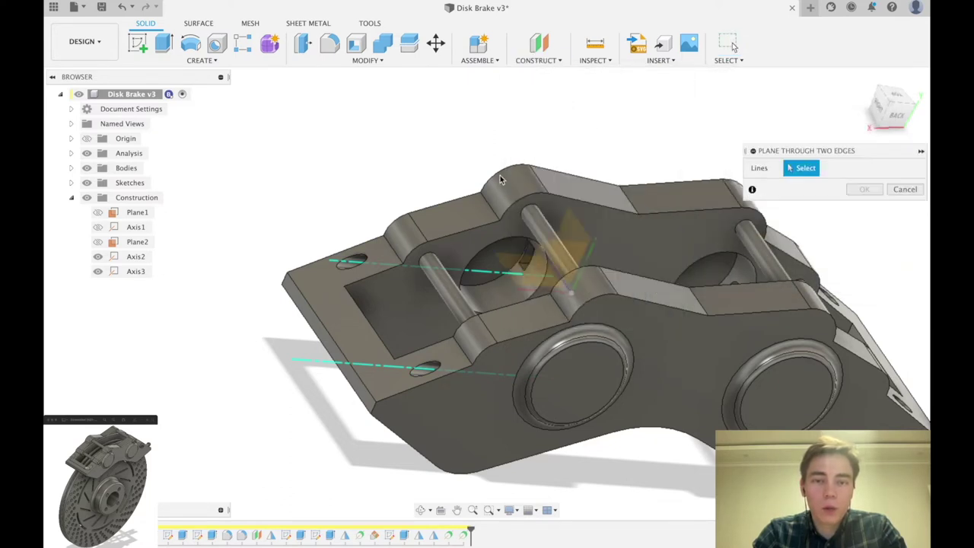
pyautogui.click(345, 261)
pyautogui.click(358, 369)
pyautogui.keyDown('shift'); pyautogui.moveTo(358, 370); pyautogui.dragTo(356, 232, button='middle'); pyautogui.keyUp('shift')
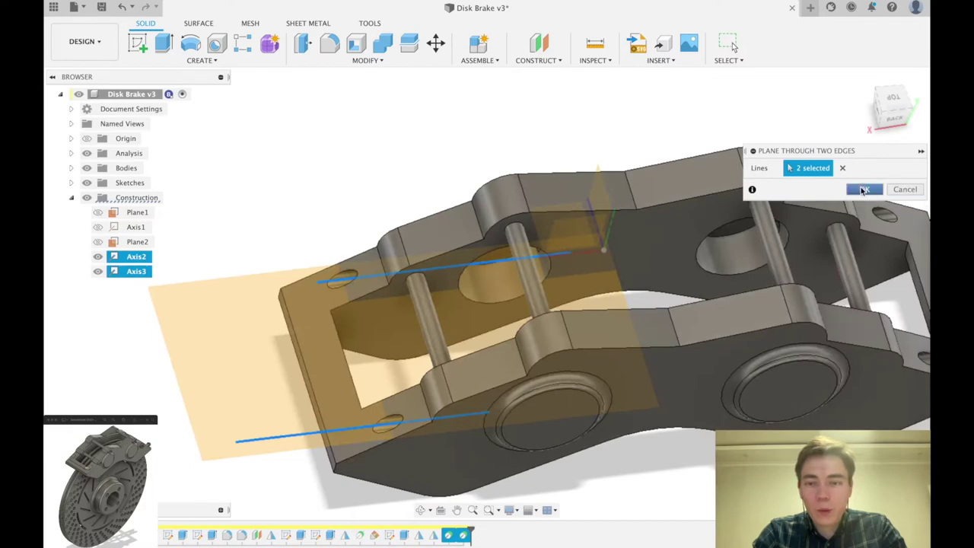
pyautogui.click(863, 190)
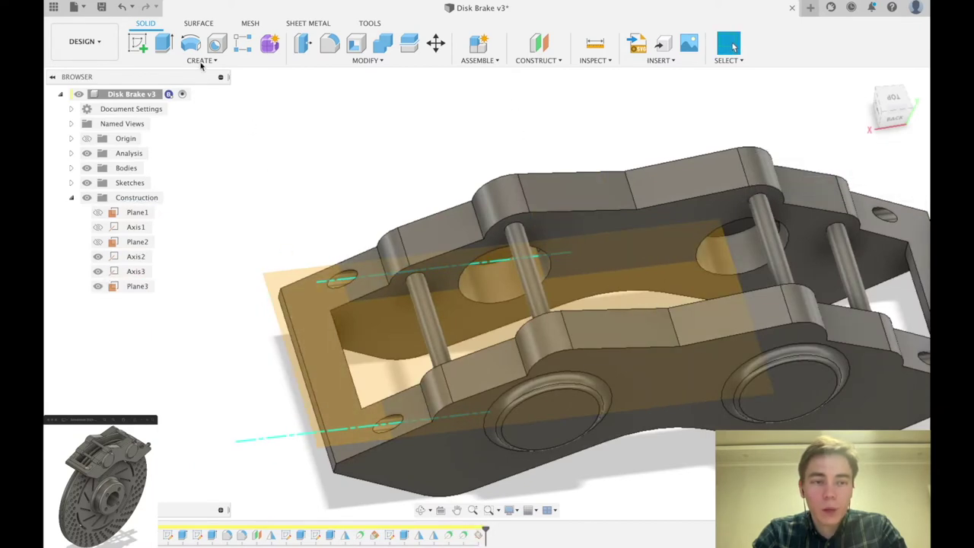
# Start a sketch on the plane through the hole axes and draw an open three-sided bracket of perpendicular lines beyond the caliper's end
pyautogui.click(138, 43)
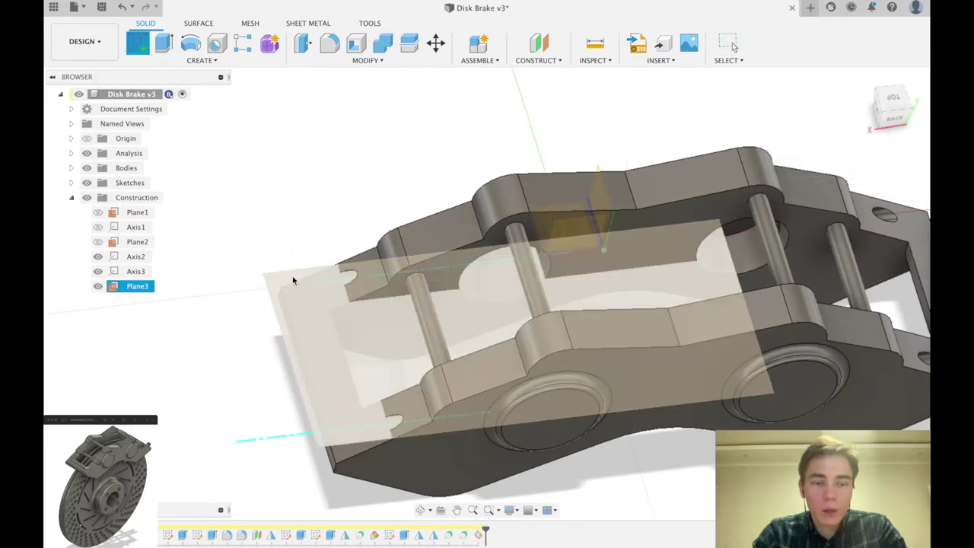
pyautogui.click(293, 280)
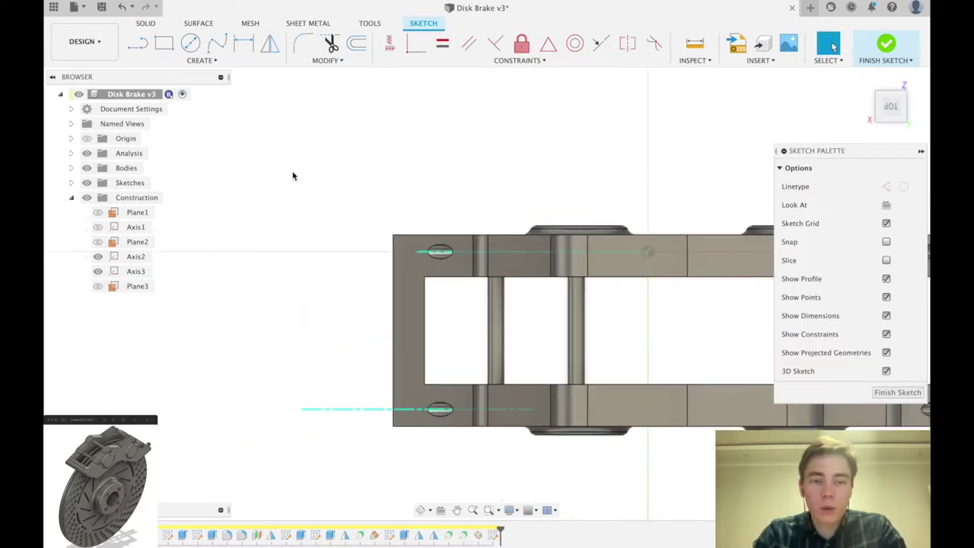
pyautogui.press('l')
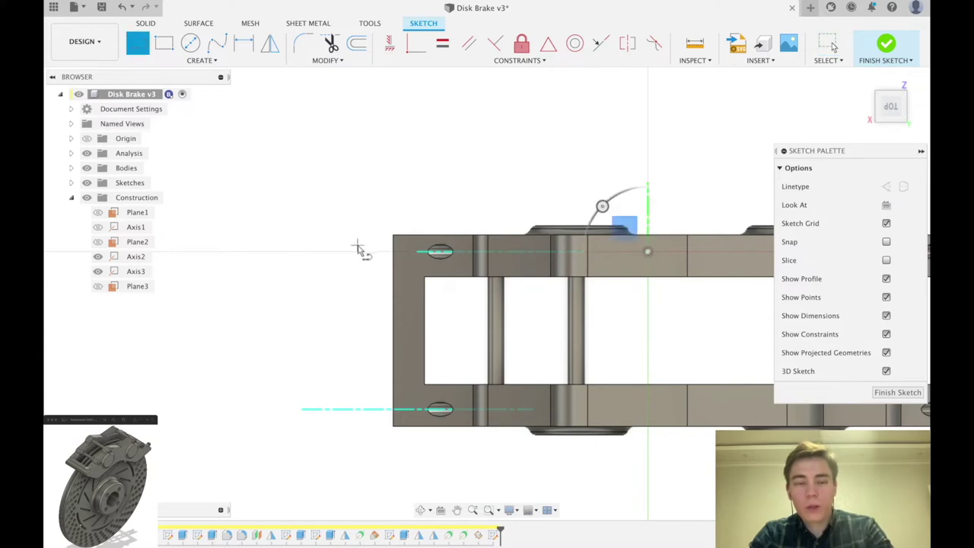
pyautogui.click(370, 238)
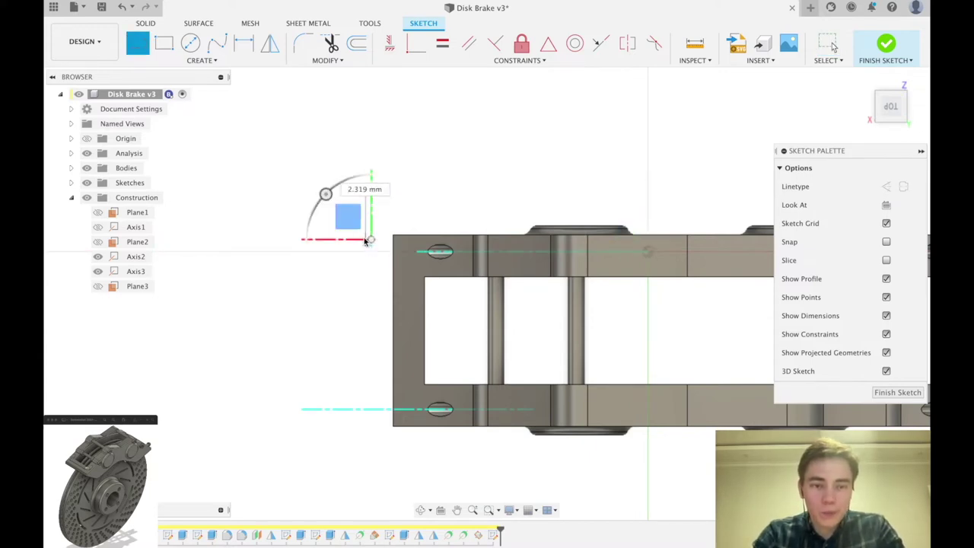
pyautogui.click(257, 236)
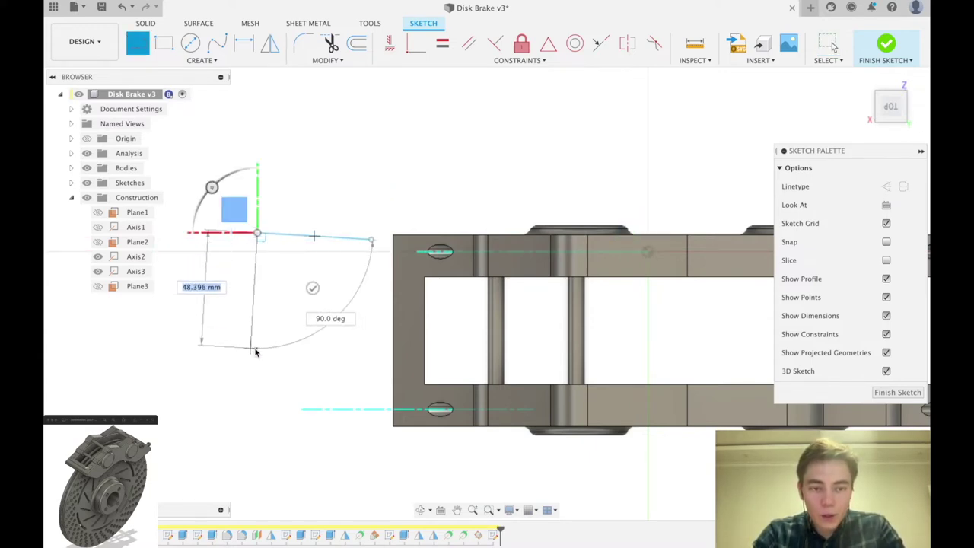
pyautogui.click(248, 386)
pyautogui.click(330, 391)
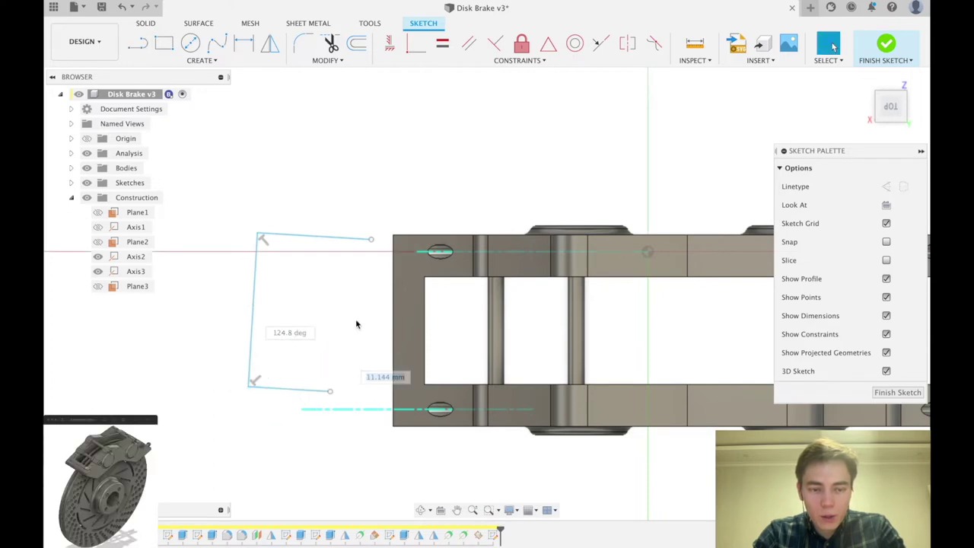
pyautogui.press('Escape')
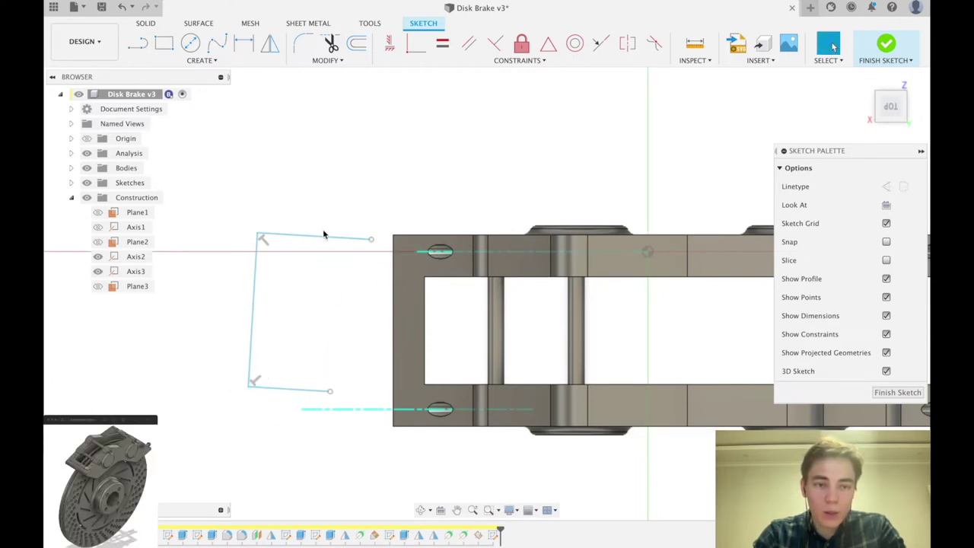
# Constrain the bracket's upper line to horizontal
pyautogui.click(389, 43)
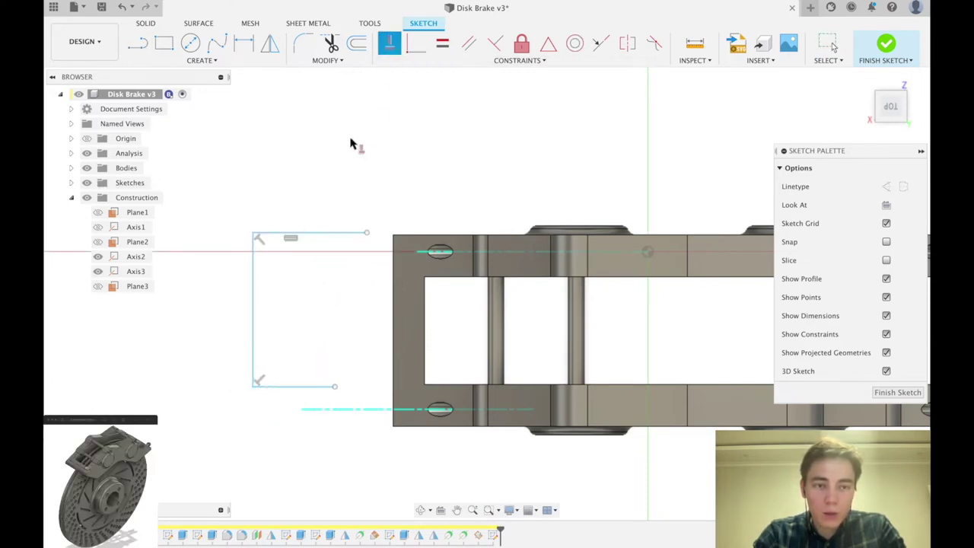
pyautogui.press('Escape')
pyautogui.click(389, 43)
pyautogui.press('Escape')
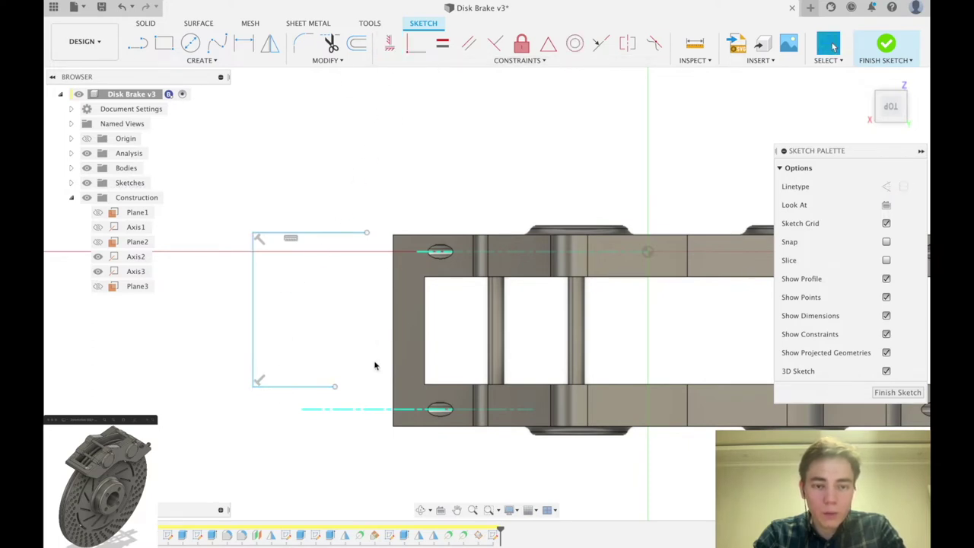
# Constrain the bracket's lower line collinear with the lower hole axis and its upper line collinear with the upper hole axis
pyautogui.click(336, 409)
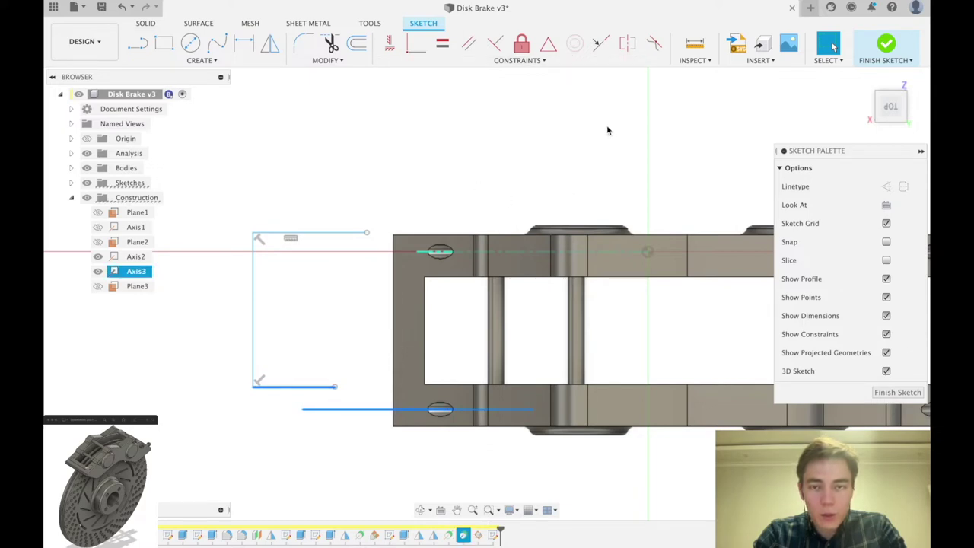
pyautogui.click(604, 45)
pyautogui.press('Escape')
pyautogui.click(334, 255)
pyautogui.click(440, 253)
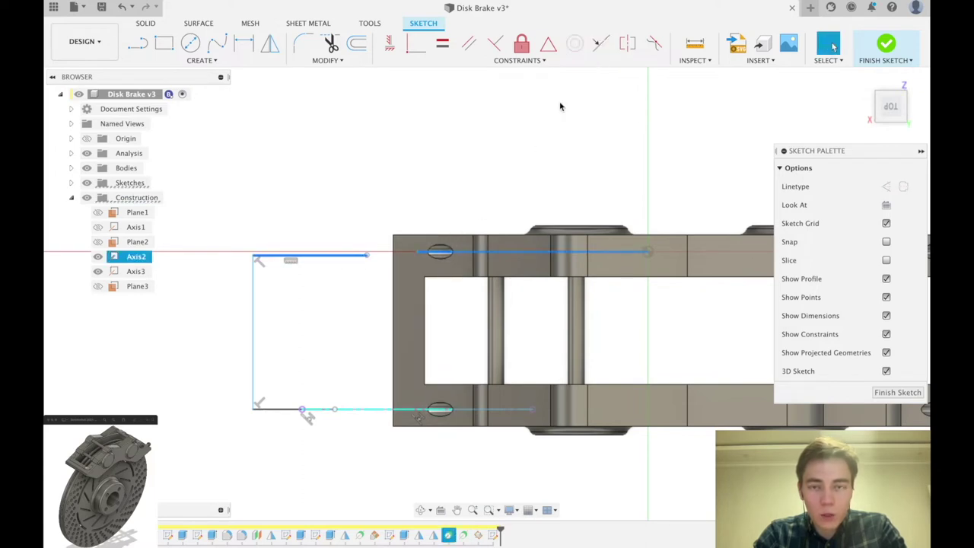
pyautogui.click(601, 44)
pyautogui.press('Escape')
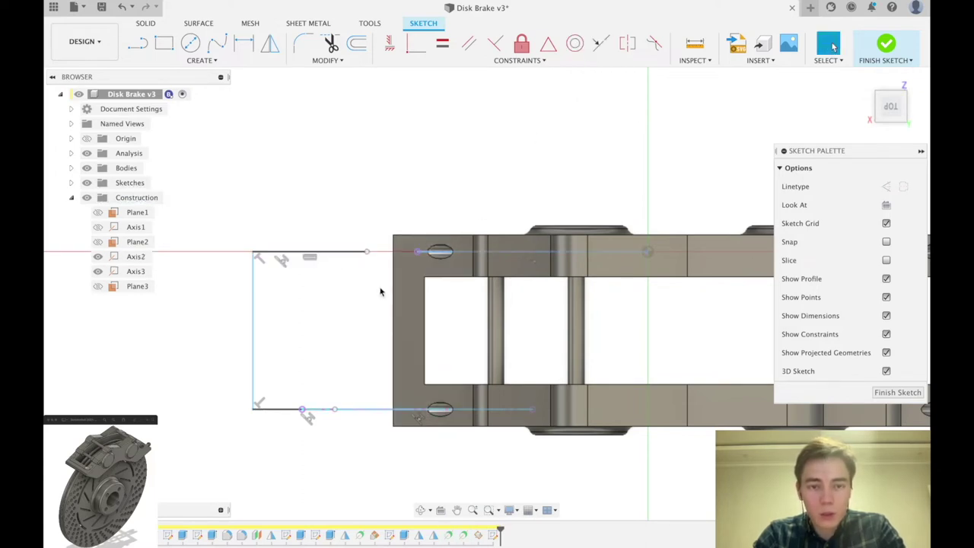
# Extend the free ends of the bracket's upper and lower lines along the axes past the two holes into the caliper
pyautogui.click(365, 252)
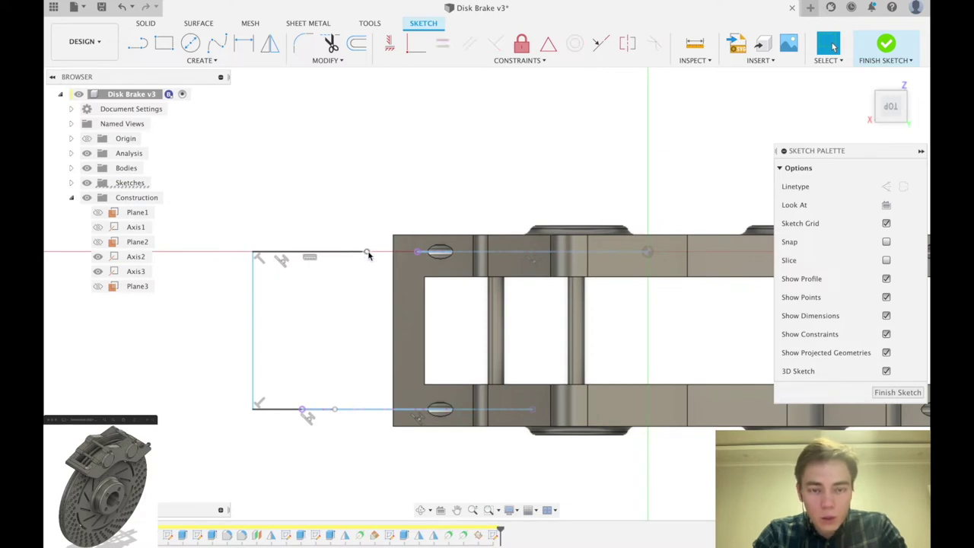
pyautogui.moveTo(366, 256); pyautogui.dragTo(477, 255)
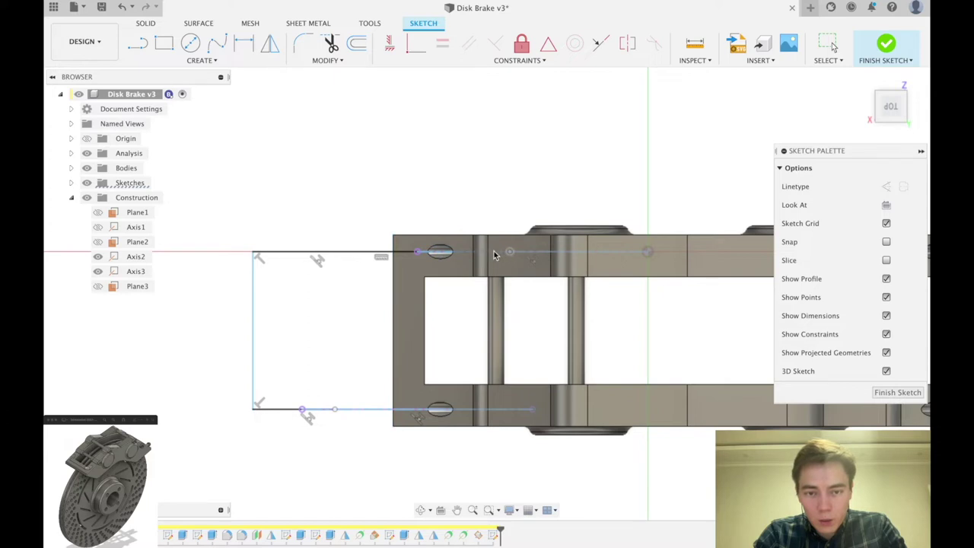
pyautogui.scroll(2, 471, 255)
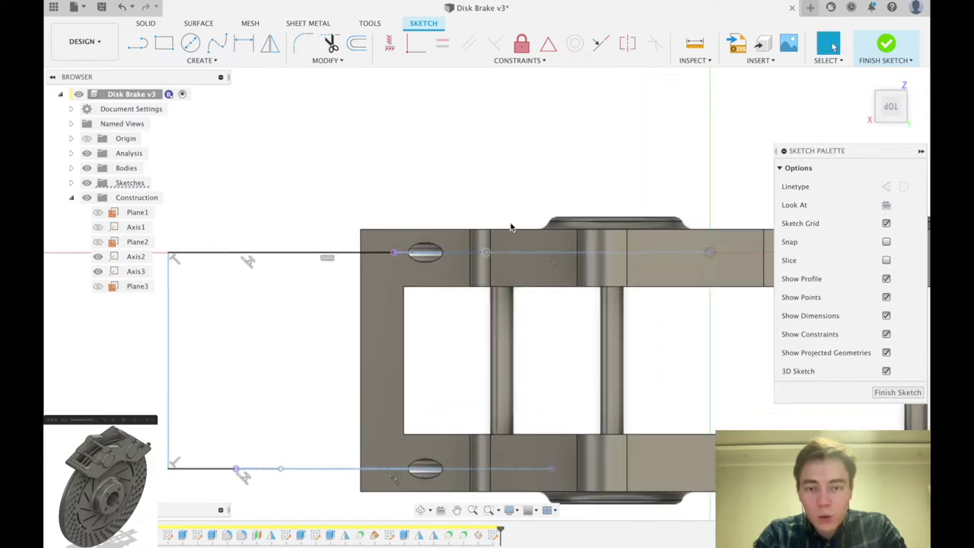
pyautogui.scroll(-4, 511, 228)
pyautogui.scroll(4, 438, 387)
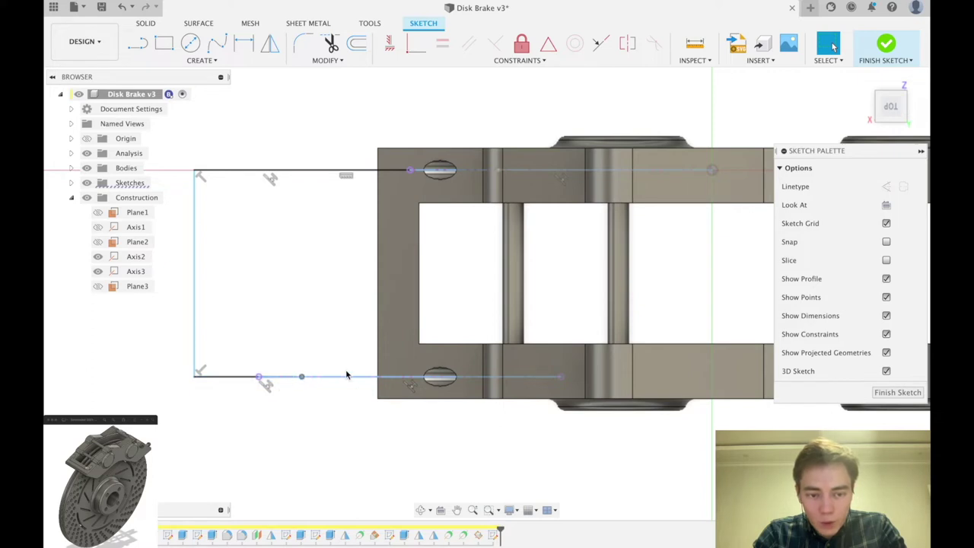
pyautogui.moveTo(321, 377); pyautogui.dragTo(449, 379)
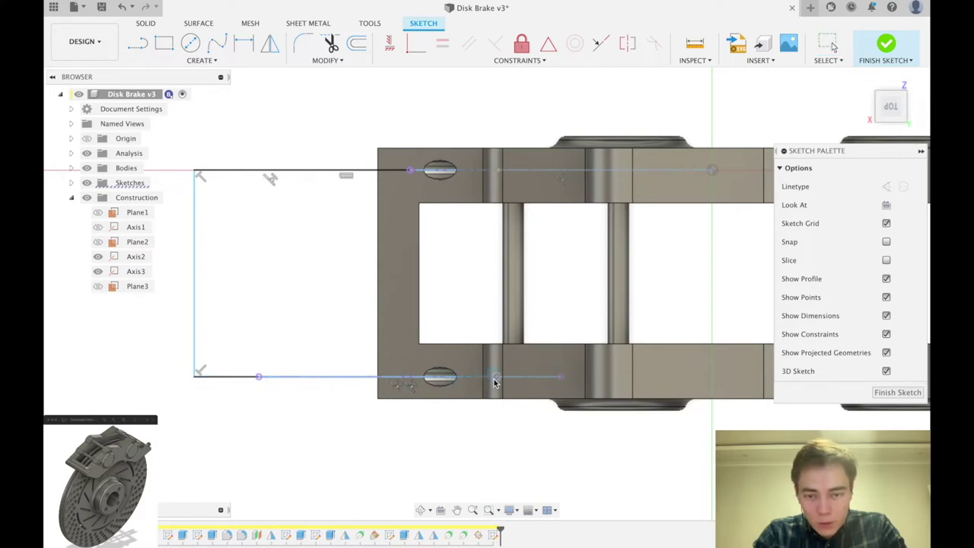
pyautogui.moveTo(494, 373); pyautogui.dragTo(496, 376)
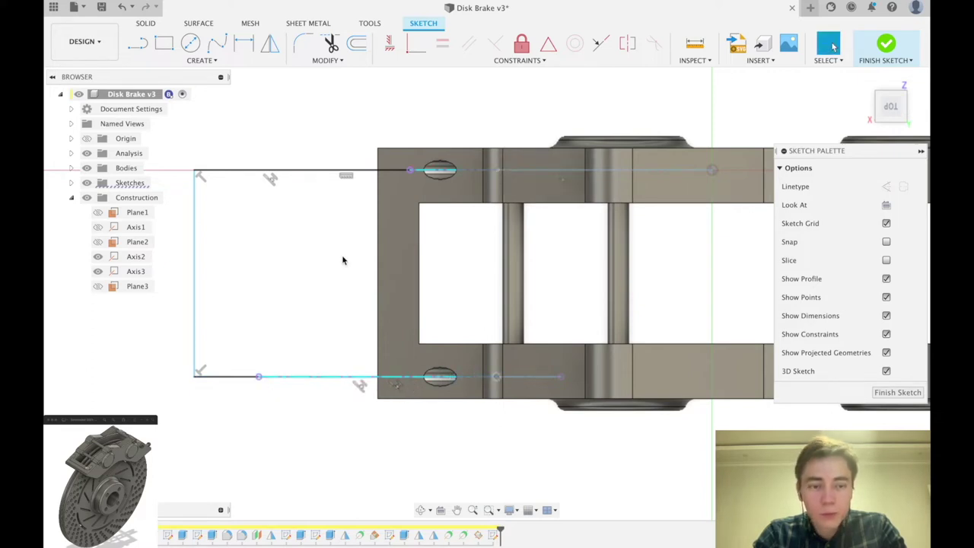
# Move the bracket's vertical line inside the caliper's end and dimension it 6.2 mm from the caliper's outer edge
pyautogui.moveTo(191, 264)
pyautogui.mouseDown()
pyautogui.moveTo(311, 265)
pyautogui.moveTo(209, 266)
pyautogui.moveTo(290, 288)
pyautogui.moveTo(274, 286)
pyautogui.mouseUp()
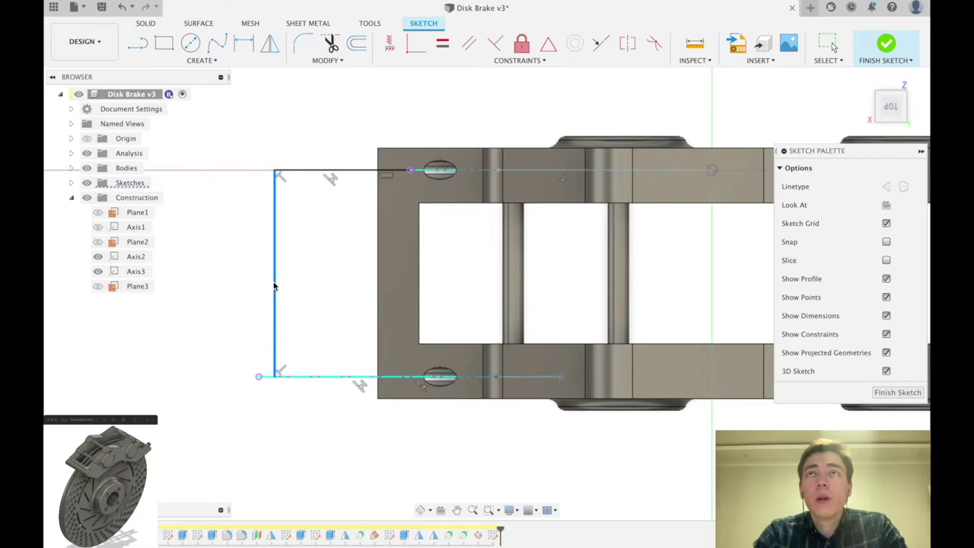
pyautogui.click(833, 47)
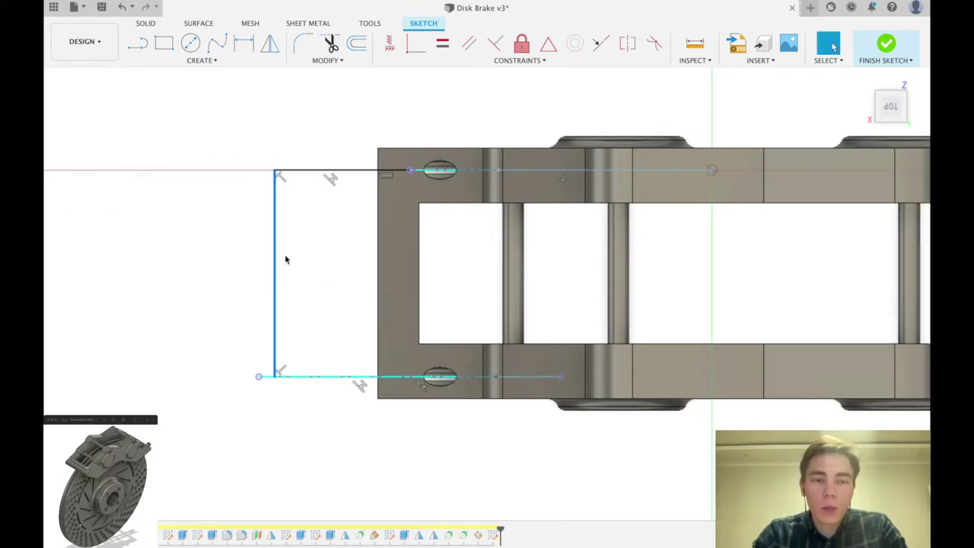
pyautogui.moveTo(275, 270)
pyautogui.mouseDown()
pyautogui.moveTo(388, 269)
pyautogui.moveTo(387, 196)
pyautogui.mouseUp()
pyautogui.scroll(2, 386, 192)
pyautogui.press('d')
pyautogui.click(373, 227)
pyautogui.click(342, 120)
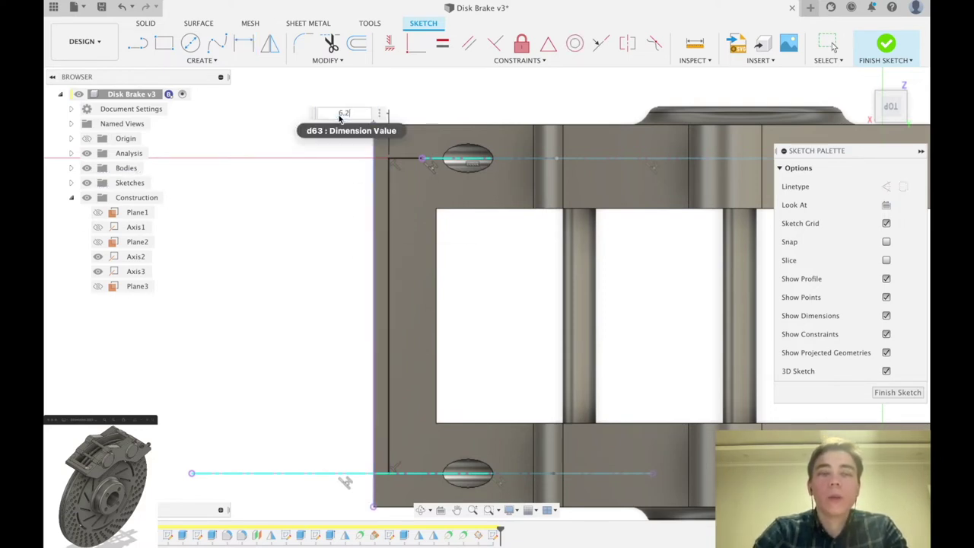
pyautogui.press('Return')
pyautogui.press('Escape')
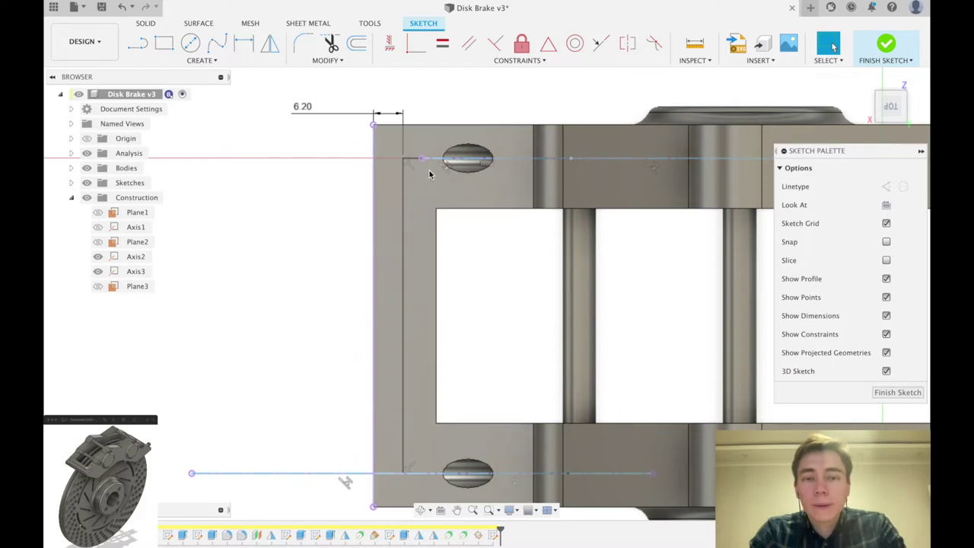
# Examine the bracket profile's position relative to the caliper's sloped end face and outer edge in a tilted view
pyautogui.scroll(3, 428, 164)
pyautogui.scroll(-5, 443, 111)
pyautogui.moveTo(465, 245)
pyautogui.keyDown('shift'); pyautogui.mouseDown(button='middle')
pyautogui.moveTo(478, 225)
pyautogui.moveTo(460, 228)
pyautogui.mouseUp(button='middle'); pyautogui.keyUp('shift')
pyautogui.click(419, 200)
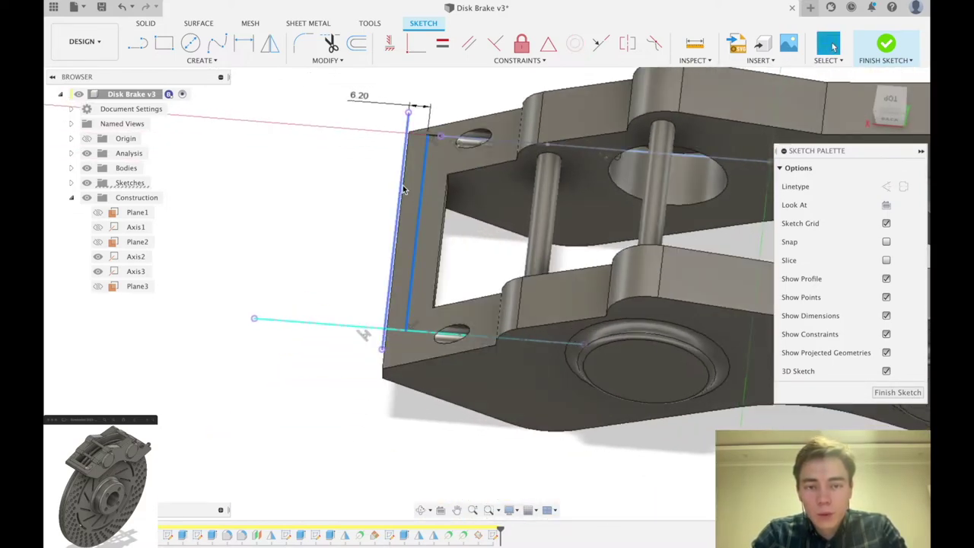
pyautogui.scroll(2, 414, 171)
pyautogui.scroll(-3, 430, 199)
pyautogui.scroll(1, 435, 205)
pyautogui.click(489, 264)
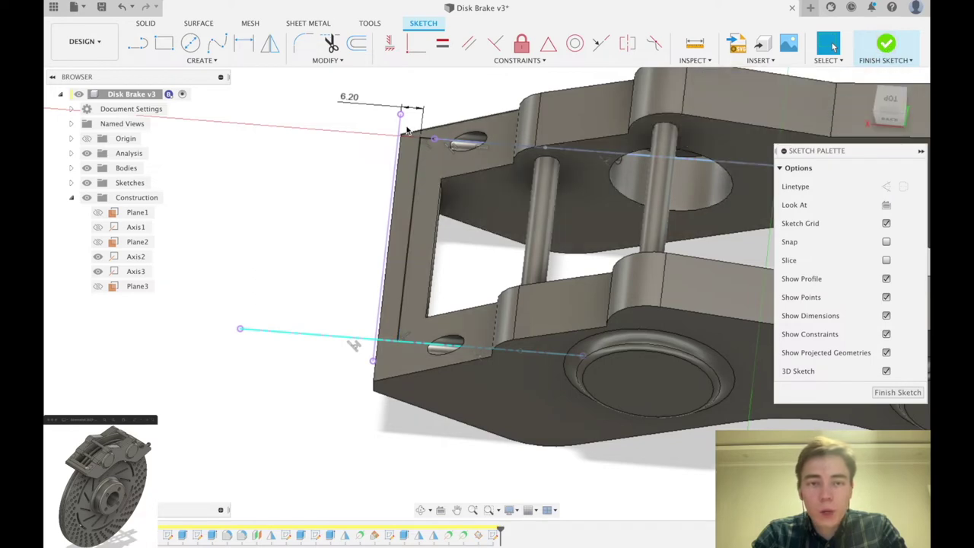
# Fillet both corners of the bracket profile with a 4 mm radius and finish the sketch
pyautogui.click(303, 44)
pyautogui.scroll(3, 432, 160)
pyautogui.click(419, 131)
pyautogui.click(425, 126)
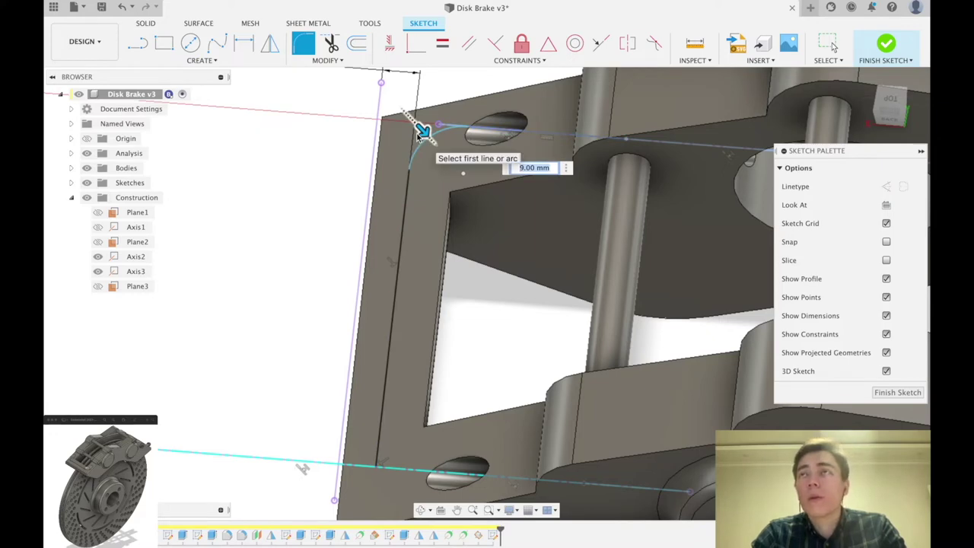
pyautogui.press('Return')
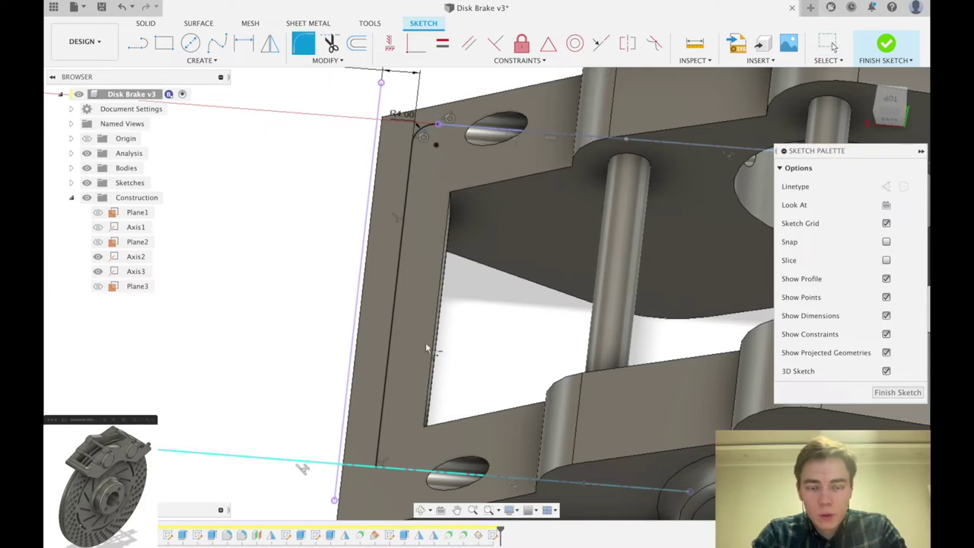
pyautogui.click(379, 462)
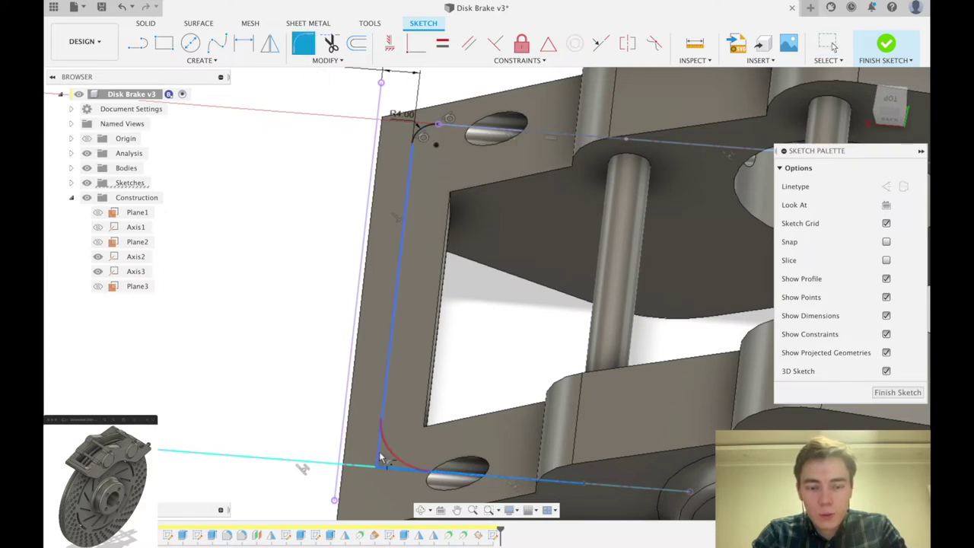
pyautogui.press('Return')
pyautogui.scroll(-3, 464, 336)
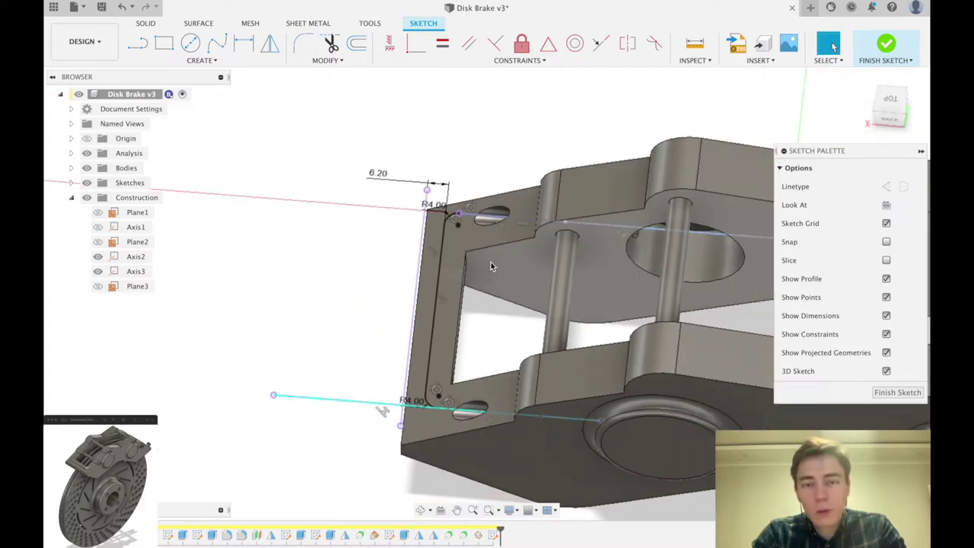
pyautogui.click(887, 44)
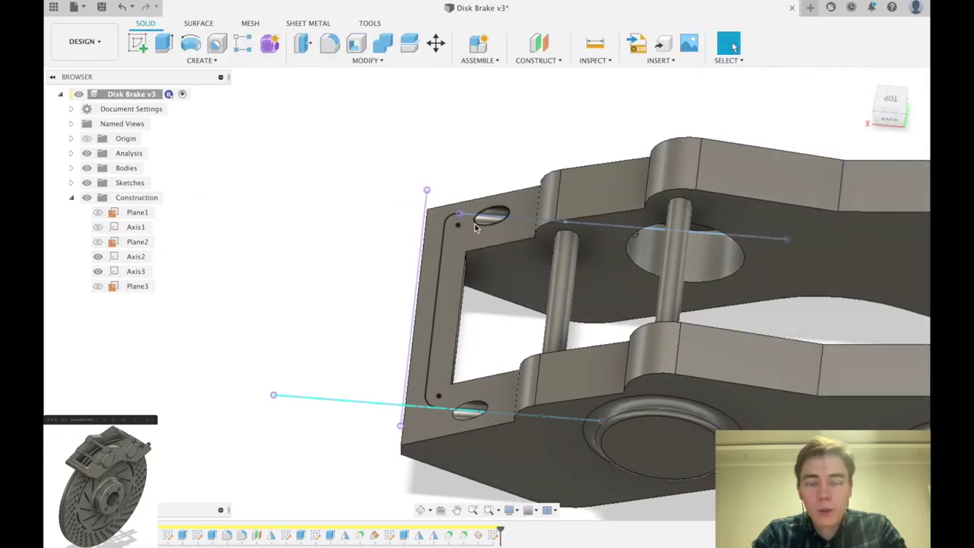
# Show the caliper's middle construction plane, Plane1, and hide the upper hole axis, Axis2
pyautogui.keyDown('shift'); pyautogui.moveTo(517, 224); pyautogui.dragTo(474, 270, button='middle'); pyautogui.keyUp('shift')
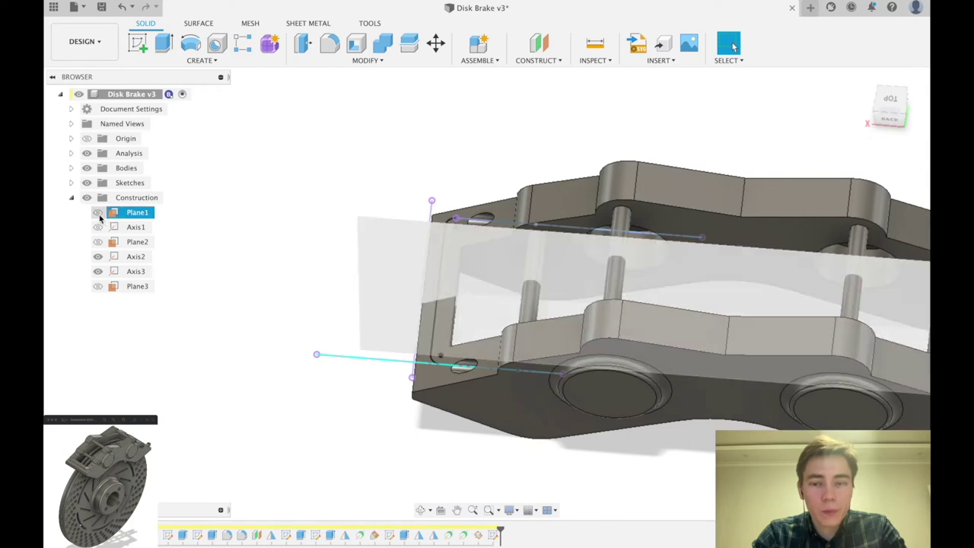
pyautogui.click(98, 212)
pyautogui.keyDown('shift'); pyautogui.moveTo(327, 254); pyautogui.dragTo(313, 228, button='middle'); pyautogui.keyUp('shift')
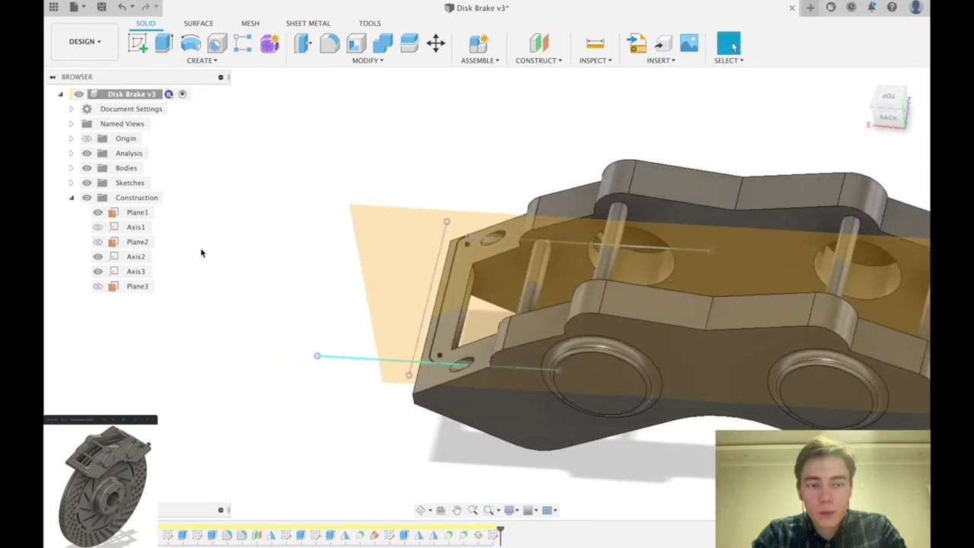
pyautogui.click(99, 259)
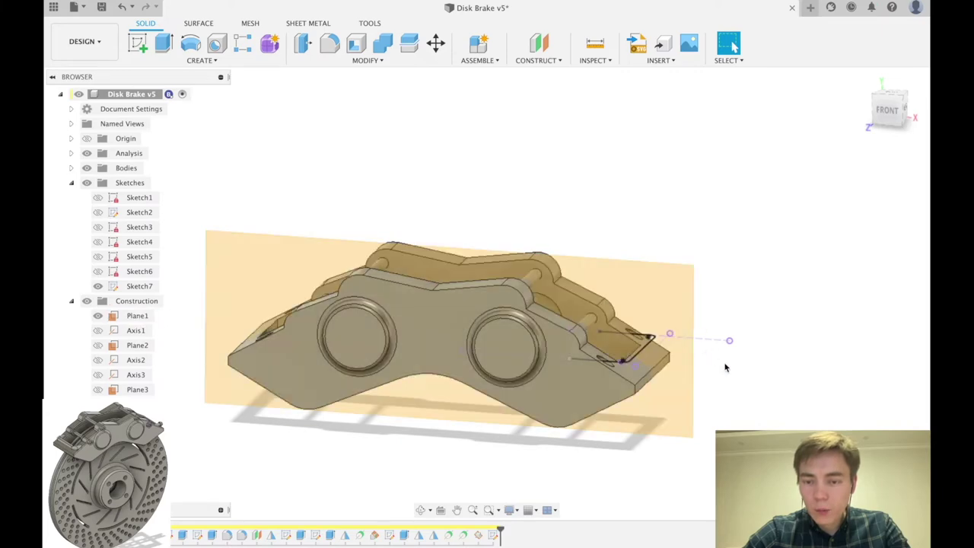
# Start a sketch on the caliper's middle plane and project the bracket's straight end line onto it with Project
pyautogui.scroll(4, 752, 379)
pyautogui.keyDown('shift'); pyautogui.moveTo(656, 350); pyautogui.dragTo(637, 326, button='middle'); pyautogui.keyUp('shift')
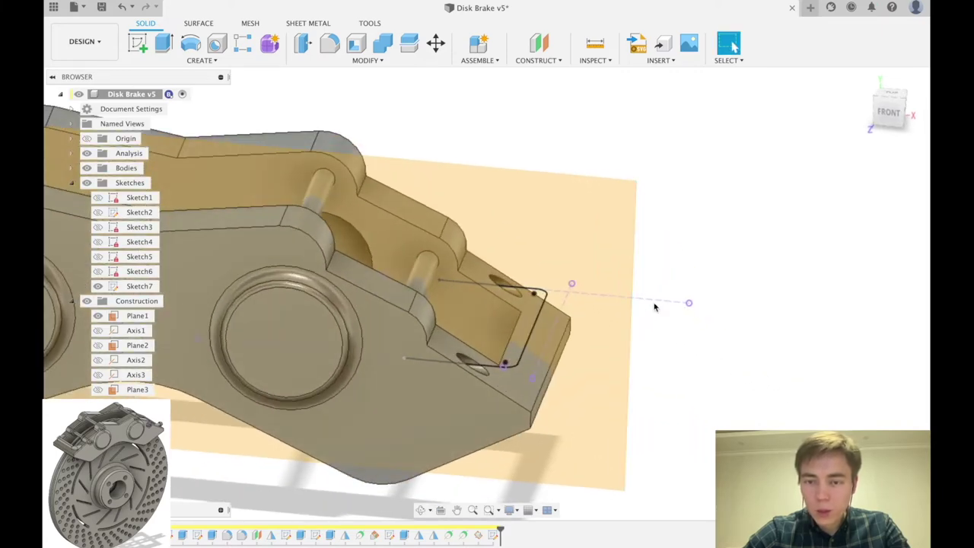
pyautogui.press('Escape')
pyautogui.scroll(-3, 819, 227)
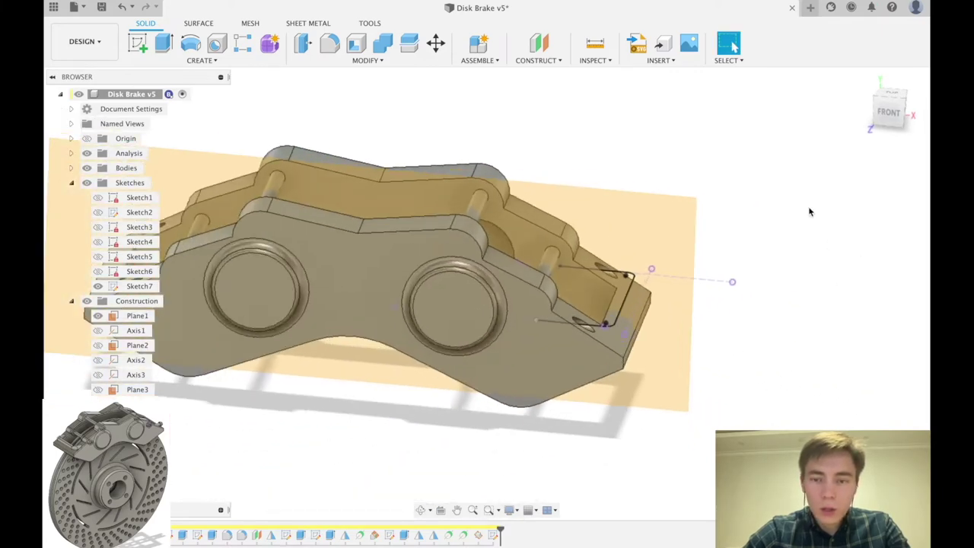
pyautogui.click(138, 43)
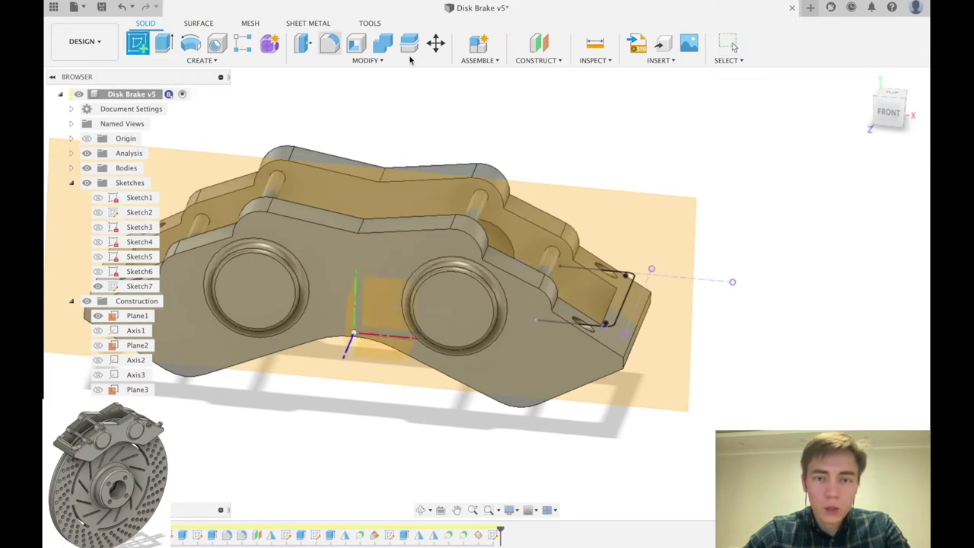
pyautogui.click(669, 211)
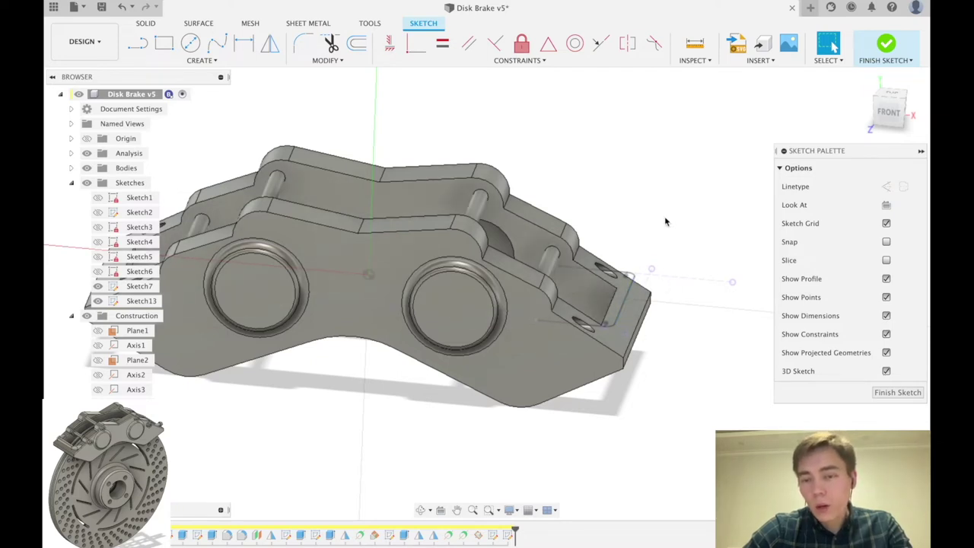
pyautogui.press('p')
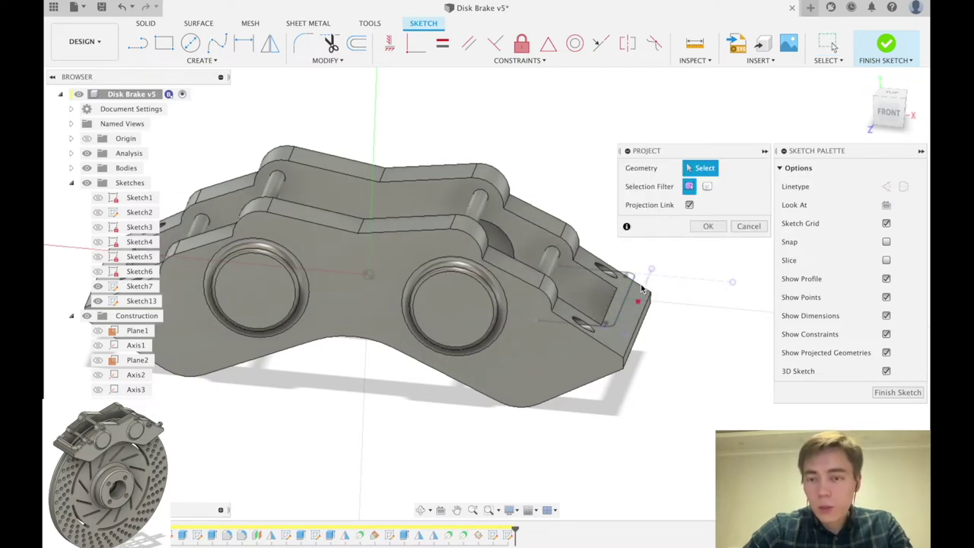
pyautogui.click(636, 294)
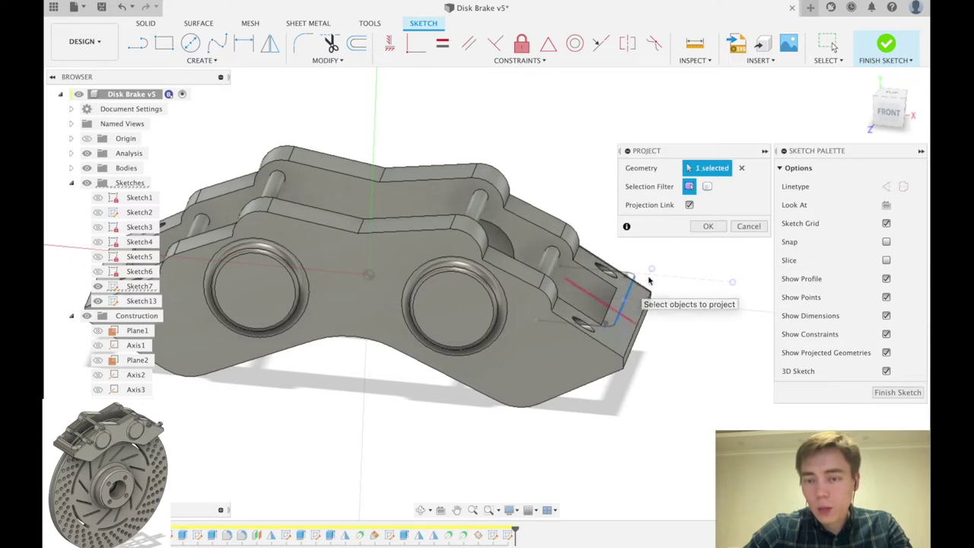
pyautogui.click(716, 228)
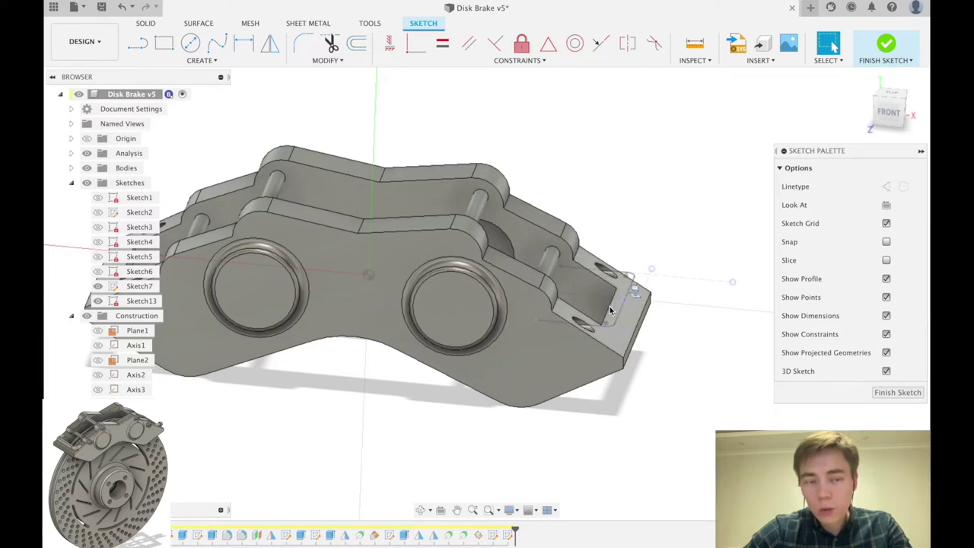
# Hide the bracket sketch and, in the front view, sketch a circle about 20 mm in diameter above and beyond the projected point
pyautogui.click(103, 287)
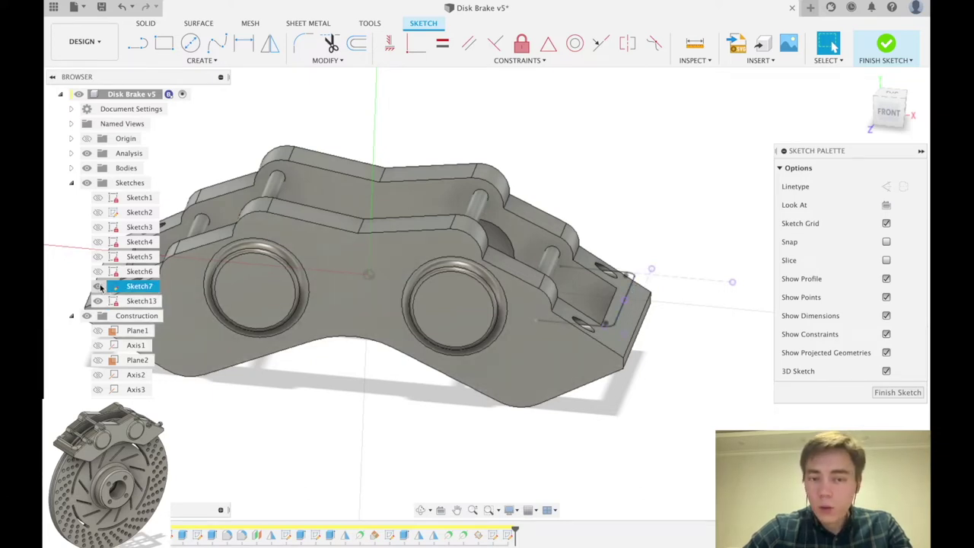
pyautogui.click(98, 286)
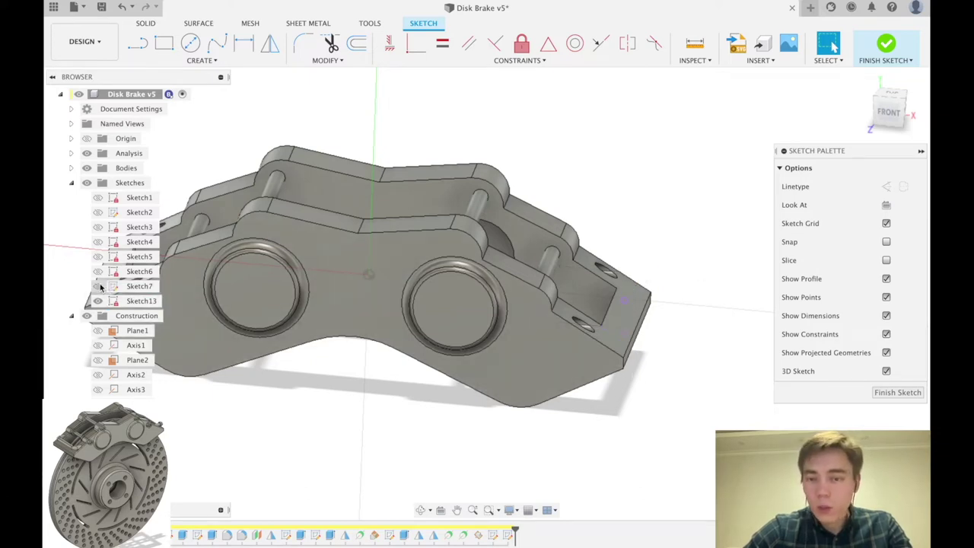
pyautogui.click(889, 114)
pyautogui.scroll(4, 567, 246)
pyautogui.press('c')
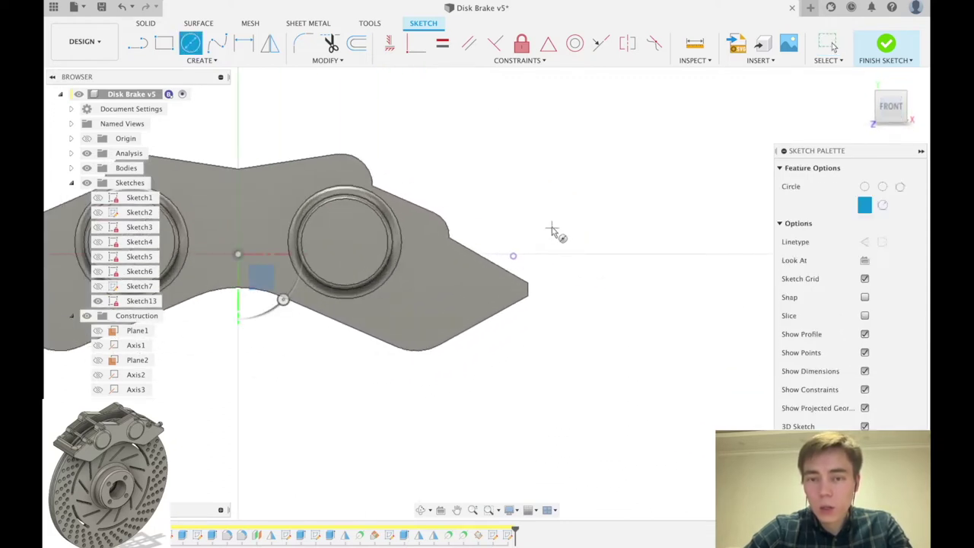
pyautogui.click(541, 226)
pyautogui.click(553, 245)
pyautogui.press('Escape')
pyautogui.scroll(-2, 624, 281)
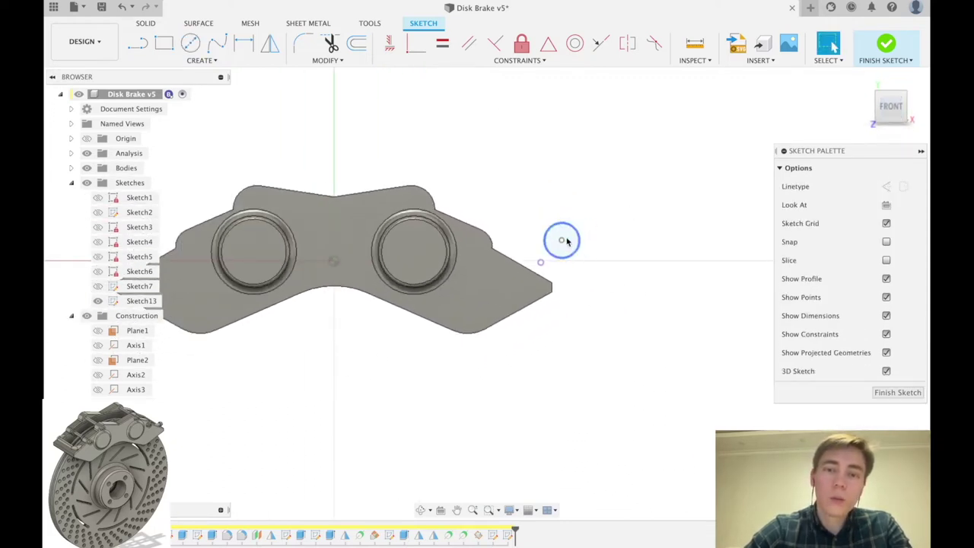
# Dimension the new circle beyond the caliper's pointed end to a 9 mm diameter
pyautogui.scroll(2, 566, 242)
pyautogui.press('d')
pyautogui.click(580, 238)
pyautogui.click(606, 222)
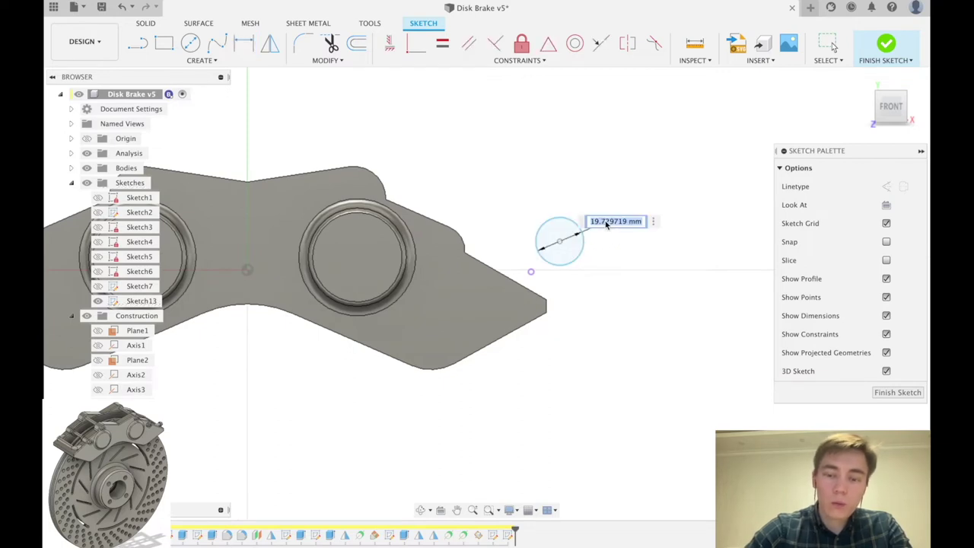
pyautogui.write('9')
pyautogui.press('Return')
pyautogui.press('Escape')
# Offset the 9 mm circle inward by 1 mm to form the pipe's ring-shaped profile
pyautogui.scroll(3, 594, 169)
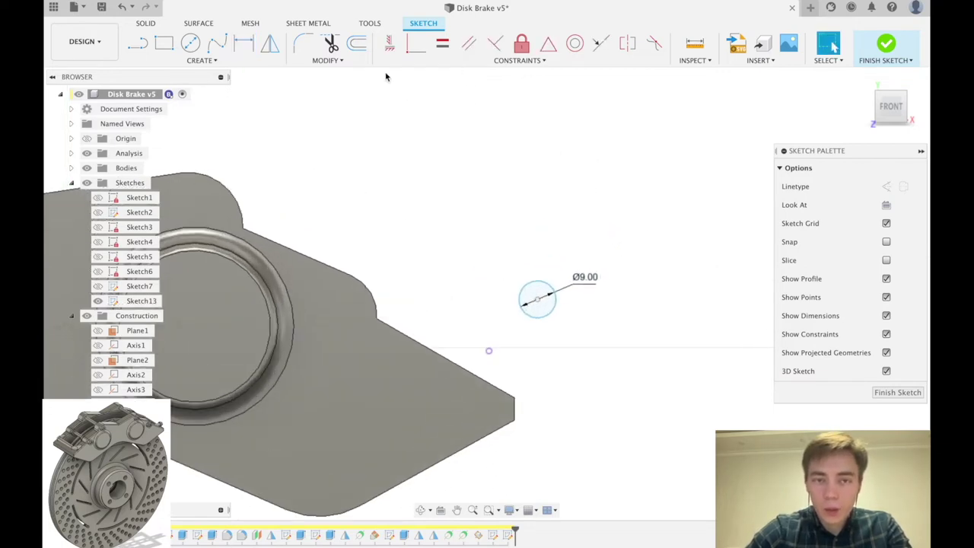
pyautogui.click(356, 43)
pyautogui.click(556, 309)
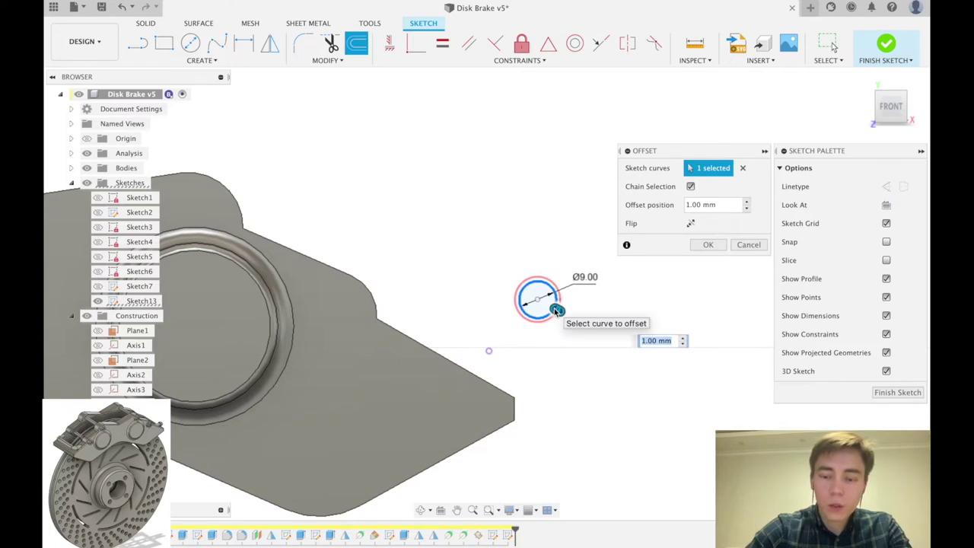
pyautogui.press('Return')
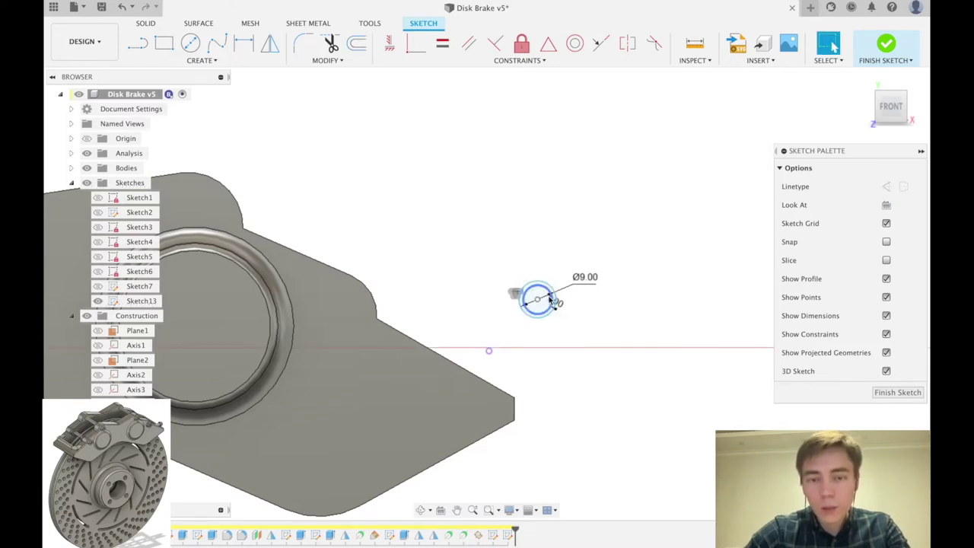
pyautogui.moveTo(546, 307)
pyautogui.mouseDown()
pyautogui.moveTo(582, 288)
pyautogui.moveTo(538, 292)
pyautogui.moveTo(545, 289)
pyautogui.mouseUp()
# Make the shared centre of the two circles coincident with the projected bracket point
pyautogui.scroll(-3, 568, 226)
pyautogui.scroll(3, 576, 249)
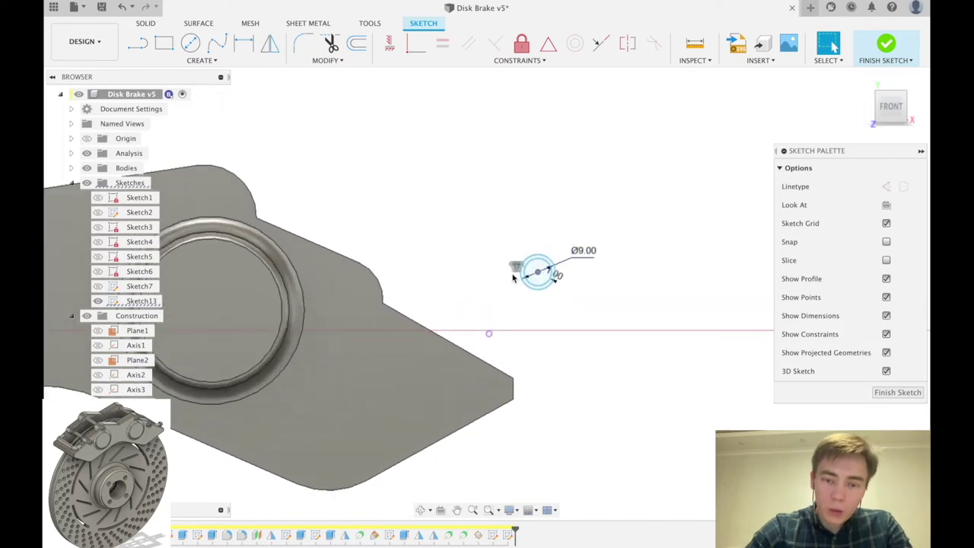
pyautogui.click(551, 320)
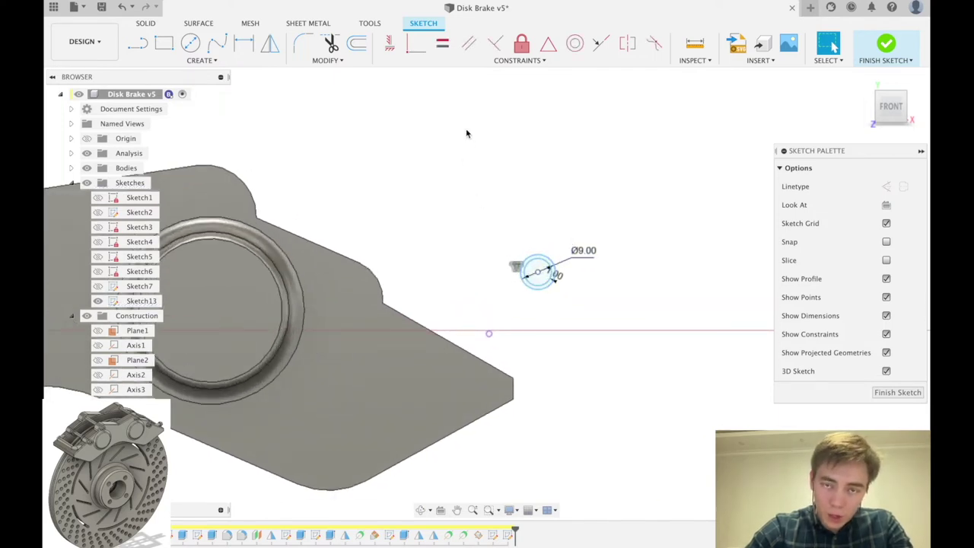
pyautogui.click(414, 47)
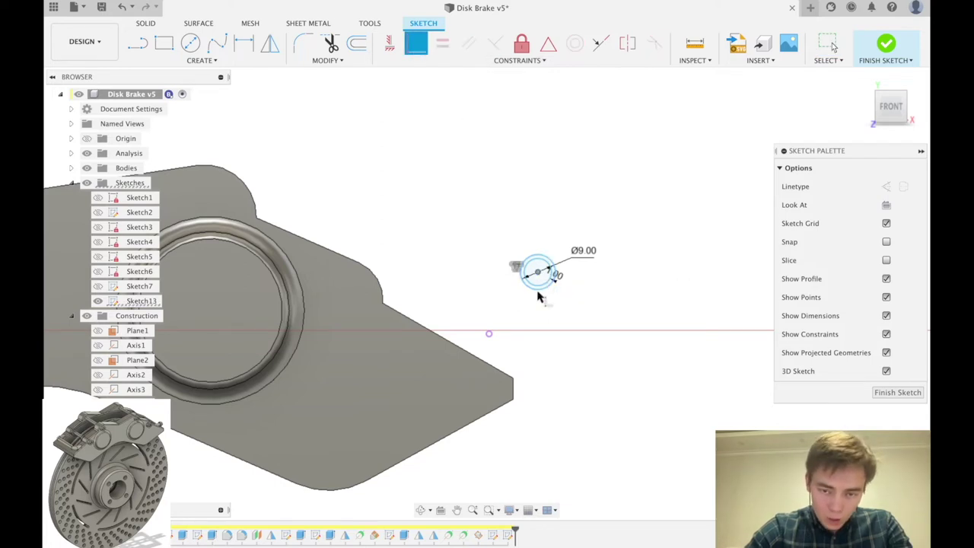
pyautogui.click(490, 335)
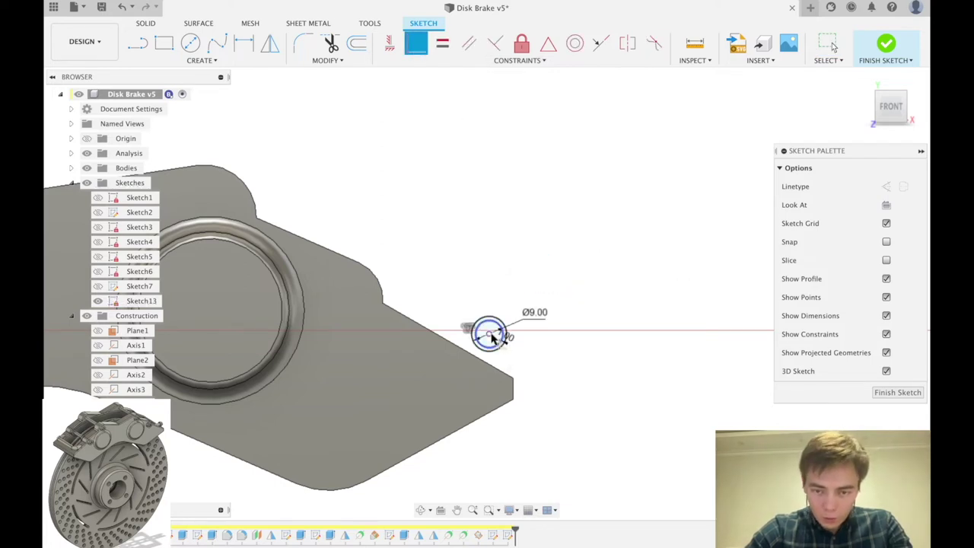
# Finish the pipe profile sketch and show the bracket path sketch, Sketch7, together with it
pyautogui.scroll(-2, 703, 206)
pyautogui.moveTo(517, 331)
pyautogui.keyDown('shift'); pyautogui.mouseDown(button='middle')
pyautogui.moveTo(533, 319)
pyautogui.moveTo(580, 330)
pyautogui.moveTo(600, 276)
pyautogui.moveTo(576, 347)
pyautogui.moveTo(619, 398)
pyautogui.moveTo(692, 385)
pyautogui.mouseUp(button='middle'); pyautogui.keyUp('shift')
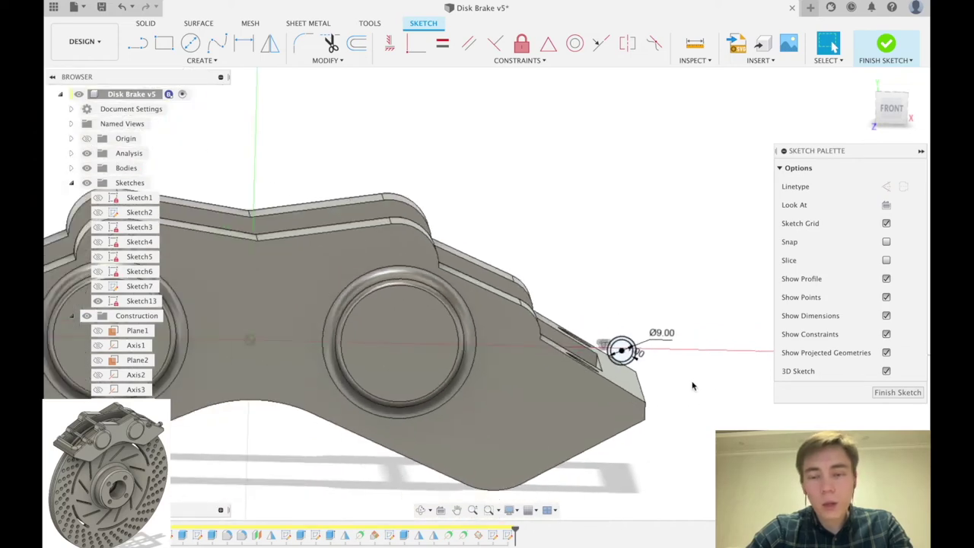
pyautogui.click(888, 44)
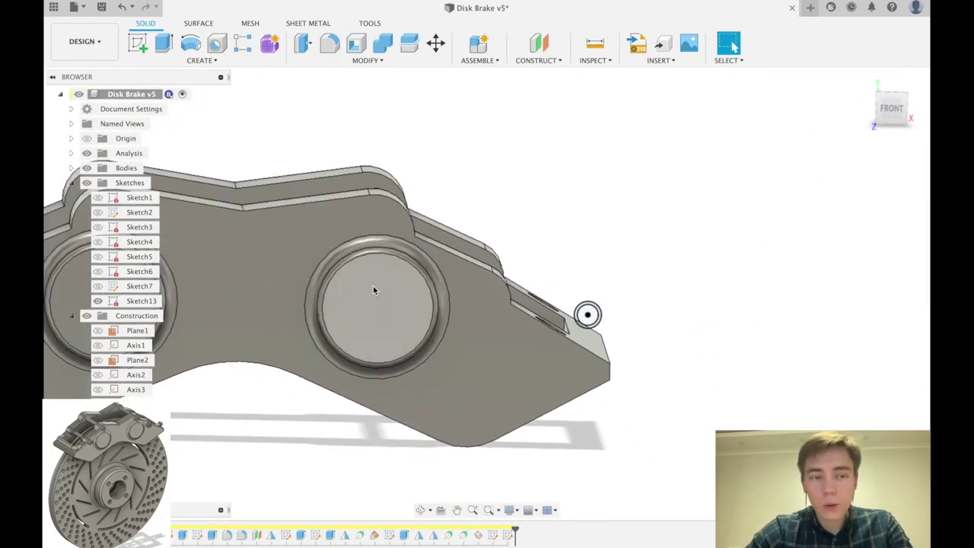
pyautogui.click(98, 286)
pyautogui.moveTo(566, 265)
pyautogui.keyDown('shift'); pyautogui.mouseDown(button='middle')
pyautogui.moveTo(533, 286)
pyautogui.moveTo(547, 289)
pyautogui.moveTo(556, 277)
pyautogui.moveTo(578, 360)
pyautogui.mouseUp(button='middle'); pyautogui.keyUp('shift')
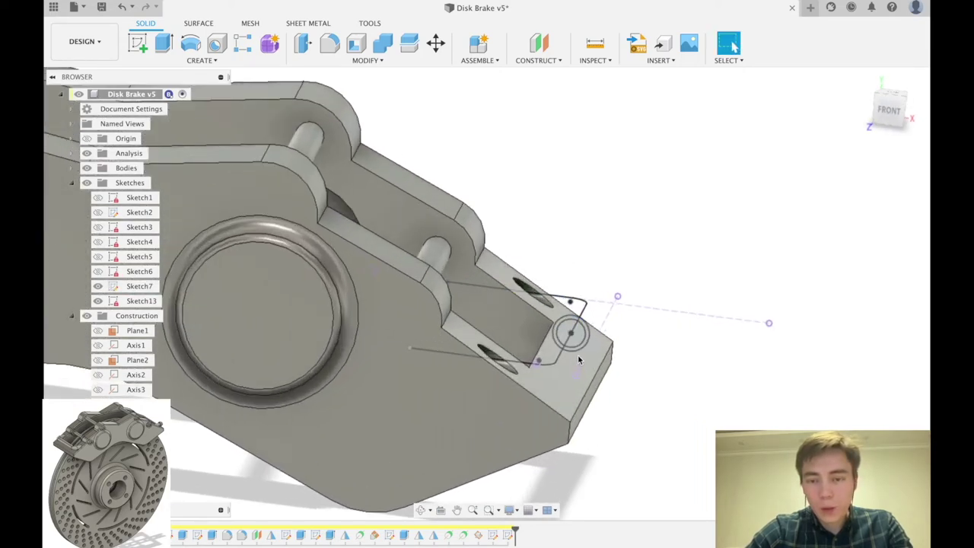
# Sweep the ring-shaped profile along the U-shaped path at the caliper's end, using the Join operation
pyautogui.click(242, 58)
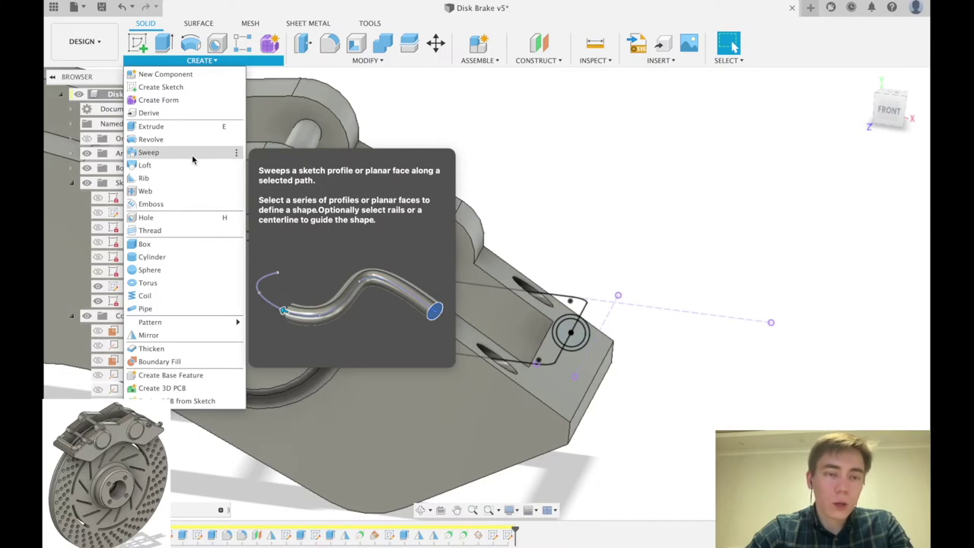
pyautogui.click(192, 154)
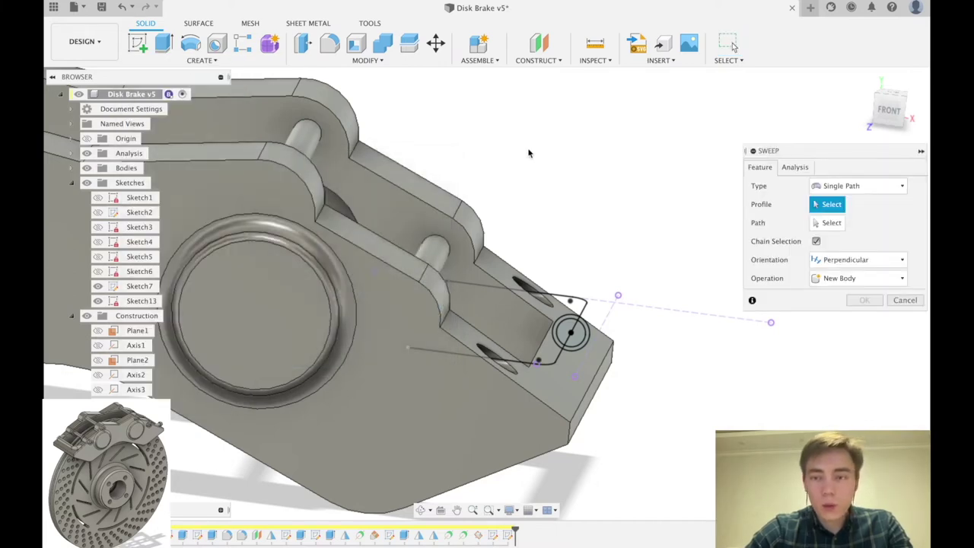
pyautogui.scroll(5, 578, 333)
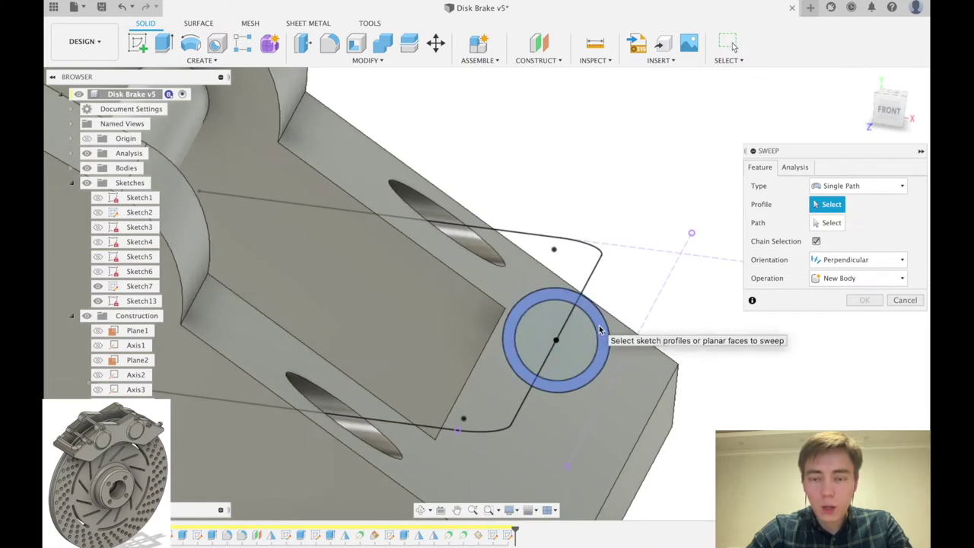
pyautogui.click(600, 329)
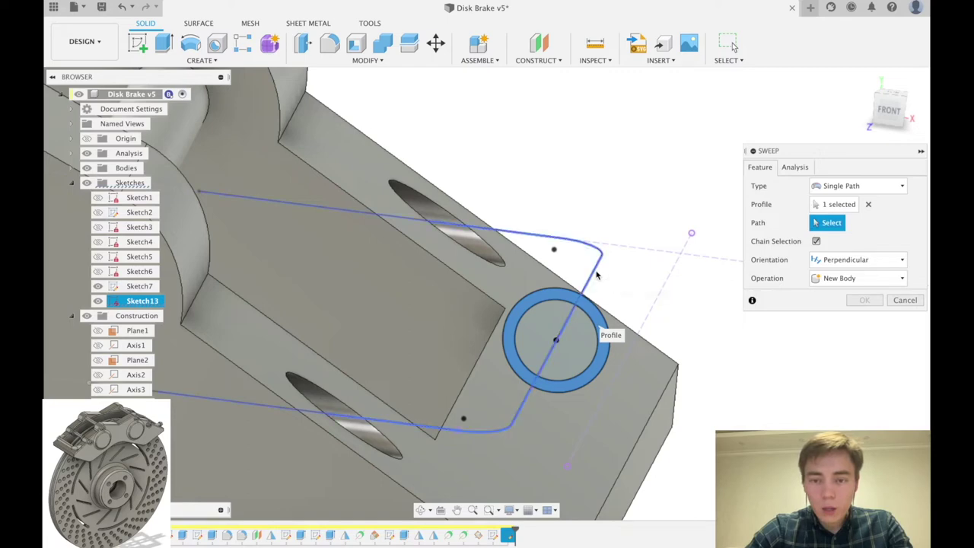
pyautogui.click(598, 277)
pyautogui.scroll(-3, 550, 304)
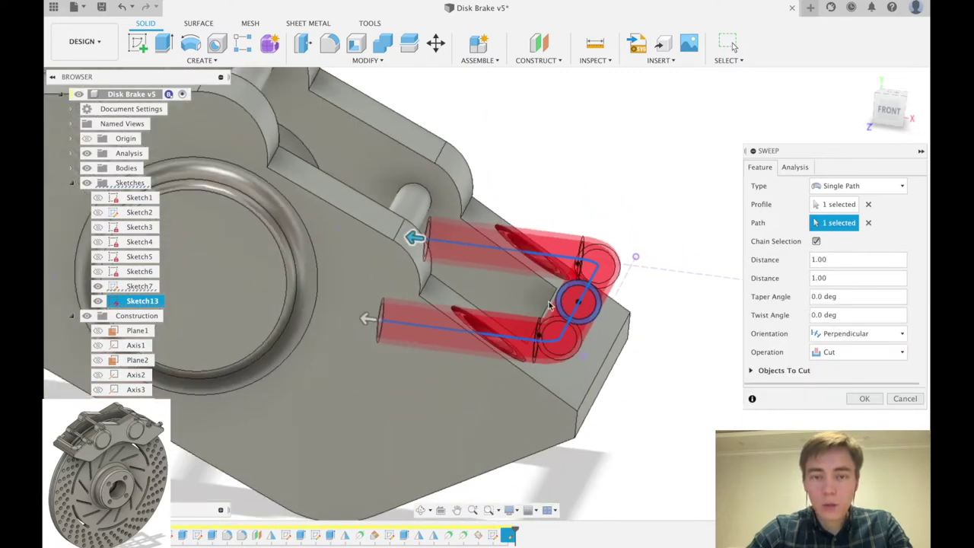
pyautogui.click(829, 353)
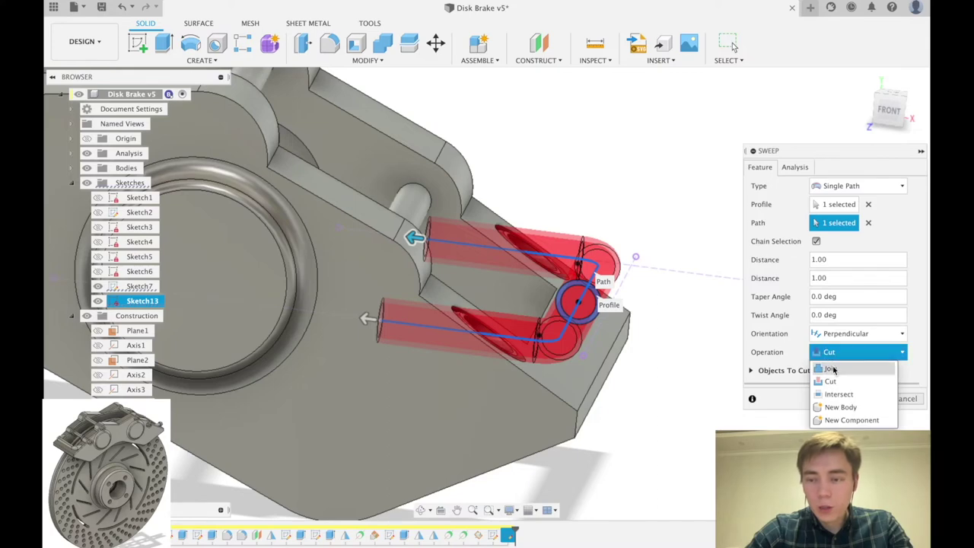
pyautogui.click(830, 369)
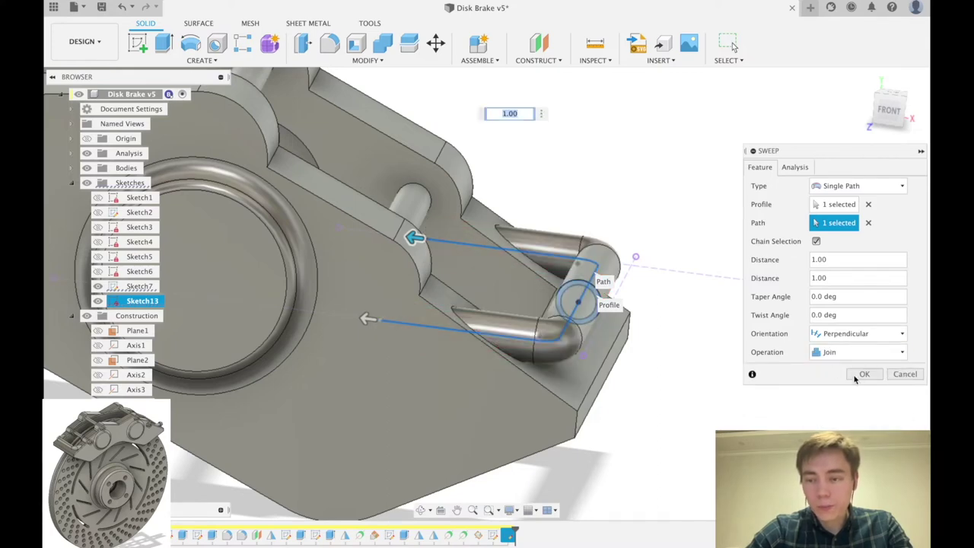
pyautogui.click(859, 374)
# Examine the swept pipe and the opposite end of the caliper around its mounting holes and slanted face
pyautogui.keyDown('shift'); pyautogui.moveTo(734, 395); pyautogui.dragTo(713, 383, button='middle'); pyautogui.keyUp('shift')
pyautogui.scroll(-3, 820, 391)
pyautogui.keyDown('shift'); pyautogui.moveTo(558, 252); pyautogui.dragTo(706, 325, button='middle'); pyautogui.keyUp('shift')
pyautogui.scroll(-3, 706, 326)
pyautogui.scroll(3, 587, 159)
pyautogui.keyDown('shift'); pyautogui.moveTo(587, 159); pyautogui.dragTo(593, 176, button='middle'); pyautogui.keyUp('shift')
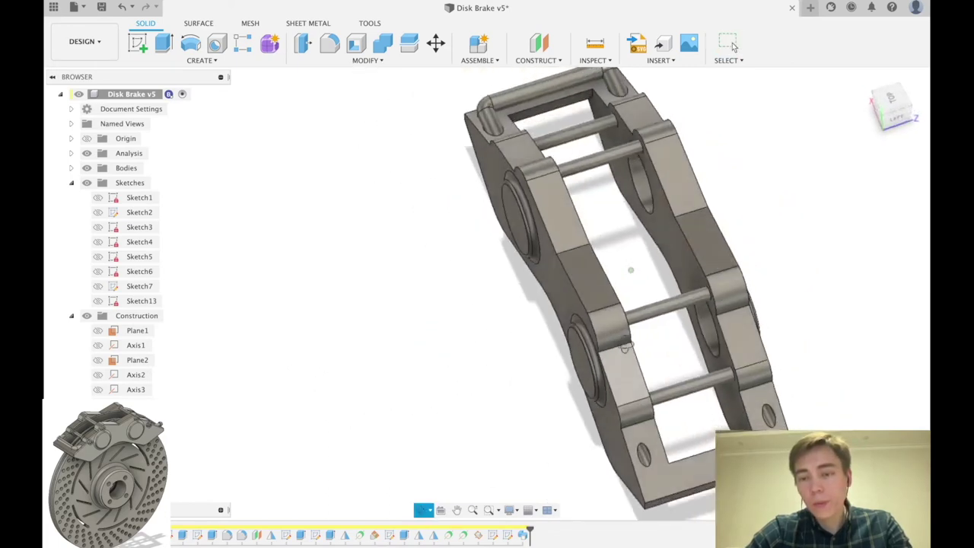
pyautogui.click(733, 45)
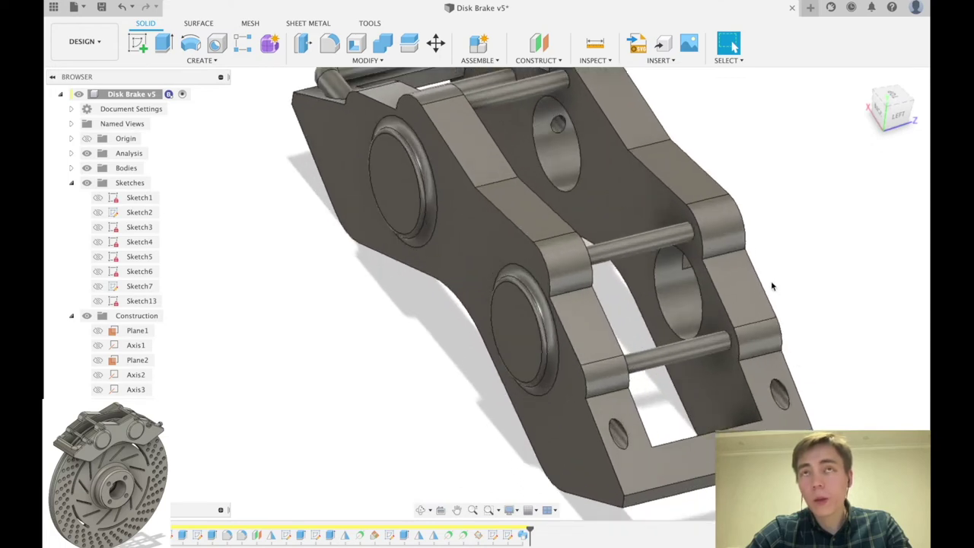
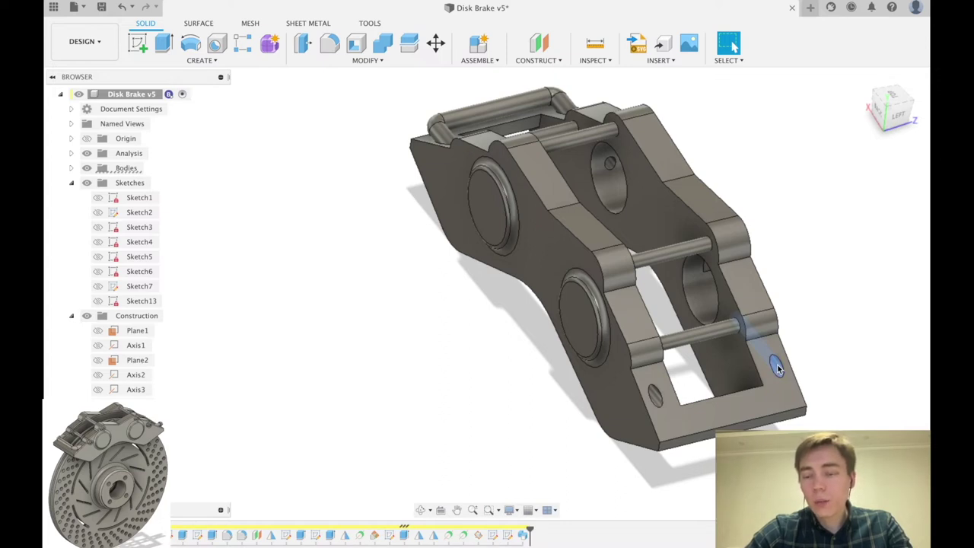
pyautogui.keyDown('shift'); pyautogui.moveTo(777, 367); pyautogui.dragTo(588, 161, button='middle'); pyautogui.keyUp('shift')
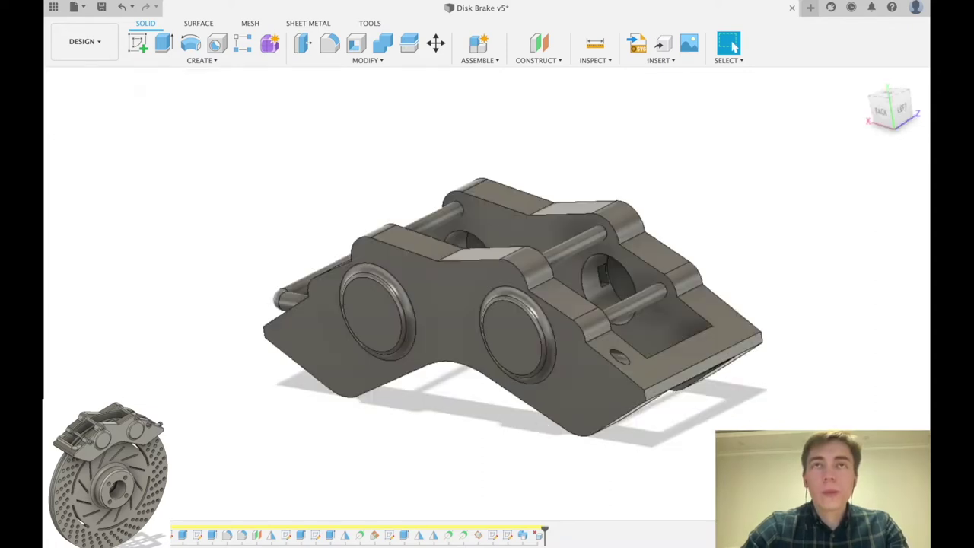
pyautogui.keyDown('shift'); pyautogui.moveTo(611, 302); pyautogui.dragTo(645, 318, button='middle'); pyautogui.keyUp('shift')
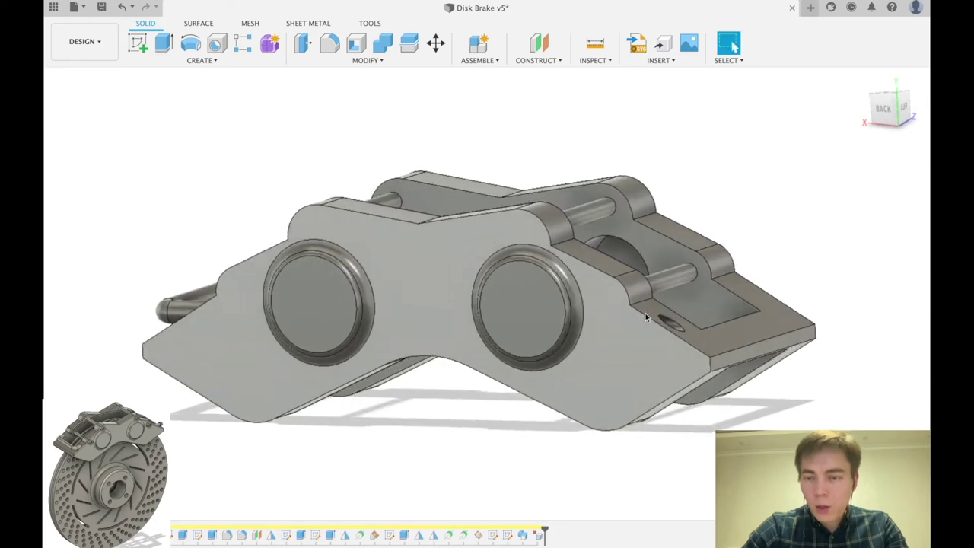
pyautogui.scroll(-3, 668, 362)
pyautogui.keyDown('shift'); pyautogui.moveTo(667, 362); pyautogui.dragTo(701, 366, button='middle'); pyautogui.keyUp('shift')
pyautogui.scroll(2, 700, 369)
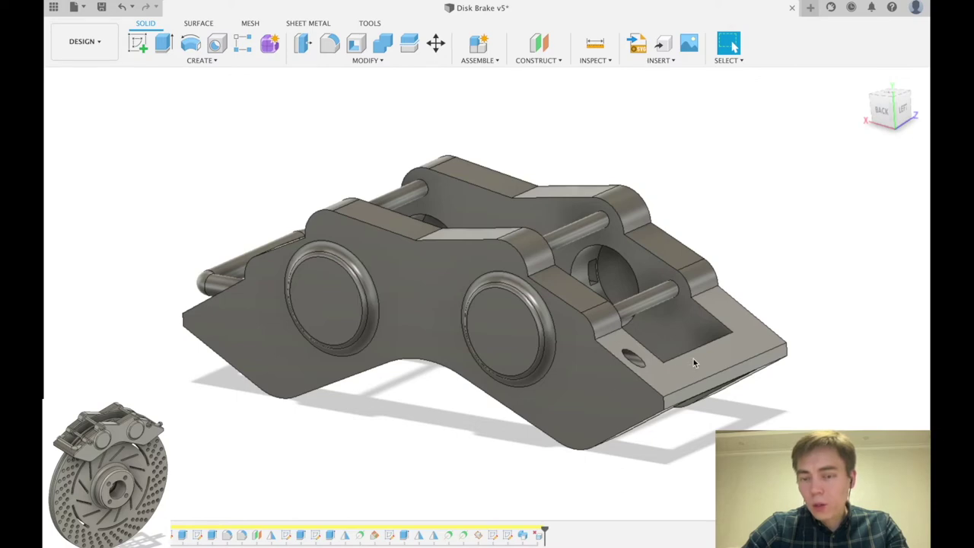
pyautogui.scroll(6, 695, 318)
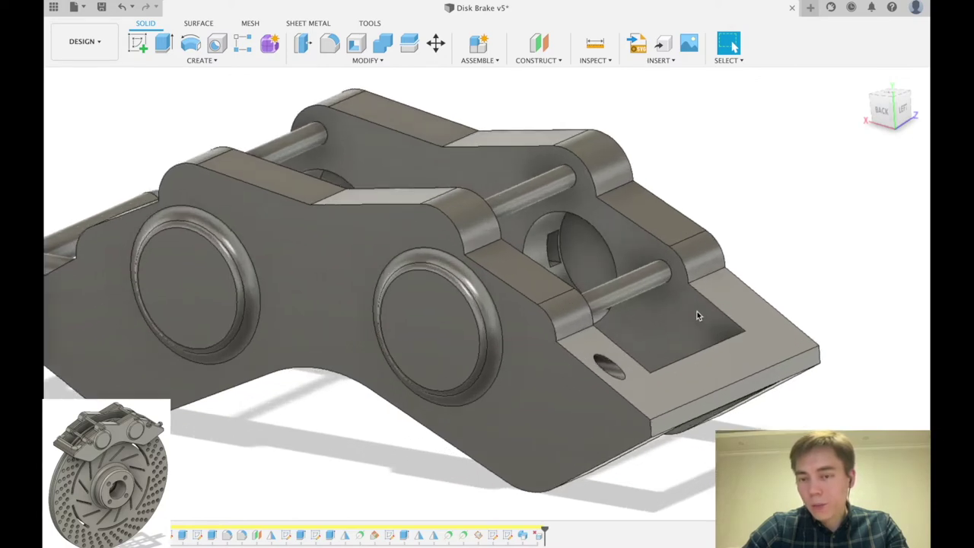
pyautogui.scroll(-3, 725, 402)
pyautogui.scroll(3, 726, 406)
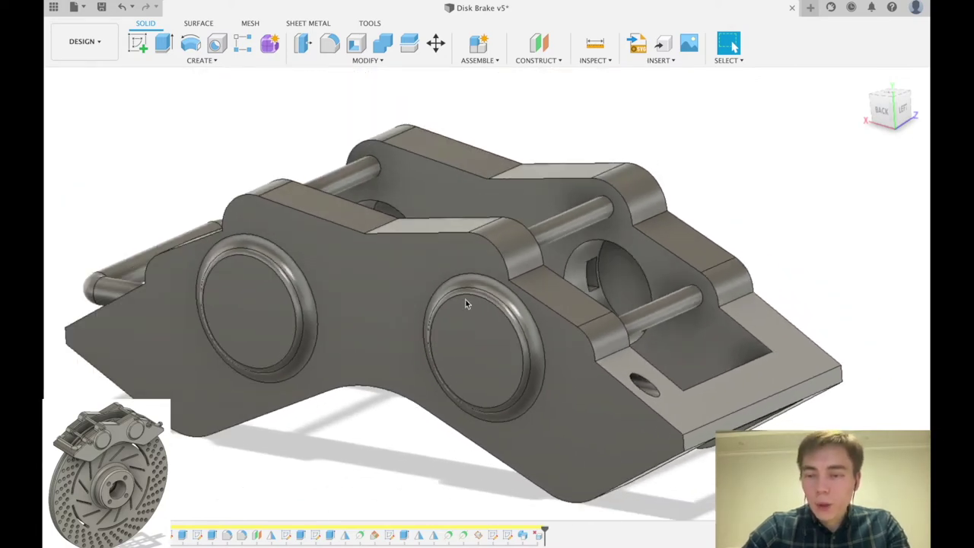
pyautogui.scroll(-5, 737, 426)
pyautogui.scroll(5, 682, 424)
pyautogui.keyDown('shift'); pyautogui.moveTo(680, 340); pyautogui.dragTo(662, 251, button='middle'); pyautogui.keyUp('shift')
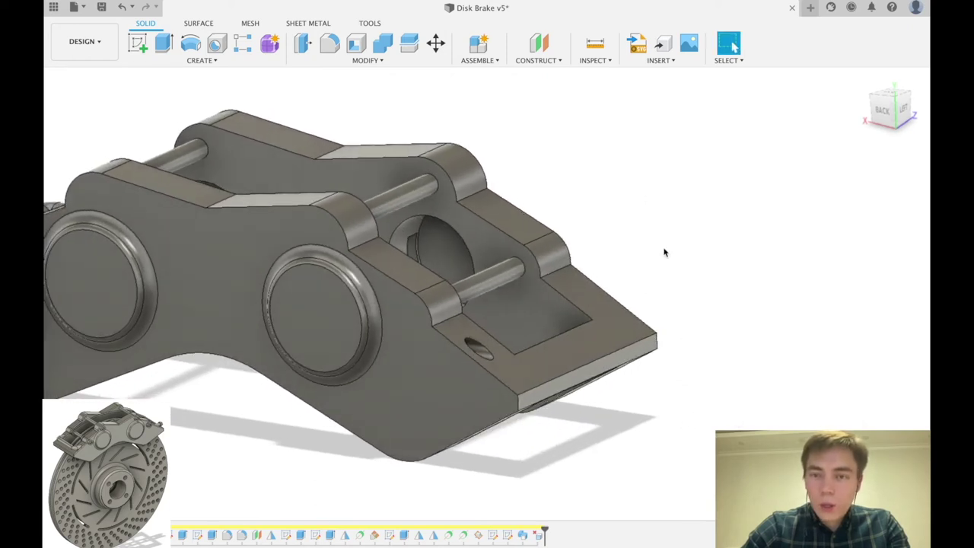
# Create a construction plane offset -3.06 mm from the narrow end face of the caliper, on the side opposite the pipe
pyautogui.click(544, 44)
pyautogui.scroll(2, 665, 337)
pyautogui.click(644, 339)
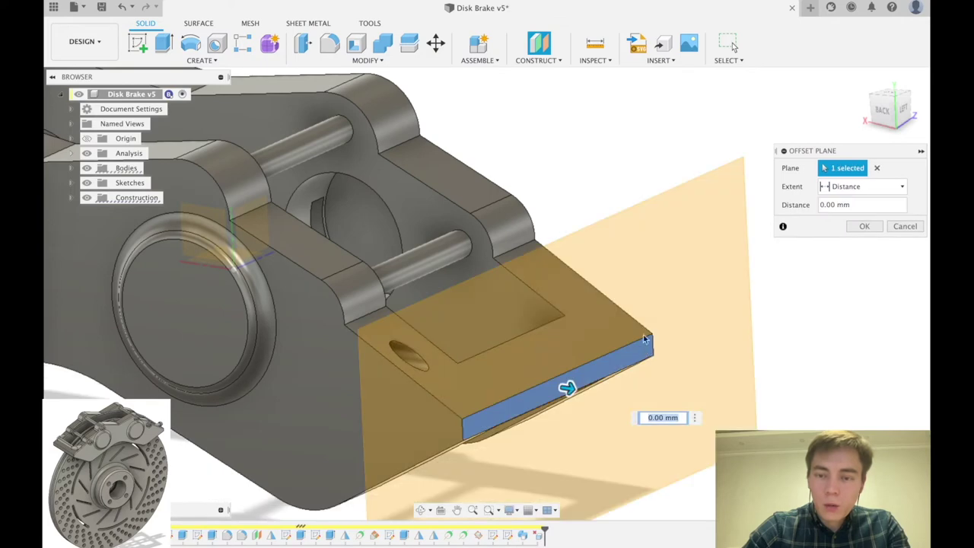
pyautogui.scroll(-5, 647, 358)
pyautogui.write('-3.')
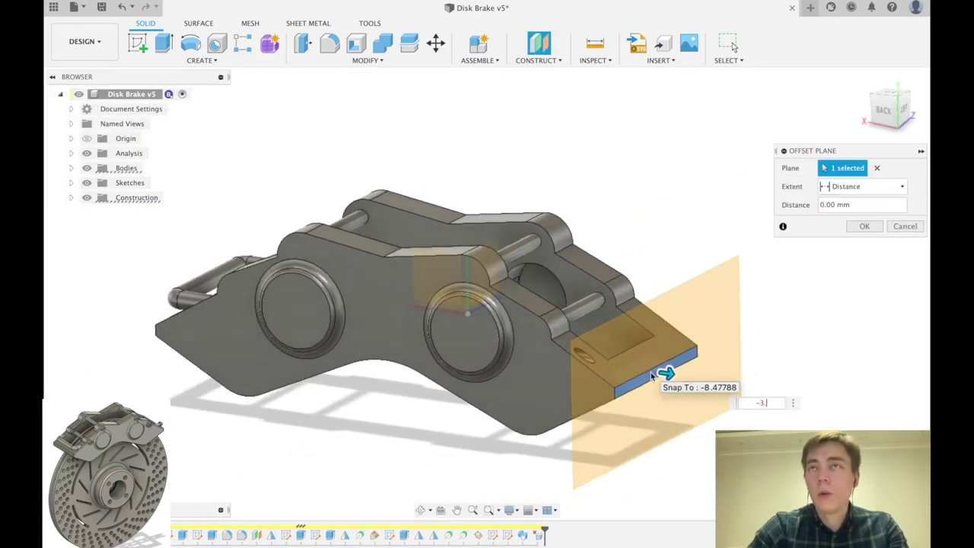
pyautogui.press('Return')
pyautogui.press('Return')
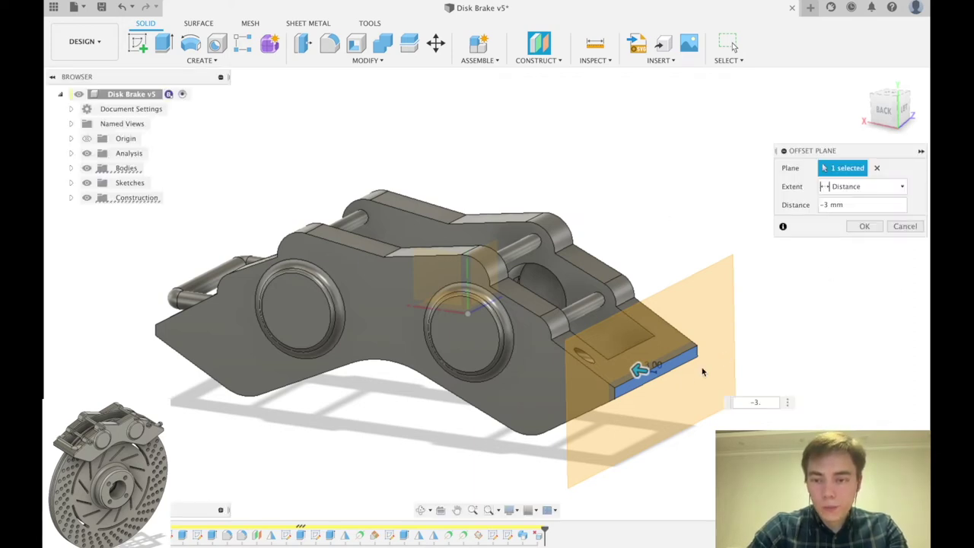
pyautogui.click(770, 404)
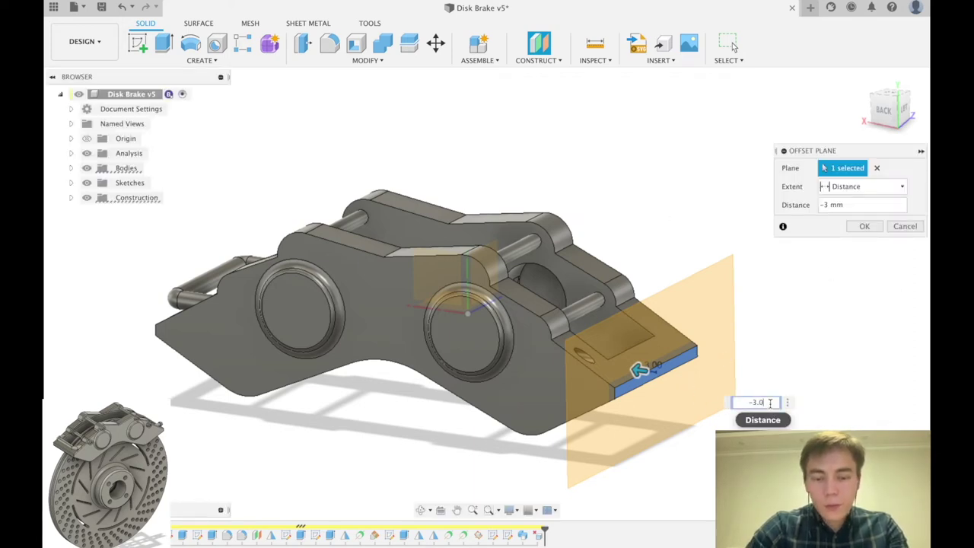
pyautogui.write('06')
pyautogui.press('Return')
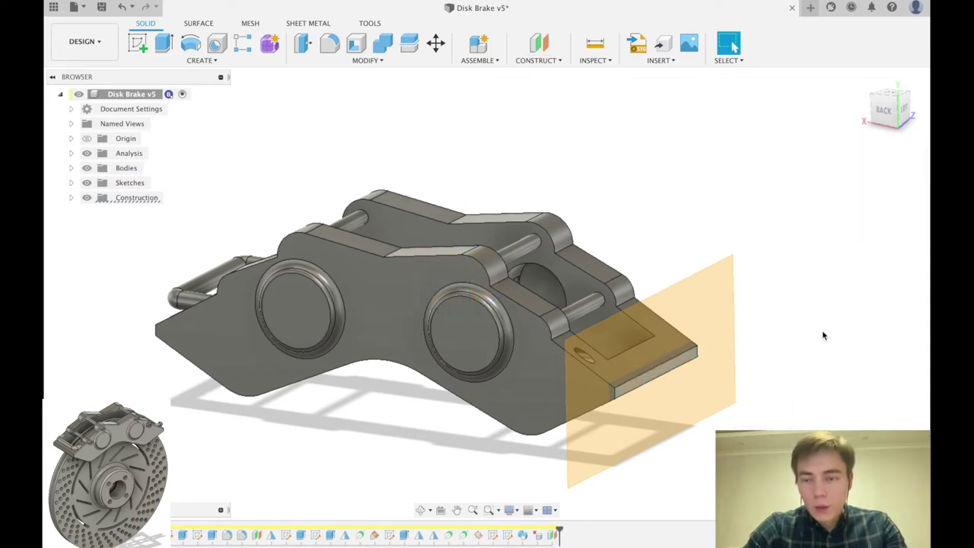
# Start a sketch on the new offset plane and project the circular edge of the hole into it
pyautogui.click(726, 312)
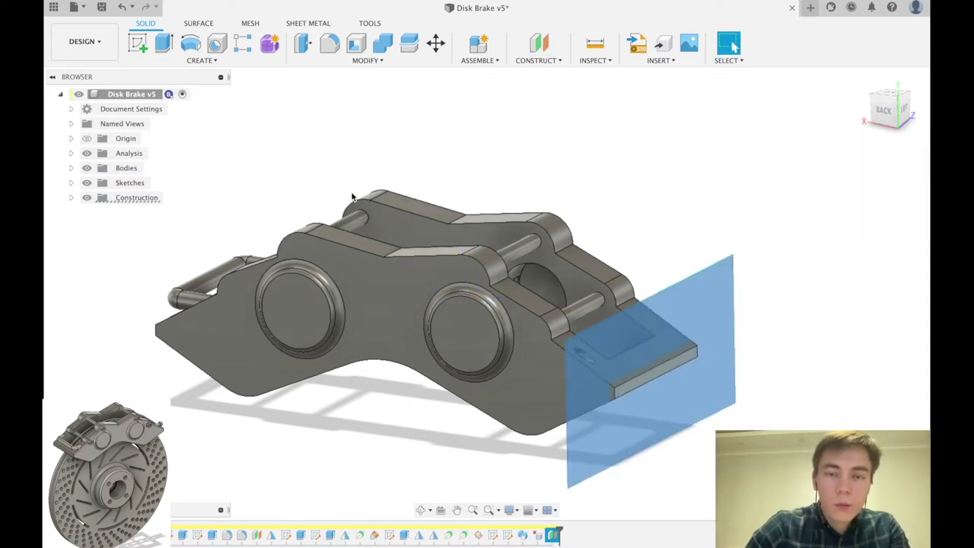
pyautogui.click(139, 43)
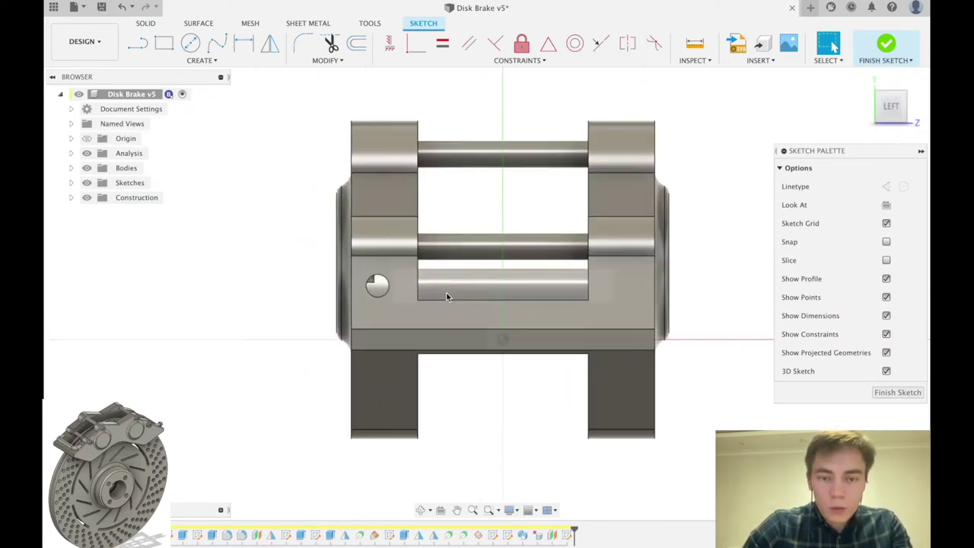
pyautogui.scroll(2, 388, 282)
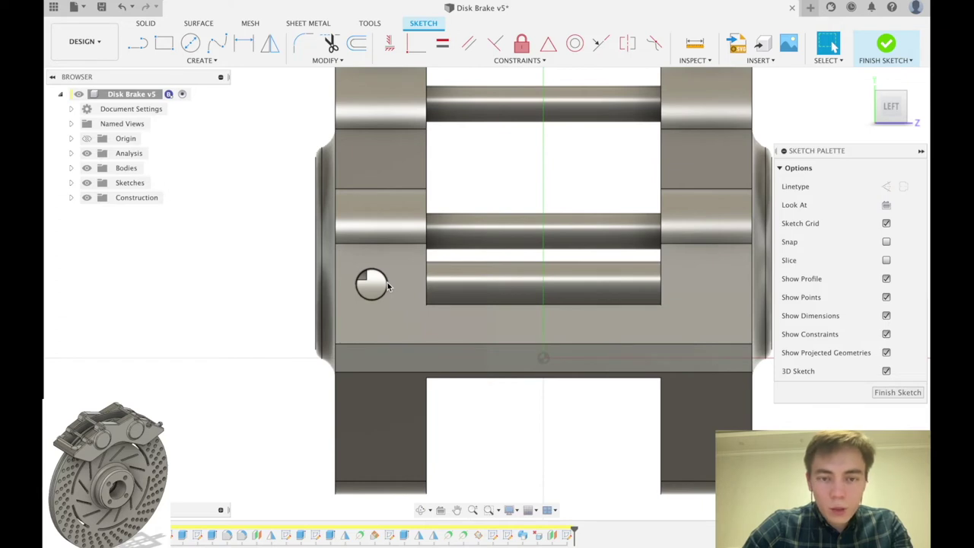
pyautogui.press('p')
pyautogui.click(387, 283)
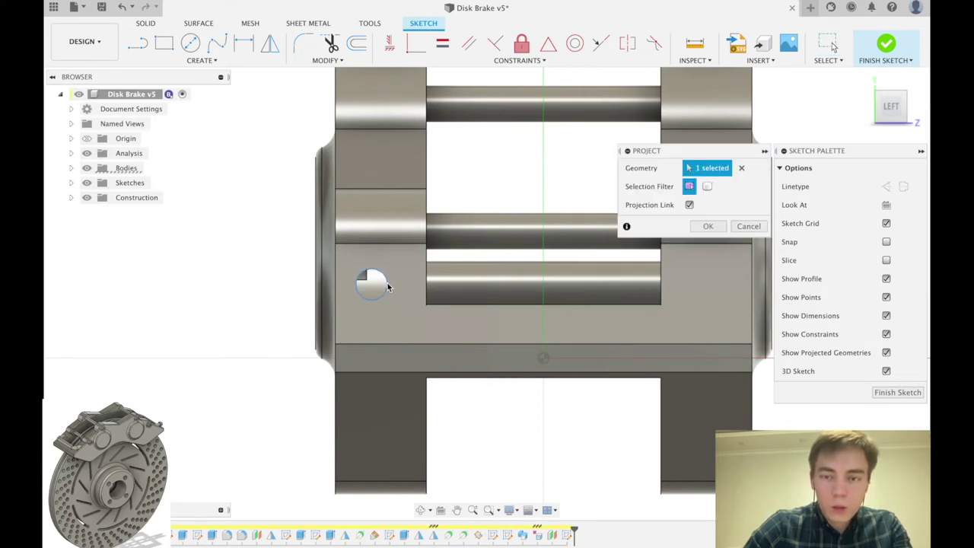
pyautogui.click(708, 226)
# Offset the projected circle 1 mm outward and 1 mm inward to form two concentric circles
pyautogui.click(353, 43)
pyautogui.keyDown('shift'); pyautogui.moveTo(357, 114); pyautogui.dragTo(373, 229, button='middle'); pyautogui.keyUp('shift')
pyautogui.scroll(2, 373, 287)
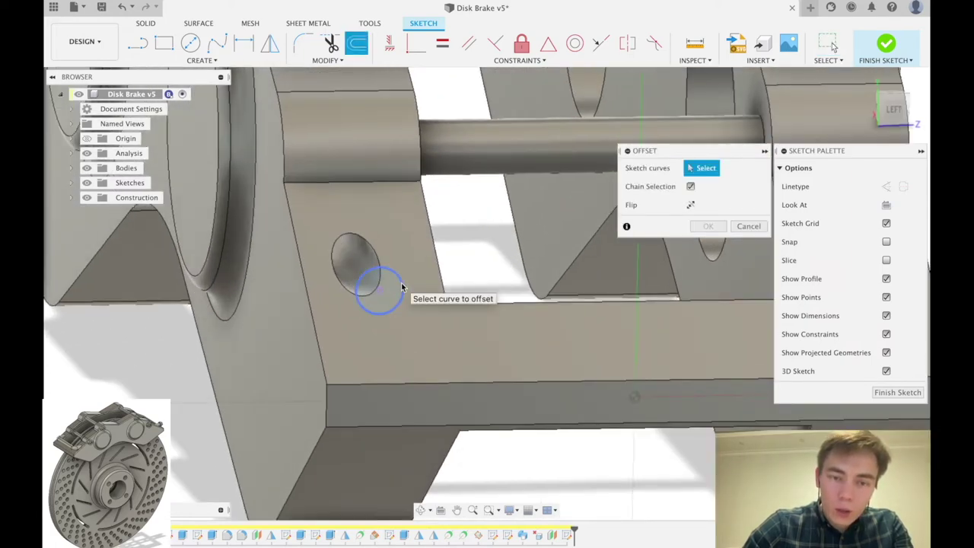
pyautogui.click(402, 286)
pyautogui.press('Return')
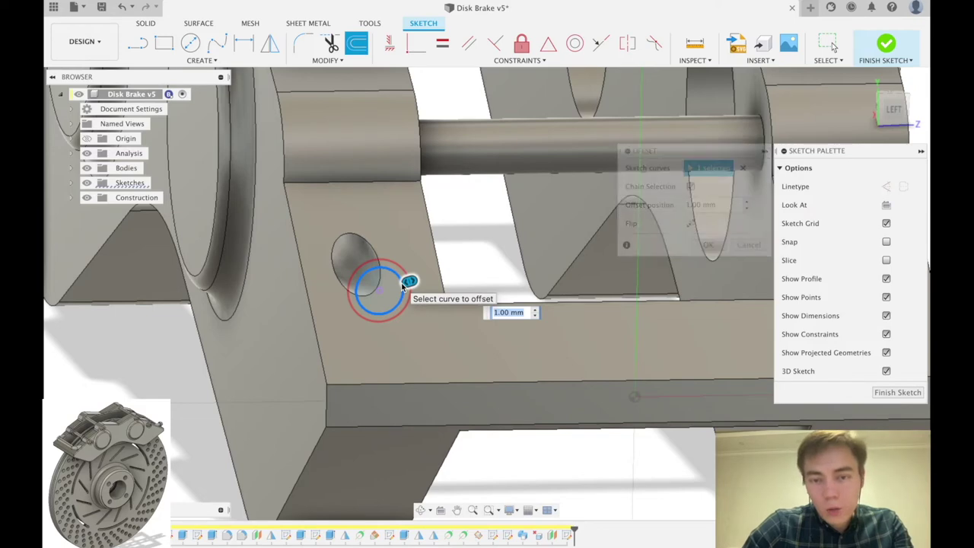
pyautogui.click(356, 44)
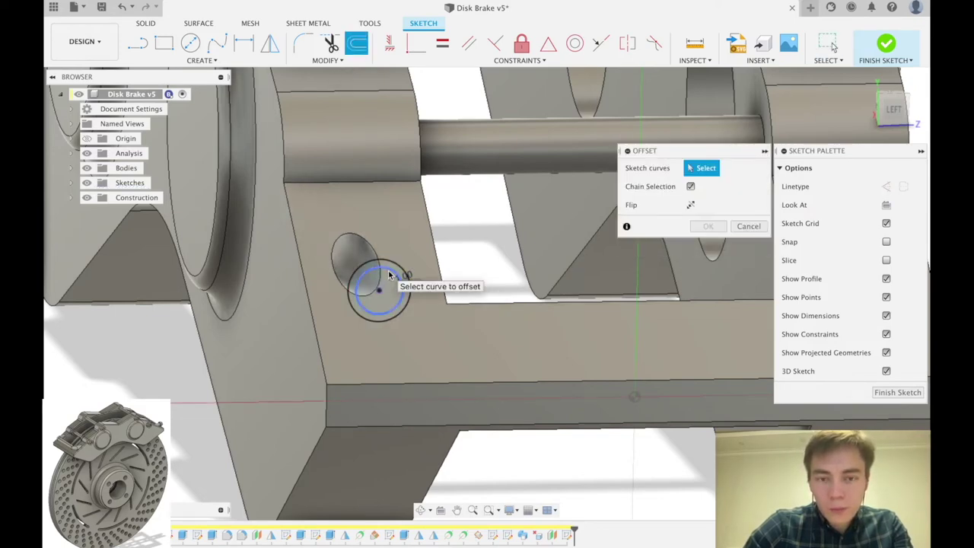
pyautogui.click(389, 275)
pyautogui.write('-1')
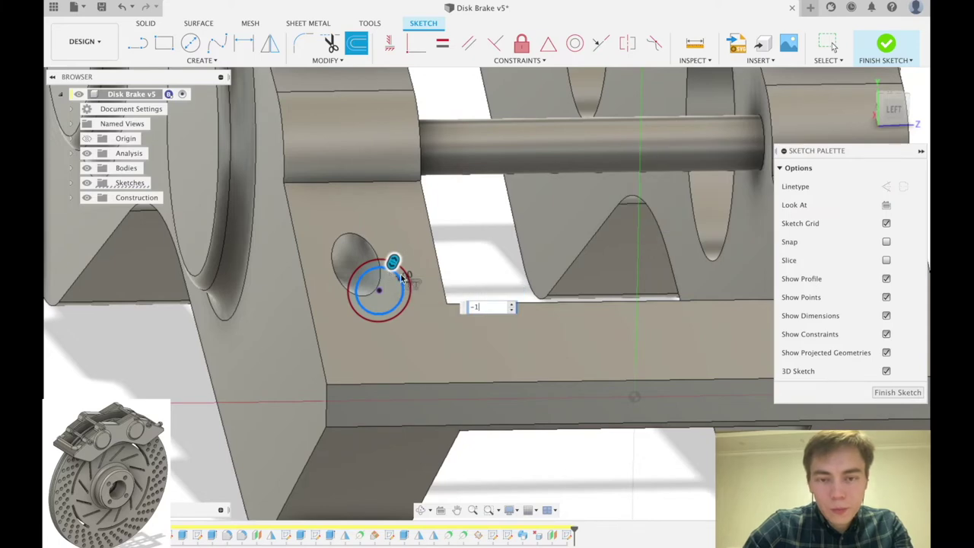
pyautogui.press('Return')
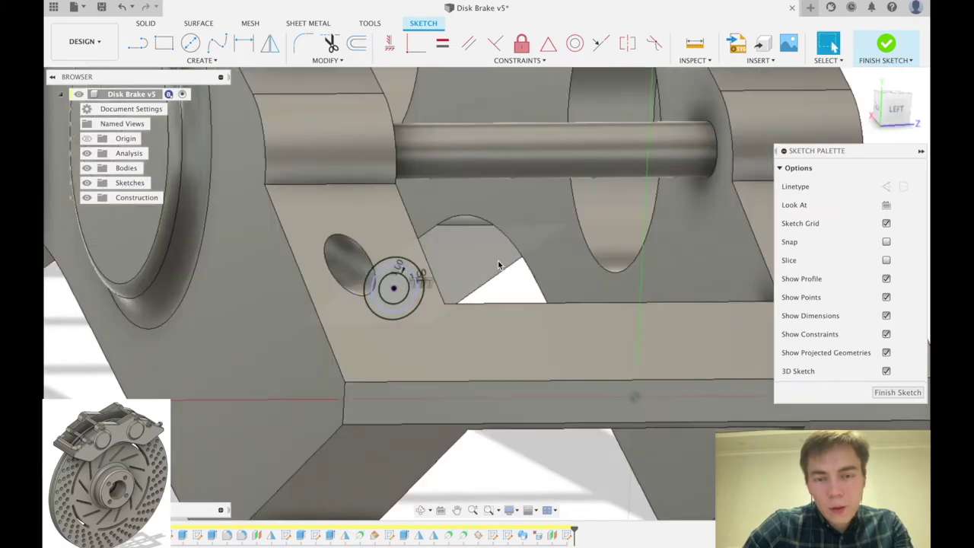
# Check the concentric circles beside the hole and finish the sketch
pyautogui.scroll(5, 426, 267)
pyautogui.click(440, 272)
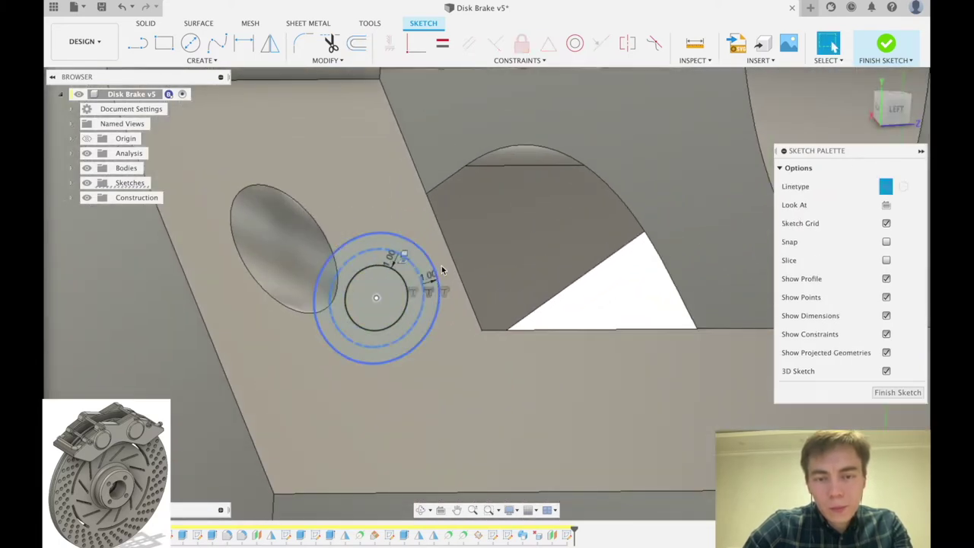
pyautogui.press('Escape')
pyautogui.scroll(-3, 441, 270)
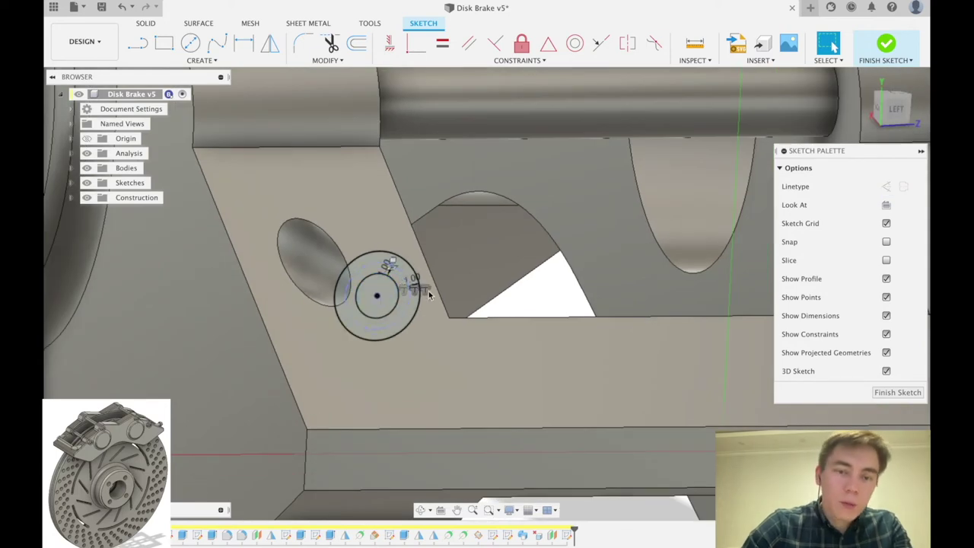
pyautogui.scroll(-4, 457, 282)
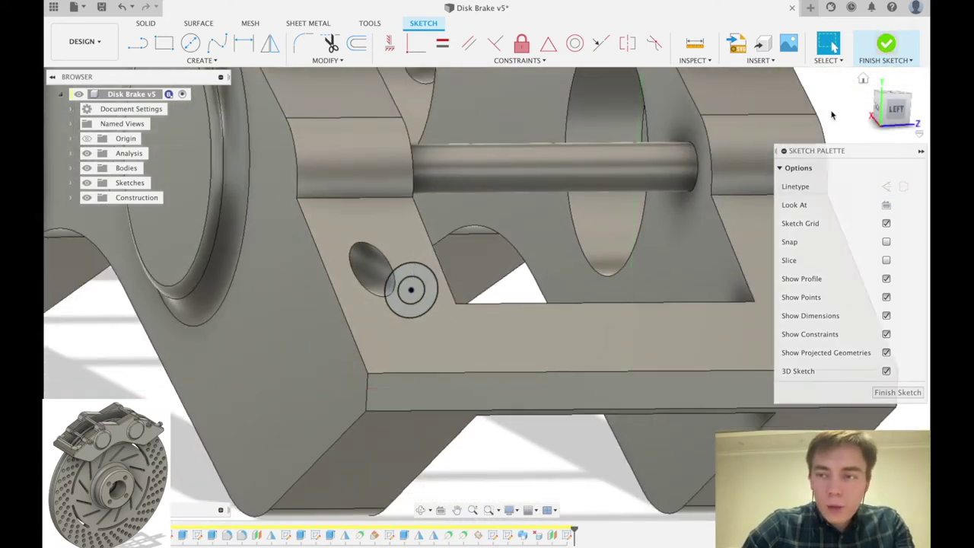
pyautogui.scroll(2, 630, 368)
pyautogui.scroll(-3, 607, 503)
pyautogui.scroll(-2, 639, 293)
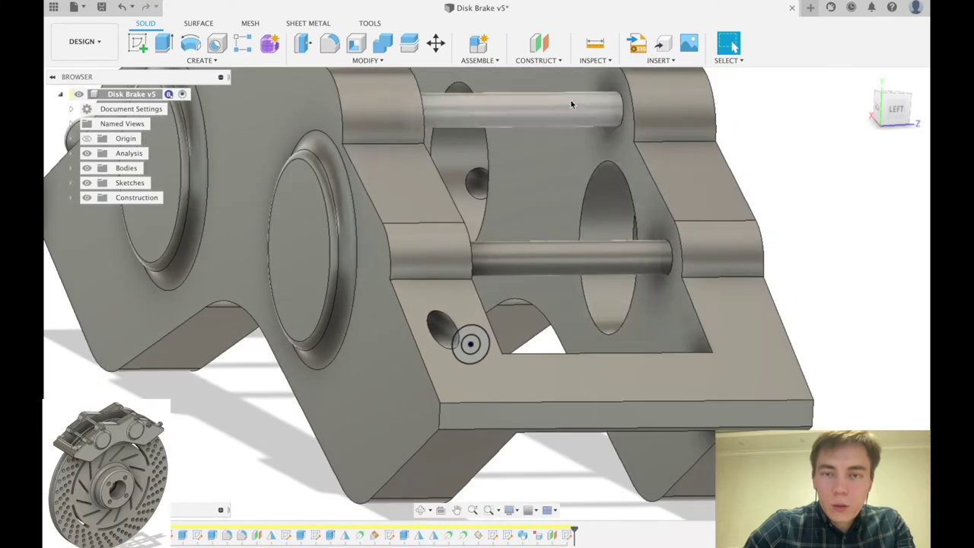
# Create a construction plane offset -6.9 mm from the caliper's narrow end face beside the concentric circles
pyautogui.click(539, 44)
pyautogui.click(652, 423)
pyautogui.keyDown('shift'); pyautogui.moveTo(607, 323); pyautogui.dragTo(631, 331, button='middle'); pyautogui.keyUp('shift')
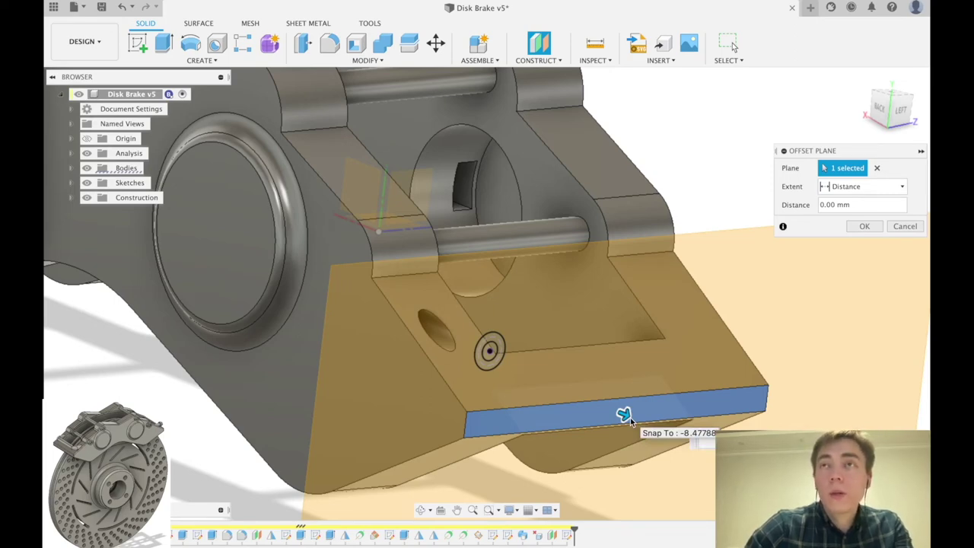
pyautogui.write('-6.9')
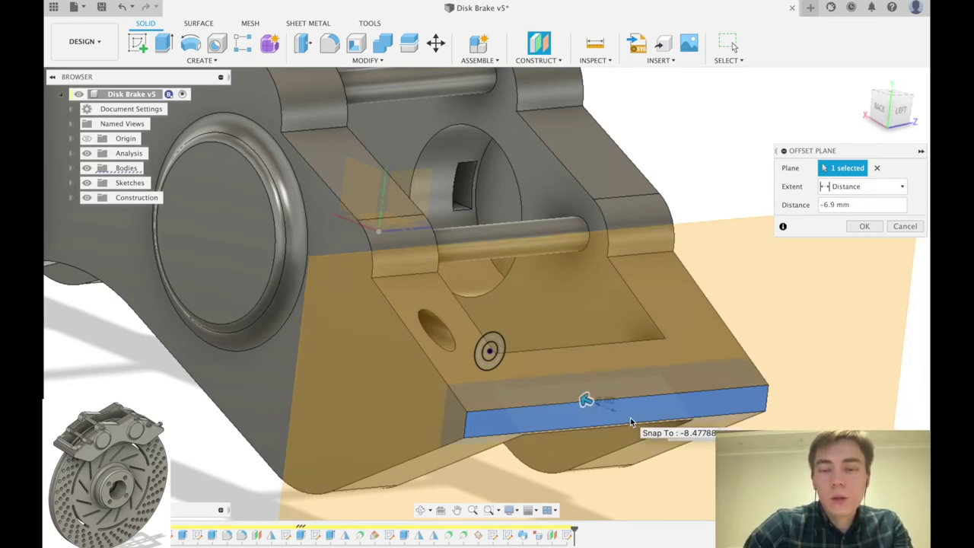
pyautogui.press('Return')
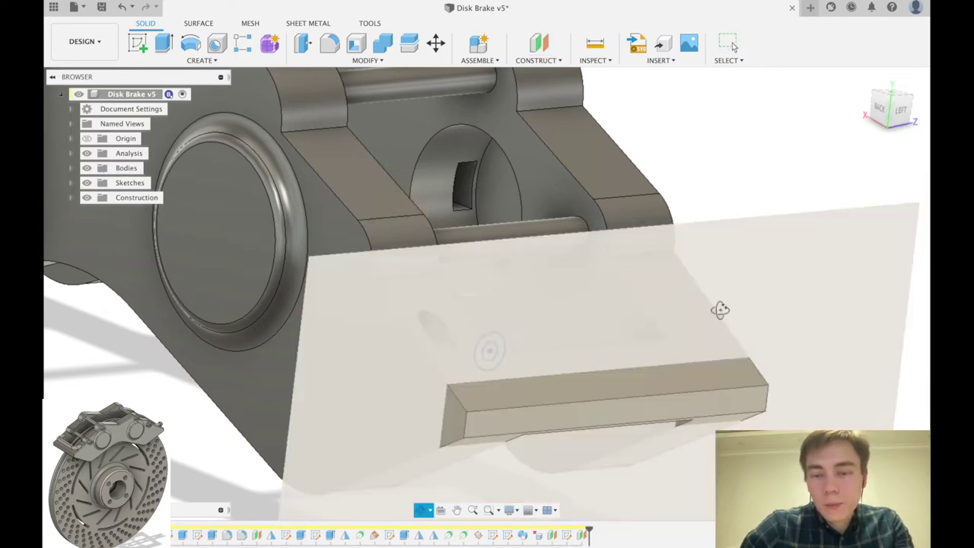
# Start a sketch on the new offset plane and draw a larger circle centred on the concentric circles
pyautogui.scroll(3, 783, 334)
pyautogui.click(791, 338)
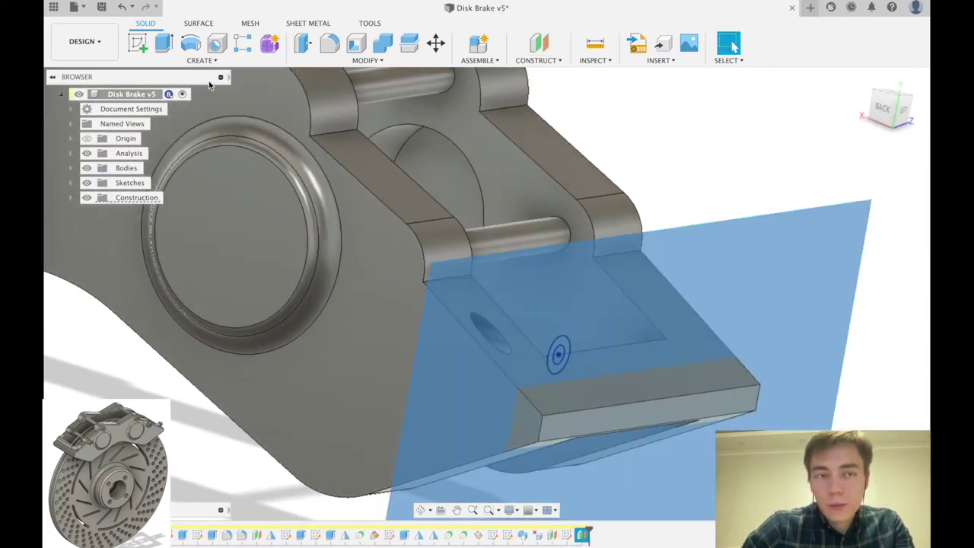
pyautogui.click(137, 43)
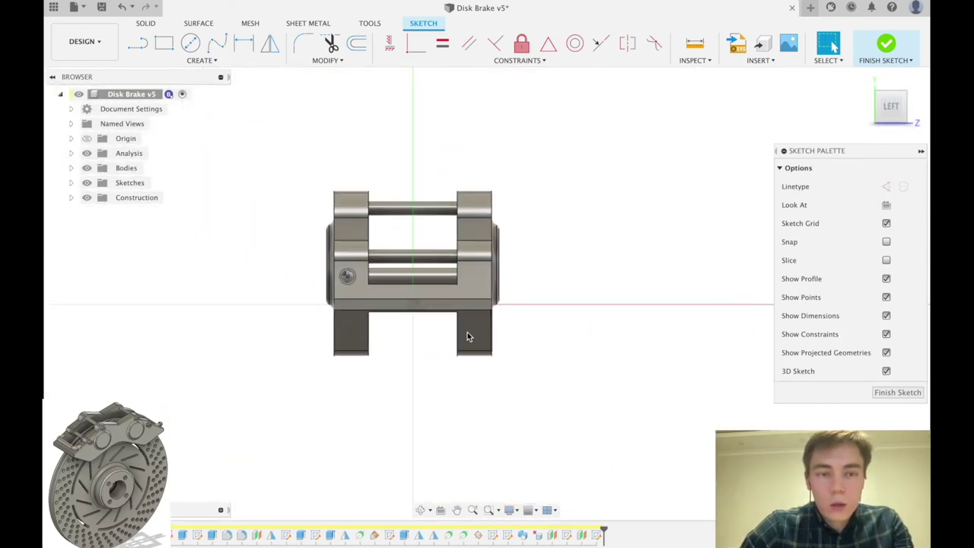
pyautogui.scroll(10, 346, 276)
pyautogui.press('c')
pyautogui.click(375, 261)
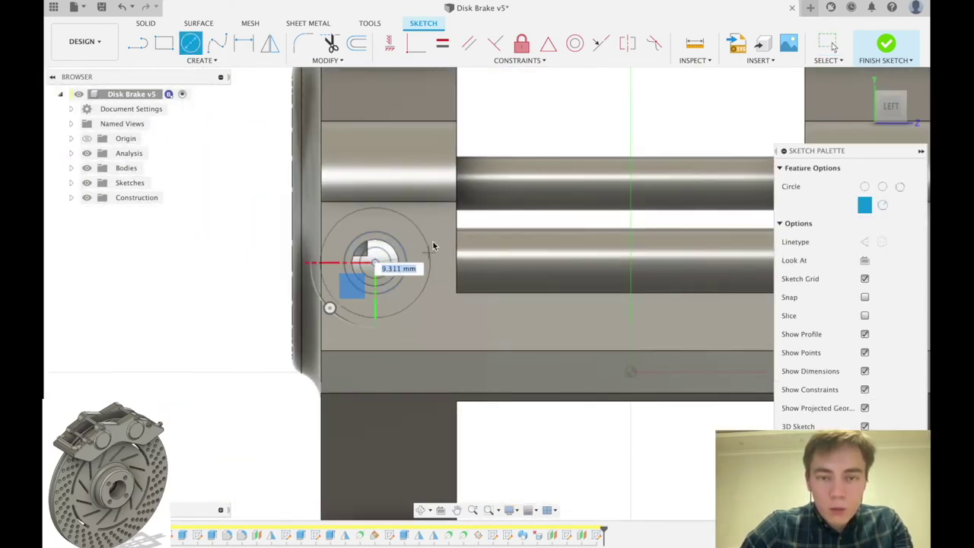
pyautogui.click(427, 251)
# Dimension the larger circle's diameter as 10.50 mm and finish the sketch
pyautogui.press('d')
pyautogui.click(425, 245)
pyautogui.click(434, 232)
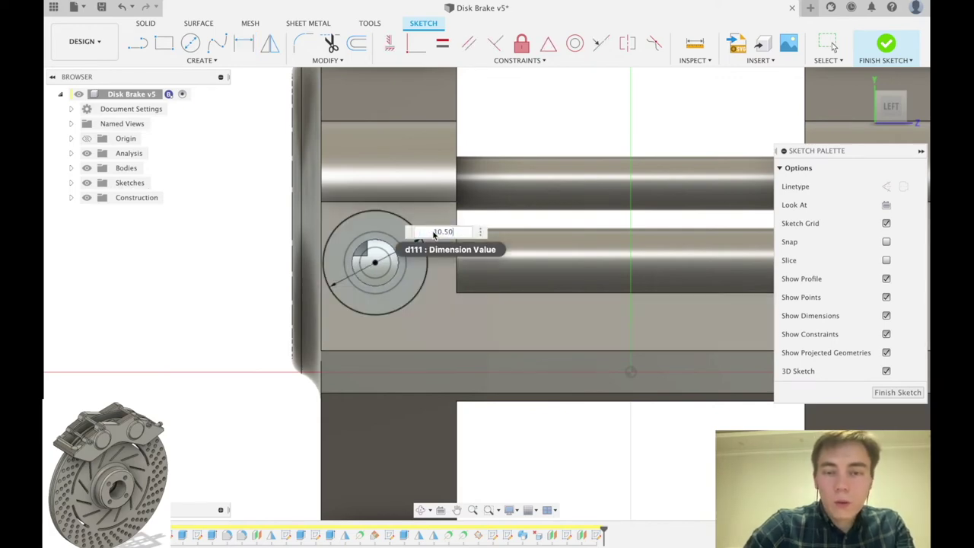
pyautogui.press('Return')
pyautogui.press('Escape')
pyautogui.keyDown('shift'); pyautogui.moveTo(429, 228); pyautogui.dragTo(502, 276, button='middle'); pyautogui.keyUp('shift')
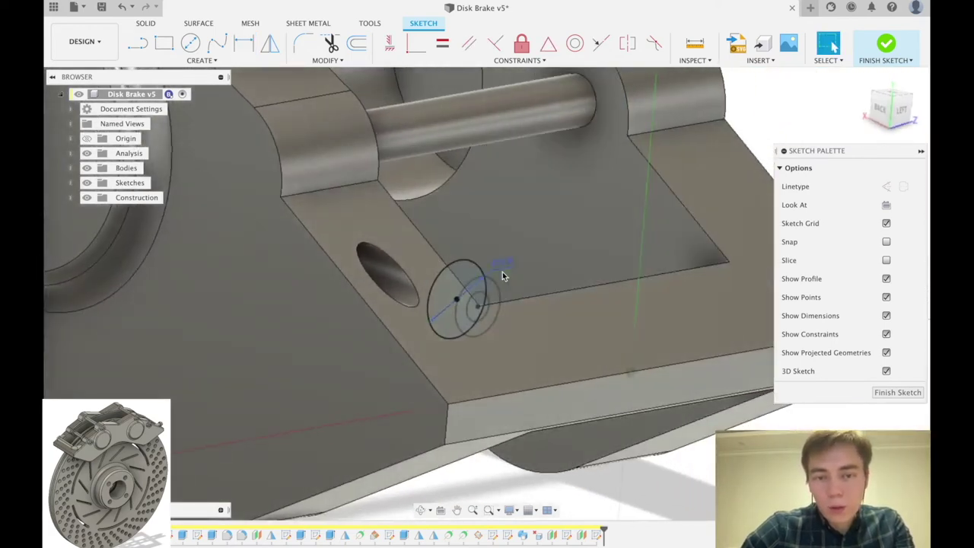
pyautogui.click(886, 42)
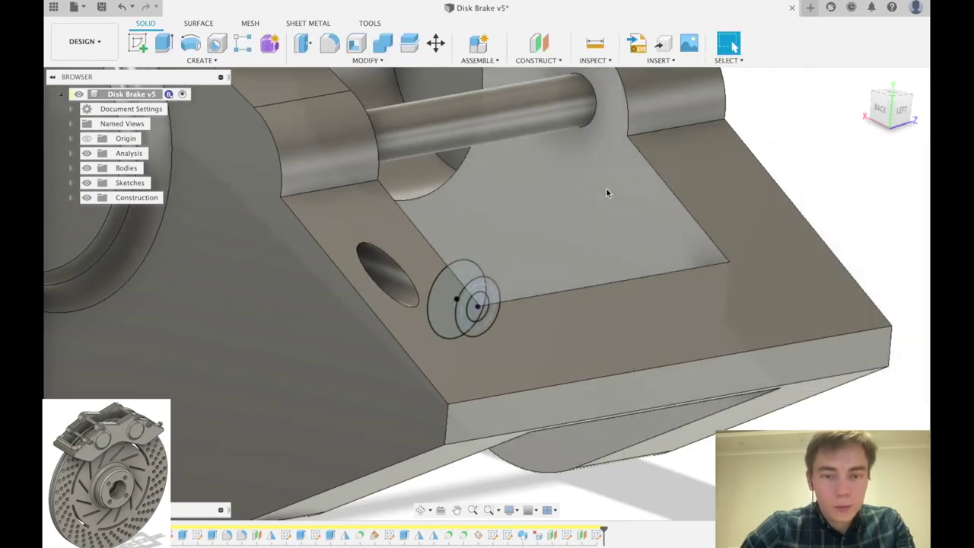
# Loft a new body from the ring profile to the 10.50 mm circle
pyautogui.click(199, 60)
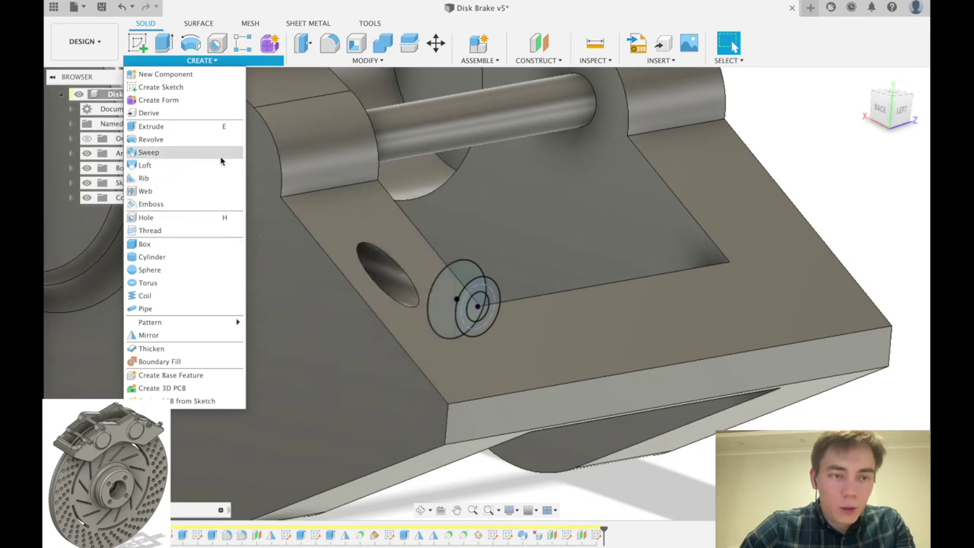
pyautogui.click(145, 165)
pyautogui.scroll(3, 464, 297)
pyautogui.click(498, 286)
pyautogui.click(450, 267)
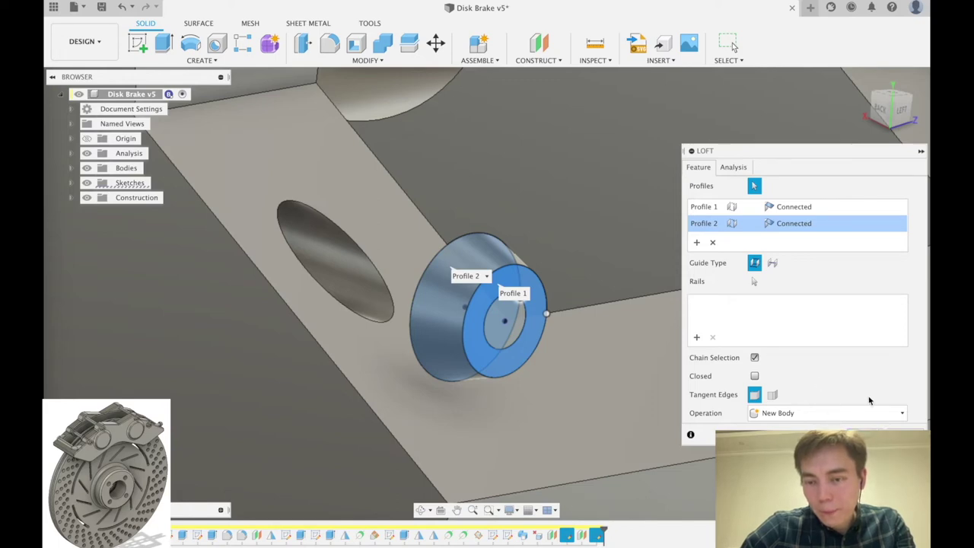
pyautogui.press('Return')
# Extrude the larger end face of the lofted body outward toward the hole in the caliper
pyautogui.keyDown('shift'); pyautogui.moveTo(564, 301); pyautogui.dragTo(688, 352, button='middle'); pyautogui.keyUp('shift')
pyautogui.click(687, 352)
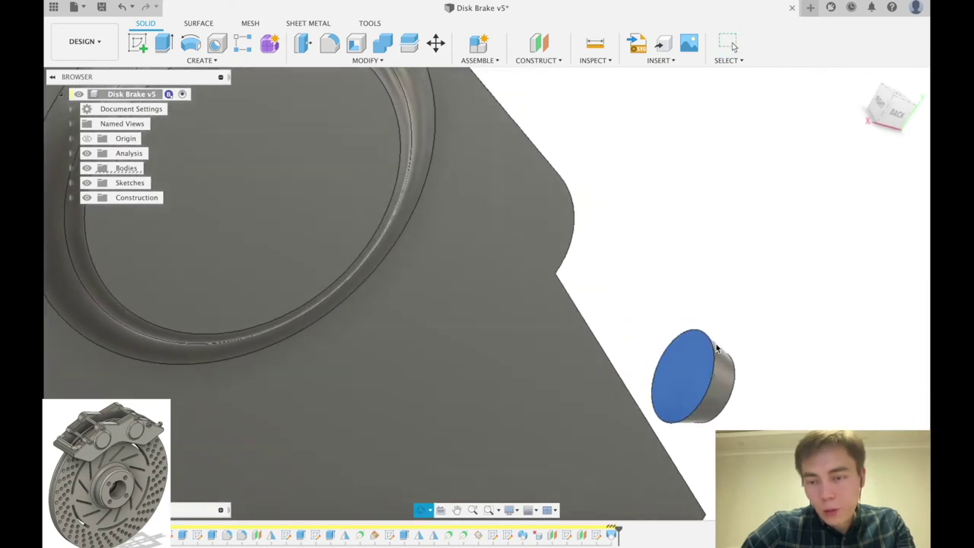
pyautogui.press('e')
pyautogui.press('Escape')
# Start a sketch on the flat end face of the extruded cylinder and make Sketch20 visible
pyautogui.keyDown('shift'); pyautogui.moveTo(715, 350); pyautogui.dragTo(742, 328, button='middle'); pyautogui.keyUp('shift')
pyautogui.click(657, 366)
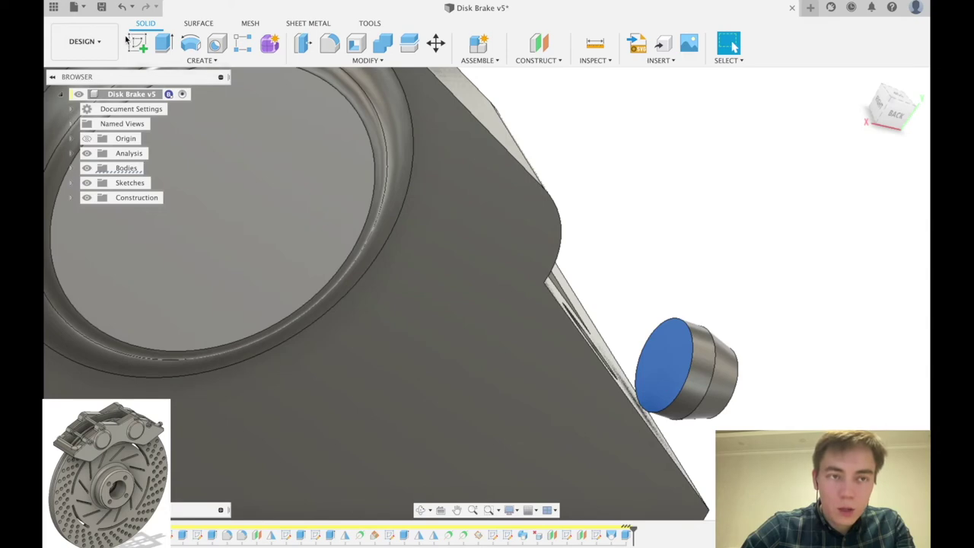
pyautogui.click(147, 46)
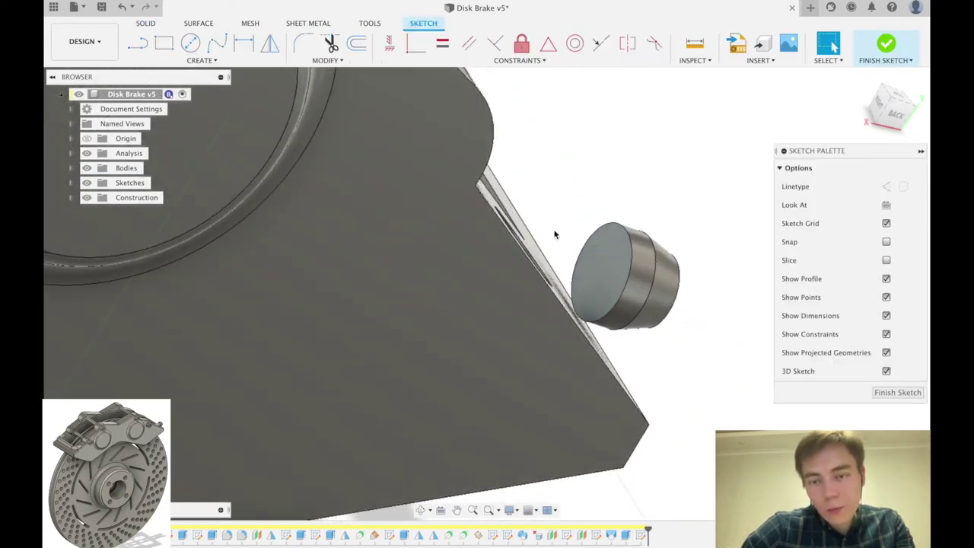
pyautogui.keyDown('shift'); pyautogui.moveTo(639, 248); pyautogui.dragTo(558, 258, button='middle'); pyautogui.keyUp('shift')
pyautogui.scroll(-3, 558, 258)
pyautogui.keyDown('shift'); pyautogui.moveTo(634, 274); pyautogui.dragTo(608, 297, button='middle'); pyautogui.keyUp('shift')
pyautogui.scroll(-4, 622, 303)
pyautogui.scroll(-2, 451, 279)
pyautogui.moveTo(315, 261); pyautogui.dragTo(400, 274, button='middle')
pyautogui.scroll(4, 400, 273)
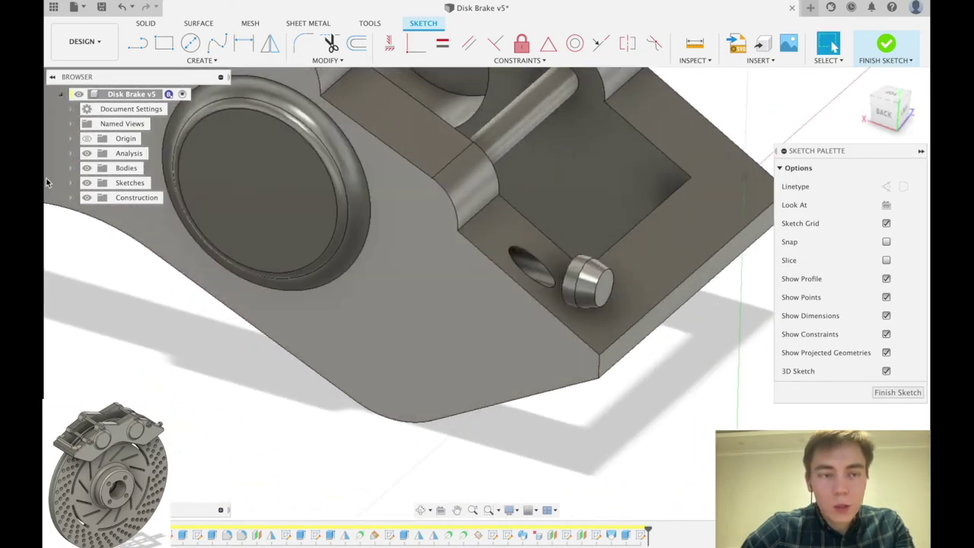
pyautogui.click(72, 183)
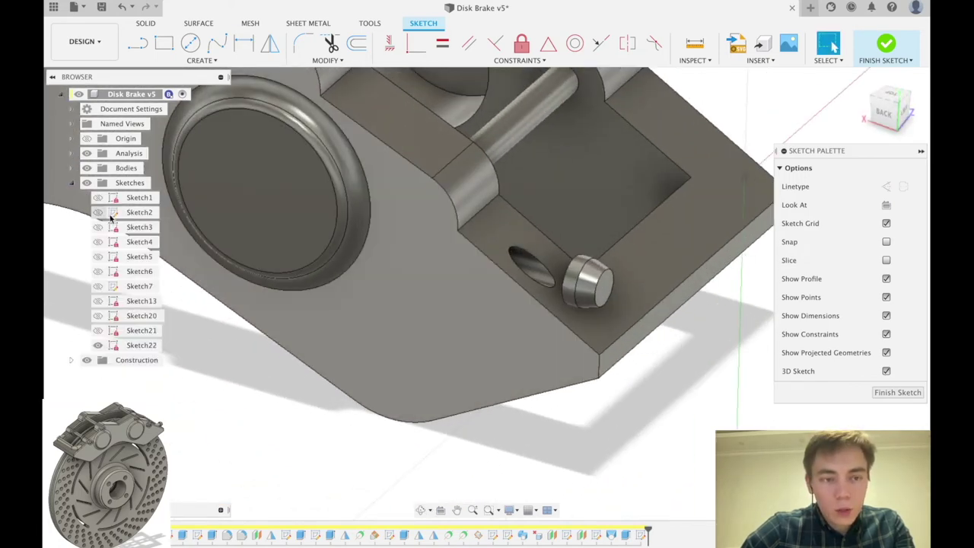
pyautogui.click(98, 331)
pyautogui.click(98, 315)
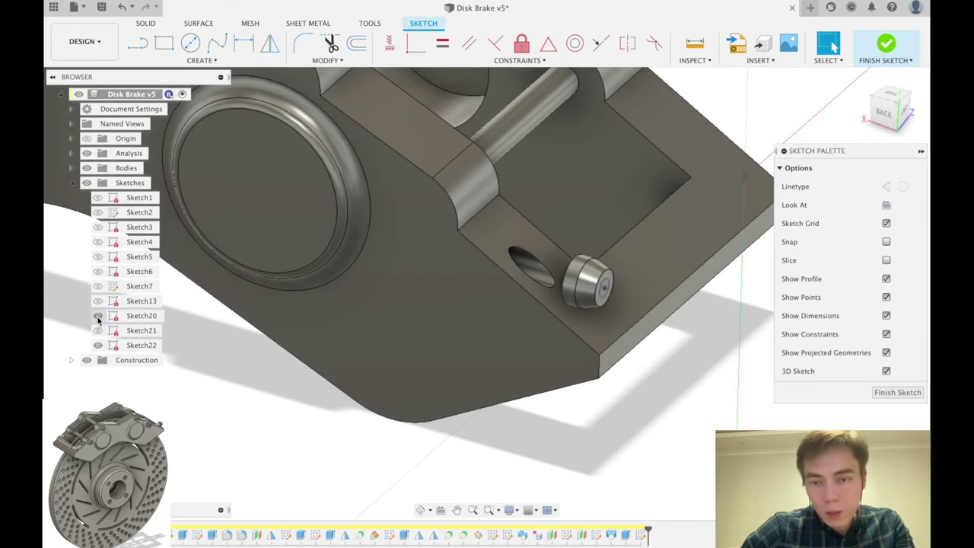
# Project the two concentric circles of Sketch20 into the new sketch and finish it
pyautogui.scroll(5, 482, 281)
pyautogui.scroll(2, 585, 283)
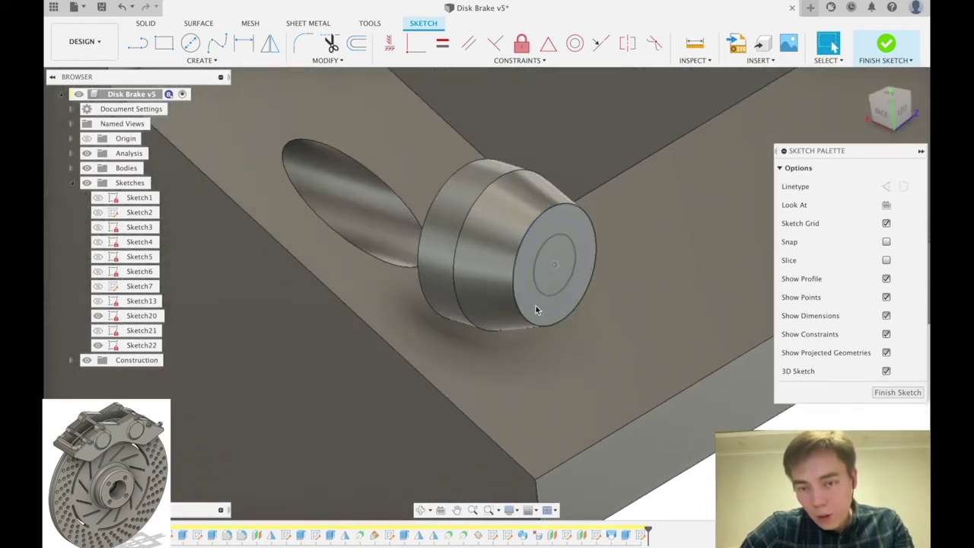
pyautogui.scroll(2, 527, 304)
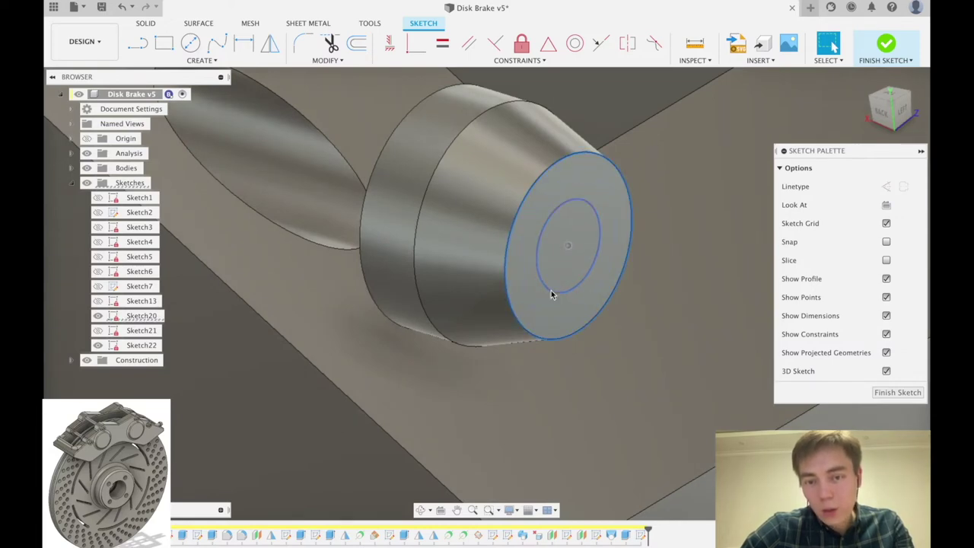
pyautogui.press('p')
pyautogui.keyDown('shift'); pyautogui.moveTo(569, 248); pyautogui.dragTo(377, 156, button='middle'); pyautogui.keyUp('shift')
pyautogui.scroll(-4, 365, 168)
pyautogui.keyDown('shift'); pyautogui.moveTo(394, 352); pyautogui.dragTo(426, 292, button='middle'); pyautogui.keyUp('shift')
pyautogui.scroll(-3, 426, 293)
pyautogui.scroll(2, 479, 301)
pyautogui.scroll(3, 604, 271)
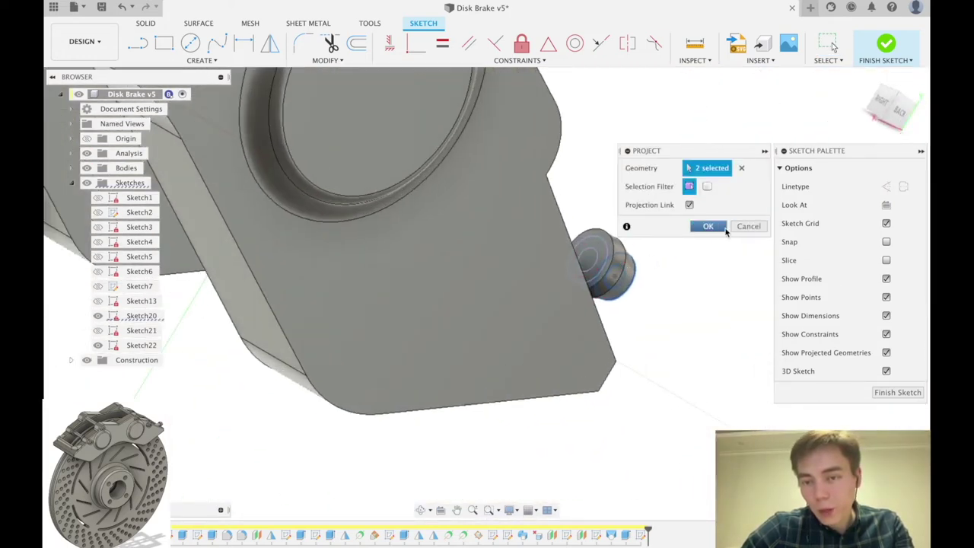
pyautogui.click(708, 226)
pyautogui.scroll(5, 675, 250)
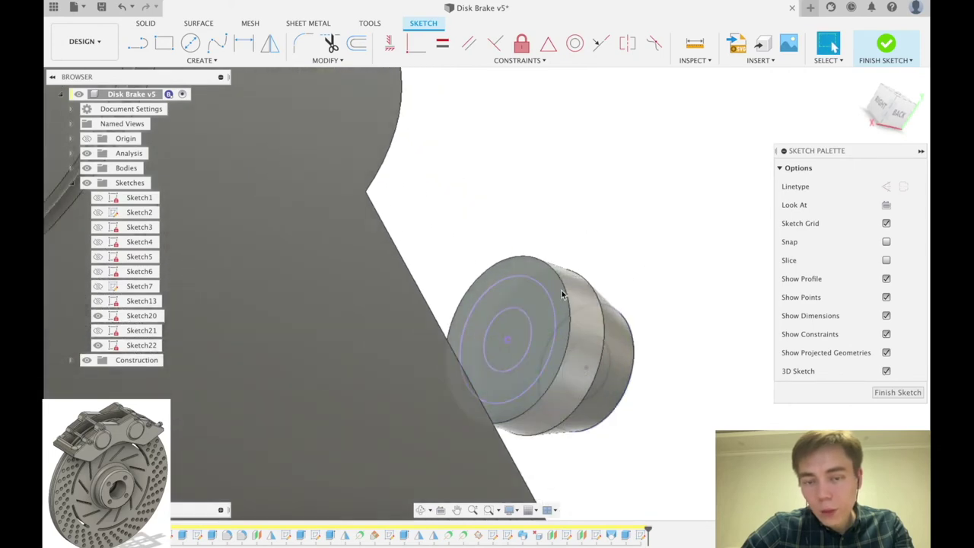
pyautogui.scroll(3, 579, 264)
pyautogui.click(886, 45)
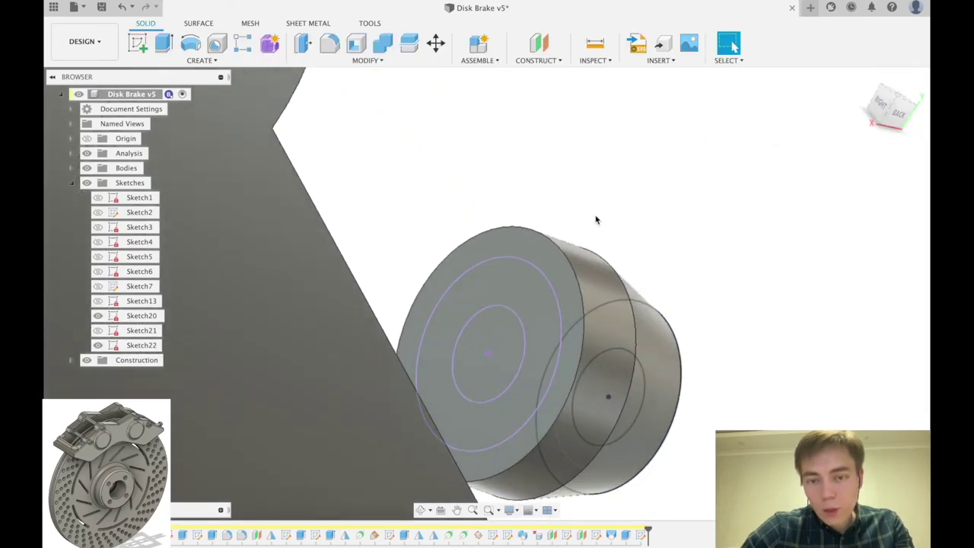
# Extrude the projected ring up to the caliper's sloped face around the hole, using the To Object extent and the Join operation
pyautogui.press('e')
pyautogui.click(550, 297)
pyautogui.scroll(-4, 669, 224)
pyautogui.keyDown('shift'); pyautogui.moveTo(656, 248); pyautogui.dragTo(391, 268, button='middle'); pyautogui.keyUp('shift')
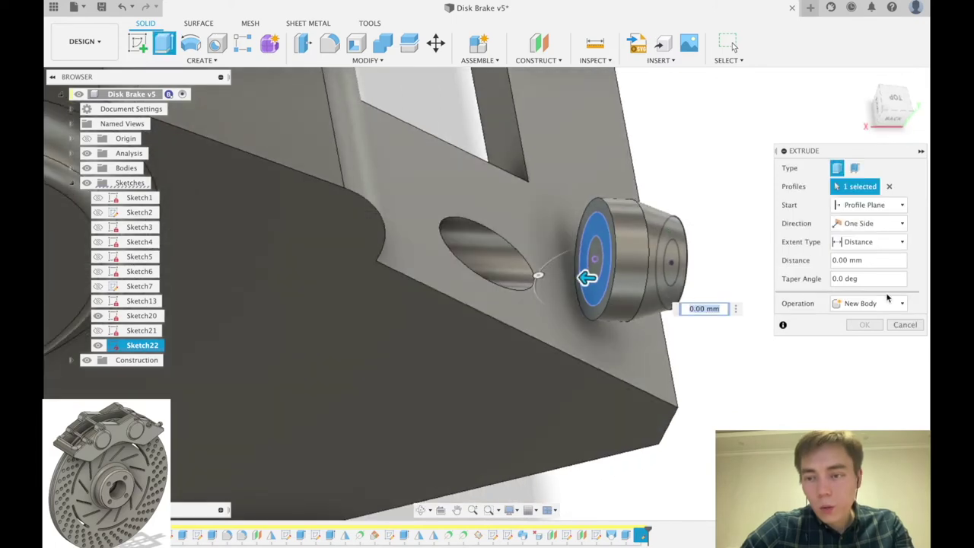
pyautogui.click(873, 242)
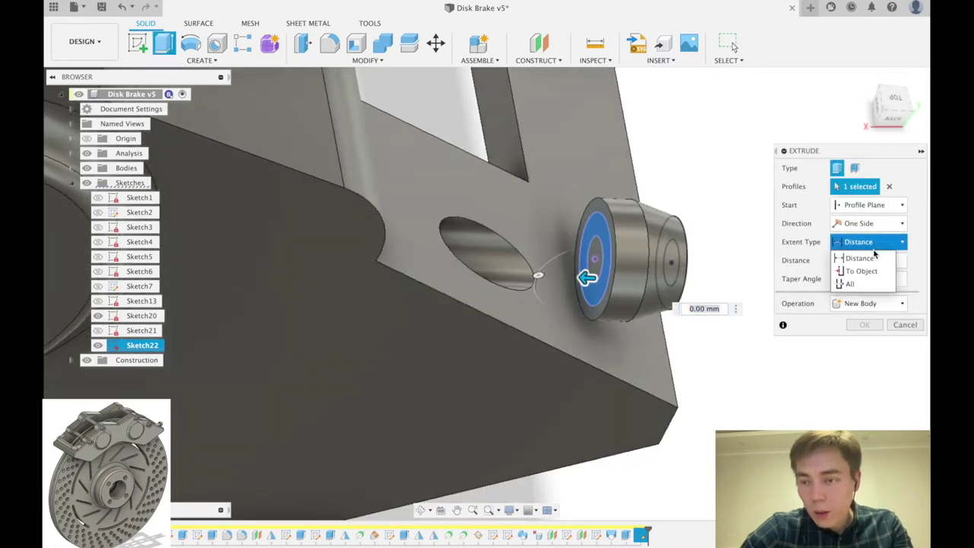
pyautogui.click(861, 271)
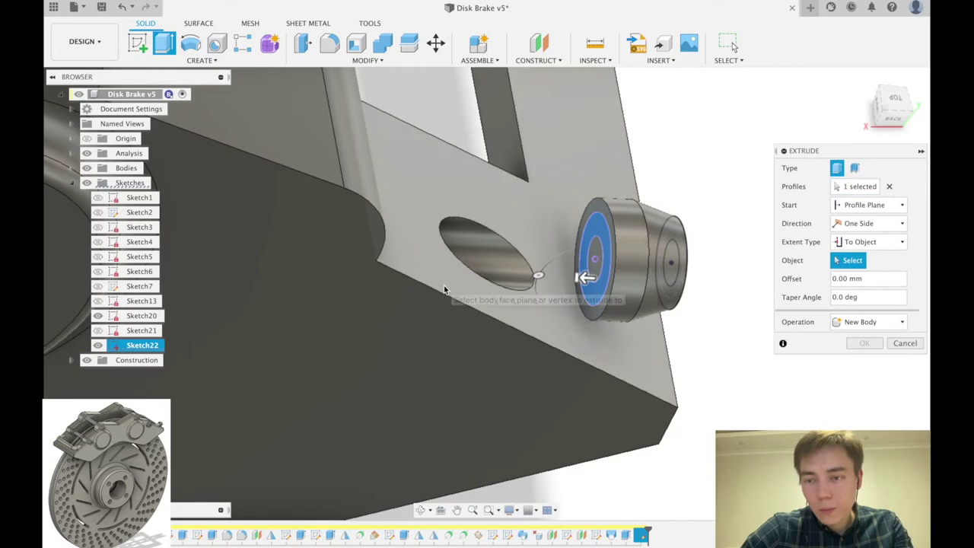
pyautogui.click(446, 289)
pyautogui.moveTo(479, 319)
pyautogui.keyDown('shift'); pyautogui.mouseDown(button='middle')
pyautogui.moveTo(461, 300)
pyautogui.moveTo(471, 317)
pyautogui.mouseUp(button='middle'); pyautogui.keyUp('shift')
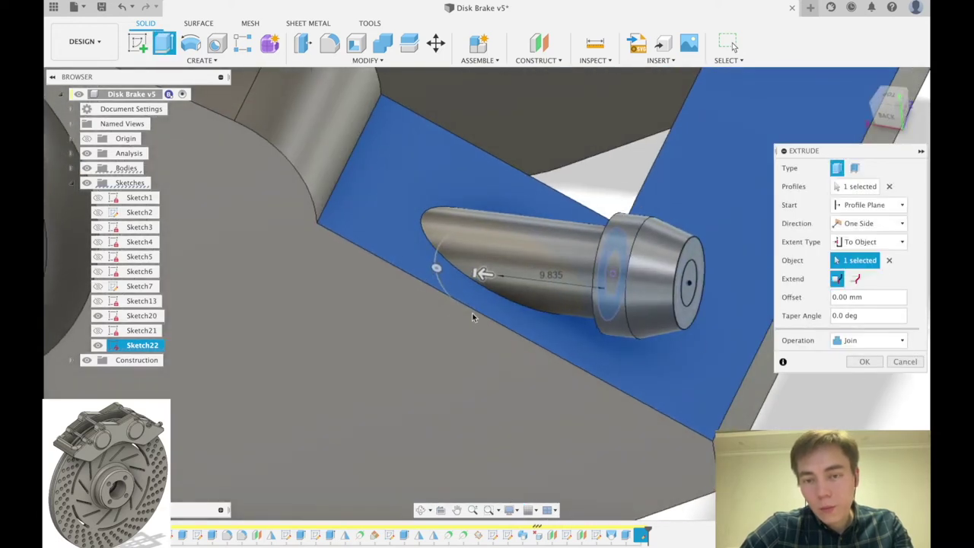
pyautogui.click(869, 363)
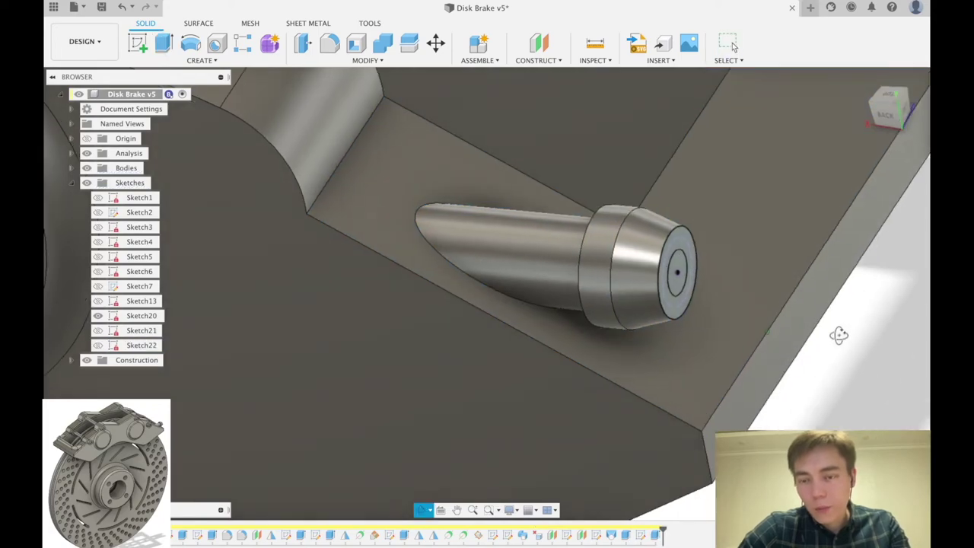
# Cut the inner circle of Sketch20 -11.00 mm deep into the tapered end of the fitting
pyautogui.keyDown('shift'); pyautogui.moveTo(839, 336); pyautogui.dragTo(815, 347, button='middle'); pyautogui.keyUp('shift')
pyautogui.middleClick(814, 347)
pyautogui.middleClick(814, 347)
pyautogui.scroll(5, 637, 445)
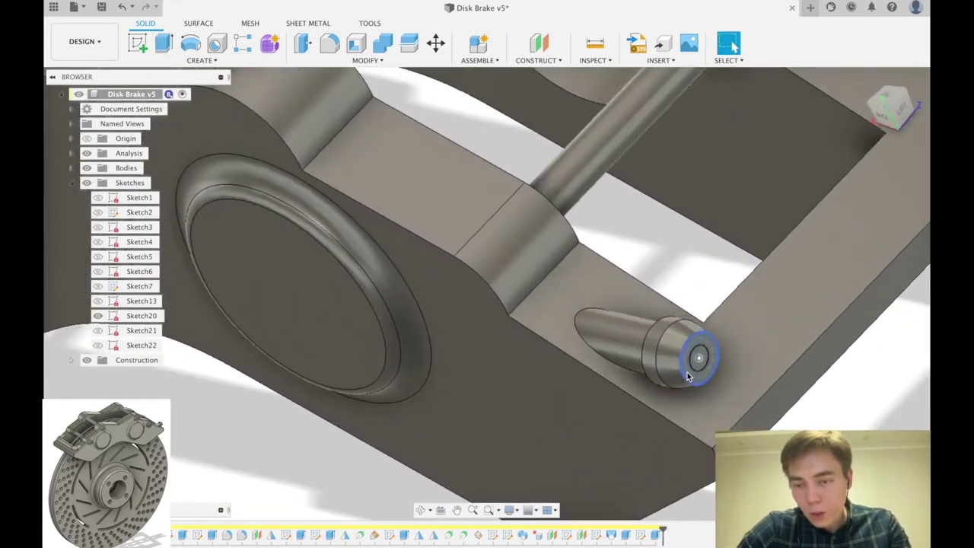
pyautogui.scroll(5, 687, 376)
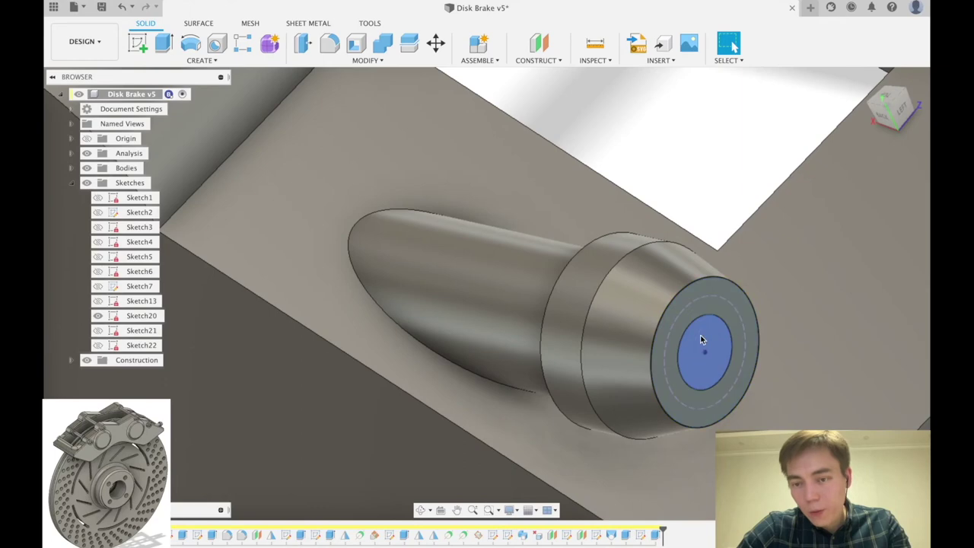
pyautogui.press('e')
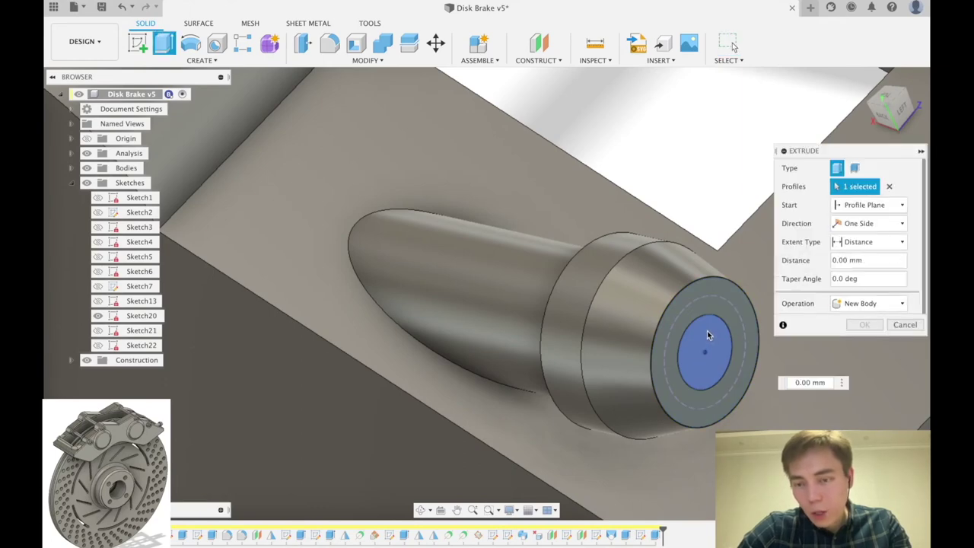
pyautogui.scroll(-3, 719, 344)
pyautogui.moveTo(694, 343); pyautogui.dragTo(597, 338)
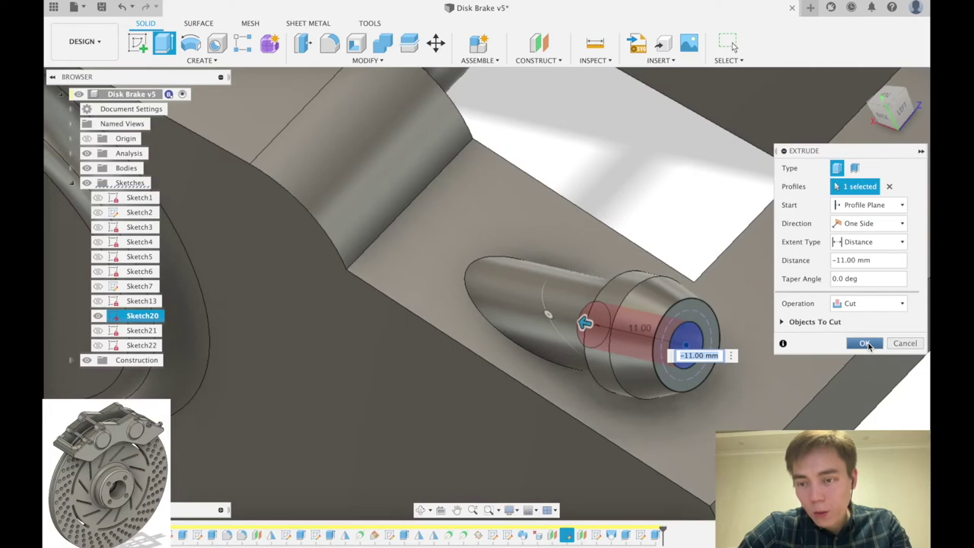
pyautogui.click(863, 343)
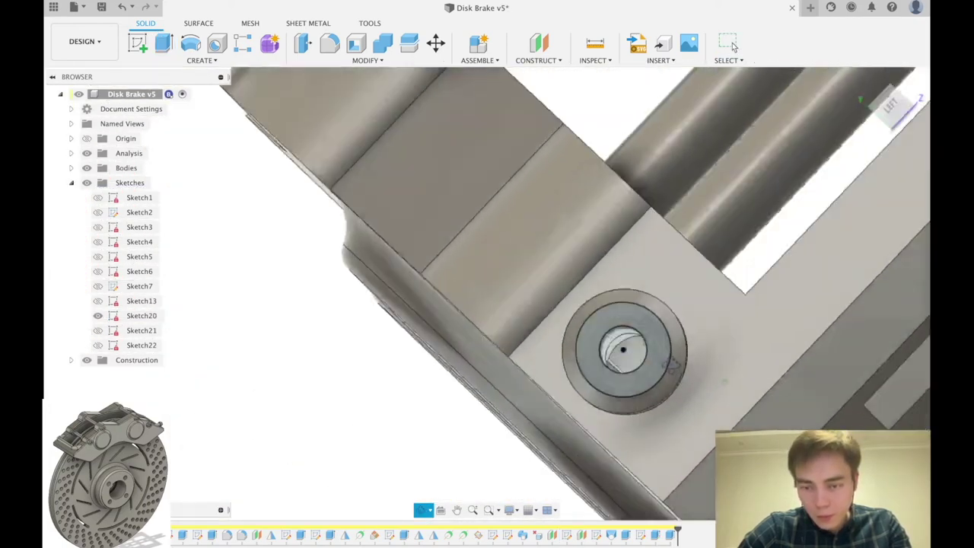
# Hide Sketch20, collapse the sketch list and check the bored fitting on the caliper
pyautogui.keyDown('shift'); pyautogui.moveTo(671, 365); pyautogui.dragTo(655, 355, button='middle'); pyautogui.keyUp('shift')
pyautogui.scroll(-3, 609, 349)
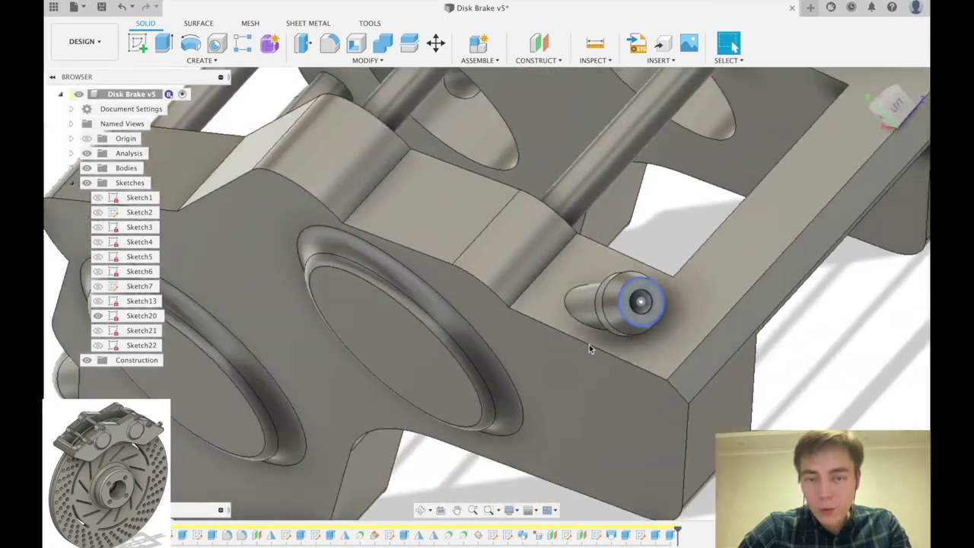
pyautogui.click(98, 315)
pyautogui.click(71, 183)
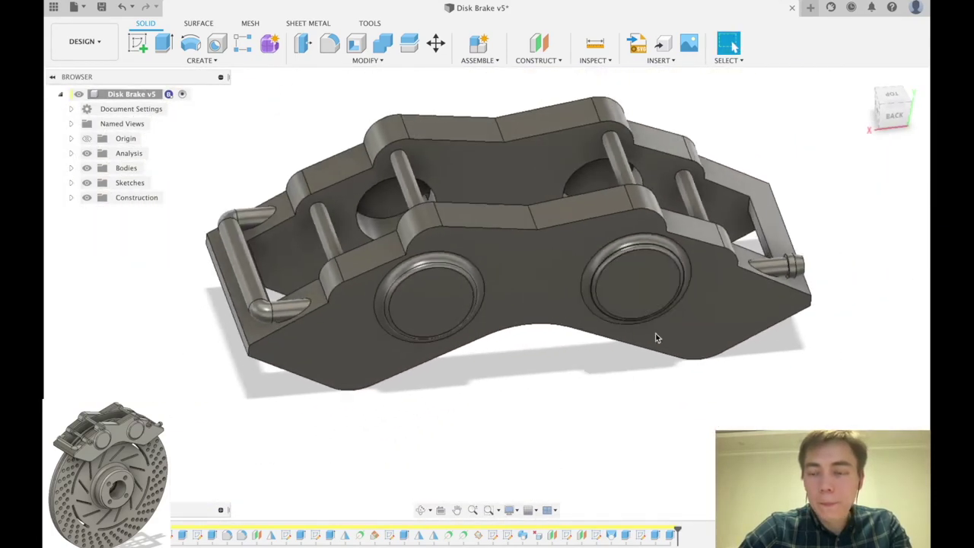
pyautogui.keyDown('shift'); pyautogui.moveTo(657, 338); pyautogui.dragTo(634, 259, button='middle'); pyautogui.keyUp('shift')
pyautogui.scroll(5, 565, 247)
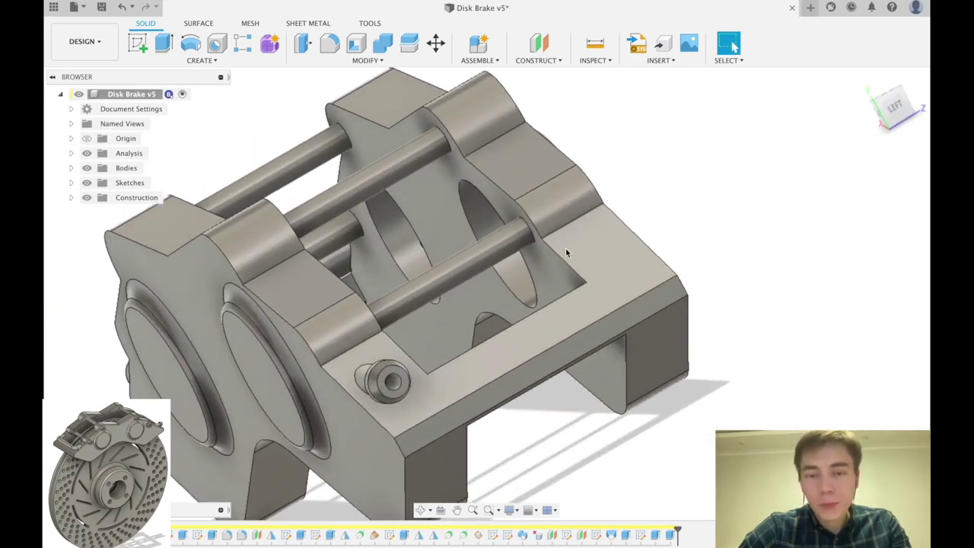
# Start a new sketch on the caliper's flat outer side face around the two piston bosses
pyautogui.scroll(-6, 565, 246)
pyautogui.scroll(8, 572, 279)
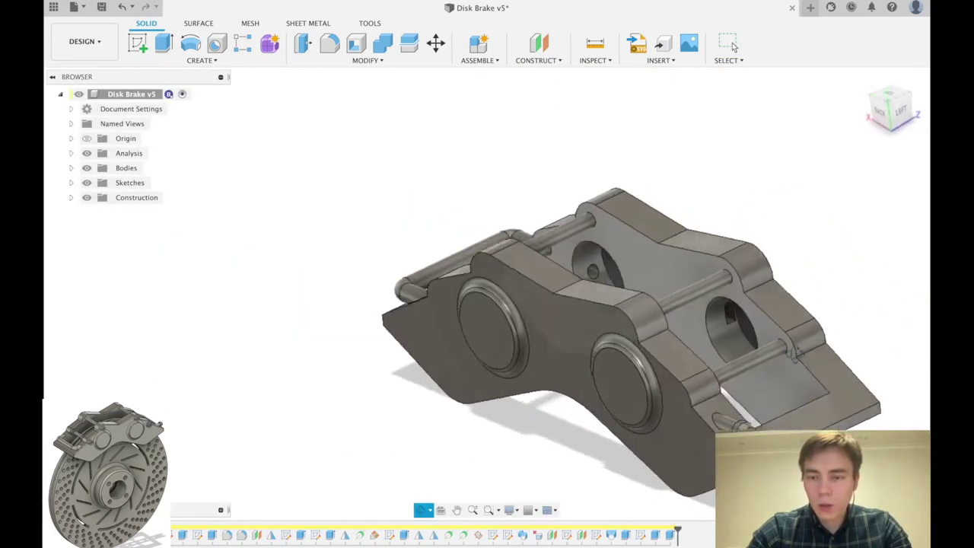
pyautogui.scroll(2, 628, 279)
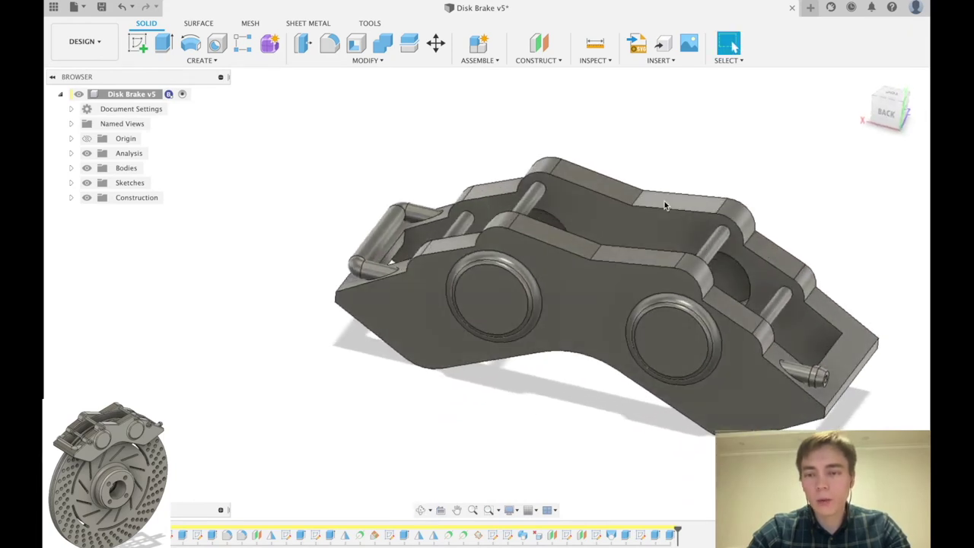
pyautogui.scroll(2, 648, 223)
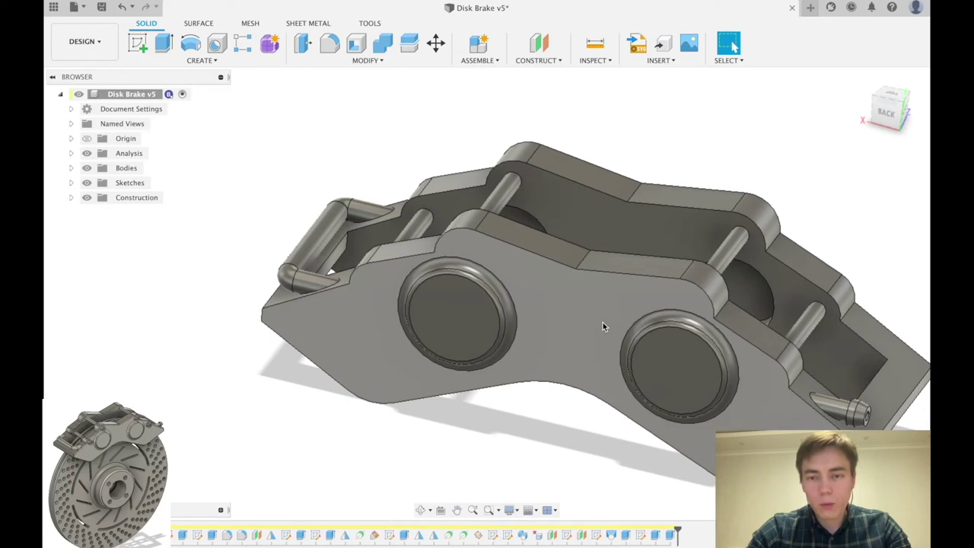
pyautogui.click(604, 323)
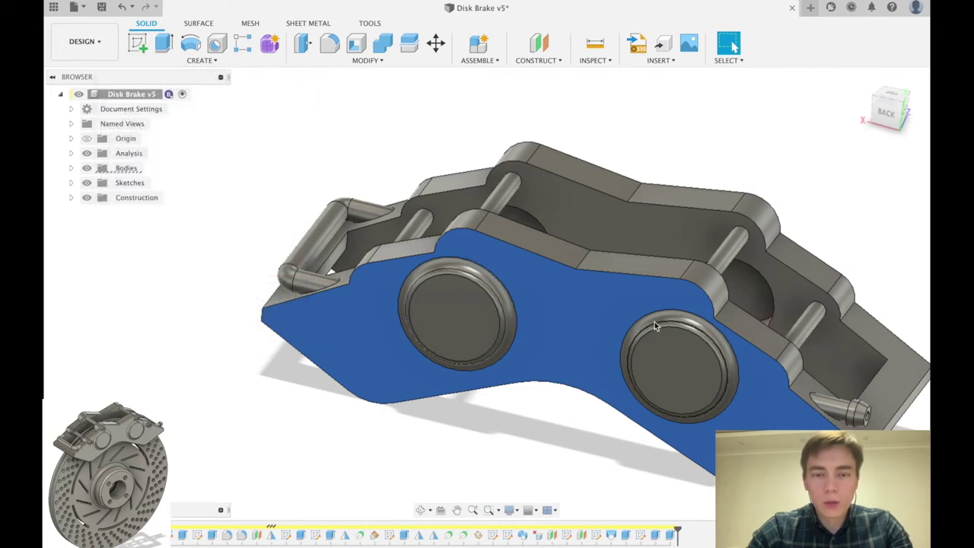
pyautogui.click(137, 44)
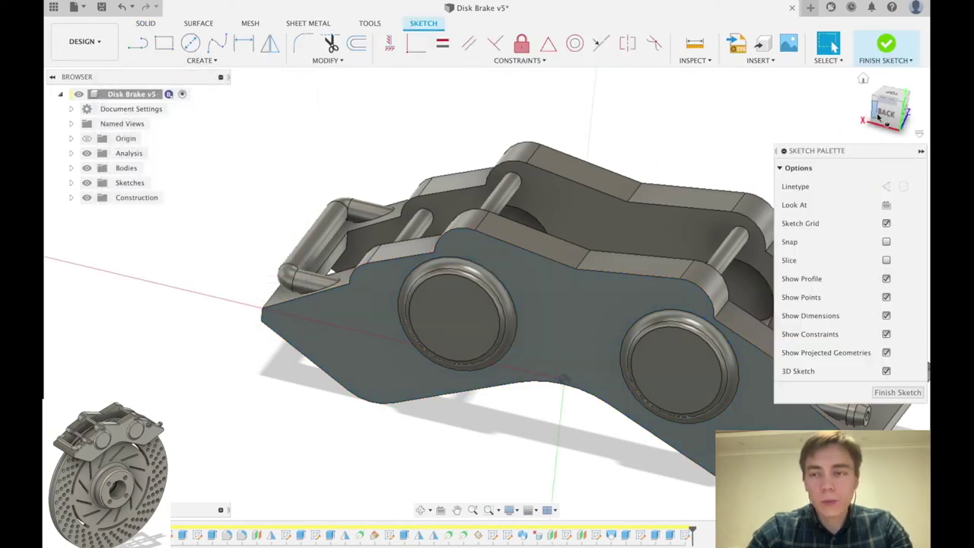
# Project the circular end edges of the four cross pins into the new sketch
pyautogui.keyDown('shift'); pyautogui.moveTo(865, 126); pyautogui.dragTo(603, 176, button='middle'); pyautogui.keyUp('shift')
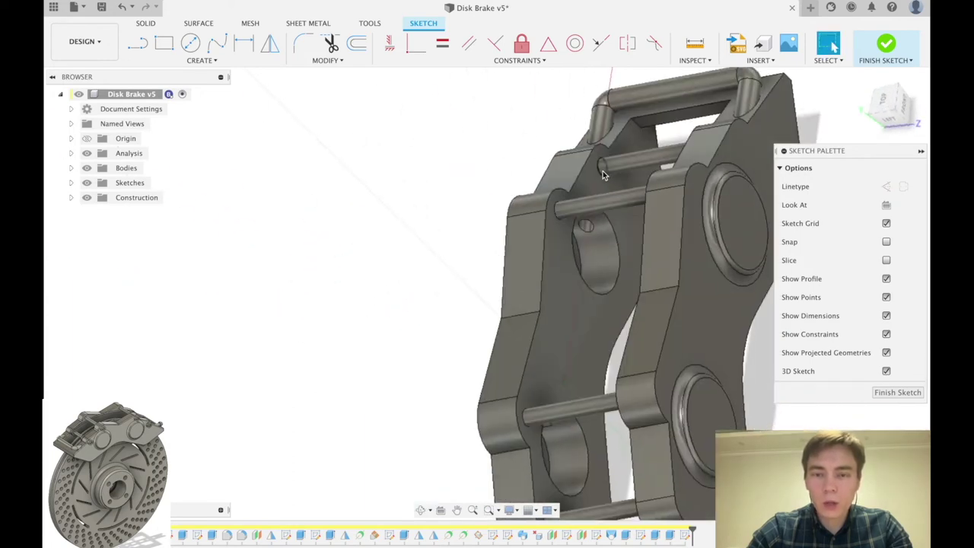
pyautogui.click(599, 168)
pyautogui.keyDown('shift'); pyautogui.click(558, 217); pyautogui.keyUp('shift')
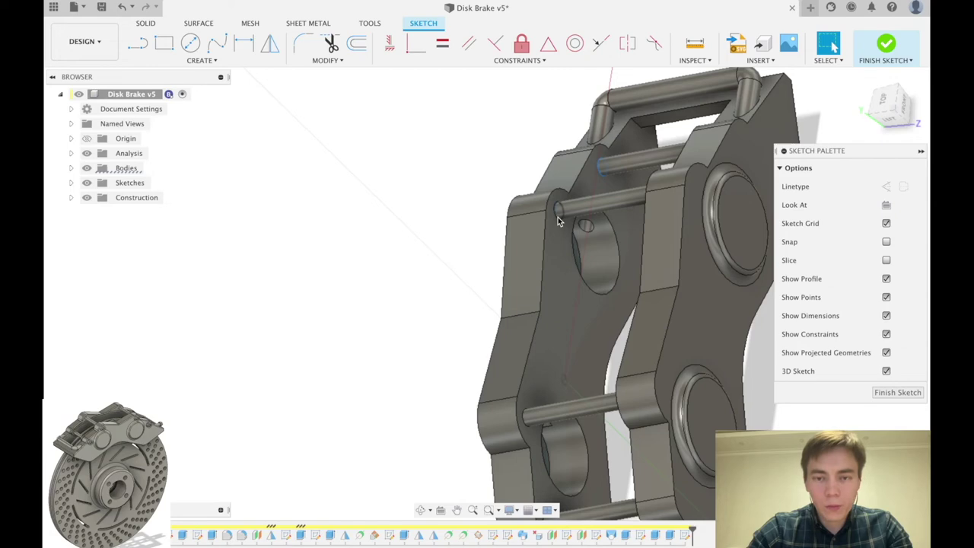
pyautogui.keyDown('shift'); pyautogui.click(523, 418); pyautogui.keyUp('shift')
pyautogui.scroll(-3, 445, 243)
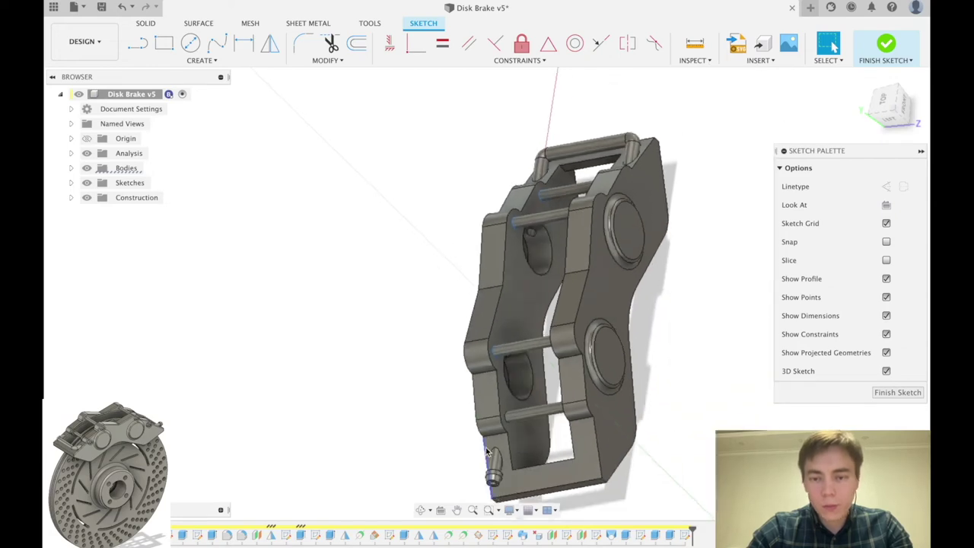
pyautogui.scroll(4, 494, 475)
pyautogui.scroll(-3, 506, 392)
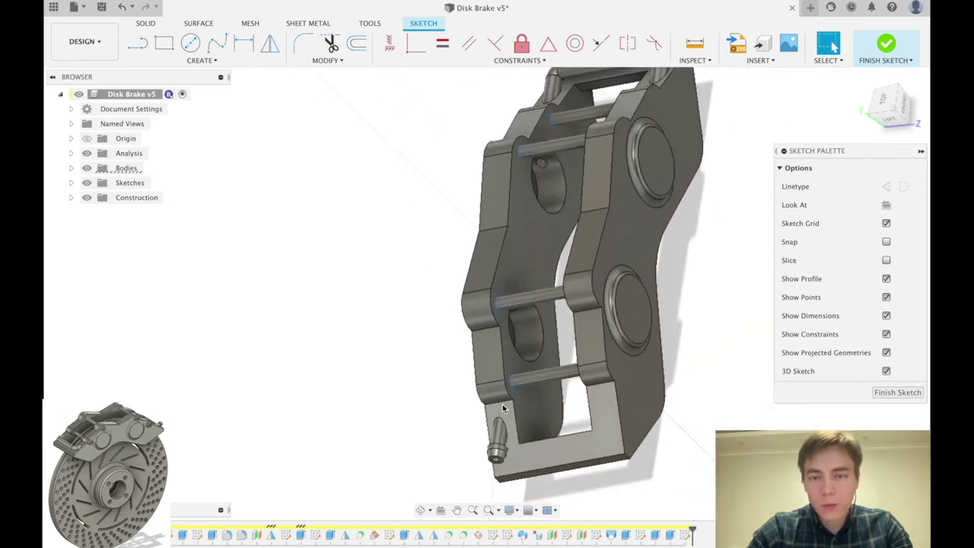
pyautogui.press('p')
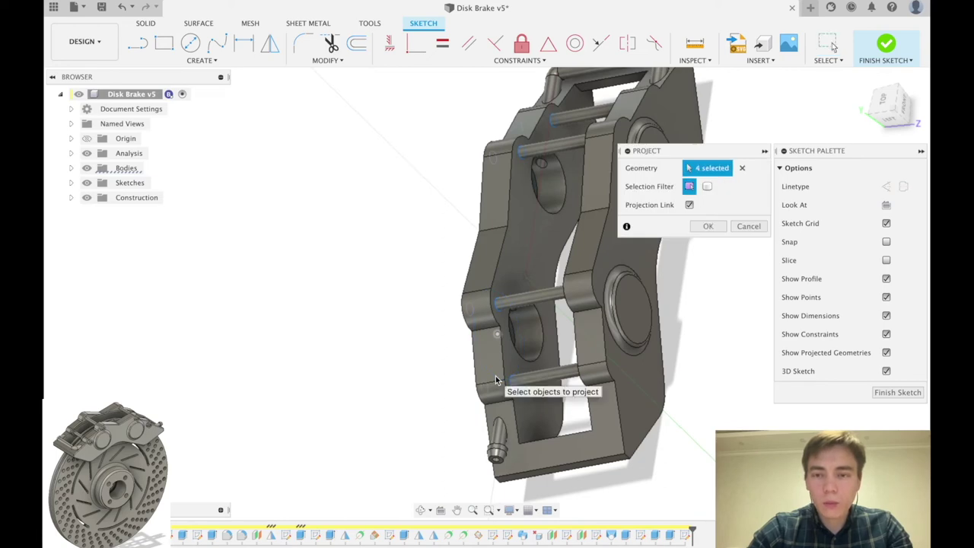
pyautogui.press('Return')
# Convert the four projected pin circles to construction geometry
pyautogui.keyDown('shift'); pyautogui.moveTo(466, 320); pyautogui.dragTo(526, 184, button='middle'); pyautogui.keyUp('shift')
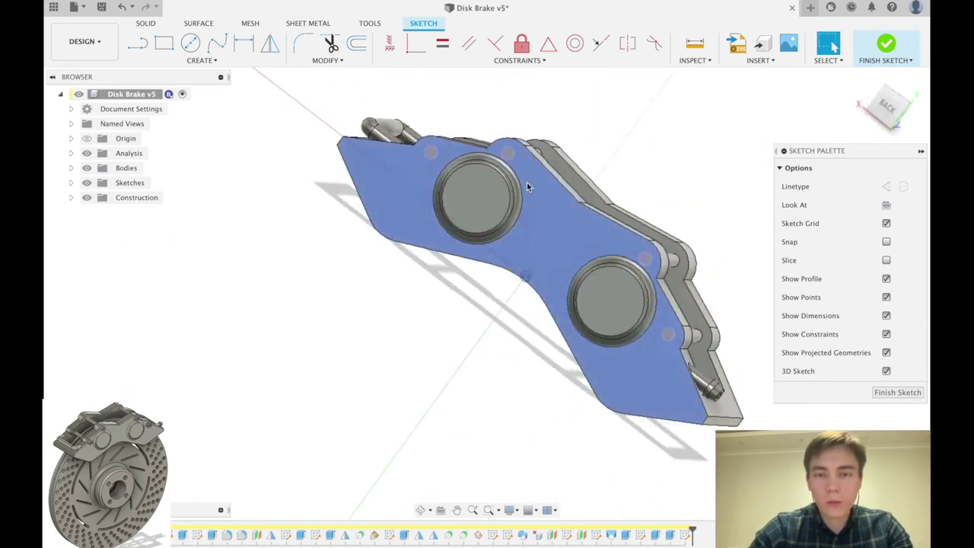
pyautogui.scroll(3, 500, 155)
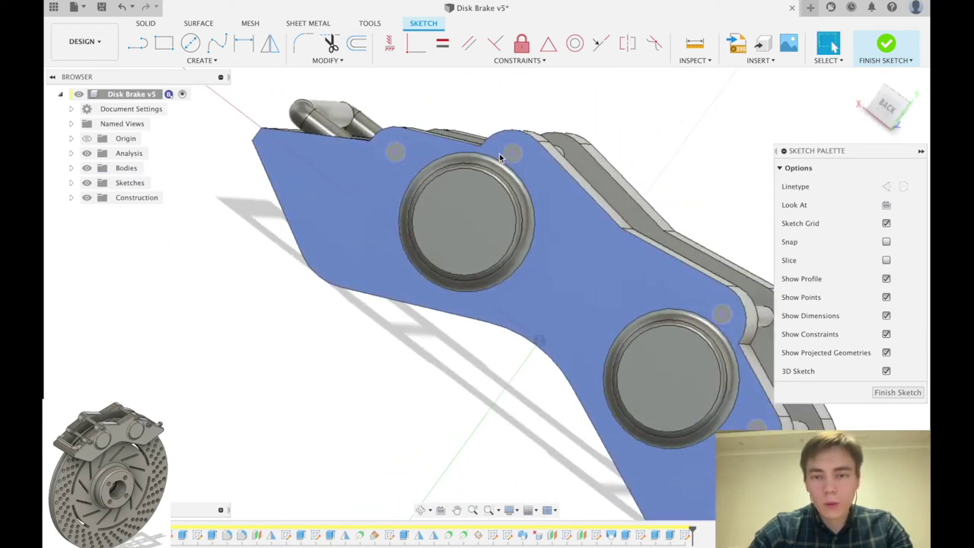
pyautogui.click(889, 106)
pyautogui.click(407, 223)
pyautogui.keyDown('shift'); pyautogui.click(473, 174); pyautogui.keyUp('shift')
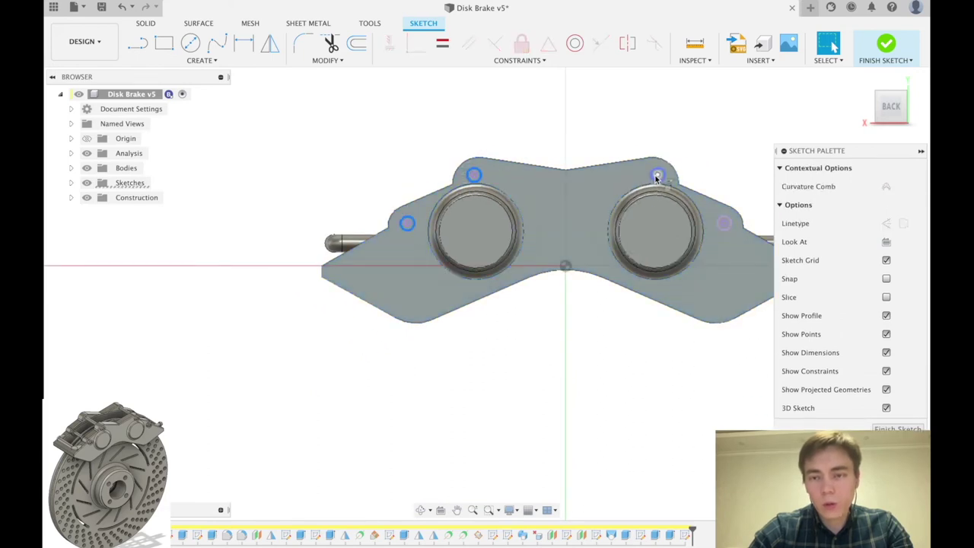
pyautogui.keyDown('shift'); pyautogui.click(727, 226); pyautogui.keyUp('shift')
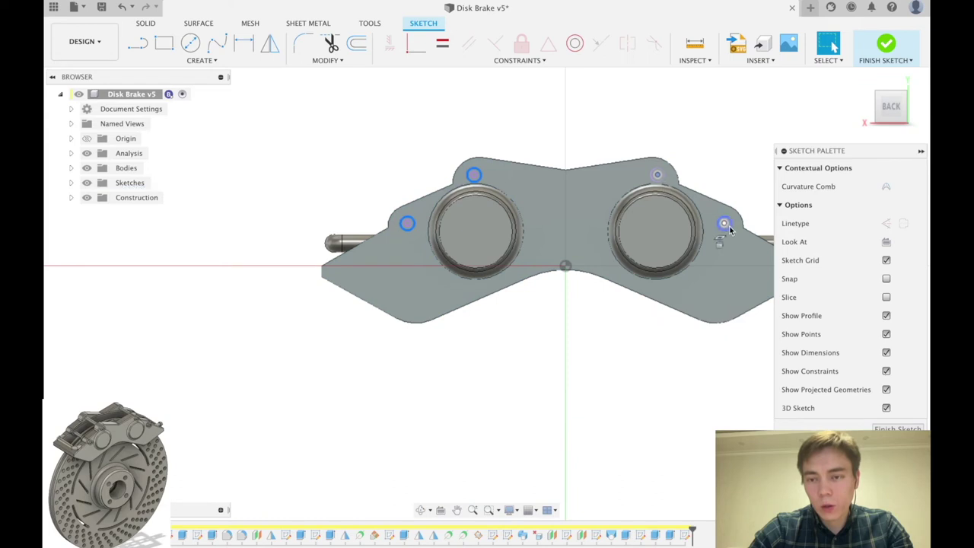
pyautogui.keyDown('shift'); pyautogui.click(659, 176); pyautogui.keyUp('shift')
pyautogui.click(792, 109)
pyautogui.scroll(-3, 499, 210)
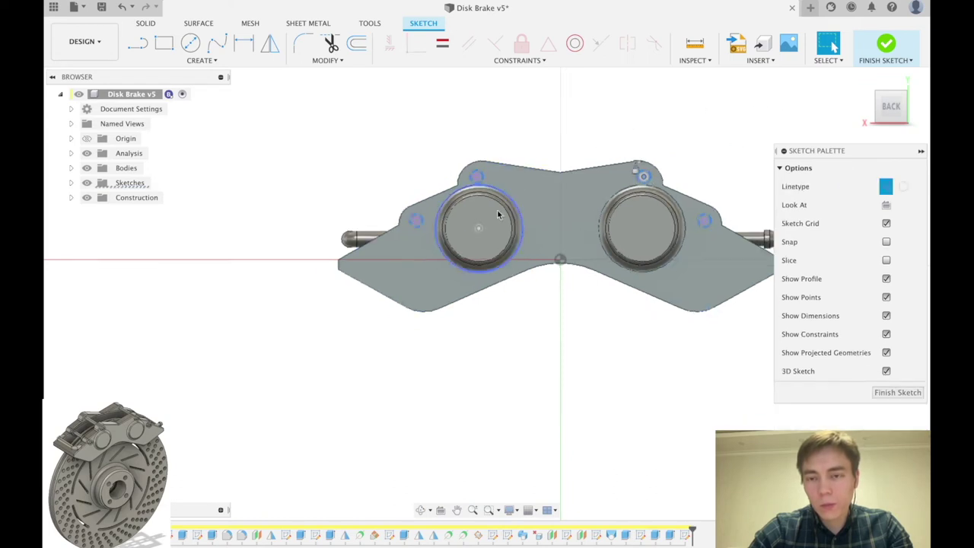
# Draw a circle centred on the outer projected pin circle near the swept pipe and dimension its diameter to 12 mm
pyautogui.scroll(4, 426, 202)
pyautogui.scroll(4, 386, 273)
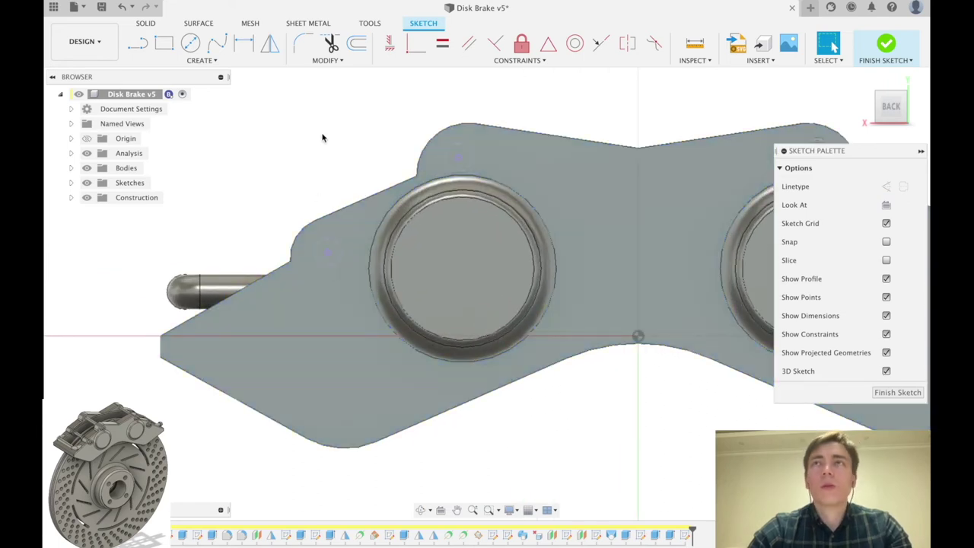
pyautogui.scroll(2, 359, 277)
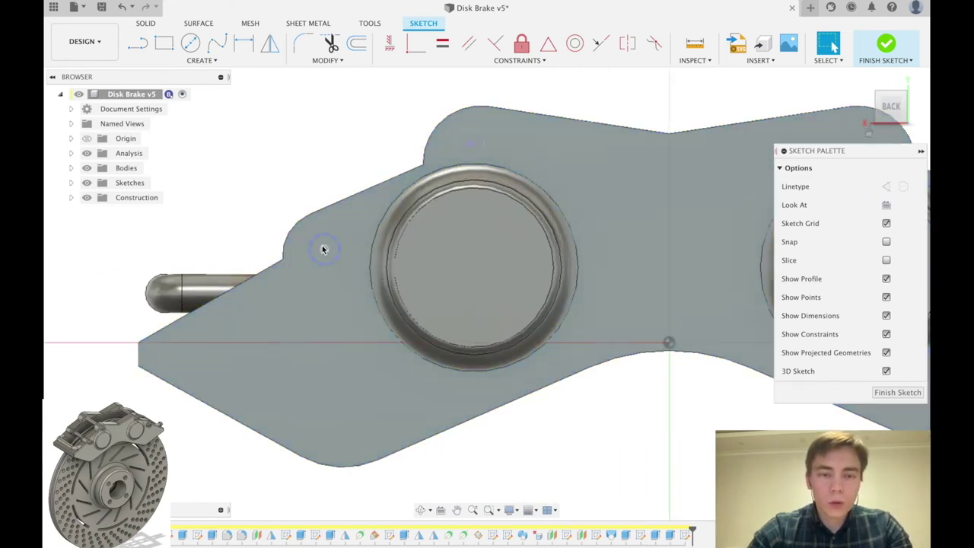
pyautogui.press('c')
pyautogui.click(324, 250)
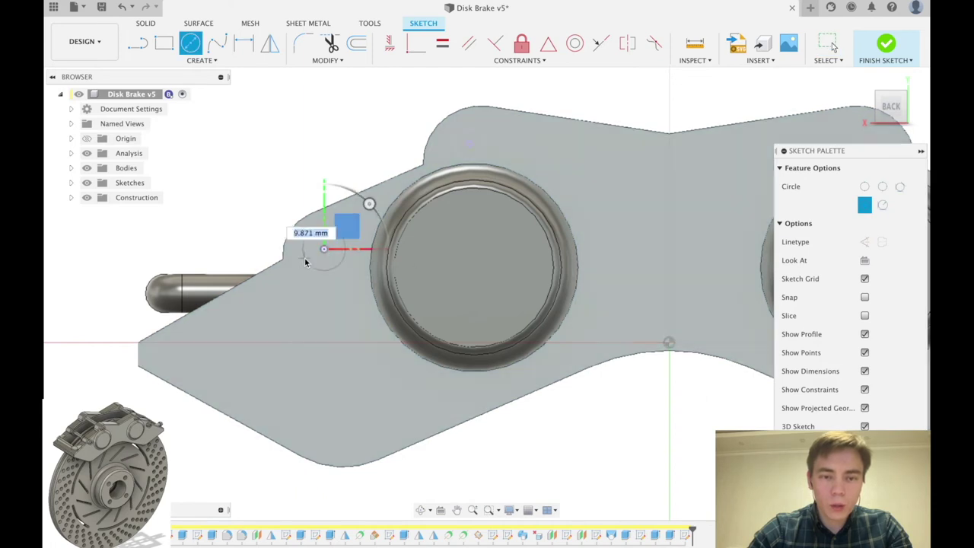
pyautogui.click(306, 269)
pyautogui.press('Escape')
pyautogui.press('d')
pyautogui.click(325, 275)
pyautogui.click(324, 296)
pyautogui.write('12')
pyautogui.press('Return')
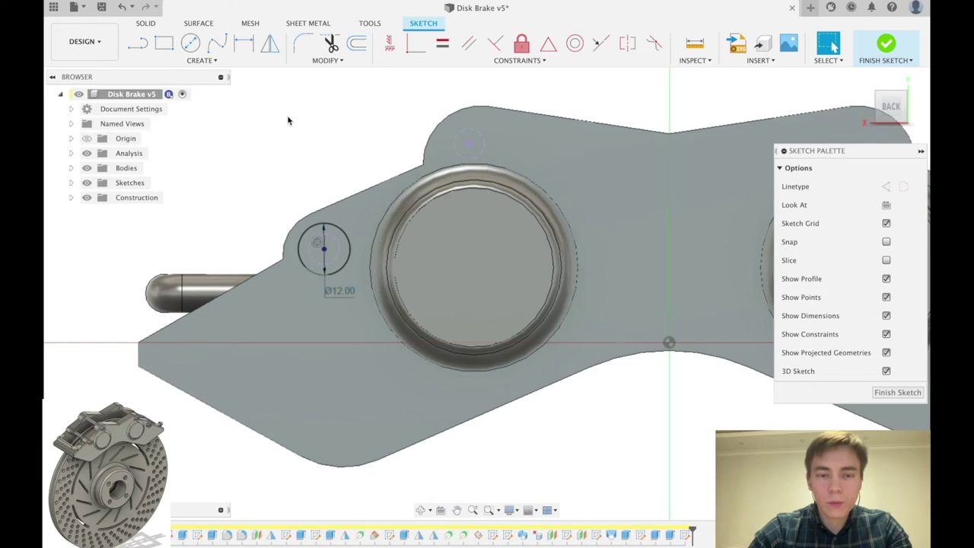
pyautogui.press('c')
pyautogui.click(468, 143)
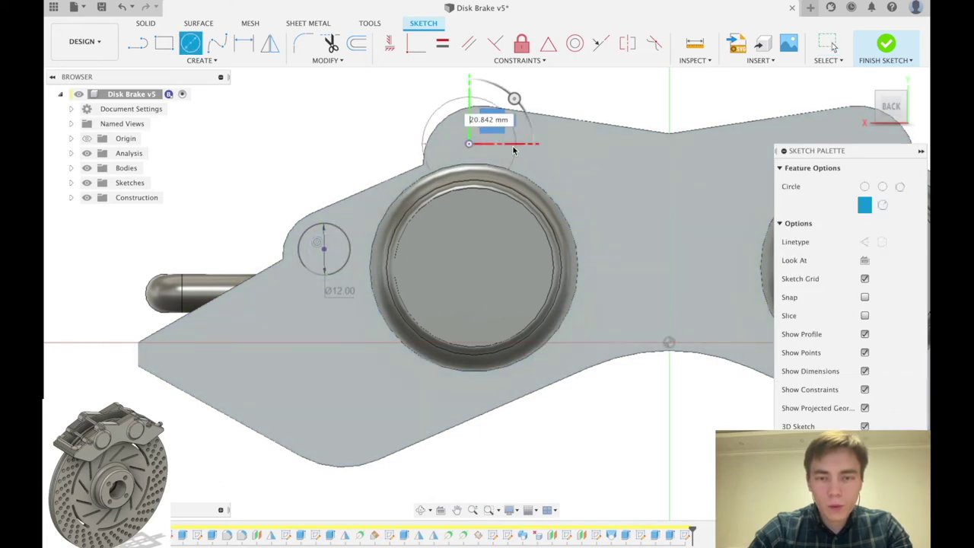
pyautogui.press('Escape')
pyautogui.scroll(-2, 422, 161)
pyautogui.scroll(3, 420, 165)
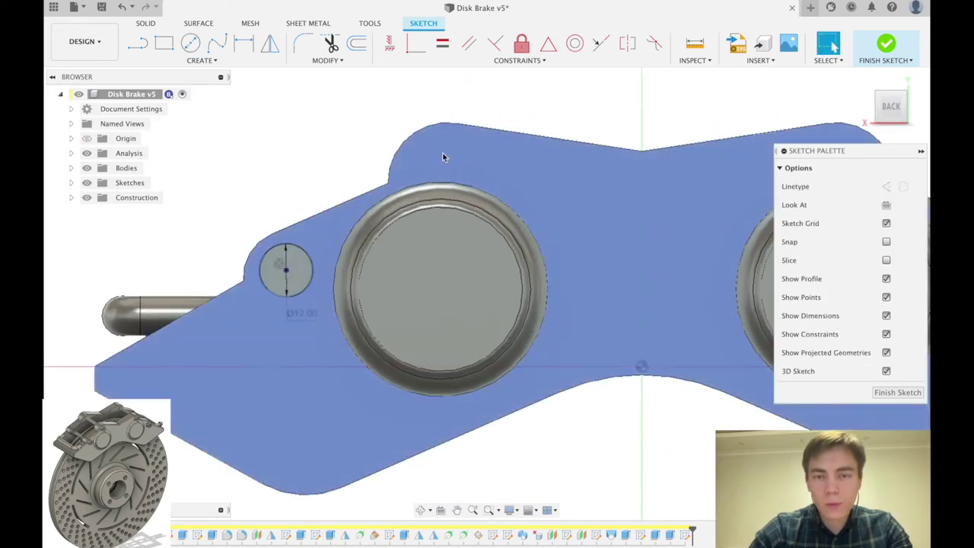
# Draw three more circles, one centred on each of the remaining projected pin circles
pyautogui.press('c')
pyautogui.click(439, 164)
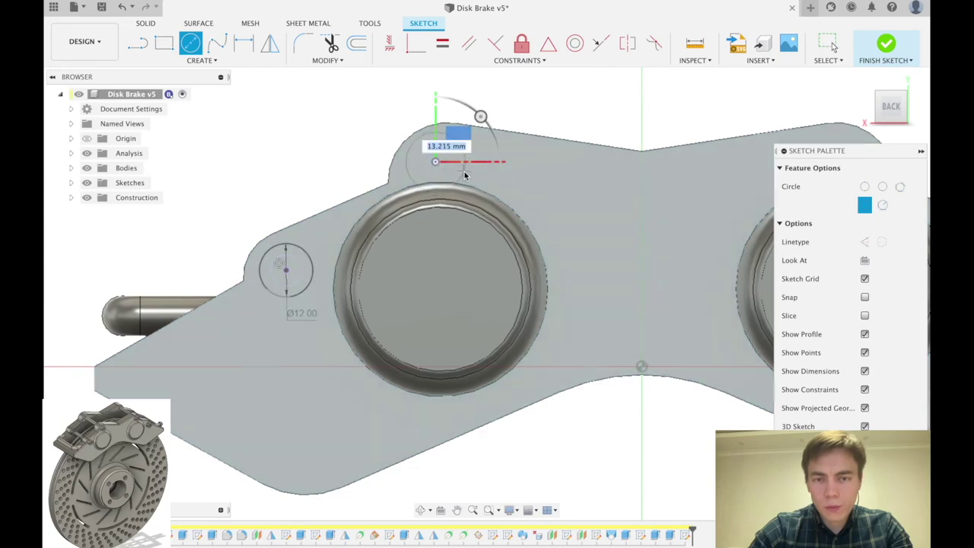
pyautogui.click(465, 173)
pyautogui.scroll(-2, 331, 208)
pyautogui.scroll(1, 708, 220)
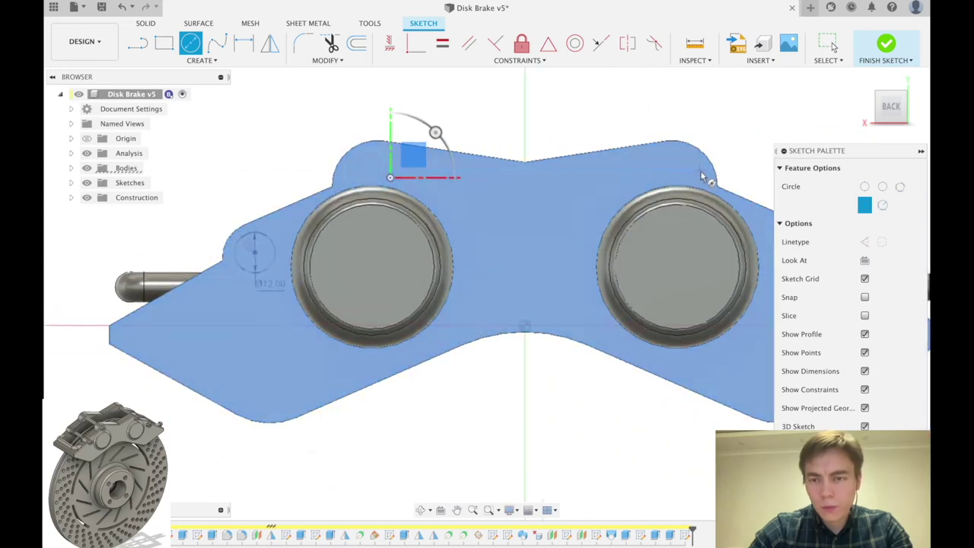
pyautogui.click(682, 169)
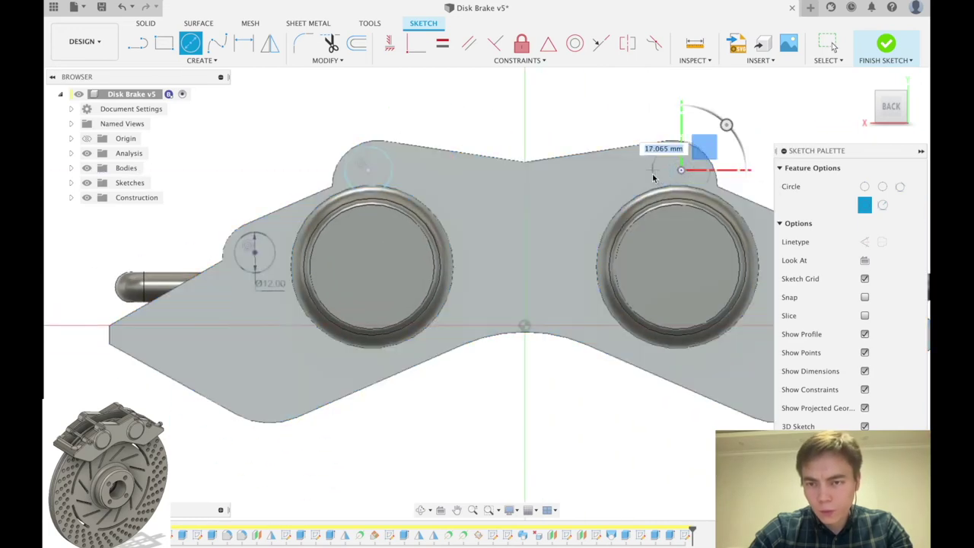
pyautogui.click(656, 172)
pyautogui.scroll(-2, 534, 203)
pyautogui.scroll(3, 764, 251)
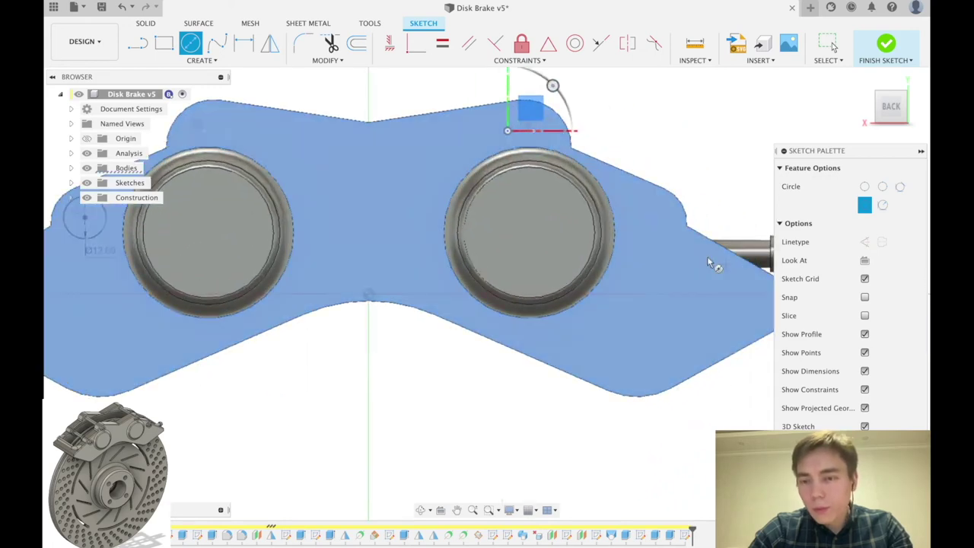
pyautogui.scroll(-2, 652, 220)
pyautogui.click(646, 222)
pyautogui.scroll(3, 651, 229)
pyautogui.click(656, 237)
pyautogui.press('Escape')
pyautogui.scroll(-3, 694, 149)
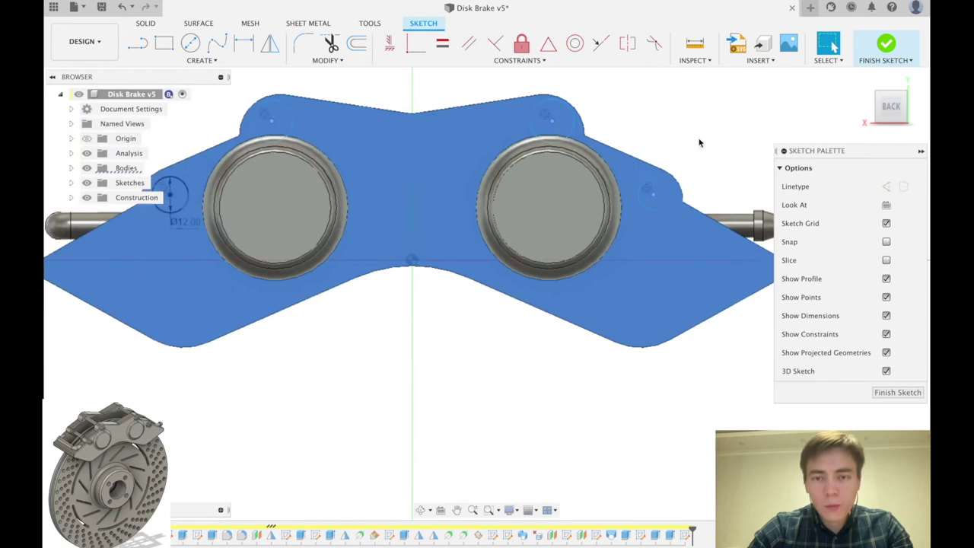
# Constrain the three new circles equal to the 12 mm circle and finish the sketch
pyautogui.click(669, 179)
pyautogui.click(593, 121)
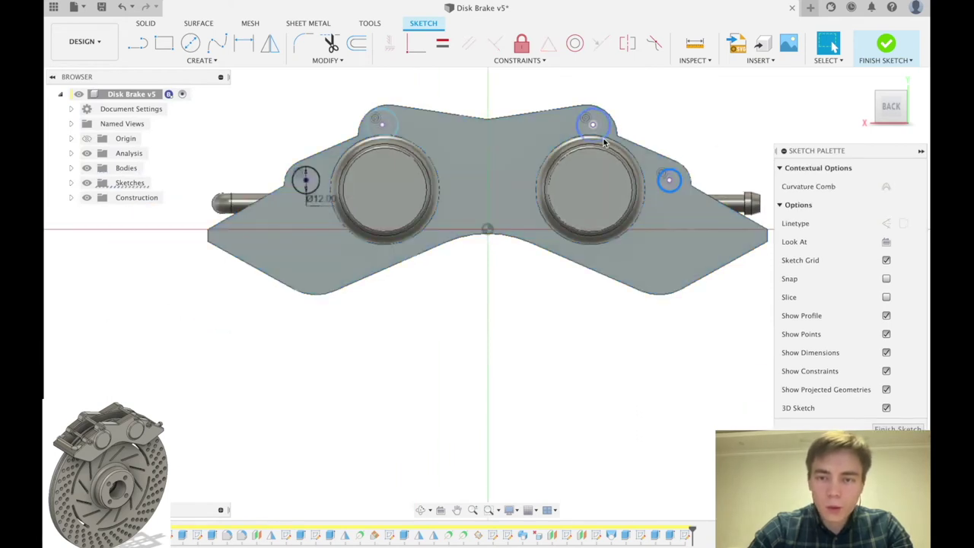
pyautogui.click(398, 131)
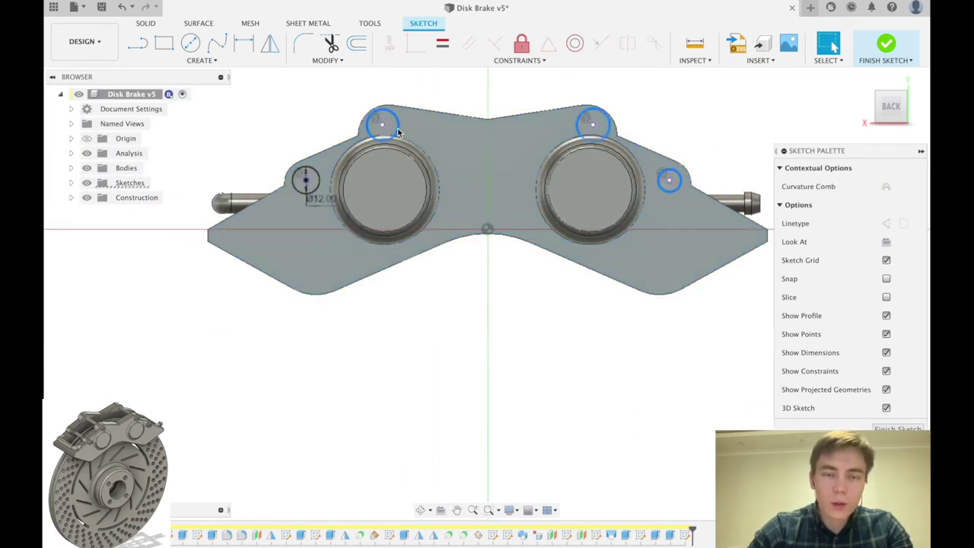
pyautogui.click(444, 44)
pyautogui.press('Escape')
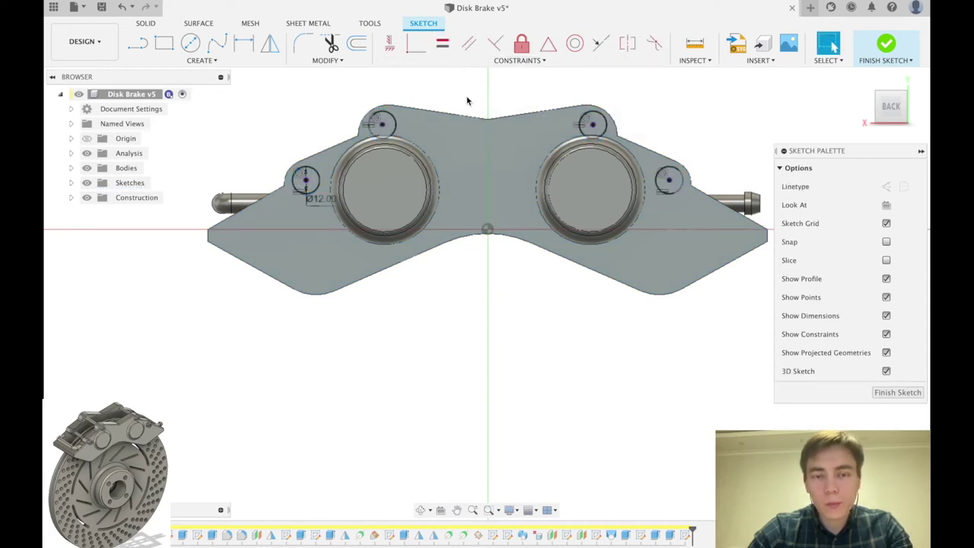
pyautogui.scroll(-4, 467, 100)
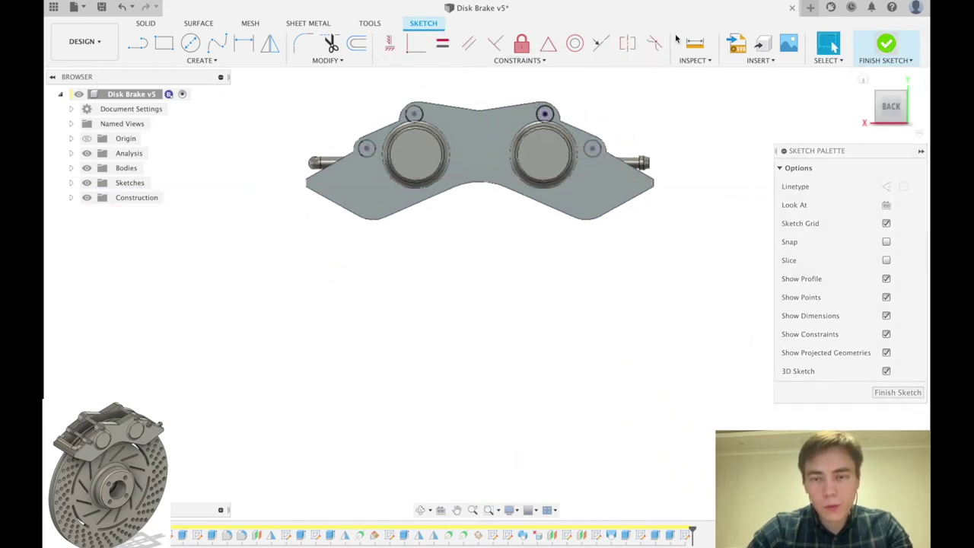
pyautogui.click(888, 45)
# Start an extrusion with the four 12 mm circle profiles around the cross pins on the caliper's back face
pyautogui.scroll(2, 544, 168)
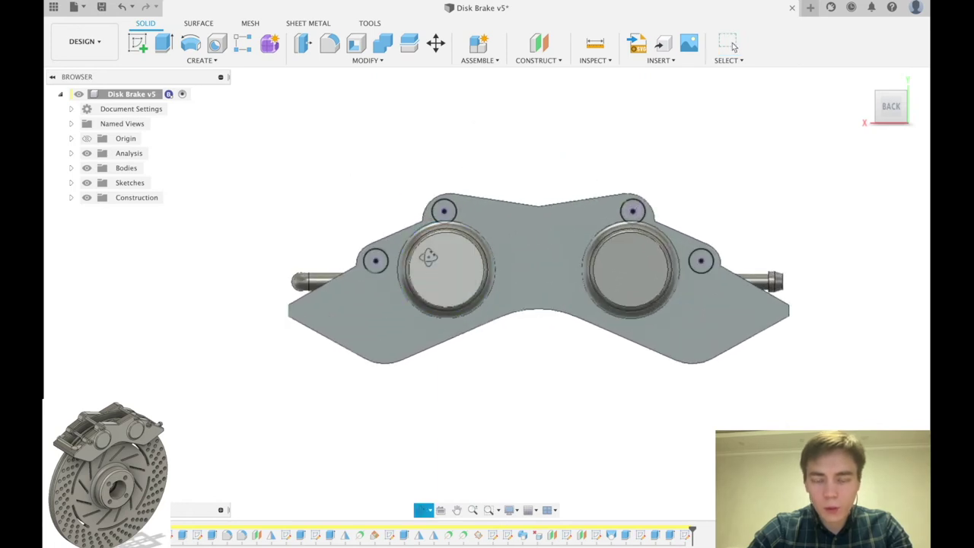
pyautogui.keyDown('shift'); pyautogui.moveTo(428, 254); pyautogui.dragTo(443, 276, button='middle'); pyautogui.keyUp('shift')
pyautogui.scroll(3, 437, 282)
pyautogui.scroll(3, 391, 266)
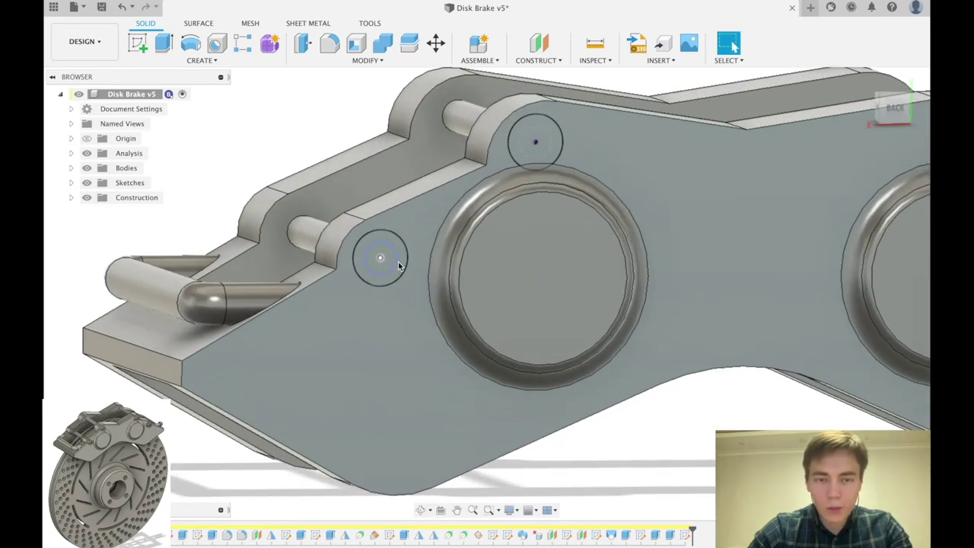
pyautogui.press('e')
pyautogui.click(401, 256)
pyautogui.click(535, 141)
pyautogui.scroll(-3, 320, 243)
pyautogui.click(694, 180)
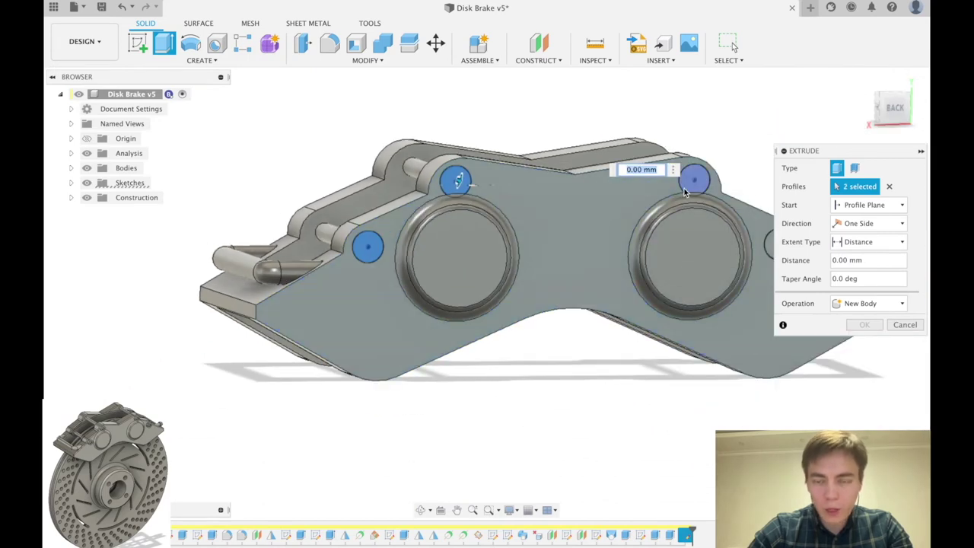
pyautogui.click(767, 245)
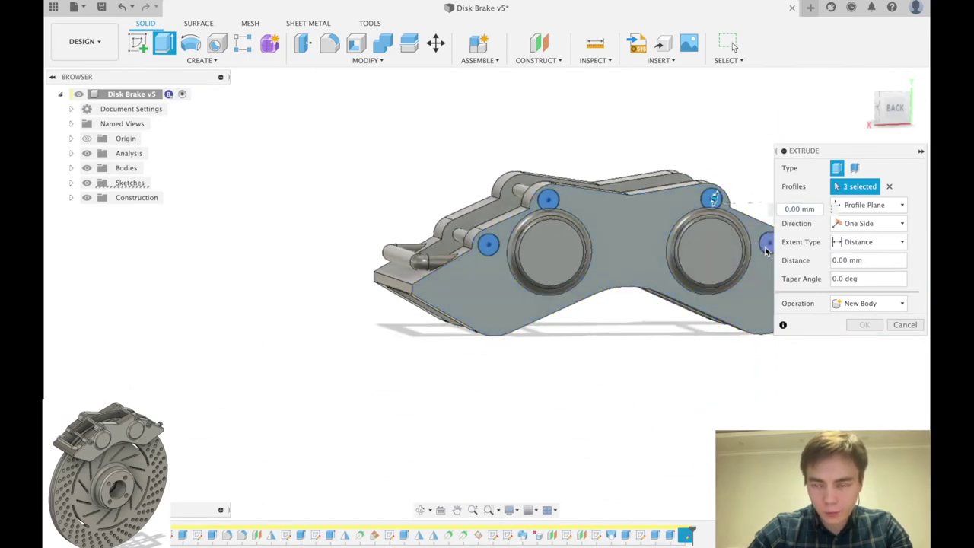
# Add the small circle slivers overlapping the two piston rings to the extrusion's profiles
pyautogui.scroll(5, 711, 202)
pyautogui.keyDown('shift'); pyautogui.moveTo(697, 210); pyautogui.dragTo(702, 221, button='middle'); pyautogui.keyUp('shift')
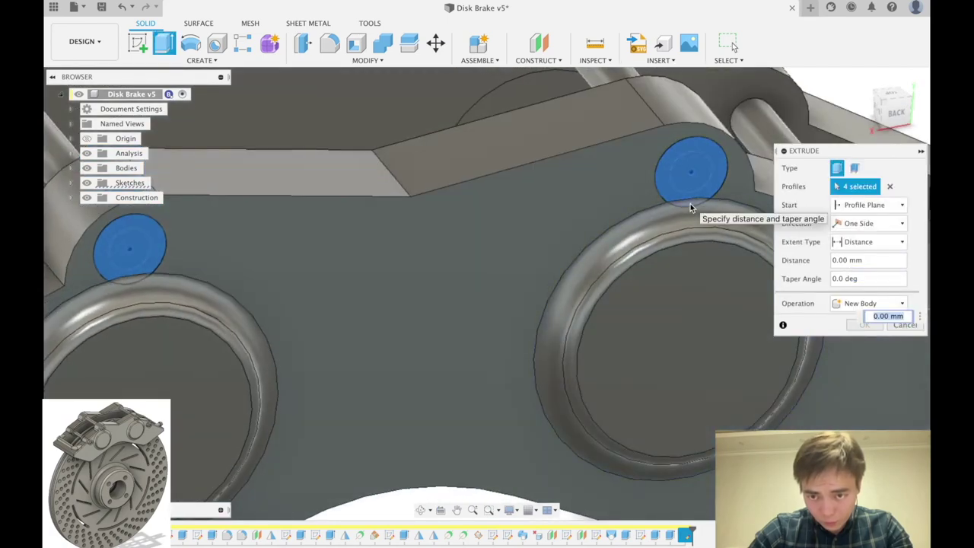
pyautogui.click(691, 208)
pyautogui.scroll(-5, 692, 208)
pyautogui.click(354, 272)
pyautogui.scroll(4, 354, 275)
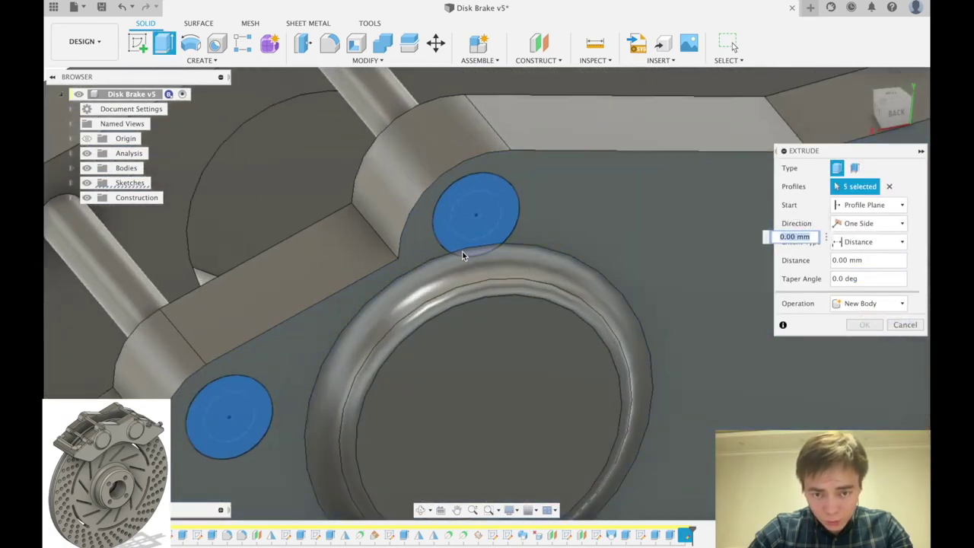
pyautogui.scroll(-4, 365, 316)
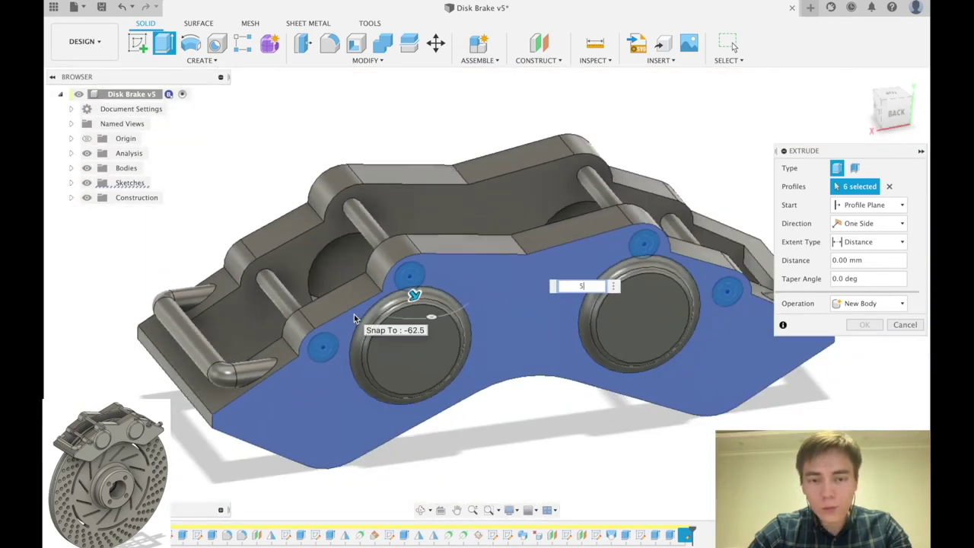
# Extrude the selected pin-head profiles 5 mm outward and join them to the caliper body
pyautogui.write('5')
pyautogui.press('Return')
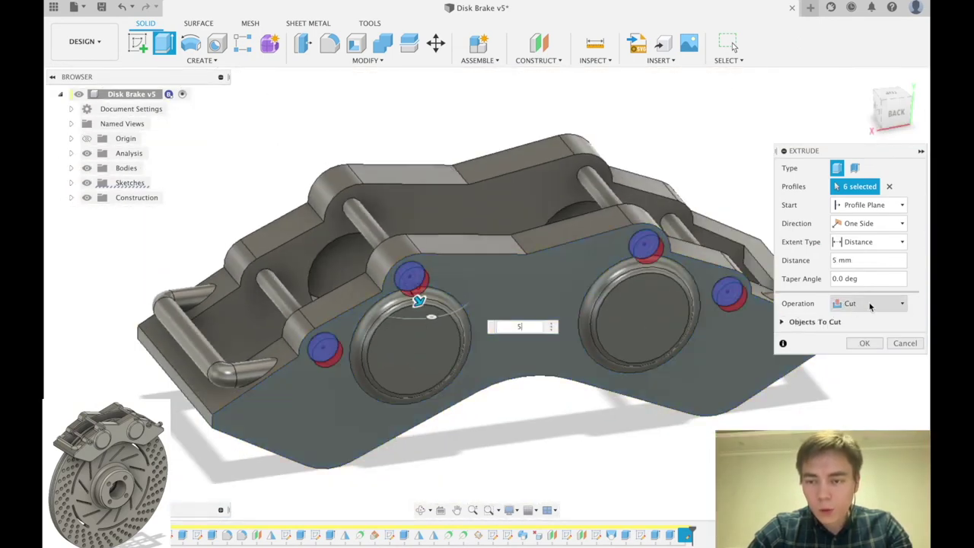
pyautogui.click(868, 303)
pyautogui.click(863, 321)
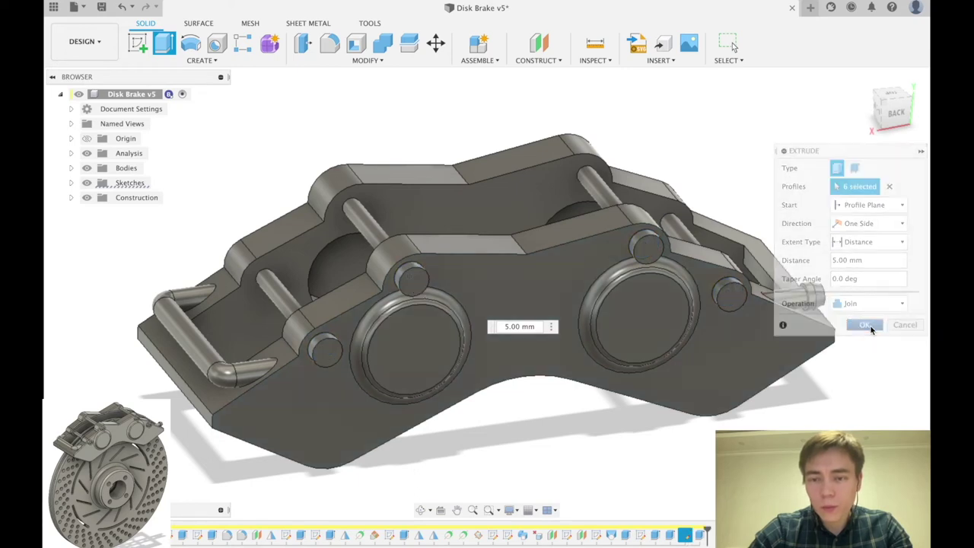
pyautogui.click(864, 324)
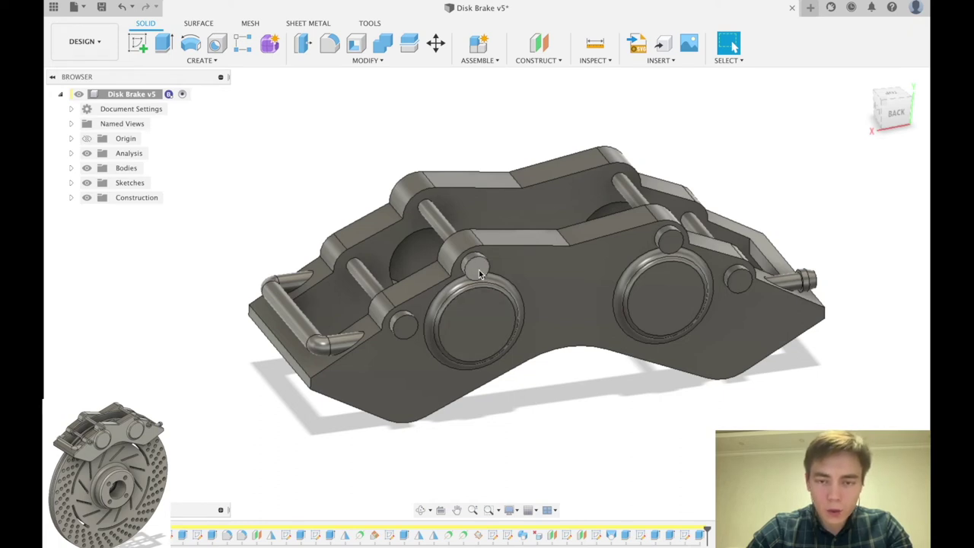
# Create a 0 mm offset plane on the end face of the pin head nearest the swept pipe and start a sketch on it
pyautogui.click(540, 44)
pyautogui.click(411, 333)
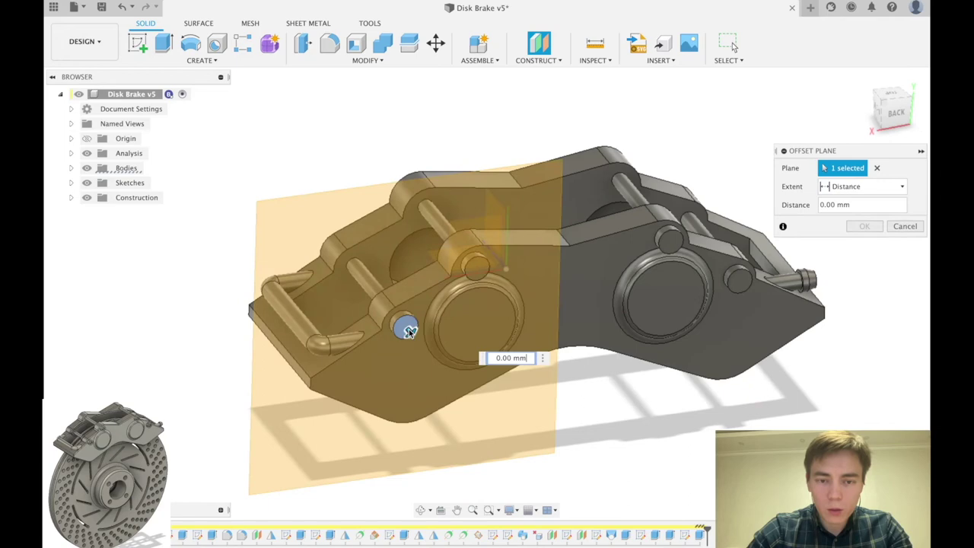
pyautogui.click(865, 226)
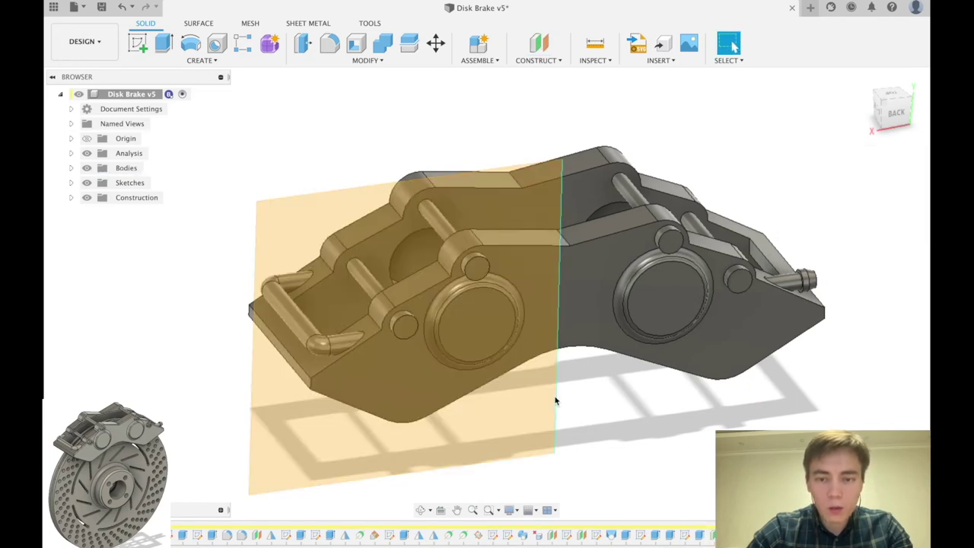
pyautogui.click(138, 44)
pyautogui.click(854, 196)
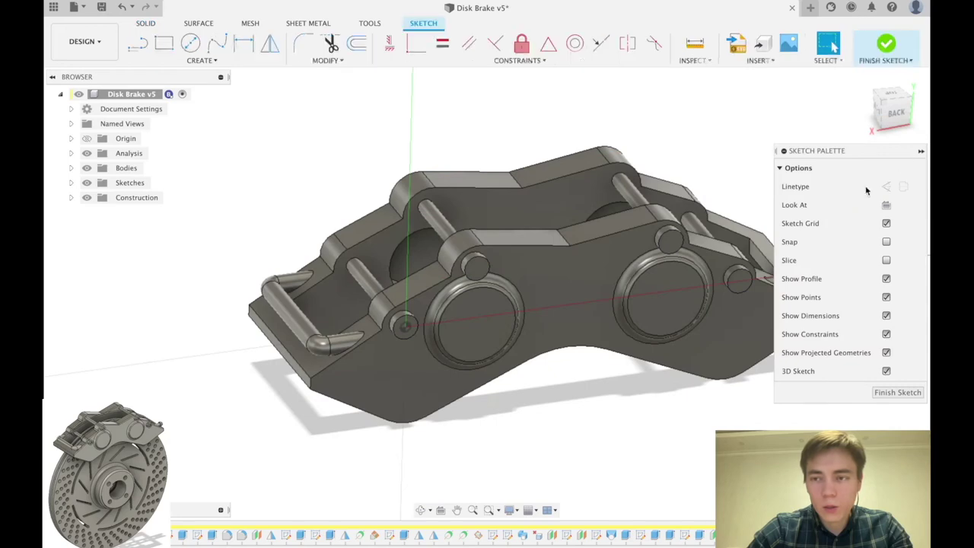
pyautogui.click(900, 114)
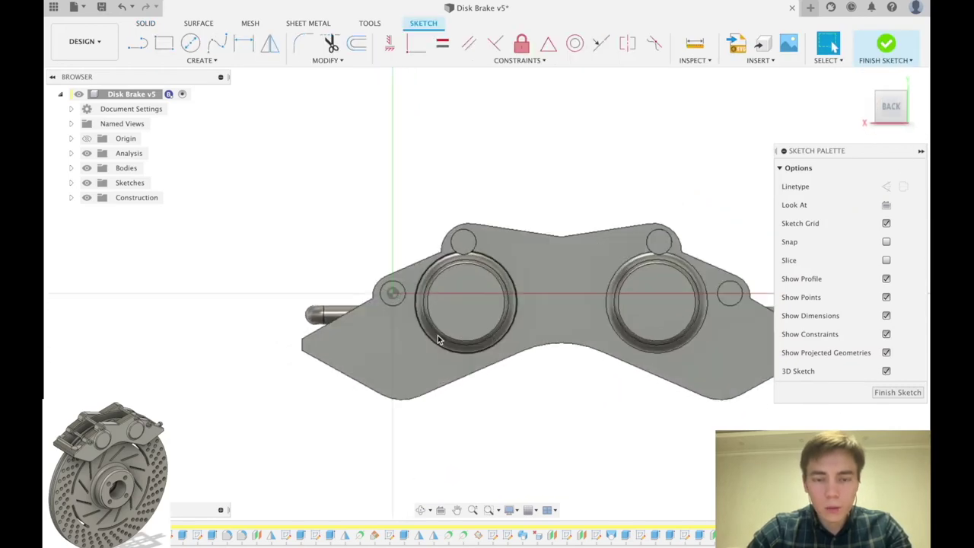
pyautogui.scroll(3, 437, 304)
pyautogui.scroll(1, 445, 297)
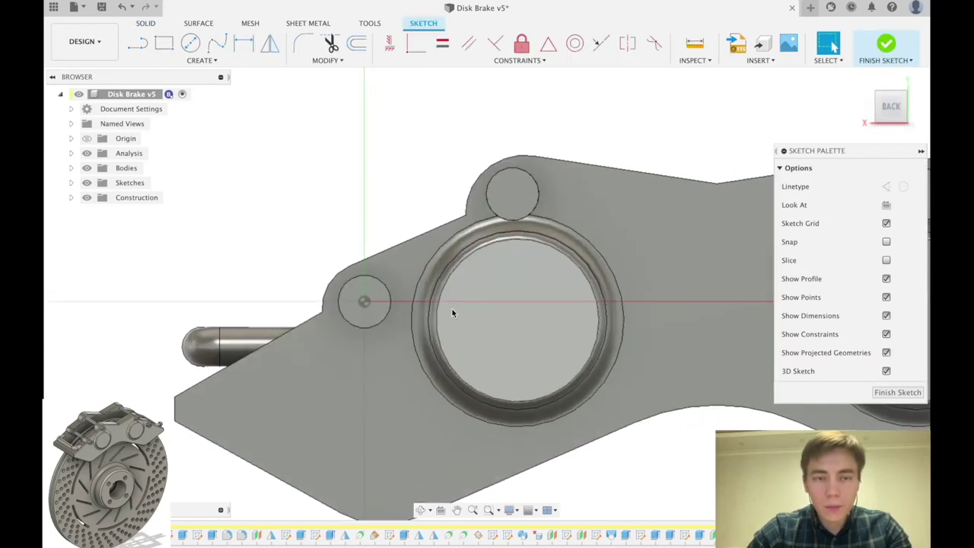
# Draw a six-sided inscribed polygon centred on the pin head nearest the swept pipe
pyautogui.click(207, 61)
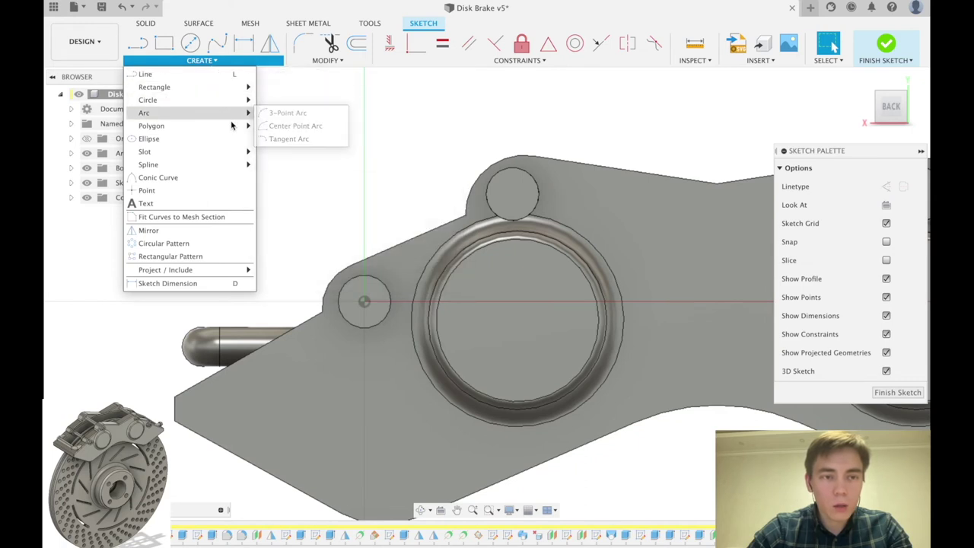
pyautogui.moveTo(232, 130)
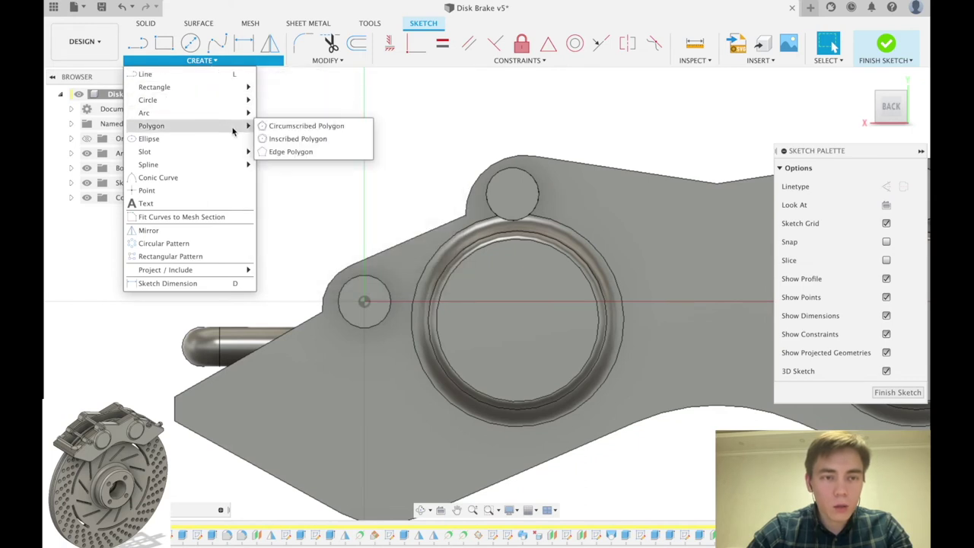
pyautogui.click(282, 131)
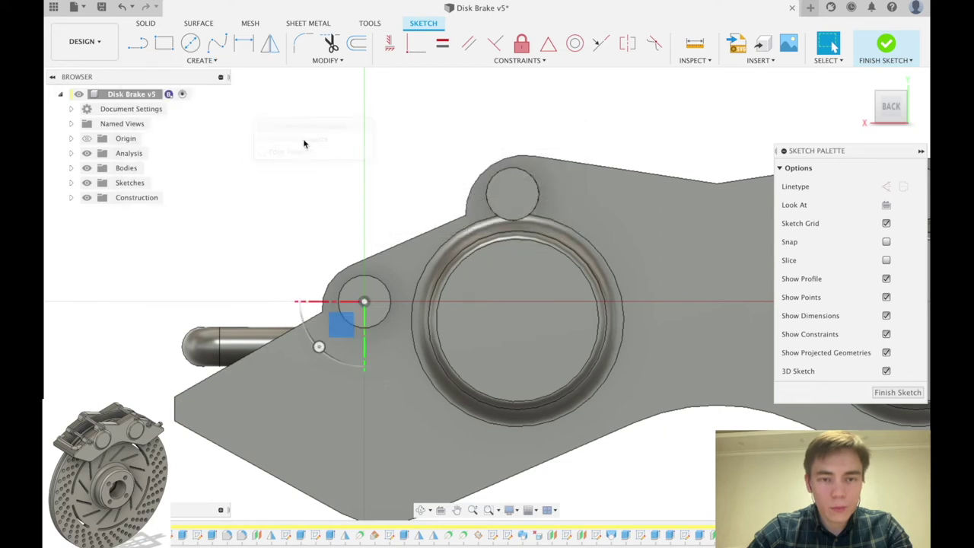
pyautogui.click(365, 302)
pyautogui.click(373, 320)
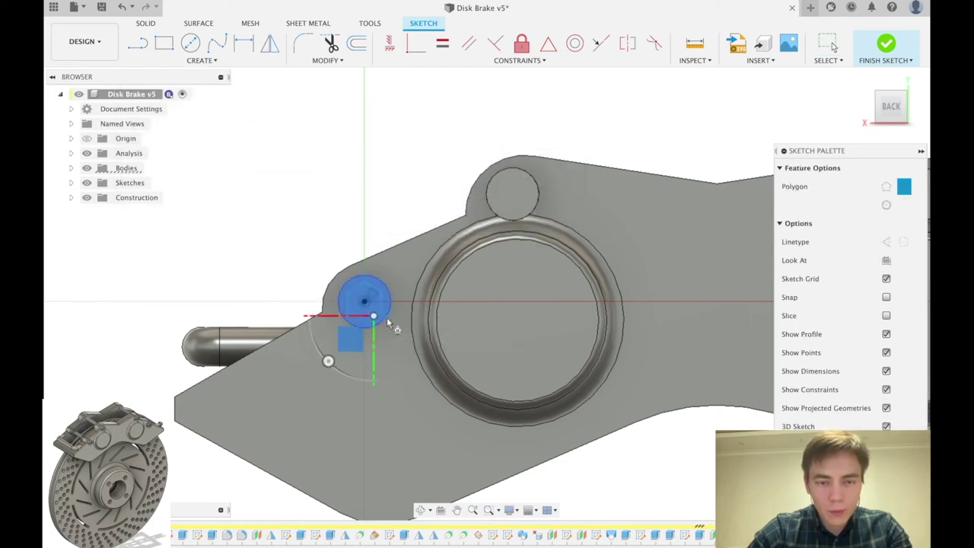
pyautogui.press('Escape')
# Draw three more six-sided polygons, one centred on each of the remaining pin heads
pyautogui.scroll(-5, 319, 228)
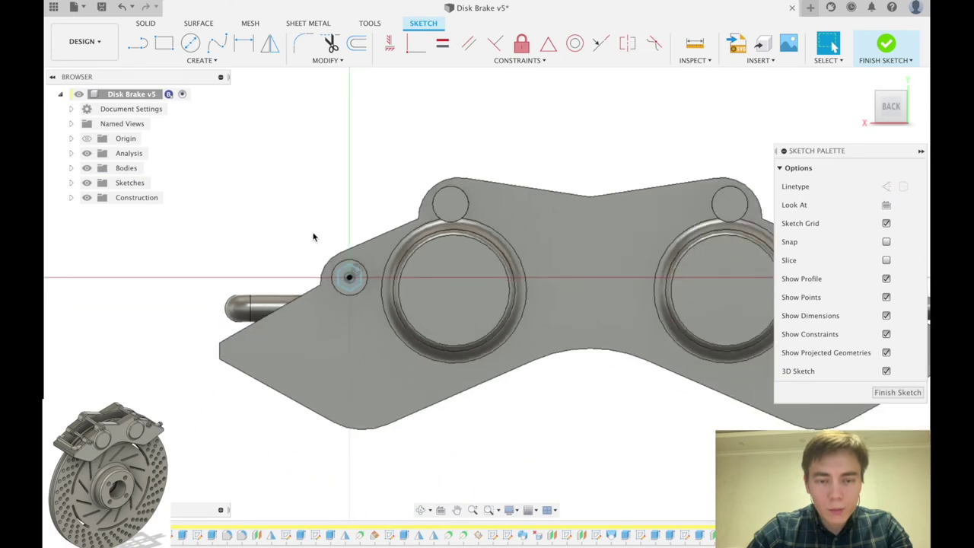
pyautogui.rightClick(426, 163)
pyautogui.click(428, 133)
pyautogui.scroll(2, 429, 132)
pyautogui.click(420, 233)
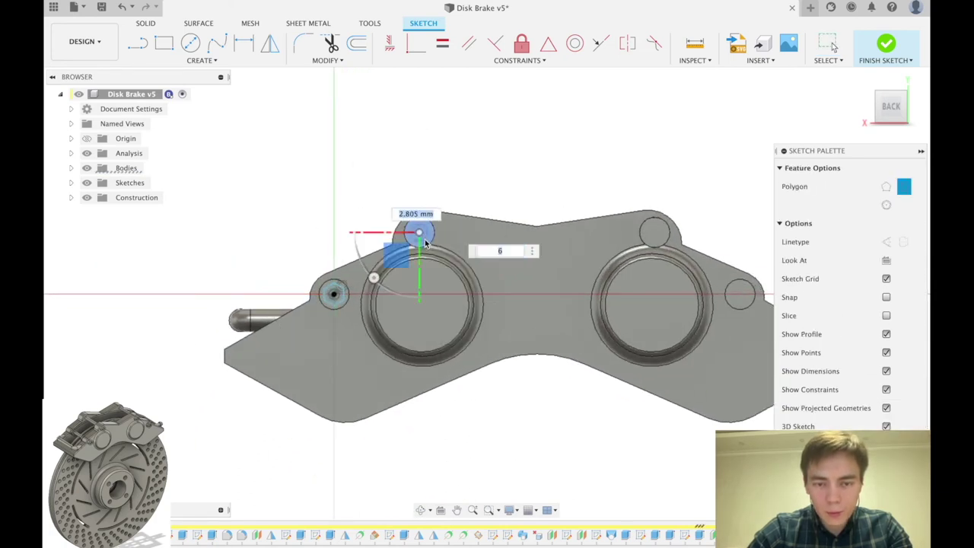
pyautogui.click(654, 236)
pyautogui.click(740, 295)
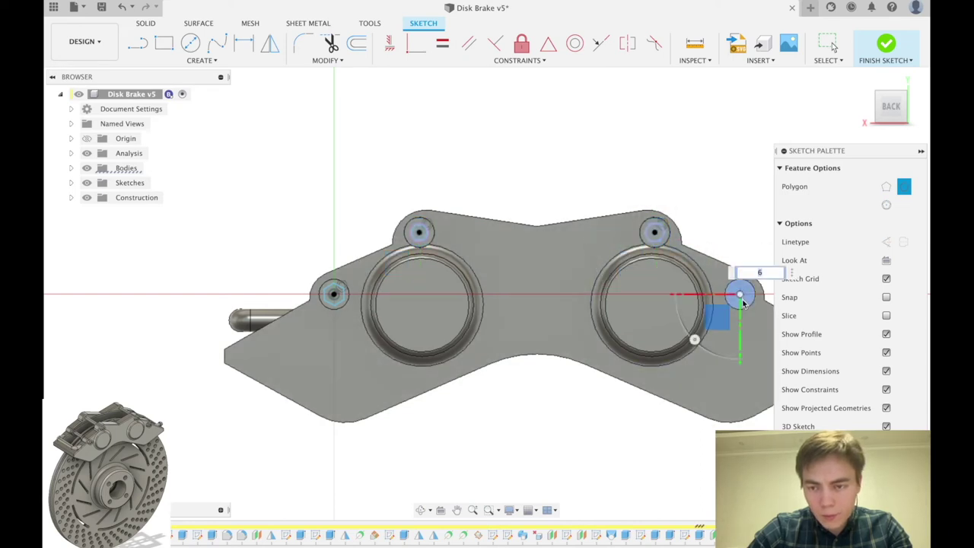
pyautogui.press('Escape')
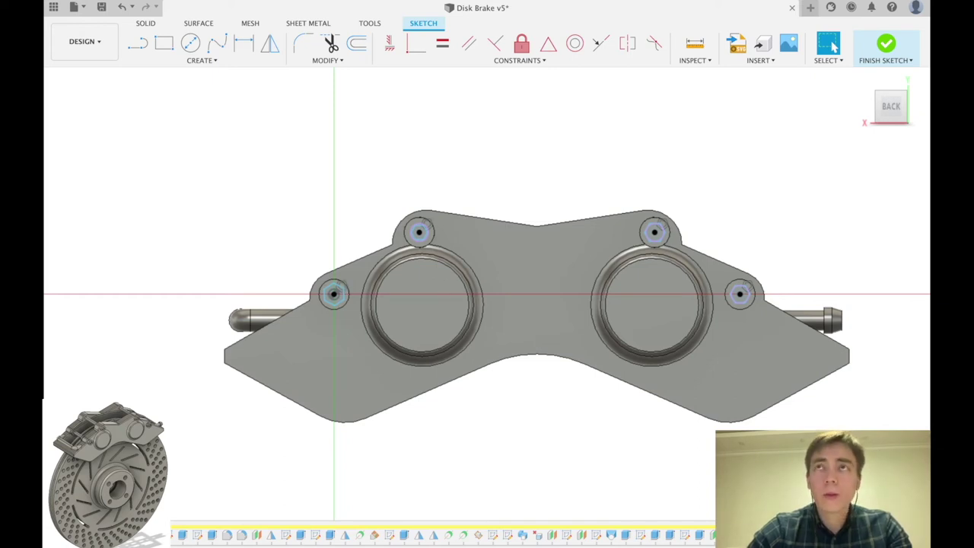
# Align the first hexagon's upper vertex vertically with its centre and set its across-flats width to 7 mm
pyautogui.scroll(6, 335, 295)
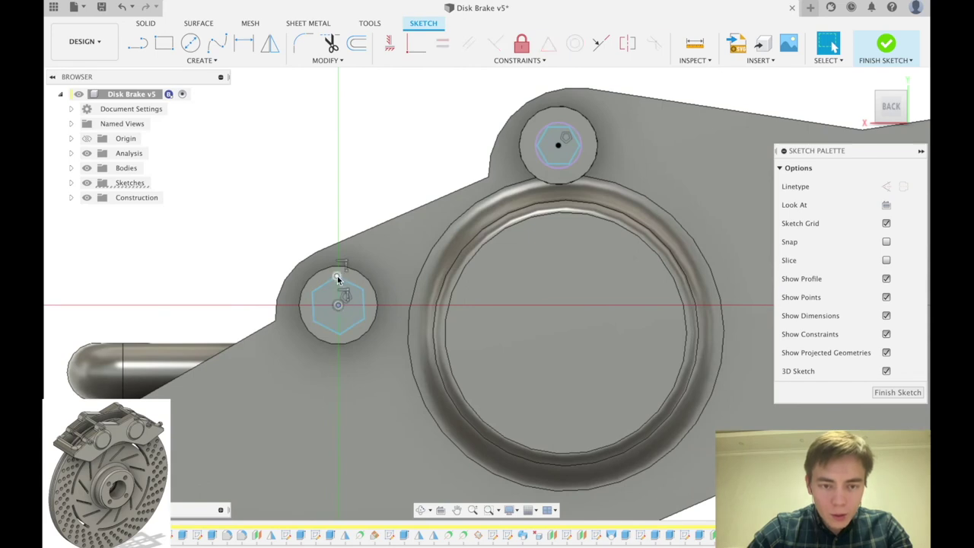
pyautogui.click(390, 44)
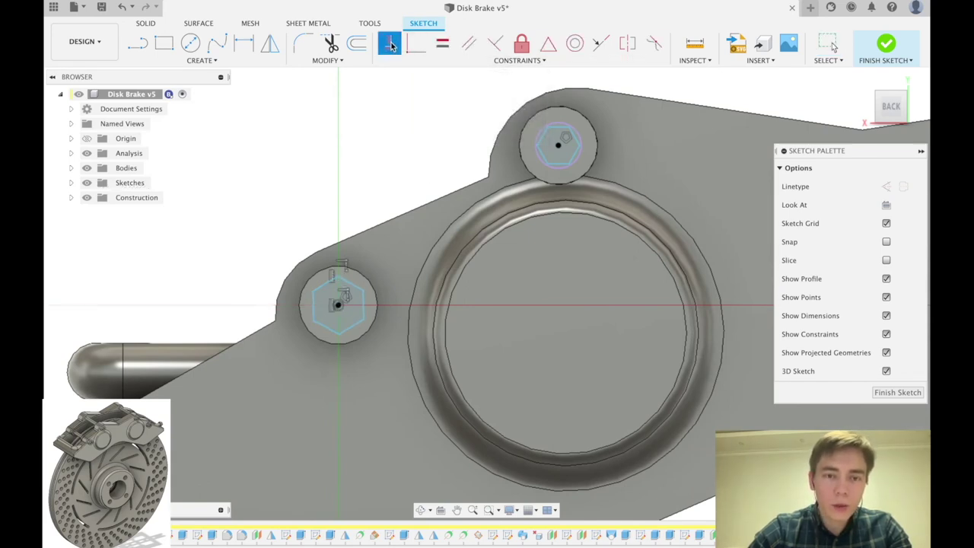
pyautogui.press('d')
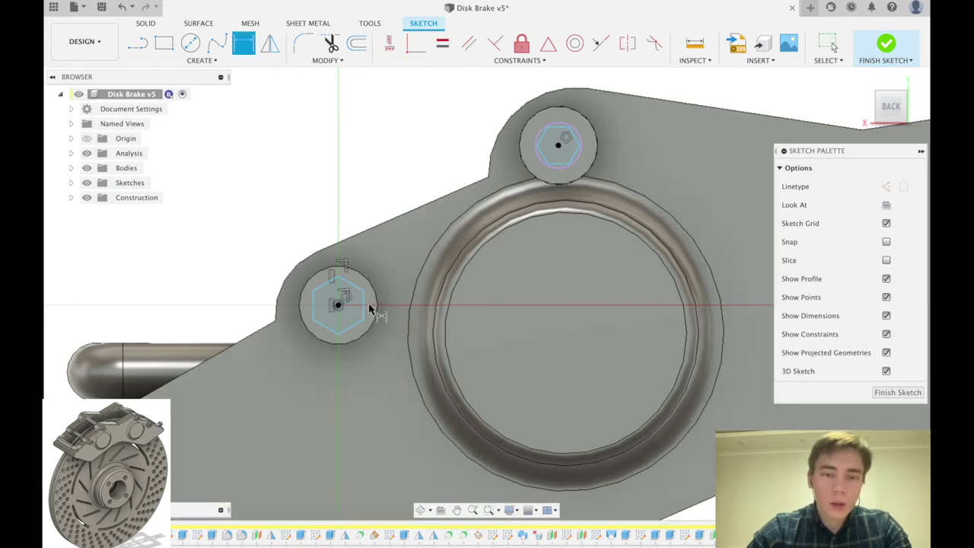
pyautogui.click(364, 307)
pyautogui.click(211, 283)
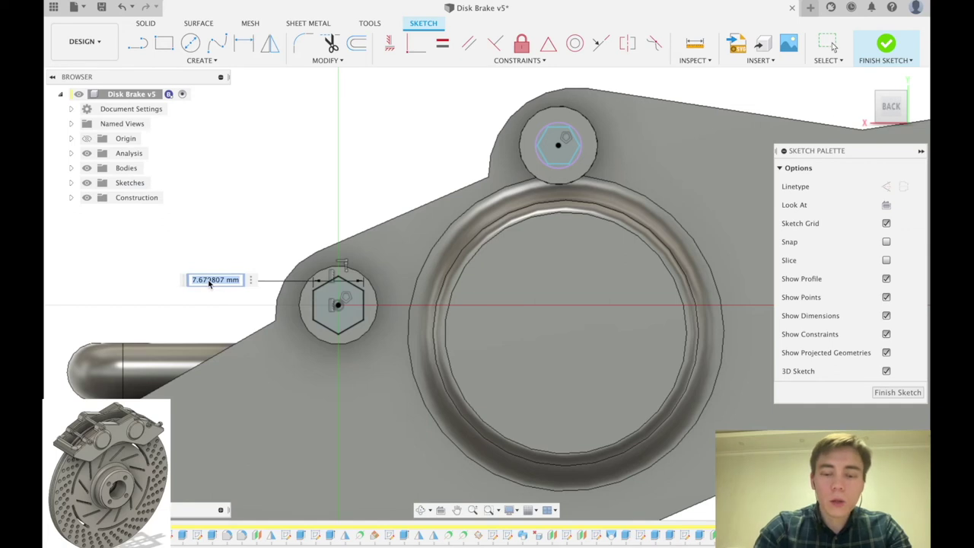
pyautogui.write('7')
pyautogui.press('Return')
# Align a vertex of the hexagon on the neighbouring upper pin head vertically above its centre
pyautogui.scroll(3, 568, 156)
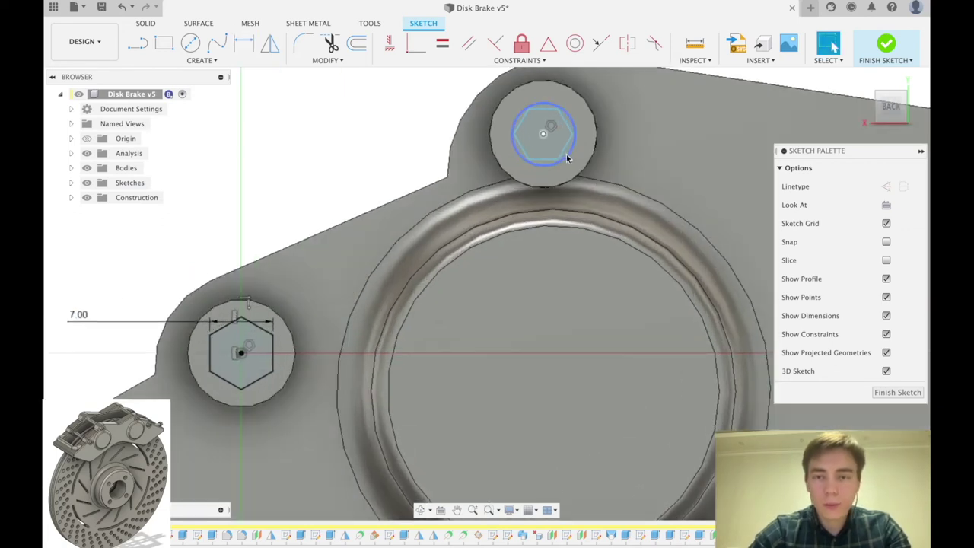
pyautogui.click(563, 112)
pyautogui.press('Escape')
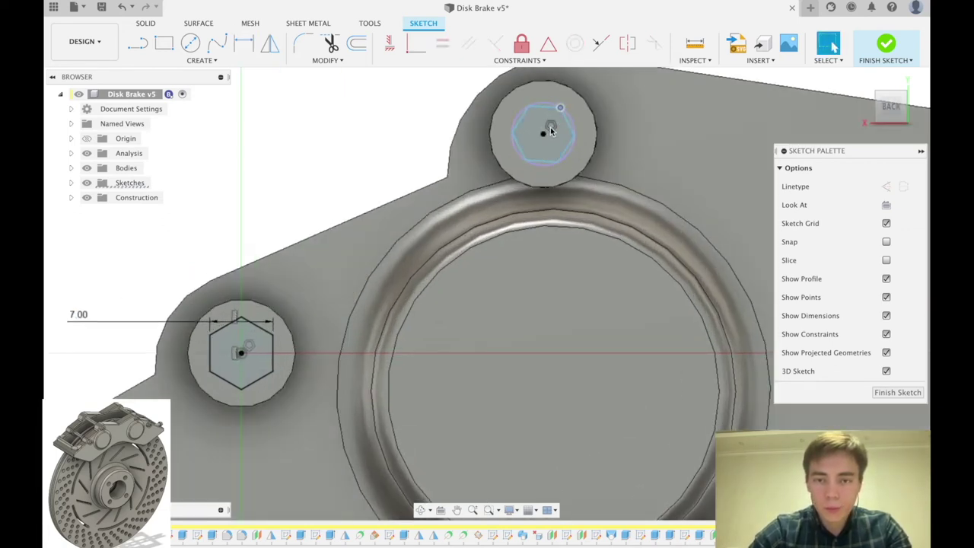
pyautogui.click(390, 44)
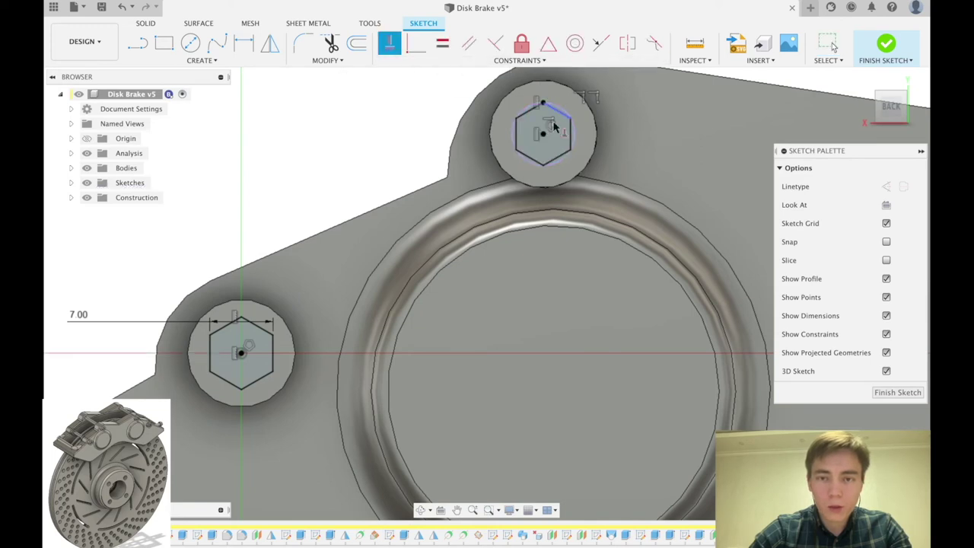
# Try to dimension the upper hexagon's width between its two vertical sides
pyautogui.press('d')
pyautogui.click(518, 134)
pyautogui.click(411, 113)
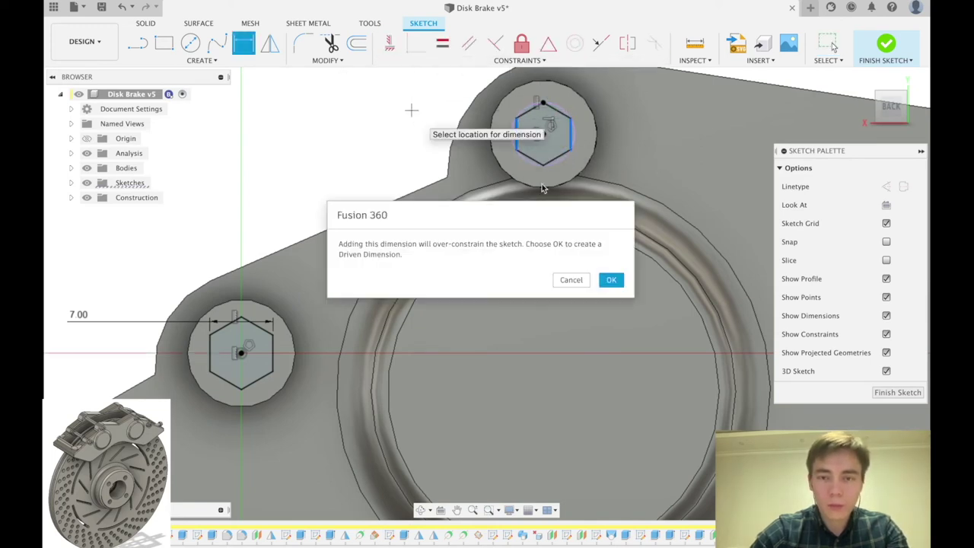
pyautogui.click(571, 280)
pyautogui.scroll(3, 577, 115)
pyautogui.press('Escape')
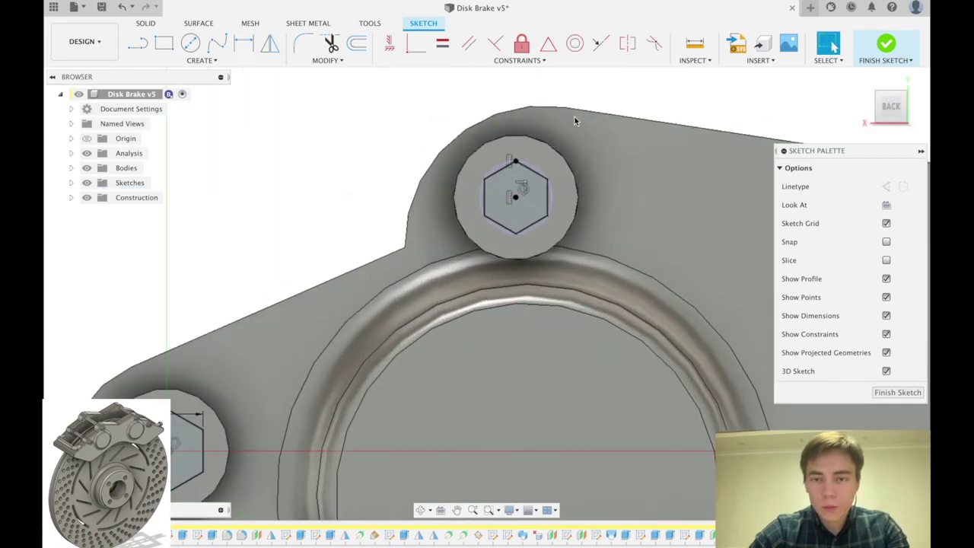
# Retry the across-flats dimension on the upper hexagon and remove the projected circle that ties its size
pyautogui.press('d')
pyautogui.click(546, 190)
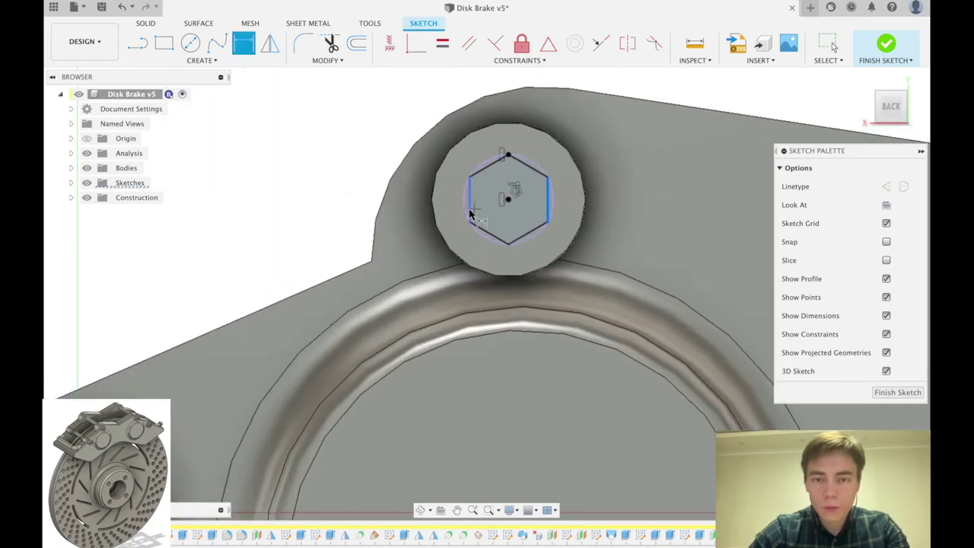
pyautogui.click(477, 206)
pyautogui.click(495, 198)
pyautogui.click(570, 280)
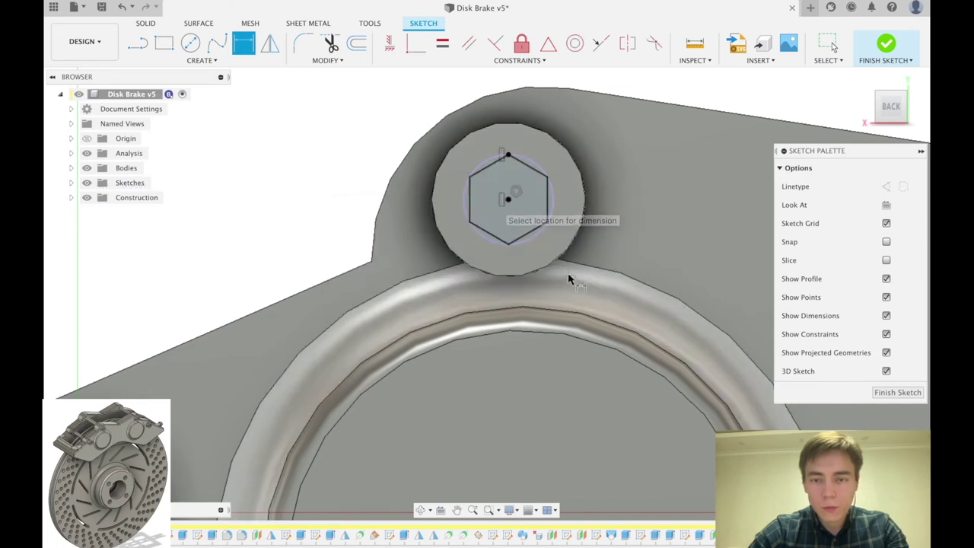
pyautogui.press('Escape')
pyautogui.press('Escape')
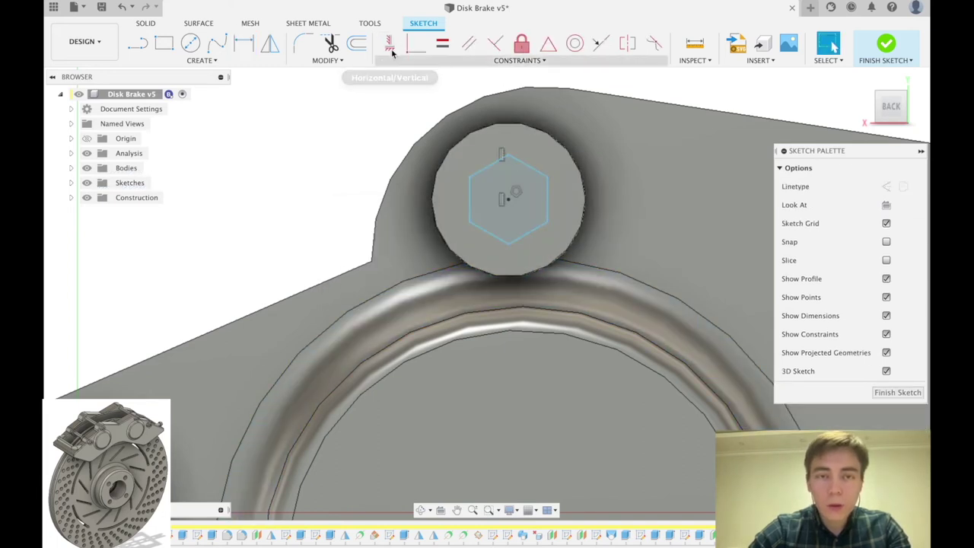
# Dimension the upper hexagon between its two vertical sides and set the width to 7 mm
pyautogui.press('r')
pyautogui.click(548, 178)
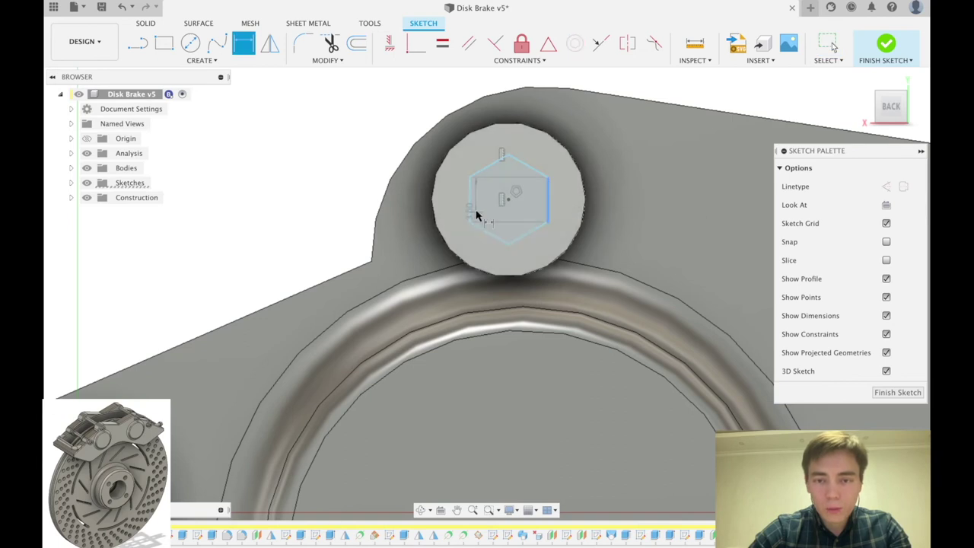
pyautogui.click(474, 206)
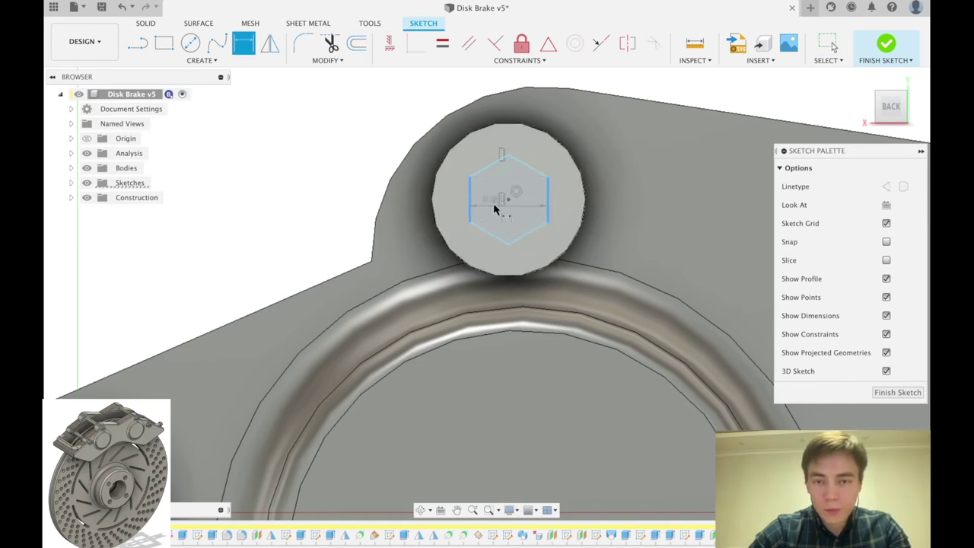
pyautogui.click(495, 207)
pyautogui.write('7')
pyautogui.press('Return')
pyautogui.scroll(-4, 317, 257)
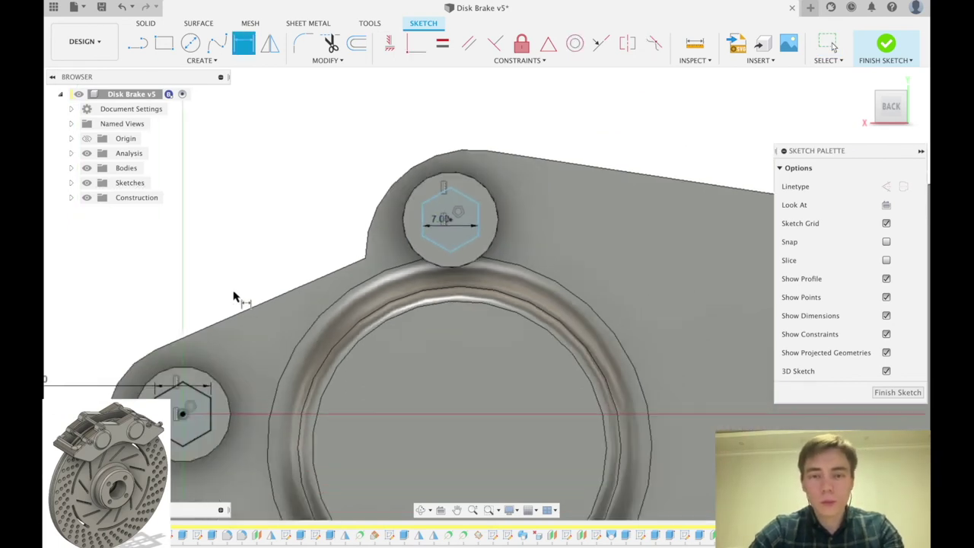
pyautogui.moveTo(415, 208)
pyautogui.mouseDown()
pyautogui.moveTo(438, 216)
pyautogui.moveTo(492, 207)
pyautogui.mouseUp()
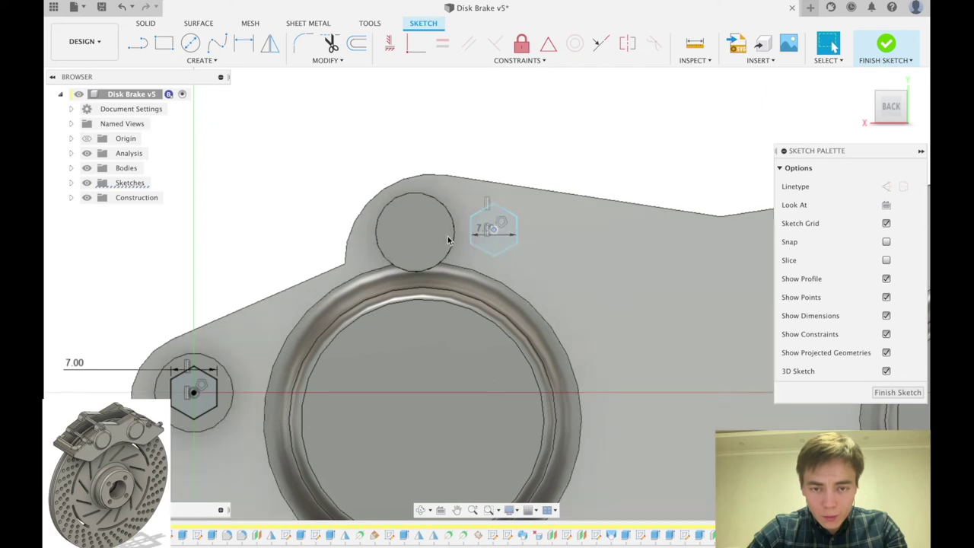
pyautogui.click(412, 236)
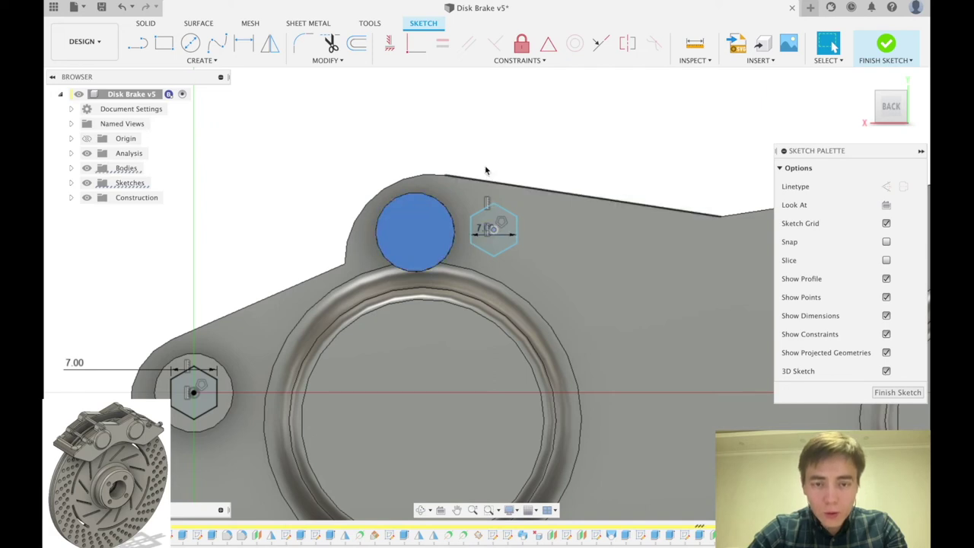
pyautogui.click(528, 61)
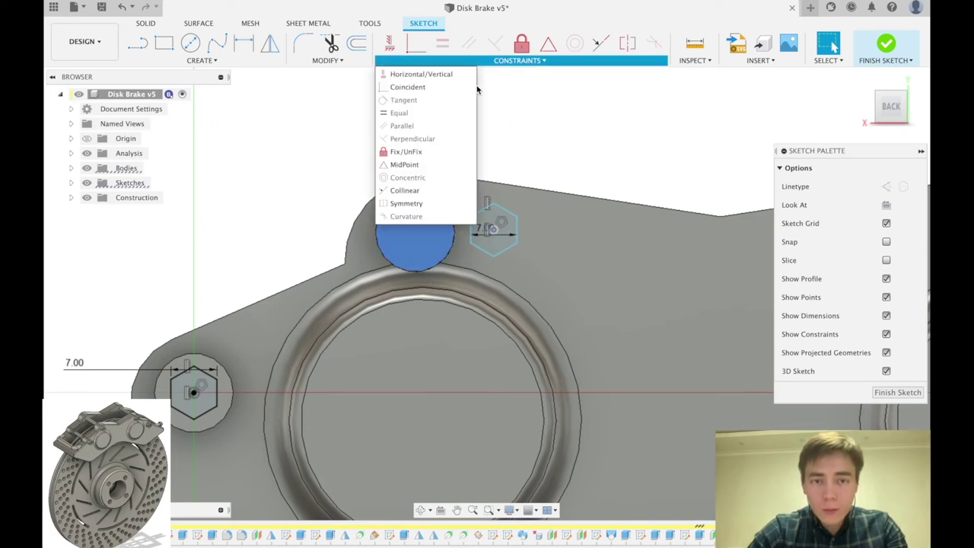
pyautogui.click(535, 122)
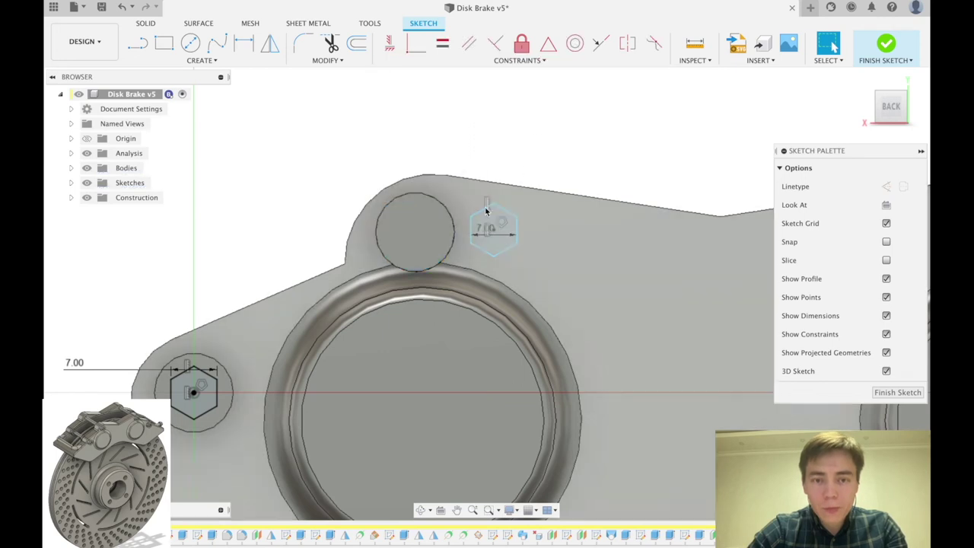
# Project the upper pin head's circular edge and constrain the 7 mm hexagon's centre to the projected circle's centre
pyautogui.press('p')
pyautogui.click(452, 231)
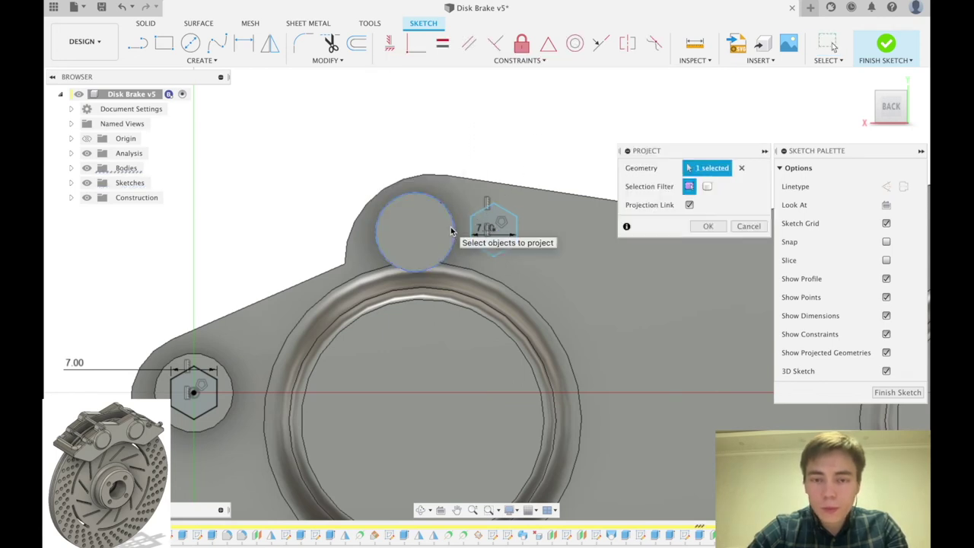
pyautogui.press('Return')
pyautogui.click(492, 228)
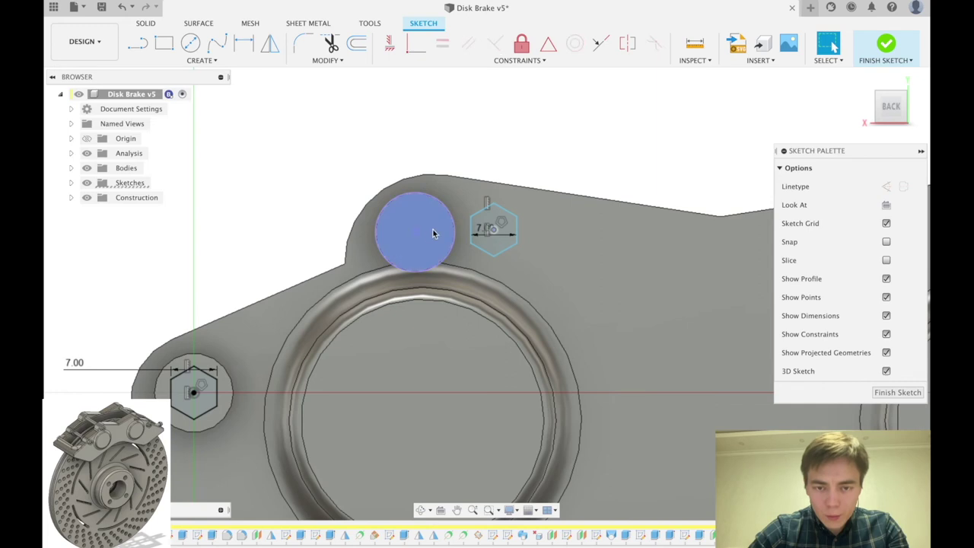
pyautogui.click(422, 51)
# Remove the projected circle inside the other upper pin head's hexagon and try to align its vertex vertically with the centre
pyautogui.scroll(-3, 462, 163)
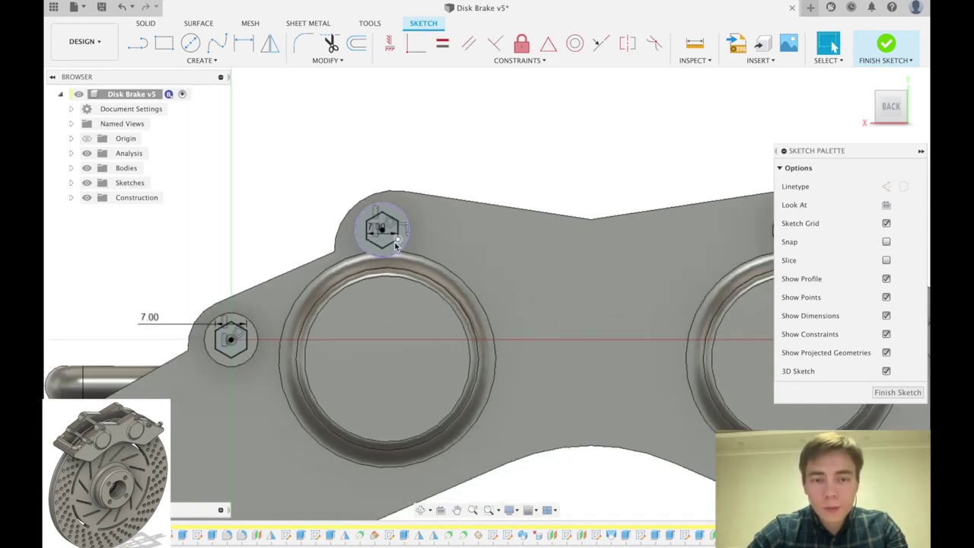
pyautogui.scroll(-3, 395, 276)
pyautogui.scroll(6, 593, 213)
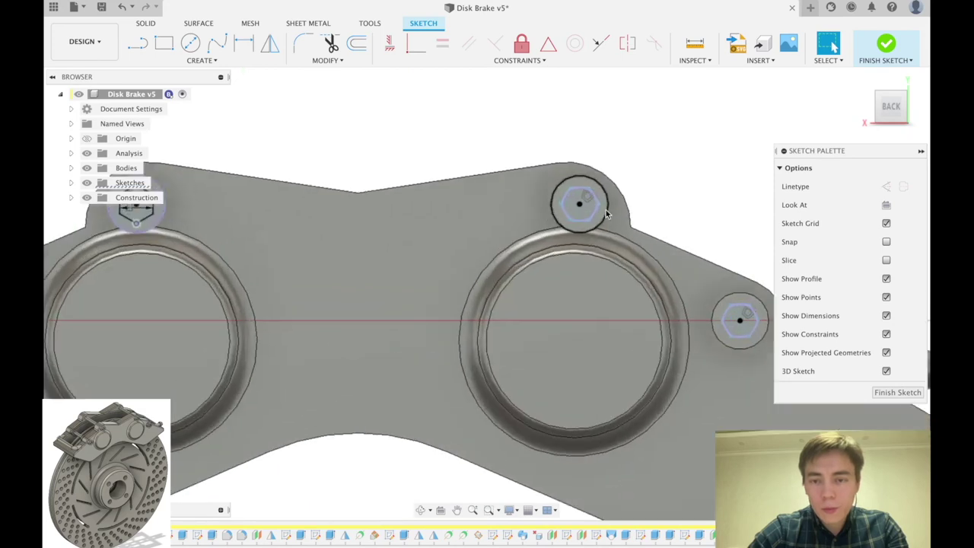
pyautogui.scroll(1, 593, 208)
pyautogui.press('Delete')
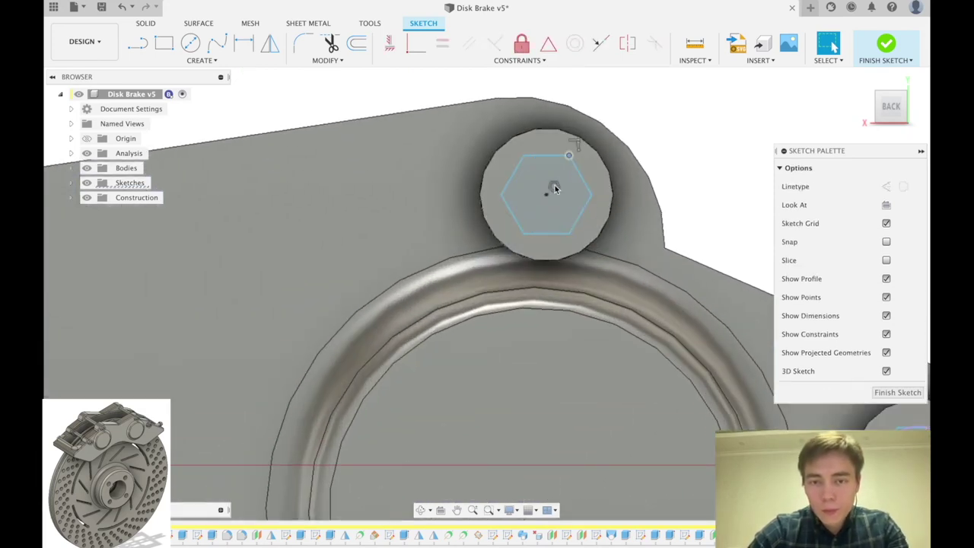
pyautogui.click(545, 194)
pyautogui.click(393, 46)
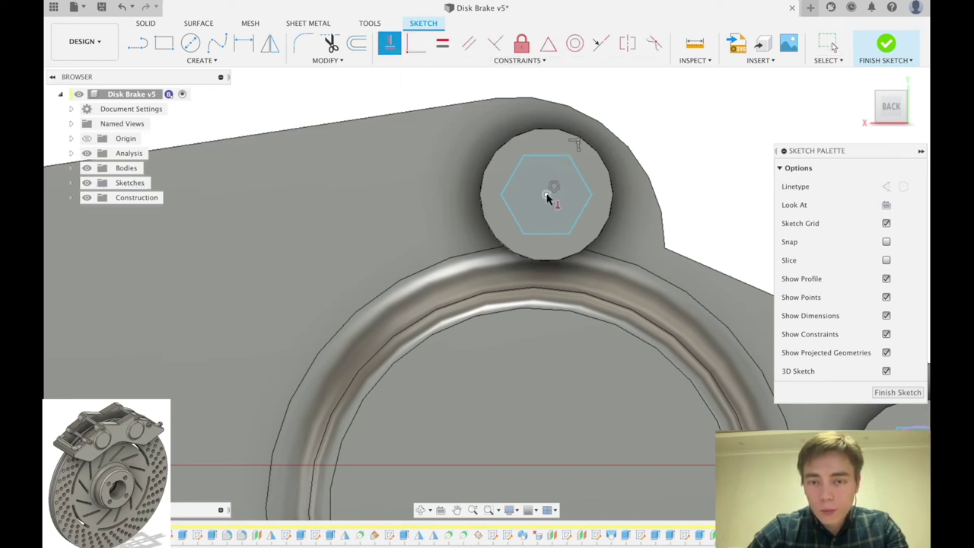
pyautogui.press('Escape')
# Move the other upper pin head's hexagon off its centre and undo the change
pyautogui.click(549, 194)
pyautogui.moveTo(546, 195); pyautogui.dragTo(585, 191)
pyautogui.moveTo(600, 229); pyautogui.dragTo(646, 200)
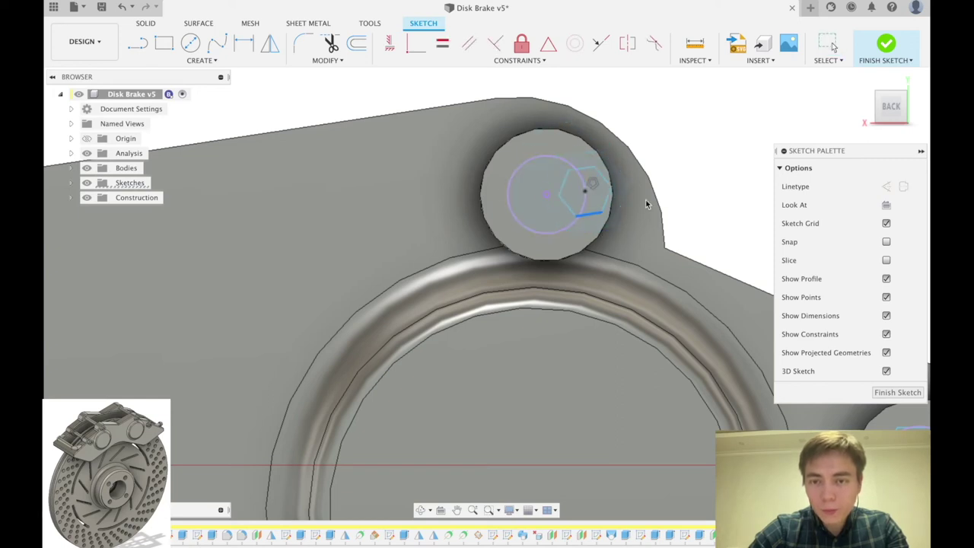
pyautogui.click(584, 196)
pyautogui.press('super+z')
pyautogui.moveTo(584, 191); pyautogui.dragTo(564, 210)
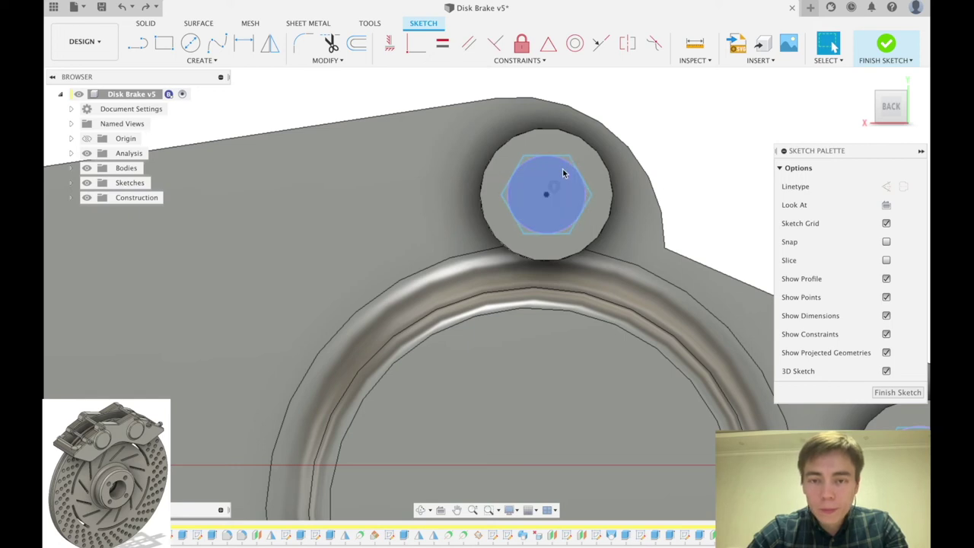
# Rotate the other upper pin head's hexagon point-up and constrain its upper vertex vertically above its centre
pyautogui.moveTo(569, 156); pyautogui.dragTo(542, 148)
pyautogui.keyDown('shift'); pyautogui.click(546, 194); pyautogui.keyUp('shift')
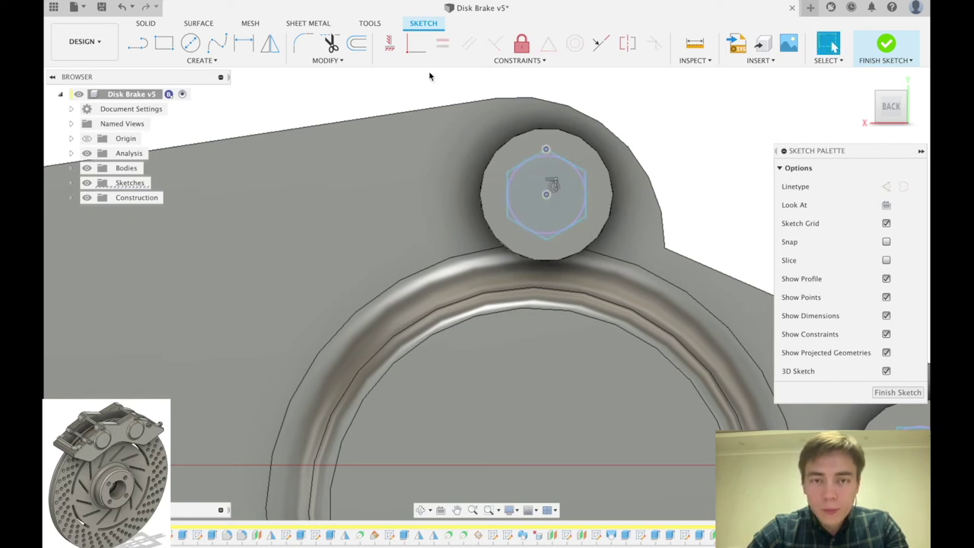
pyautogui.click(391, 47)
# Dimension that hexagon between its two vertical sides and set the width to 7 mm
pyautogui.press('d')
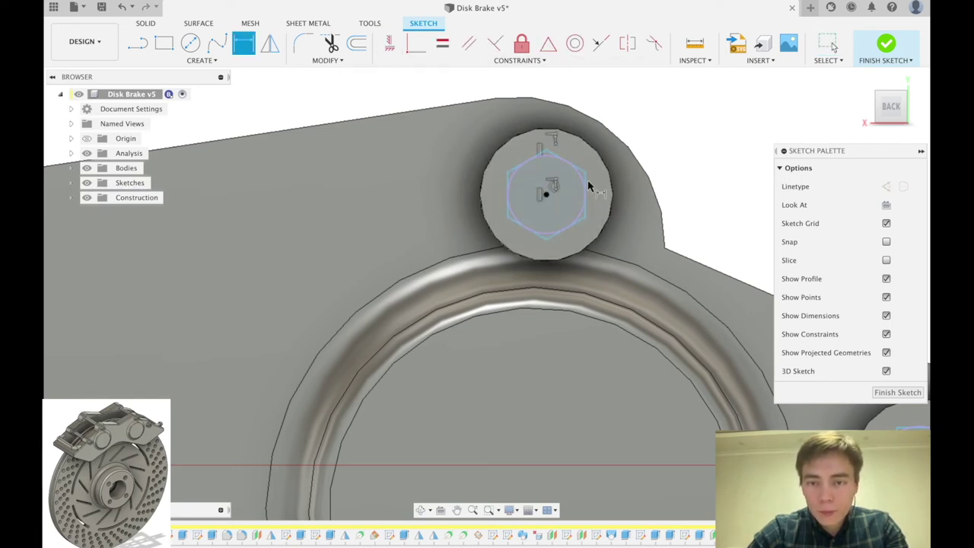
pyautogui.click(586, 184)
pyautogui.click(509, 192)
pyautogui.click(461, 152)
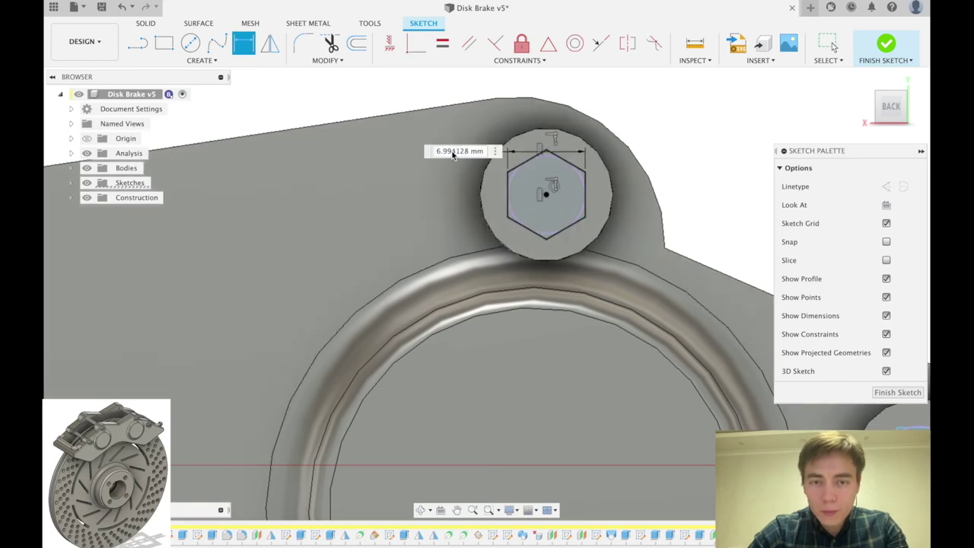
pyautogui.write('7')
pyautogui.press('Return')
pyautogui.press('Escape')
# Rotate the hexagon on the remaining outer pin head and try to align its vertex vertically with the centre
pyautogui.scroll(-3, 502, 170)
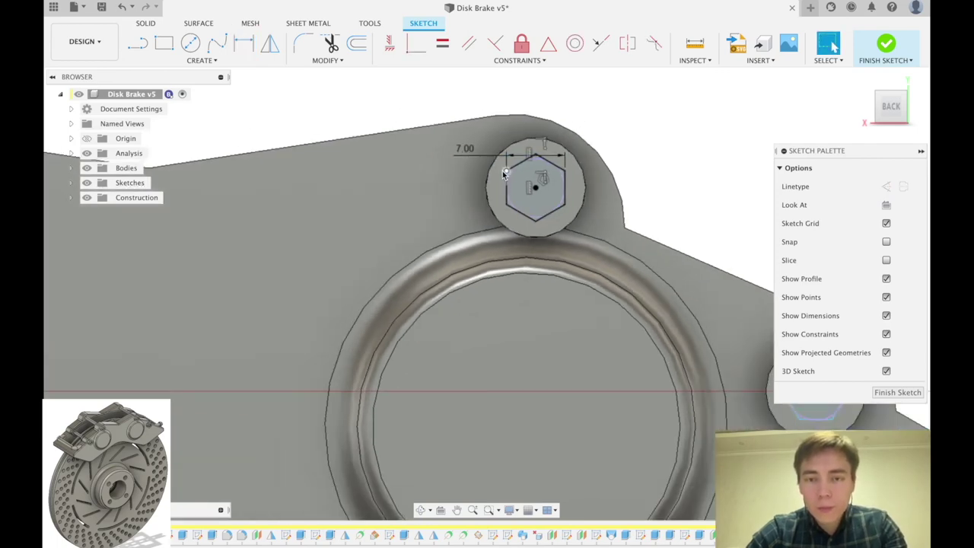
pyautogui.scroll(-2, 317, 201)
pyautogui.scroll(4, 680, 304)
pyautogui.scroll(3, 597, 304)
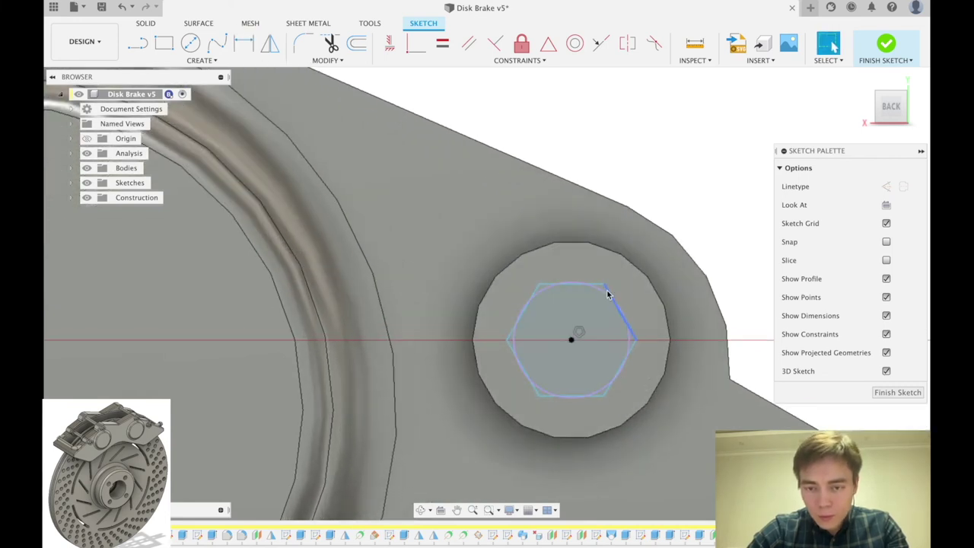
pyautogui.click(387, 46)
pyautogui.click(601, 286)
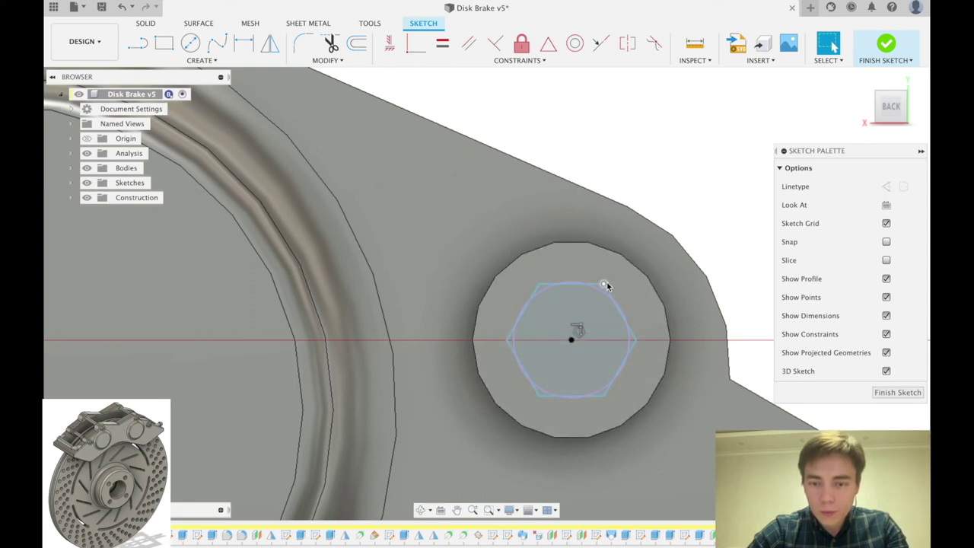
pyautogui.moveTo(551, 266); pyautogui.dragTo(558, 269)
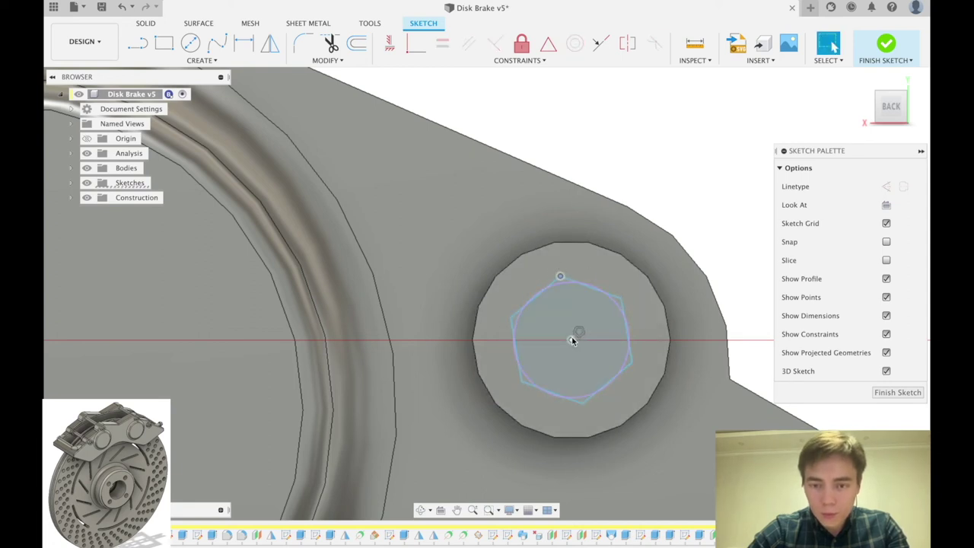
pyautogui.click(388, 43)
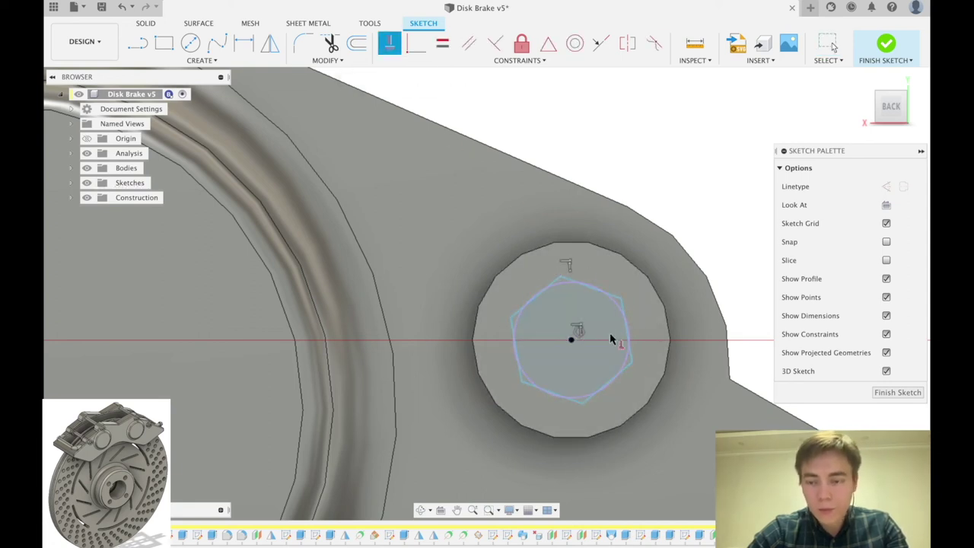
# Delete the hexagon and its projected circle from the remaining outer pin head
pyautogui.press('Escape')
pyautogui.click(627, 343)
pyautogui.press('Delete')
pyautogui.moveTo(631, 287)
pyautogui.mouseDown()
pyautogui.moveTo(457, 420)
pyautogui.moveTo(464, 422)
pyautogui.mouseUp()
pyautogui.press('Delete')
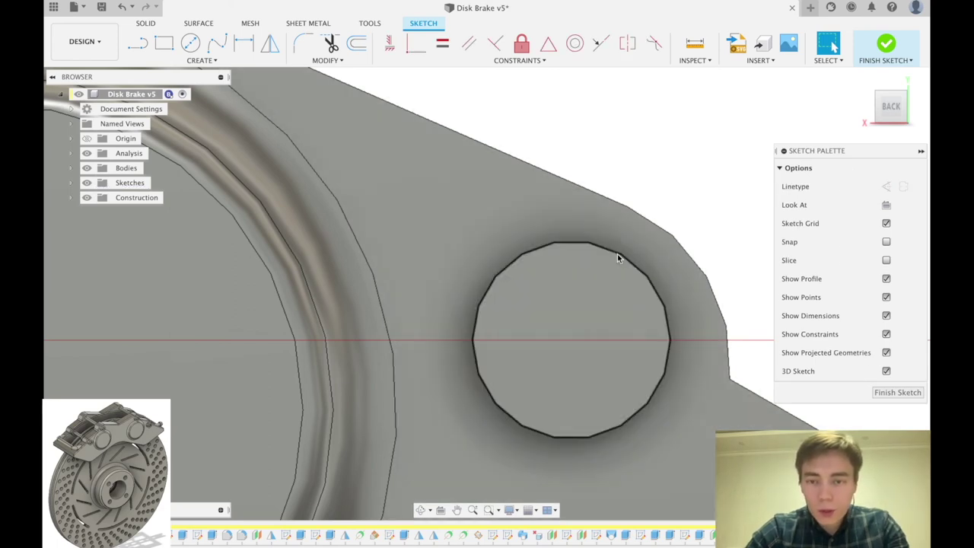
# Project the outer pin head's circular edge and draw a six-sided circumscribed polygon about 6.9 mm across flats from its centre
pyautogui.press('p')
pyautogui.click(617, 252)
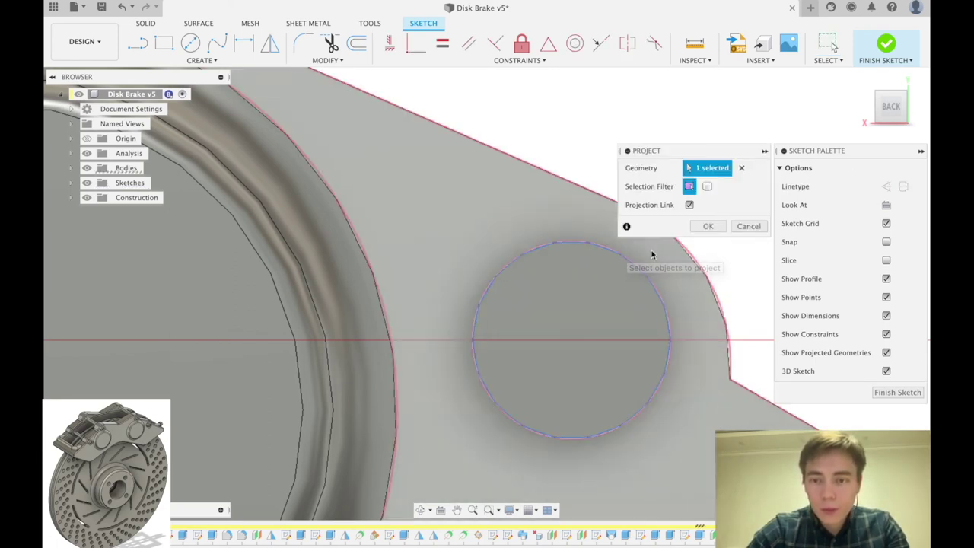
pyautogui.click(707, 226)
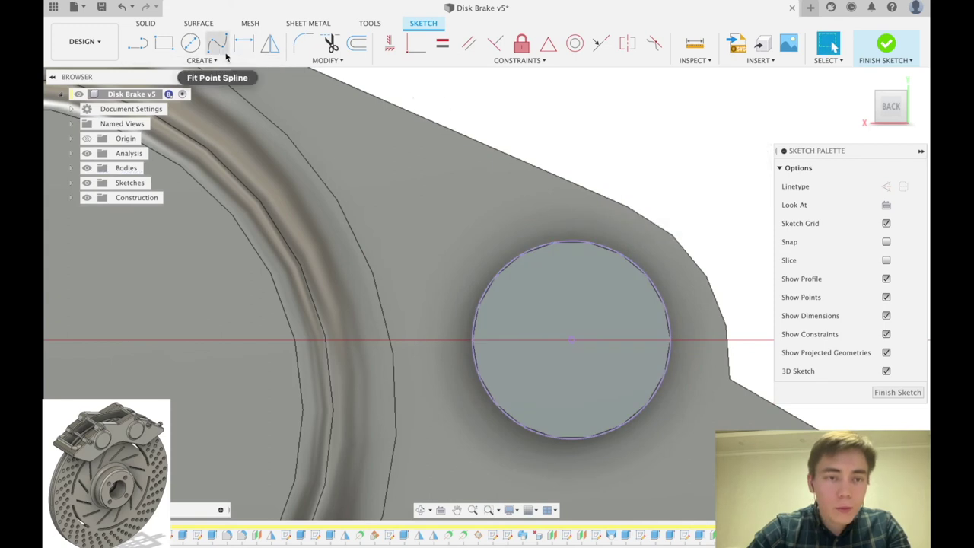
pyautogui.click(202, 60)
pyautogui.moveTo(194, 126)
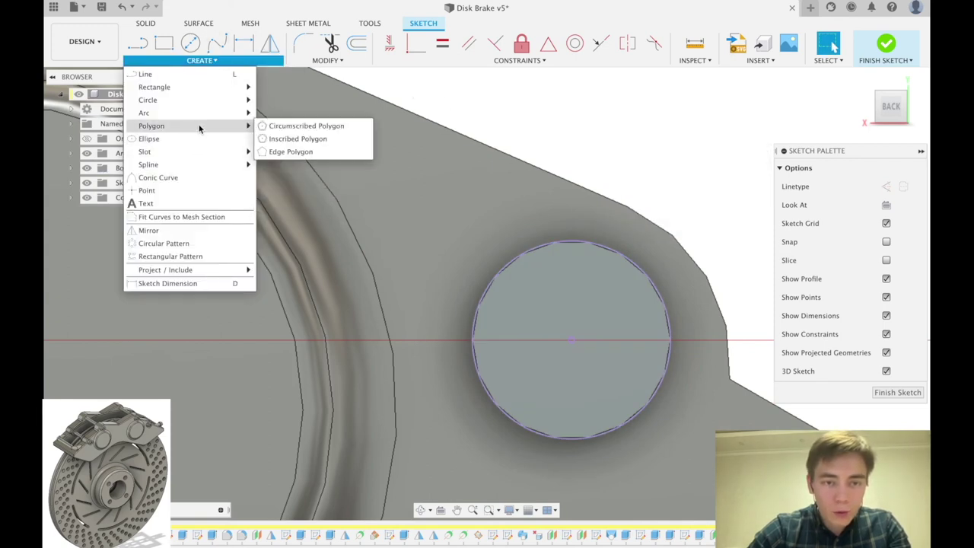
pyautogui.click(293, 127)
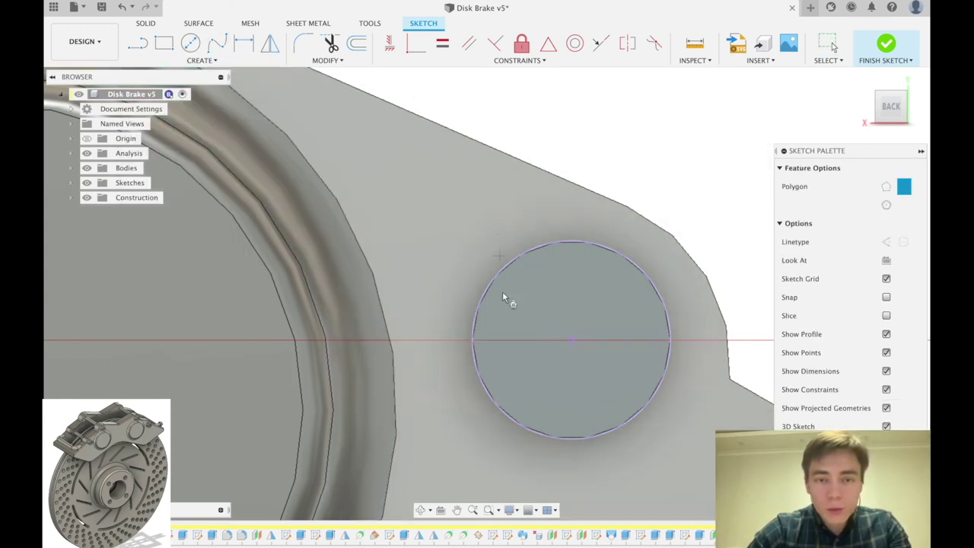
pyautogui.click(571, 340)
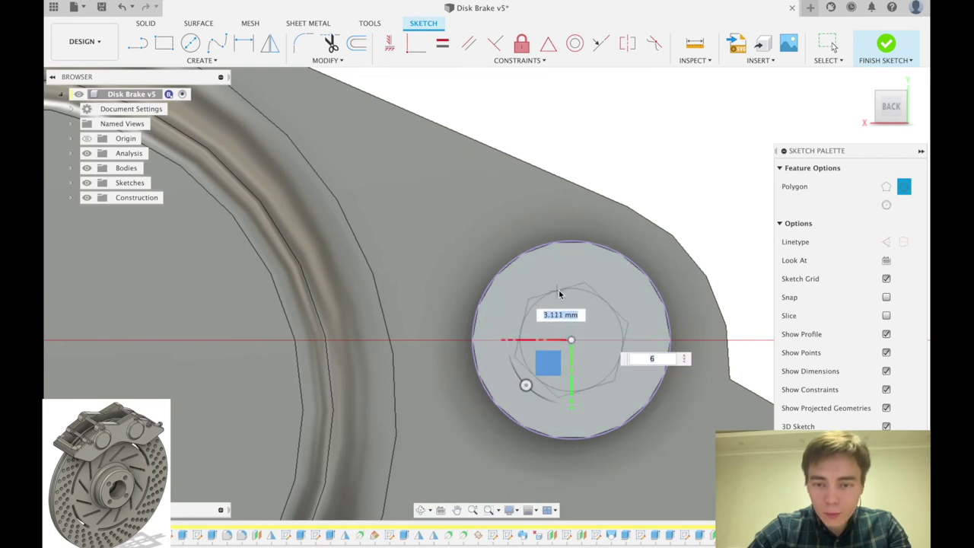
pyautogui.click(547, 289)
# Try a vertical constraint between the new hexagon's upper vertex and centre, and rotate the hexagon freely by a corner
pyautogui.click(571, 339)
pyautogui.keyDown('shift'); pyautogui.click(576, 274); pyautogui.keyUp('shift')
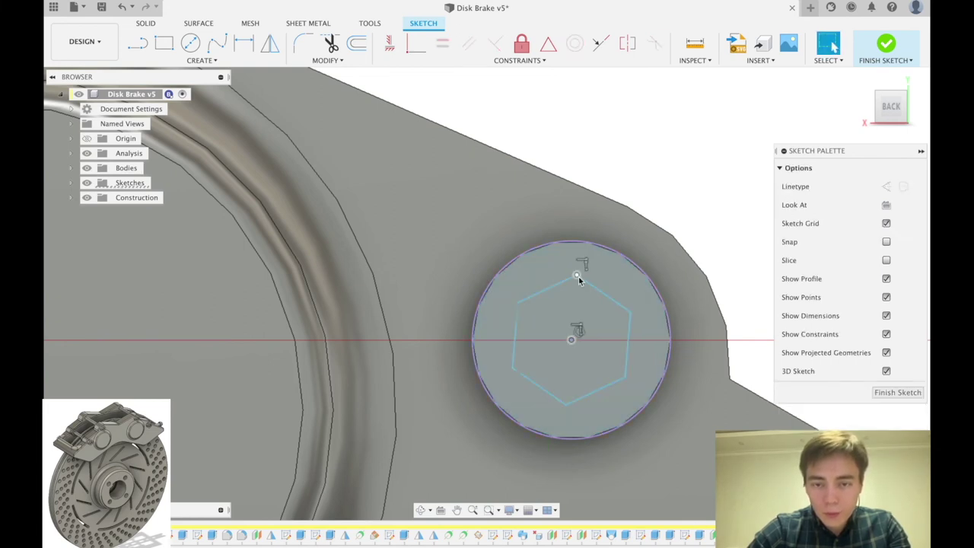
pyautogui.click(392, 48)
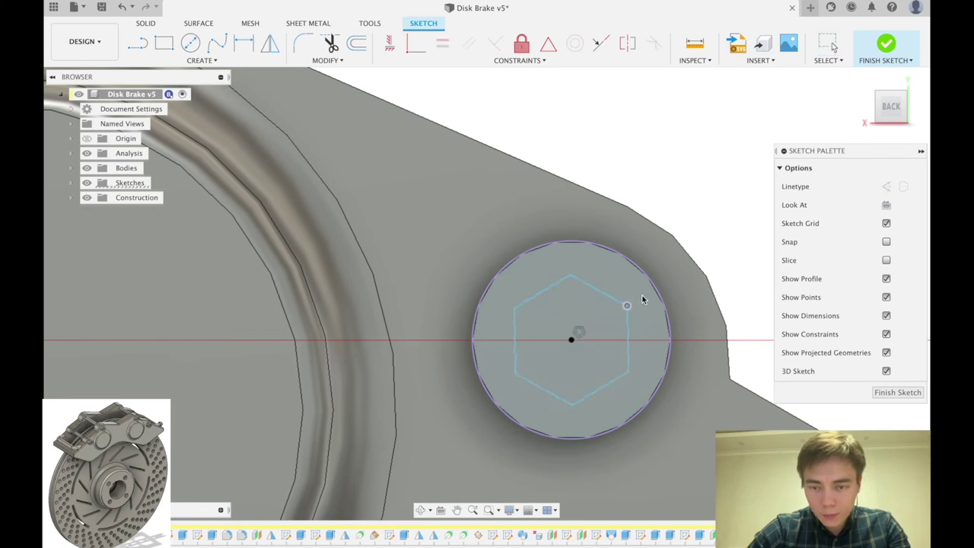
pyautogui.moveTo(629, 306); pyautogui.dragTo(628, 295)
# Set the new hexagon's across-flats width to 7 mm and align its upper vertex vertically above its centre
pyautogui.scroll(-2, 647, 239)
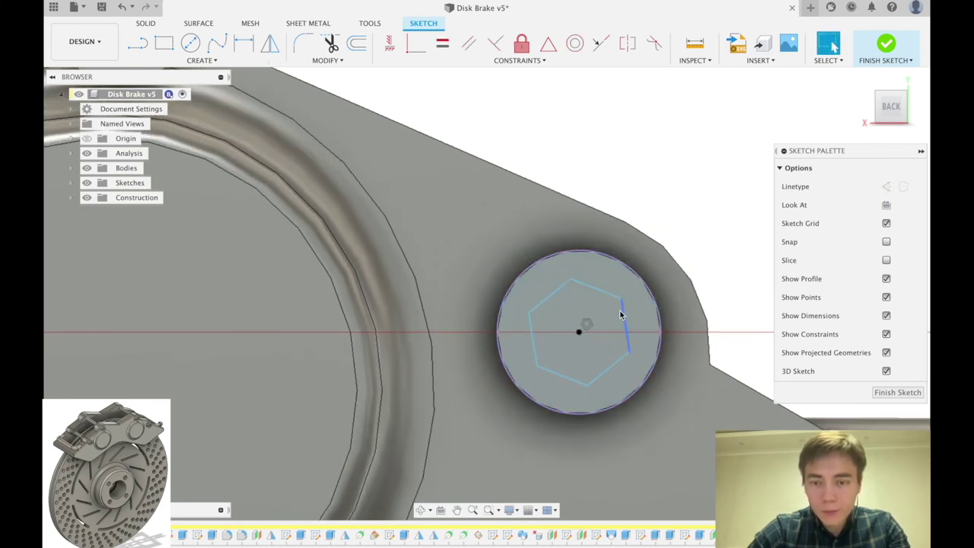
pyautogui.press('d')
pyautogui.click(626, 322)
pyautogui.click(532, 344)
pyautogui.click(582, 364)
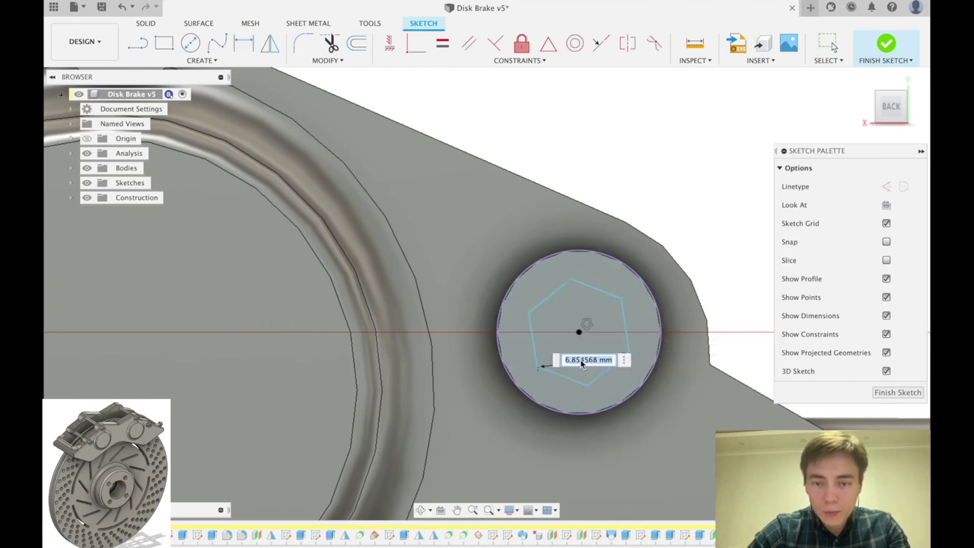
pyautogui.write('7')
pyautogui.press('Return')
pyautogui.press('Escape')
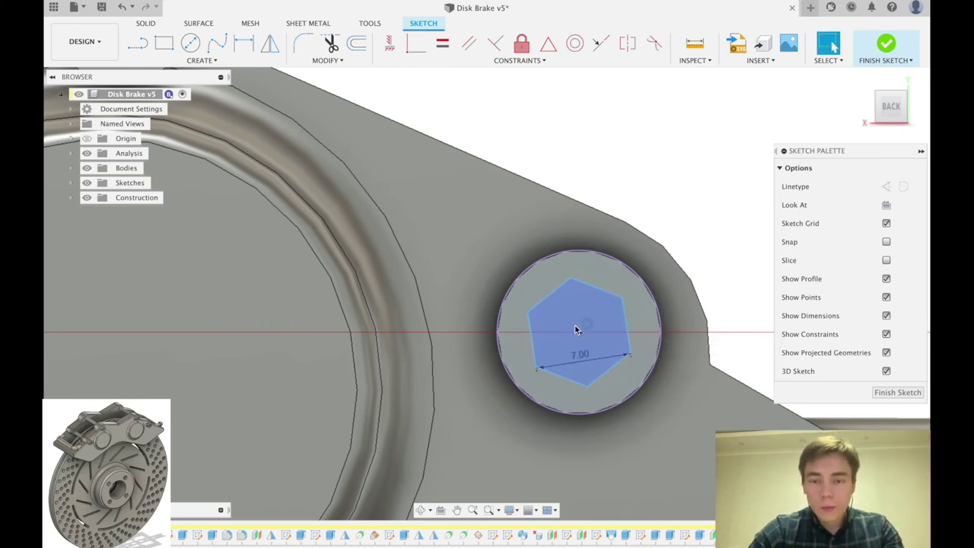
pyautogui.click(392, 47)
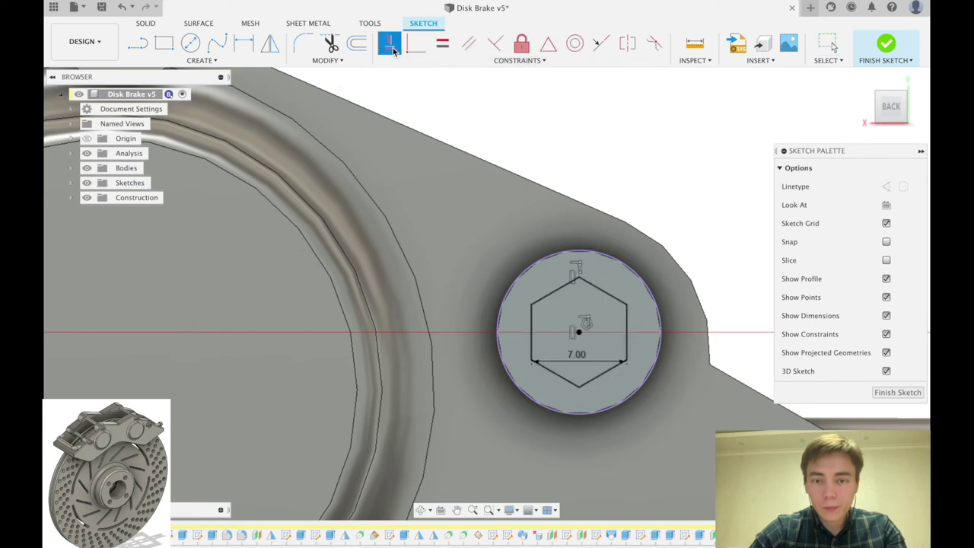
# Finish the sketch containing the hexagons on the four pin heads
pyautogui.press('Escape')
pyautogui.scroll(-8, 619, 152)
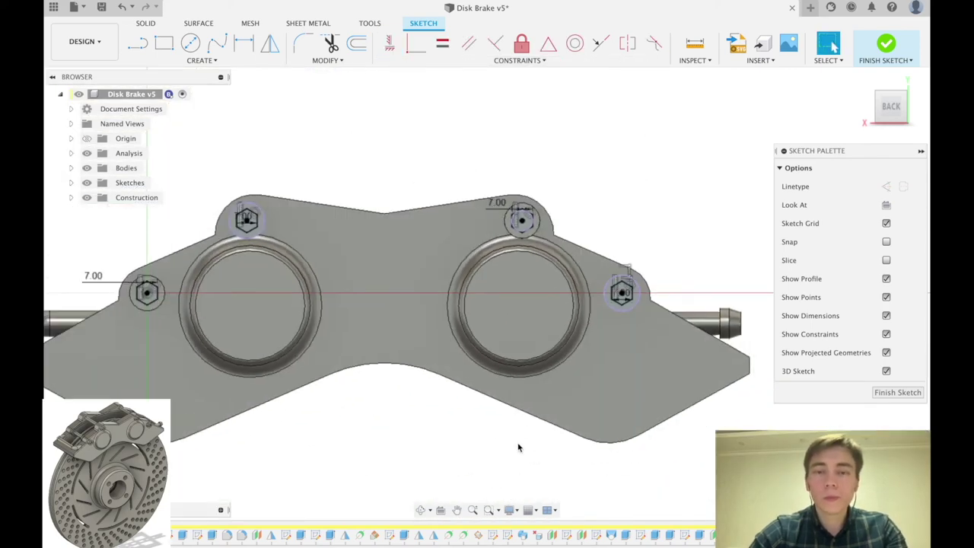
pyautogui.keyDown('shift'); pyautogui.moveTo(540, 308); pyautogui.dragTo(539, 307, button='middle'); pyautogui.keyUp('shift')
pyautogui.click(887, 45)
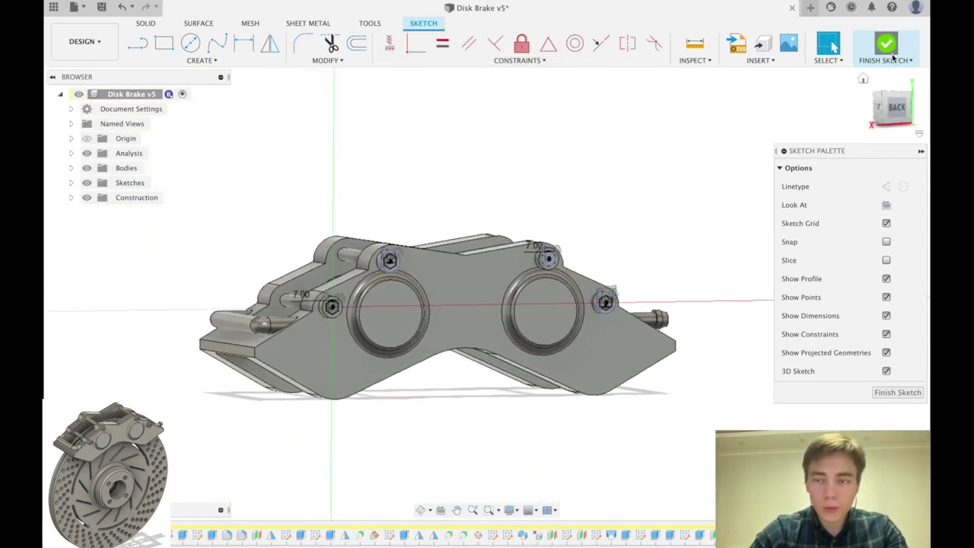
pyautogui.scroll(5, 388, 259)
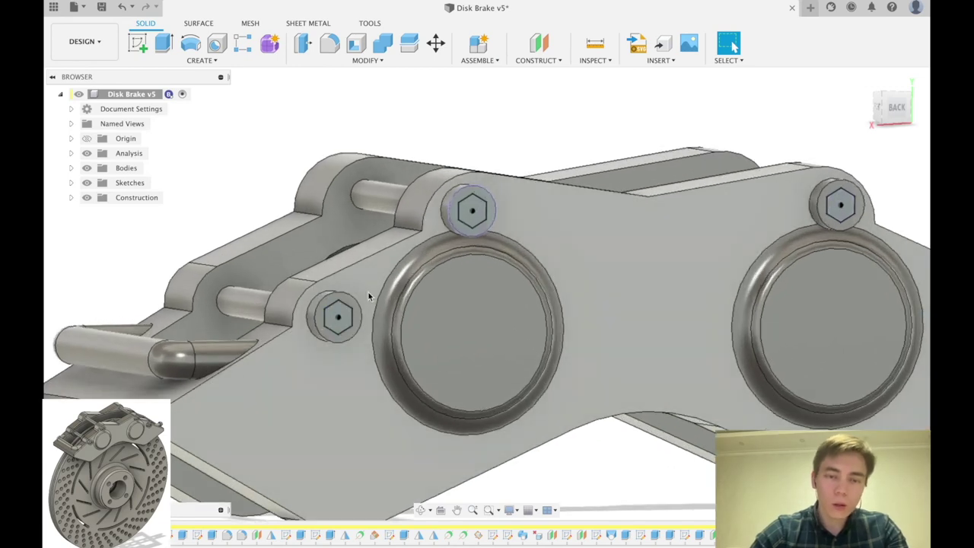
pyautogui.scroll(1, 352, 308)
pyautogui.scroll(2, 337, 314)
pyautogui.click(338, 319)
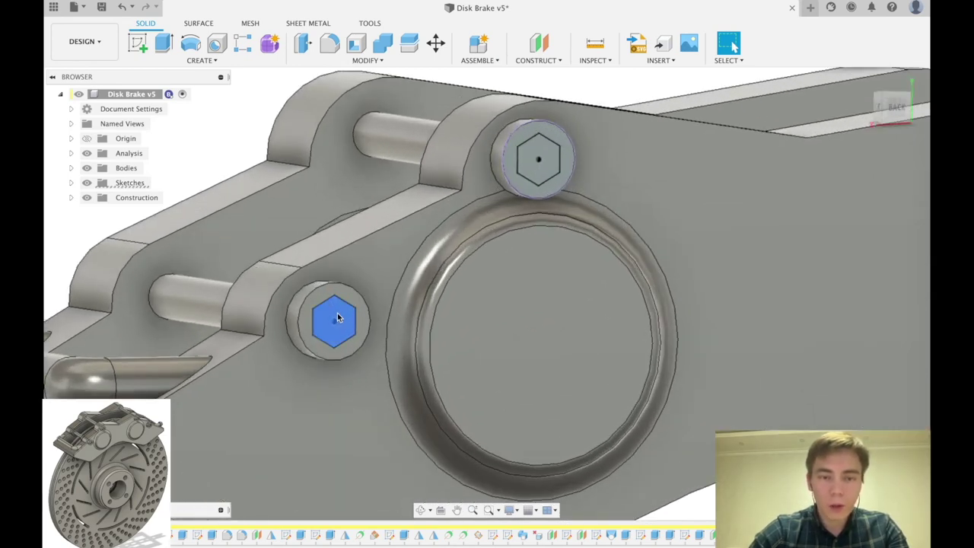
pyautogui.click(538, 159)
pyautogui.scroll(-3, 305, 293)
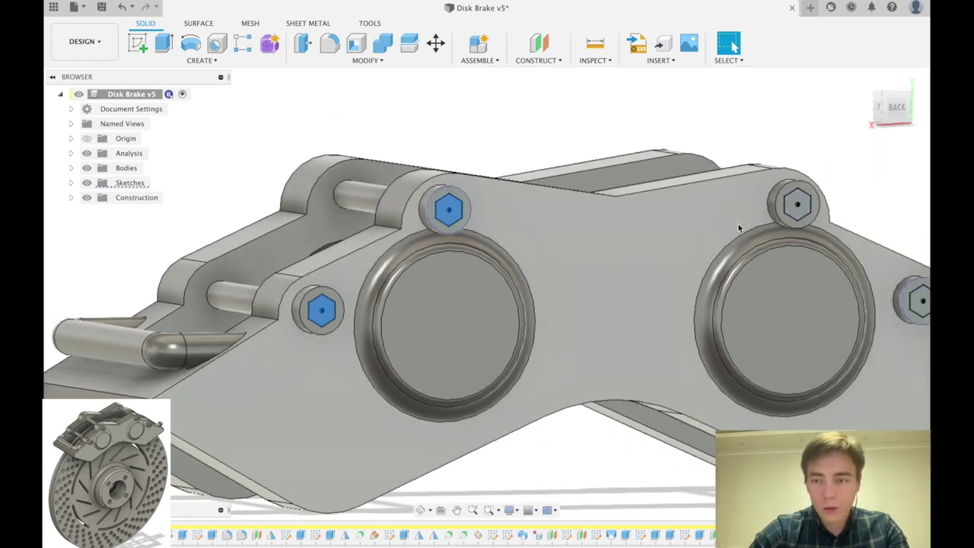
pyautogui.scroll(5, 807, 204)
pyautogui.scroll(-5, 752, 212)
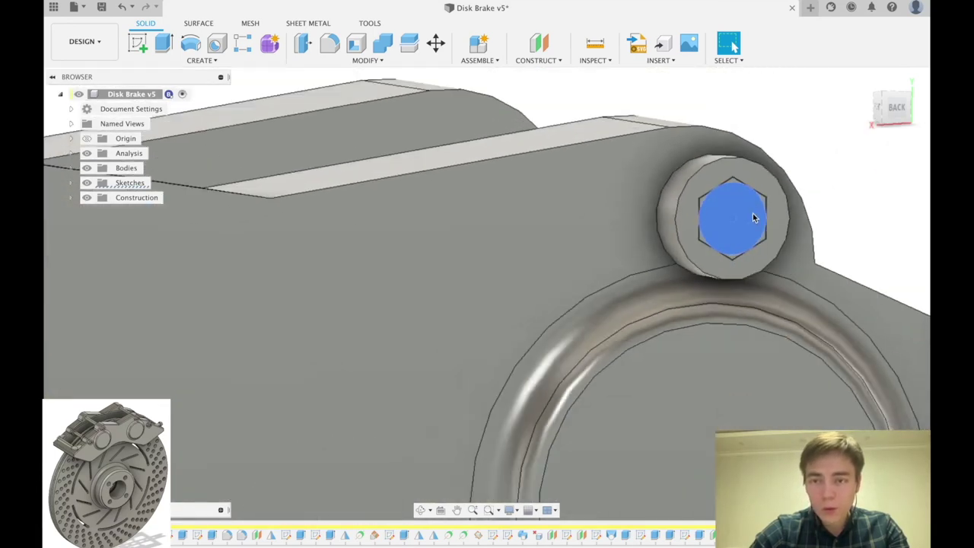
pyautogui.scroll(6, 756, 211)
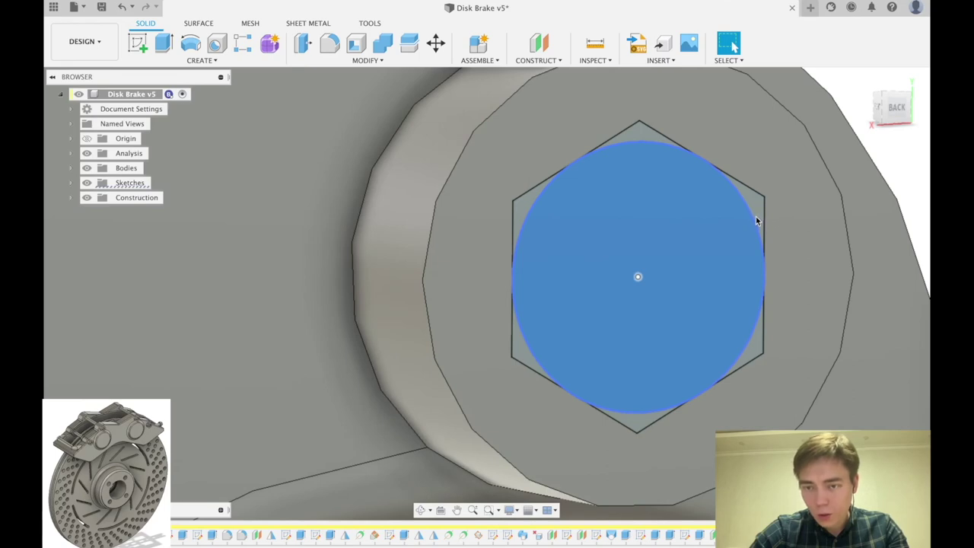
pyautogui.scroll(-5, 756, 218)
pyautogui.press('Escape')
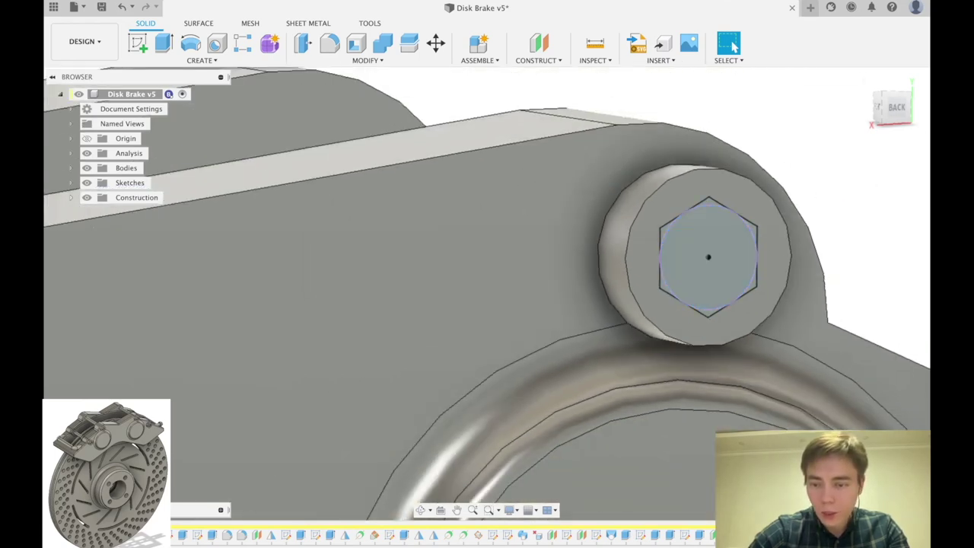
# Reopen the pin-head sketch, delete the extra circle inside the hexagon of the upper pin head nearer the hose fitting, and finish the sketch
pyautogui.rightClick(783, 379)
pyautogui.click(764, 408)
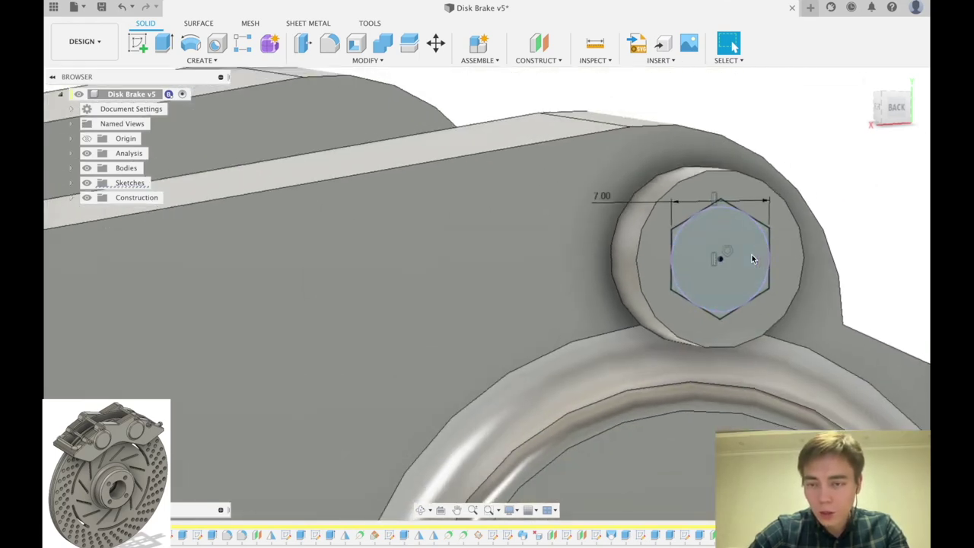
pyautogui.scroll(3, 630, 251)
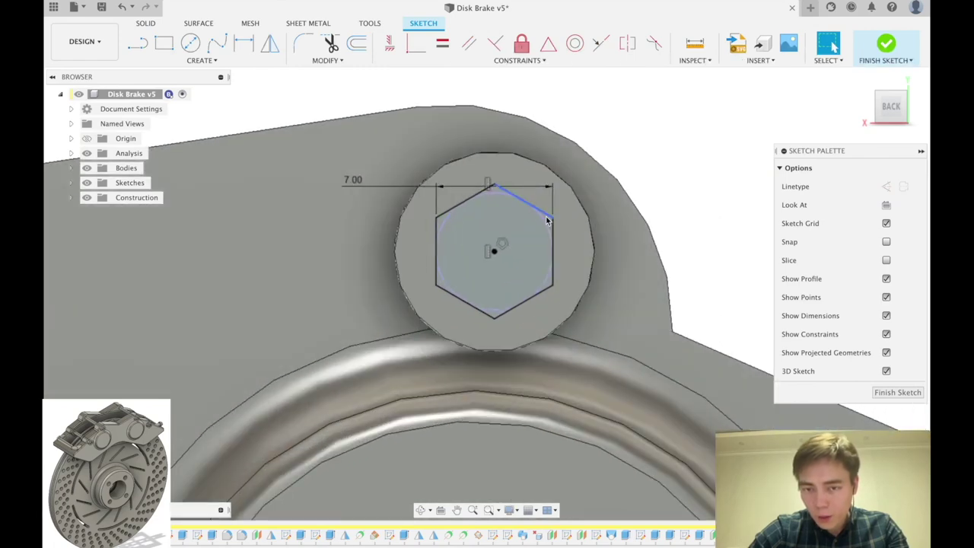
pyautogui.click(544, 220)
pyautogui.click(701, 186)
pyautogui.scroll(-5, 511, 204)
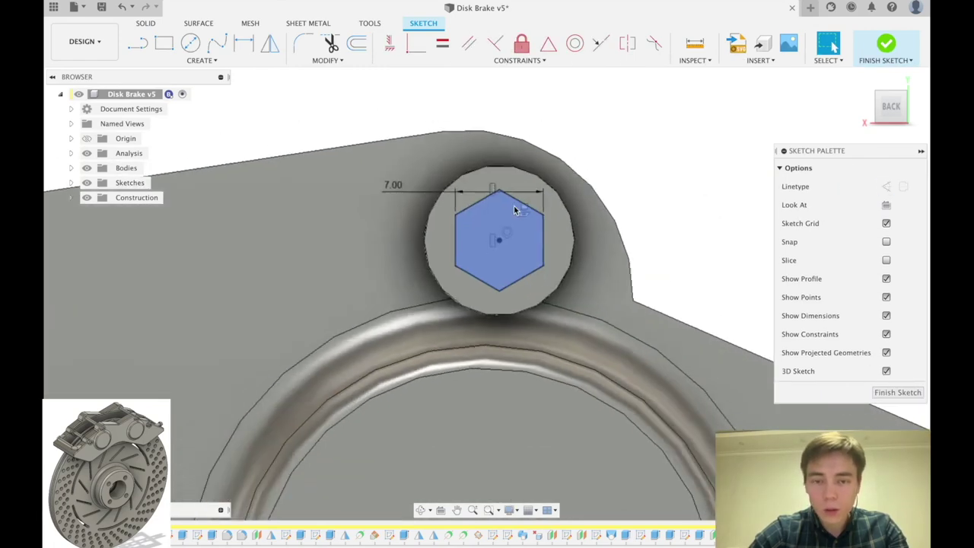
pyautogui.scroll(5, 654, 365)
pyautogui.scroll(-5, 617, 277)
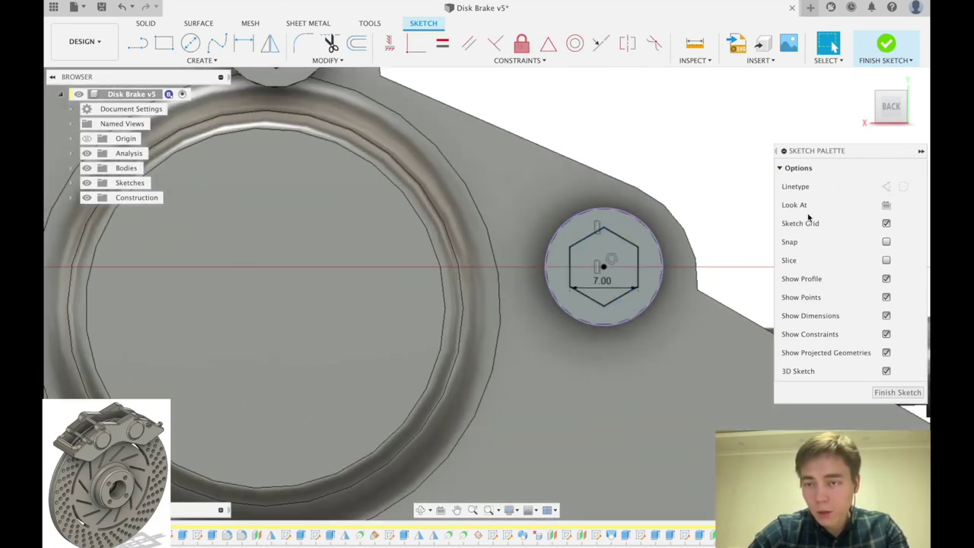
pyautogui.click(886, 44)
# Extrude all four hexagon profiles by -4 mm to cut sockets into the pin heads
pyautogui.scroll(-6, 653, 258)
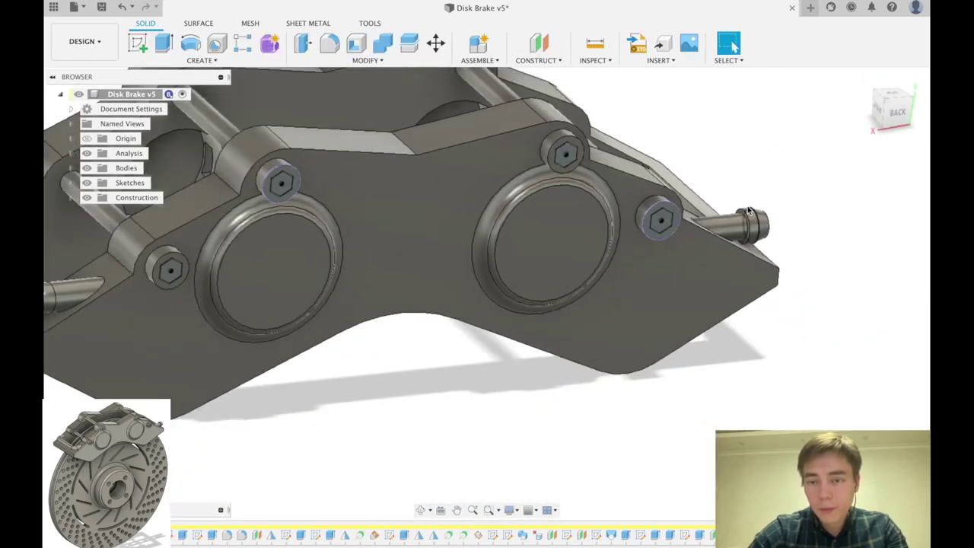
pyautogui.scroll(6, 693, 228)
pyautogui.click(576, 151)
pyautogui.click(217, 188)
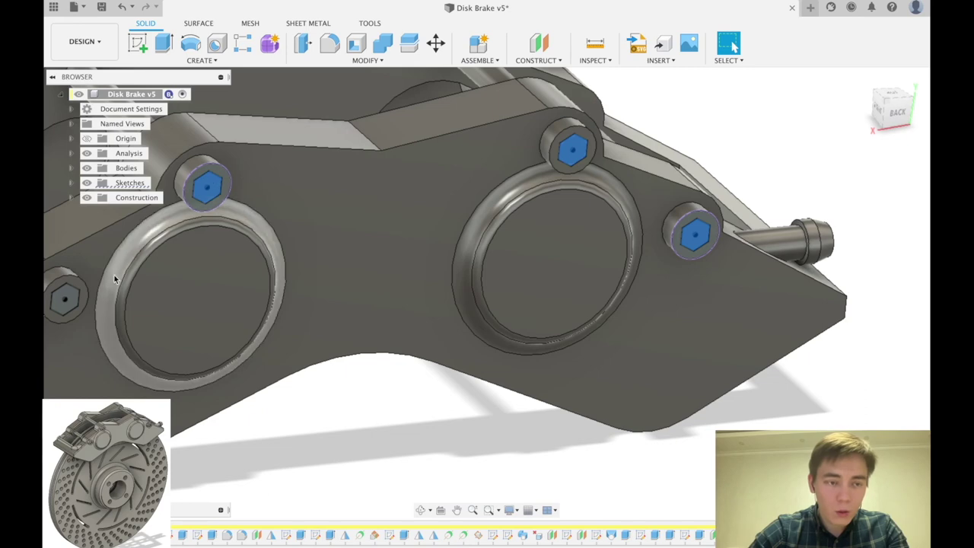
pyautogui.click(73, 293)
pyautogui.scroll(-5, 524, 310)
pyautogui.scroll(3, 509, 394)
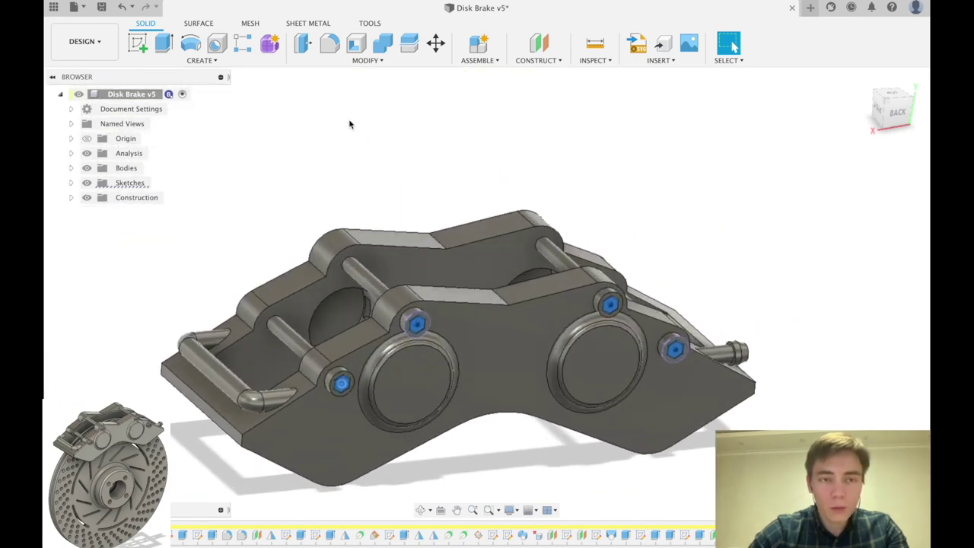
pyautogui.press('e')
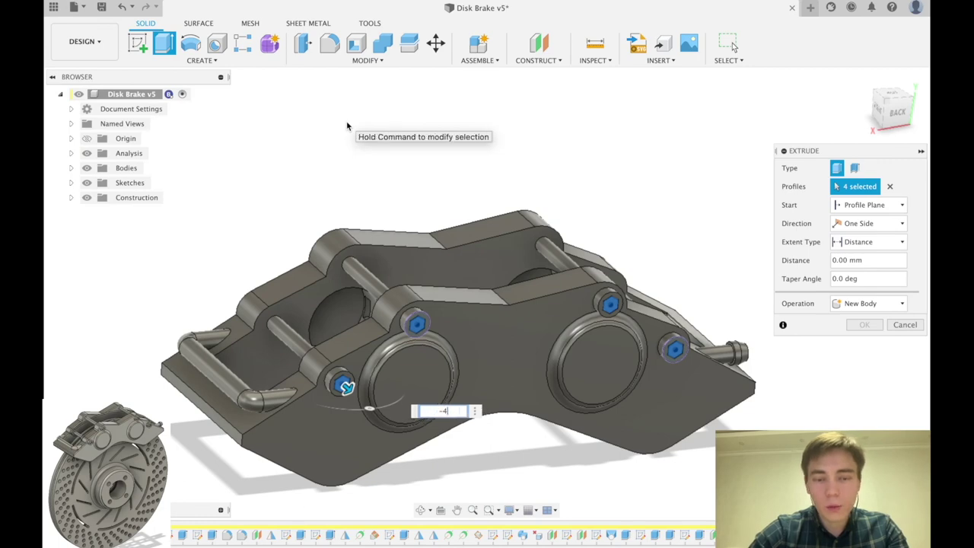
pyautogui.press('Return')
# Start a fillet and select the upper outer edges of the pin-head side plate together with the outer edges at the caliper's ends
pyautogui.scroll(-3, 545, 219)
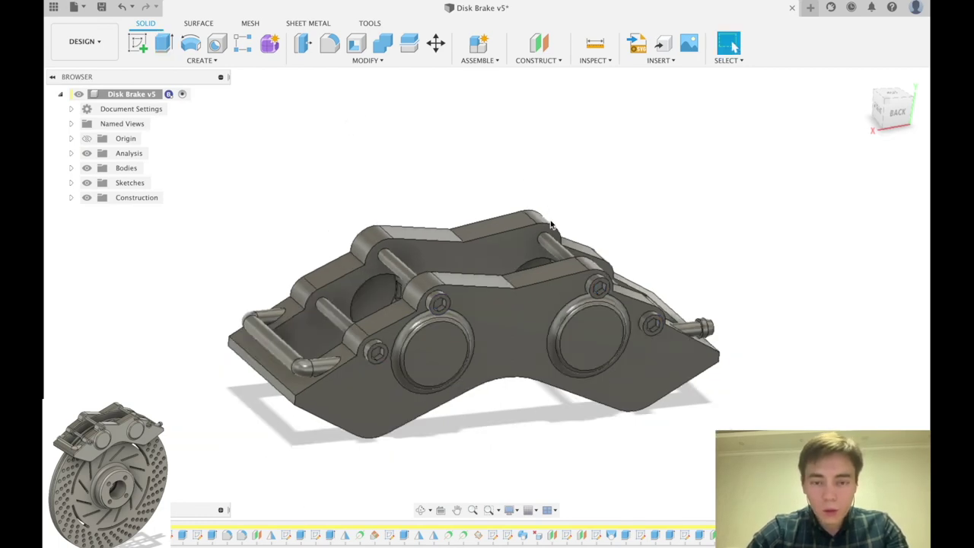
pyautogui.scroll(3, 471, 332)
pyautogui.keyDown('shift'); pyautogui.moveTo(471, 333); pyautogui.dragTo(454, 253, button='middle'); pyautogui.keyUp('shift')
pyautogui.scroll(2, 413, 220)
pyautogui.moveTo(413, 221)
pyautogui.keyDown('shift'); pyautogui.mouseDown(button='middle')
pyautogui.moveTo(474, 231)
pyautogui.moveTo(419, 213)
pyautogui.mouseUp(button='middle'); pyautogui.keyUp('shift')
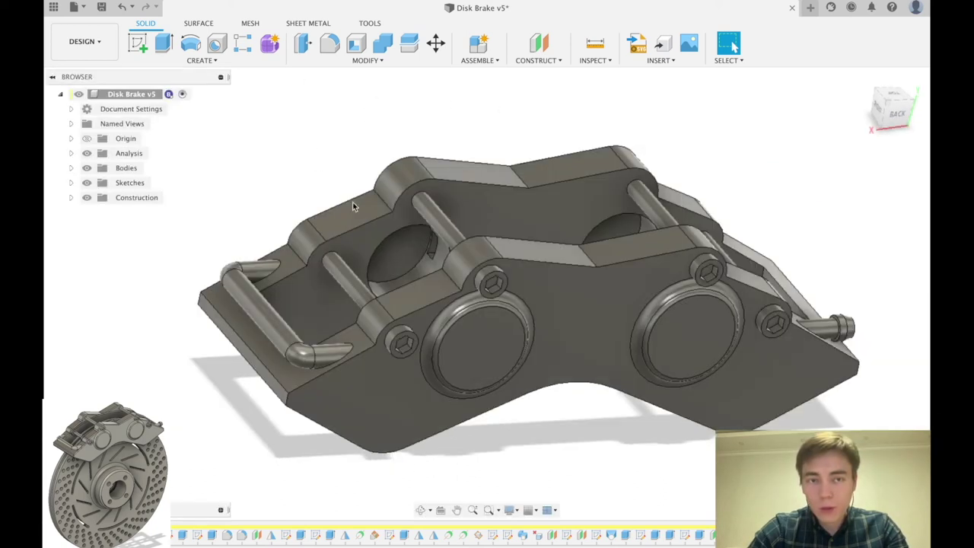
pyautogui.press('f')
pyautogui.click(365, 347)
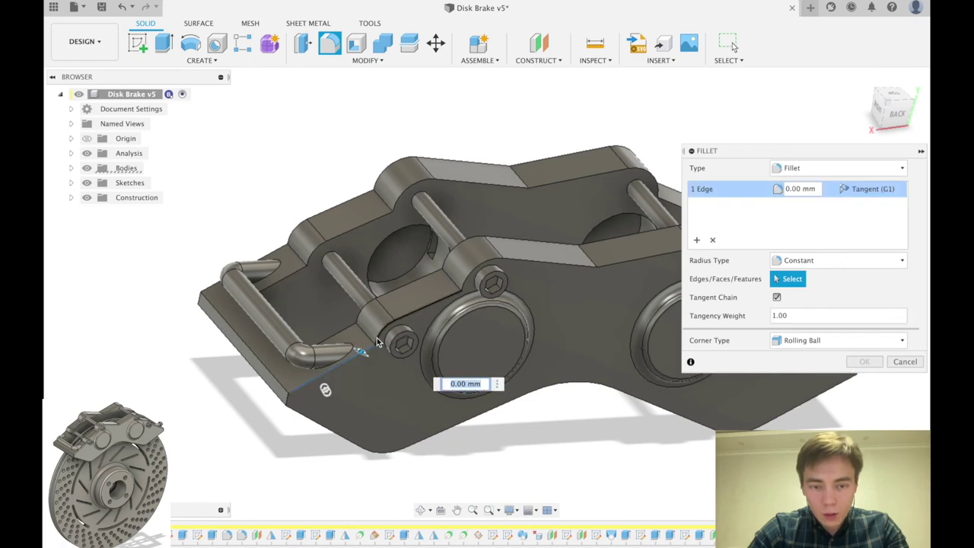
pyautogui.click(460, 281)
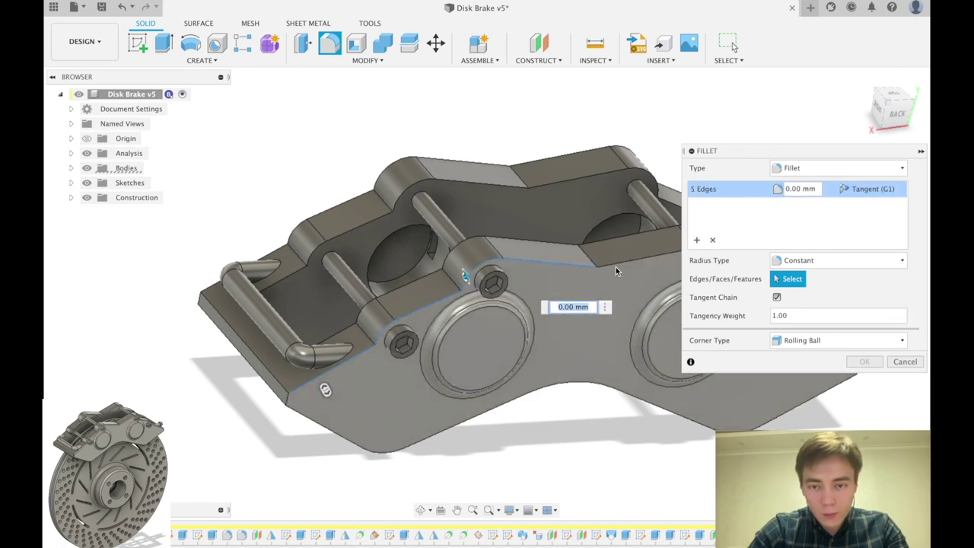
pyautogui.click(620, 265)
pyautogui.scroll(-3, 503, 359)
pyautogui.scroll(3, 502, 359)
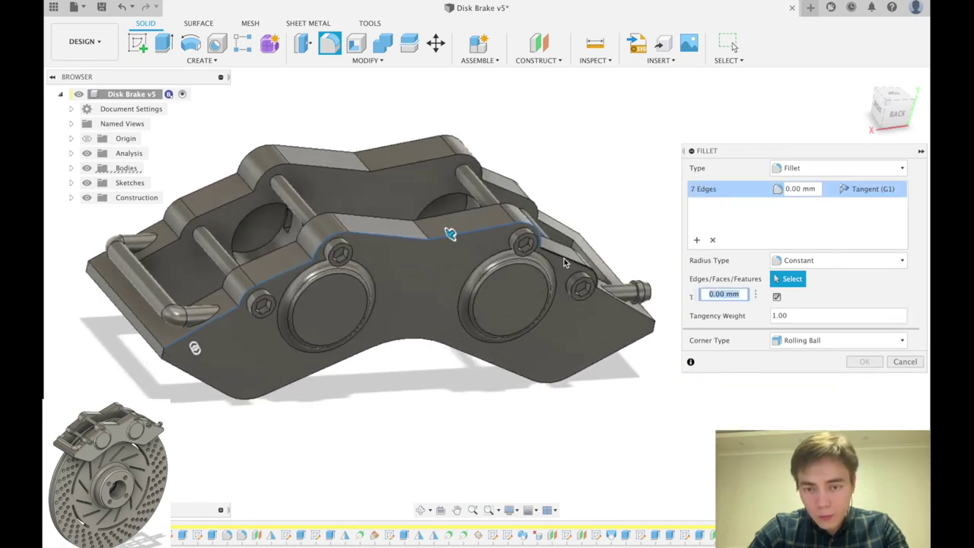
pyautogui.click(616, 285)
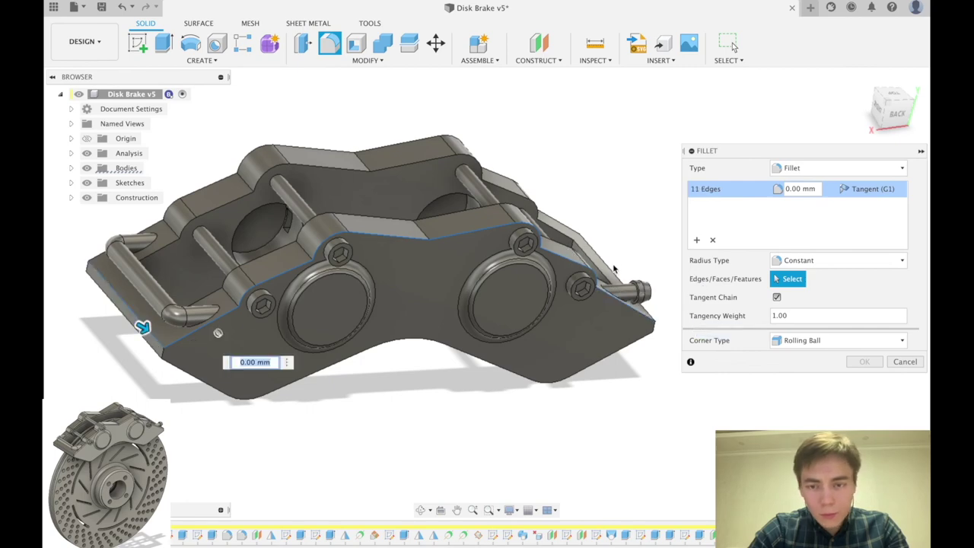
pyautogui.click(613, 269)
# Add the opposite side plate's upper outer edges to the fillet and apply a 1.5 mm radius
pyautogui.scroll(-3, 563, 257)
pyautogui.keyDown('shift'); pyautogui.moveTo(502, 259); pyautogui.dragTo(510, 373, button='middle'); pyautogui.keyUp('shift')
pyautogui.scroll(3, 502, 376)
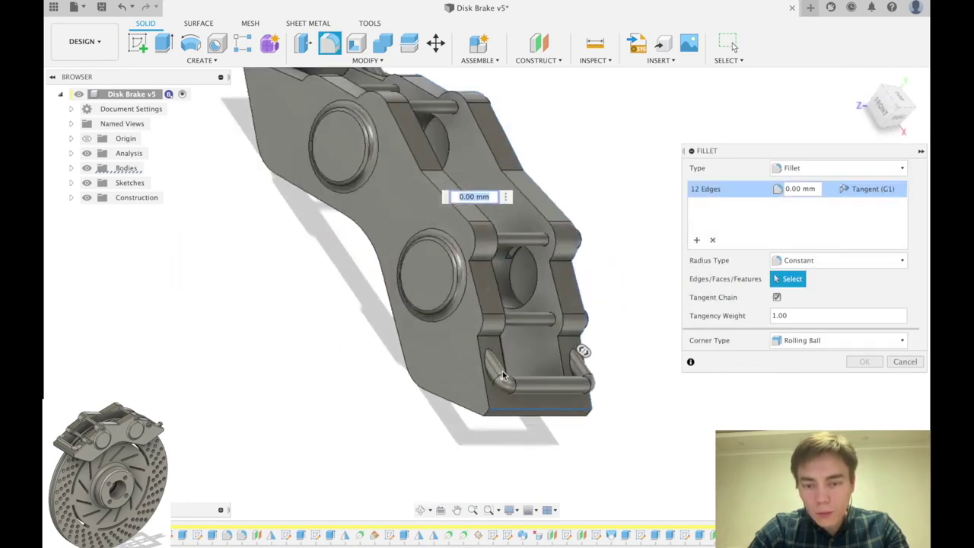
pyautogui.scroll(2, 502, 374)
pyautogui.click(480, 368)
pyautogui.click(481, 309)
pyautogui.click(472, 218)
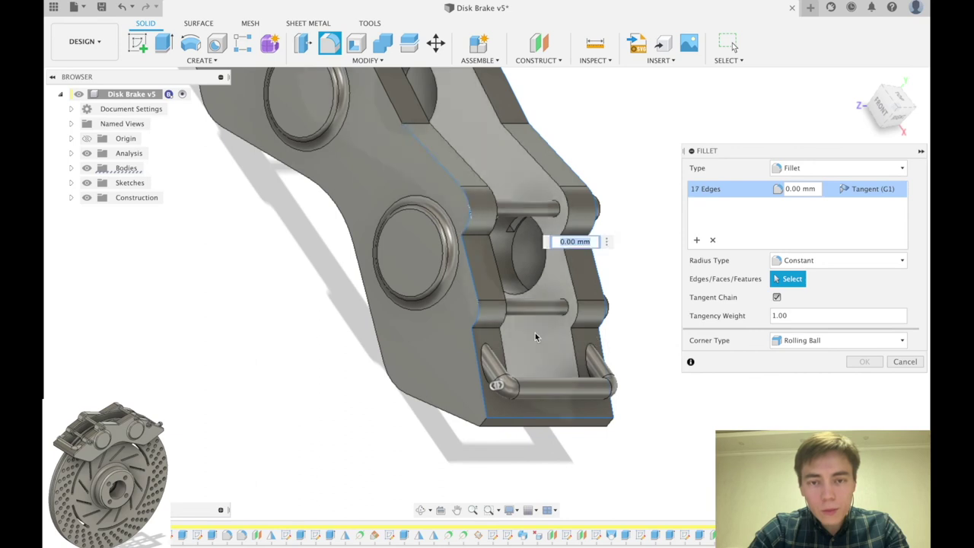
pyautogui.scroll(-3, 536, 336)
pyautogui.scroll(2, 476, 194)
pyautogui.click(446, 220)
pyautogui.click(370, 172)
pyautogui.click(342, 173)
pyautogui.write('1.5')
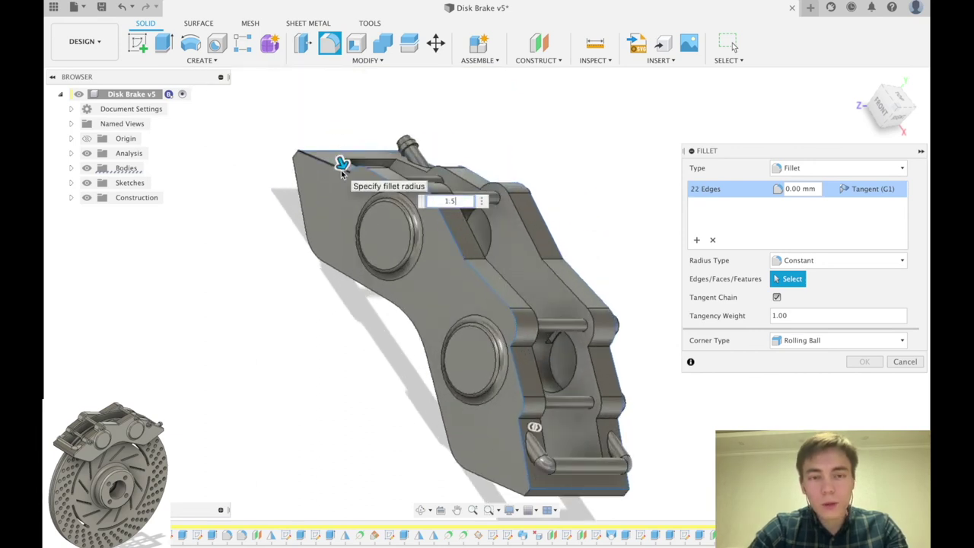
pyautogui.press('Return')
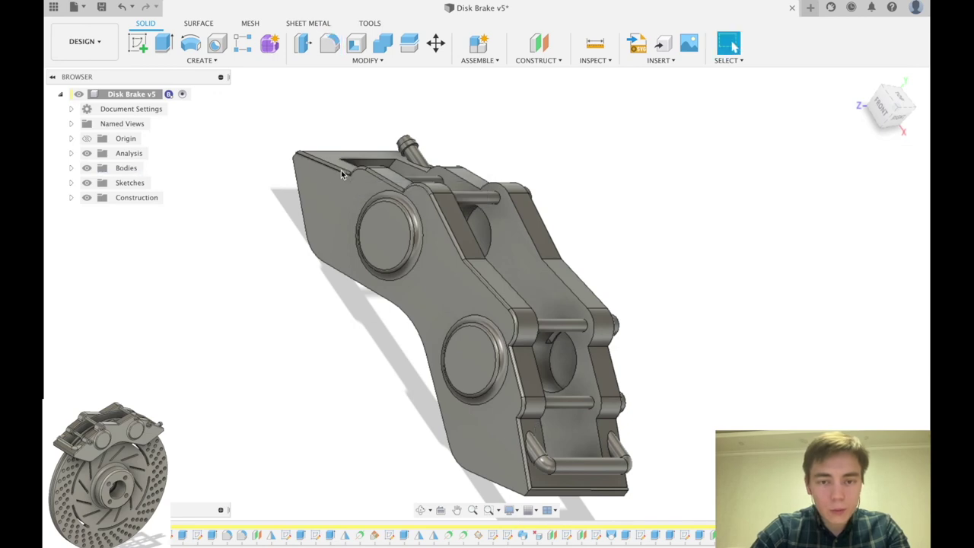
# Start another fillet and select the upper inner edges of the central opening along the plate opposite the pin heads, including the hose-fitting end
pyautogui.keyDown('shift'); pyautogui.moveTo(516, 221); pyautogui.dragTo(456, 255, button='middle'); pyautogui.keyUp('shift')
pyautogui.scroll(2, 509, 312)
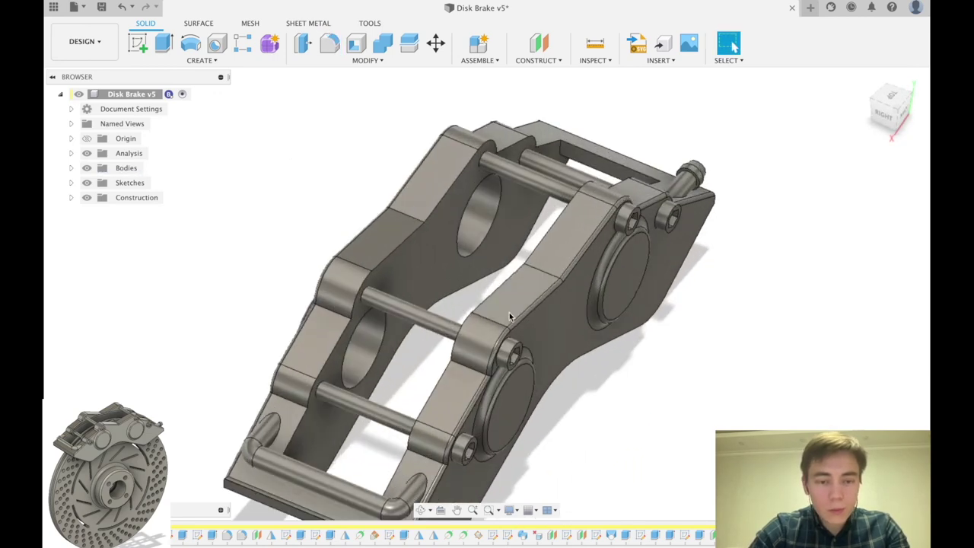
pyautogui.scroll(-2, 509, 312)
pyautogui.press('f')
pyautogui.scroll(3, 525, 168)
pyautogui.scroll(3, 569, 218)
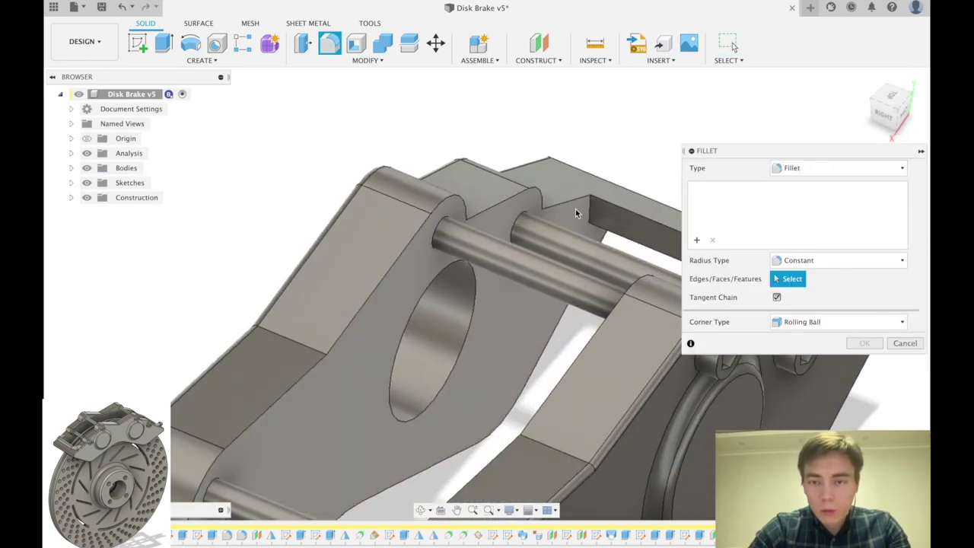
pyautogui.click(582, 200)
pyautogui.click(597, 203)
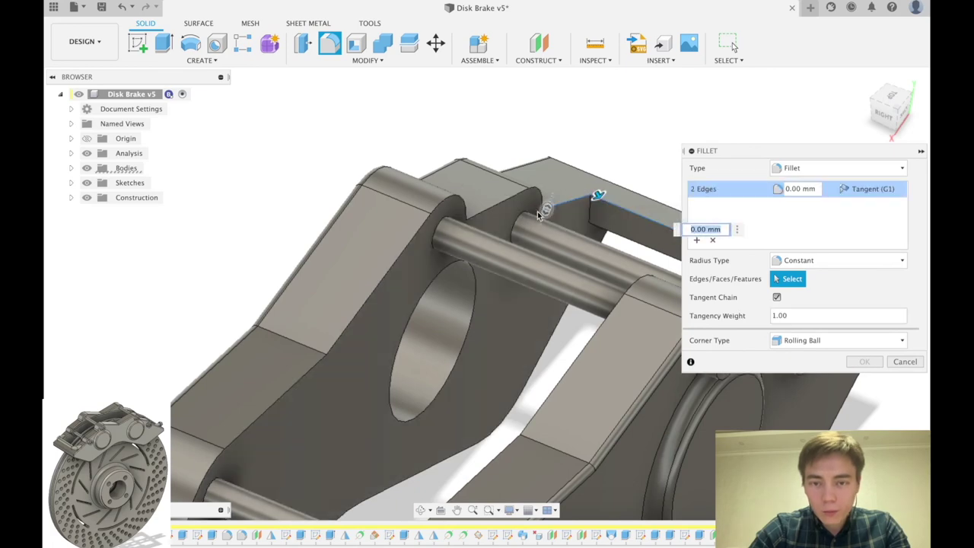
pyautogui.click(523, 198)
pyautogui.click(415, 239)
pyautogui.scroll(-1, 320, 317)
pyautogui.moveTo(281, 363); pyautogui.dragTo(382, 224, button='middle')
pyautogui.click(323, 344)
pyautogui.scroll(-2, 322, 344)
pyautogui.click(285, 380)
pyautogui.click(248, 457)
# Add the opening's edge beside the bent crossover pipe and the first inner edges of the pin-head plate to the fillet
pyautogui.scroll(-3, 248, 456)
pyautogui.moveTo(248, 456); pyautogui.dragTo(337, 332, button='middle')
pyautogui.scroll(2, 326, 433)
pyautogui.keyDown('shift'); pyautogui.moveTo(366, 382); pyautogui.dragTo(358, 415, button='middle'); pyautogui.keyUp('shift')
pyautogui.scroll(3, 337, 296)
pyautogui.click(337, 295)
pyautogui.click(463, 363)
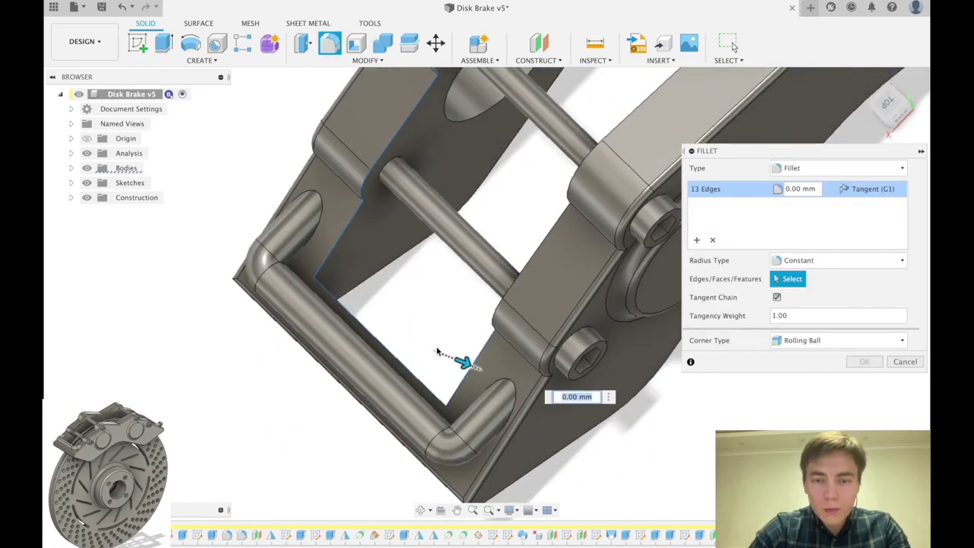
pyautogui.scroll(-3, 410, 323)
pyautogui.click(545, 192)
pyautogui.scroll(3, 453, 342)
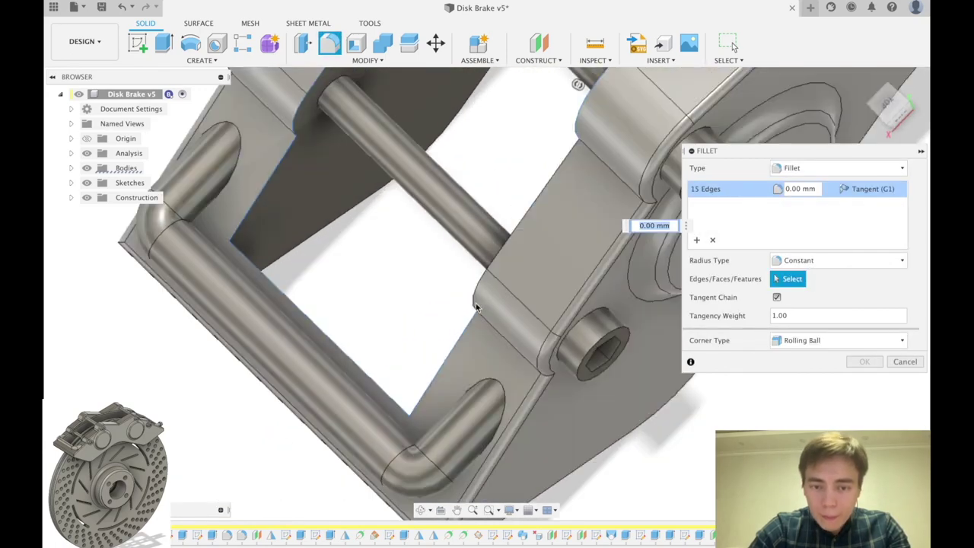
# Add the remaining upper inner edges of the pin-head plate and fillet the opening's edges with a 1.5 mm radius
pyautogui.scroll(-2, 388, 282)
pyautogui.scroll(-3, 404, 414)
pyautogui.scroll(3, 411, 396)
pyautogui.keyDown('shift'); pyautogui.moveTo(381, 358); pyautogui.dragTo(428, 401, button='middle'); pyautogui.keyUp('shift')
pyautogui.scroll(2, 428, 402)
pyautogui.click(403, 388)
pyautogui.scroll(-3, 396, 441)
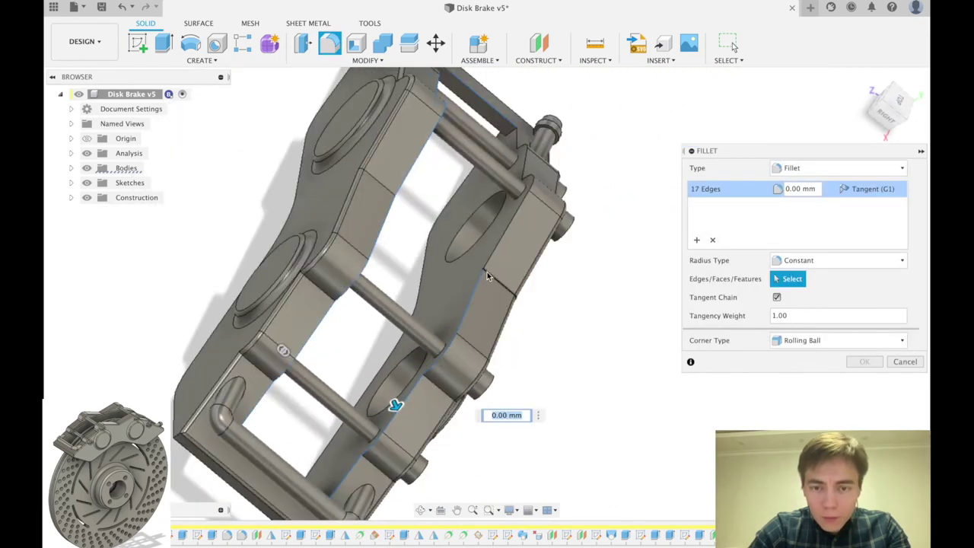
pyautogui.click(487, 277)
pyautogui.scroll(3, 469, 261)
pyautogui.moveTo(515, 147); pyautogui.dragTo(479, 302, button='middle')
pyautogui.click(474, 302)
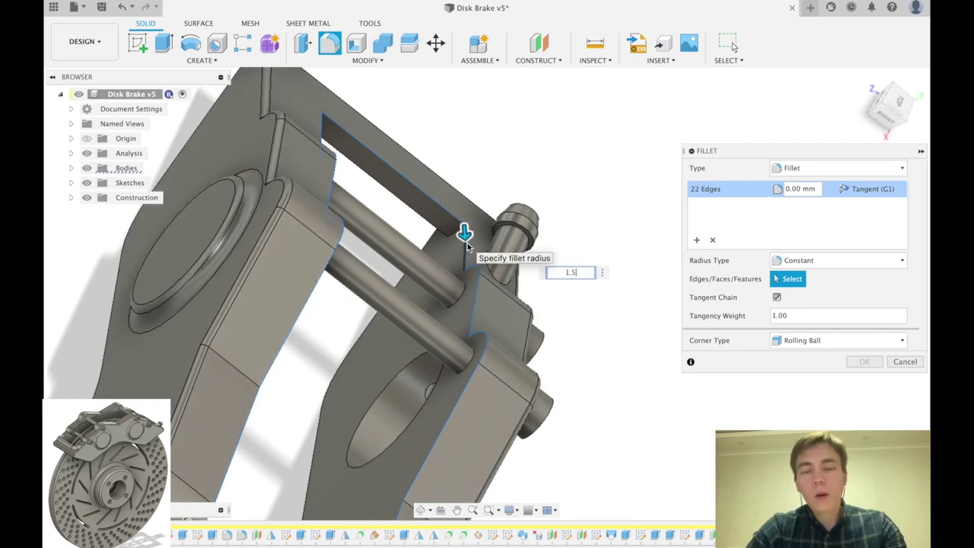
pyautogui.press('Return')
# Try to fillet the lower rim faces of both caliper side plates and their connecting ends with a 1.5 mm radius
pyautogui.scroll(-5, 482, 259)
pyautogui.keyDown('shift'); pyautogui.moveTo(431, 325); pyautogui.dragTo(383, 263, button='middle'); pyautogui.keyUp('shift')
pyautogui.scroll(2, 383, 266)
pyautogui.scroll(-1, 286, 278)
pyautogui.keyDown('shift'); pyautogui.moveTo(275, 315); pyautogui.dragTo(404, 242, button='middle'); pyautogui.keyUp('shift')
pyautogui.click(732, 44)
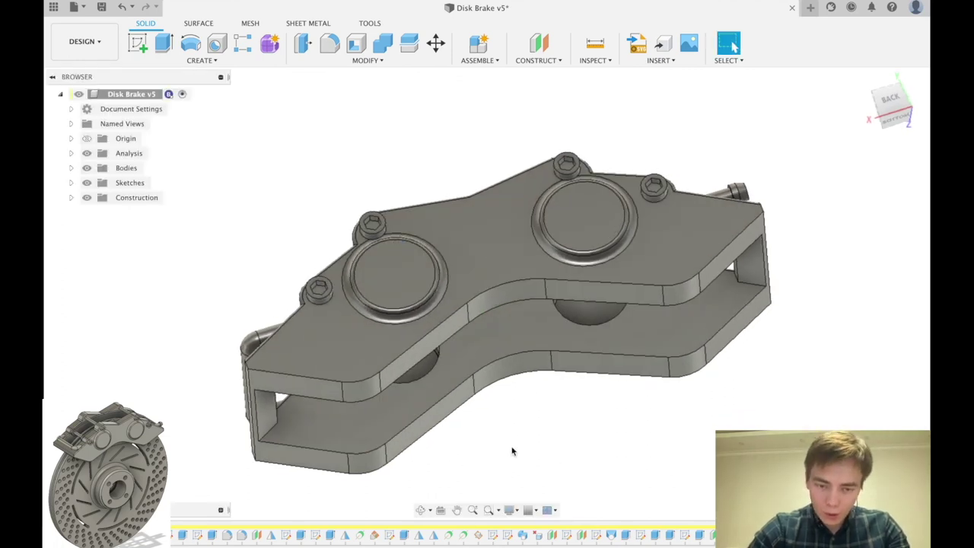
pyautogui.press('f')
pyautogui.click(266, 383)
pyautogui.write('1.5')
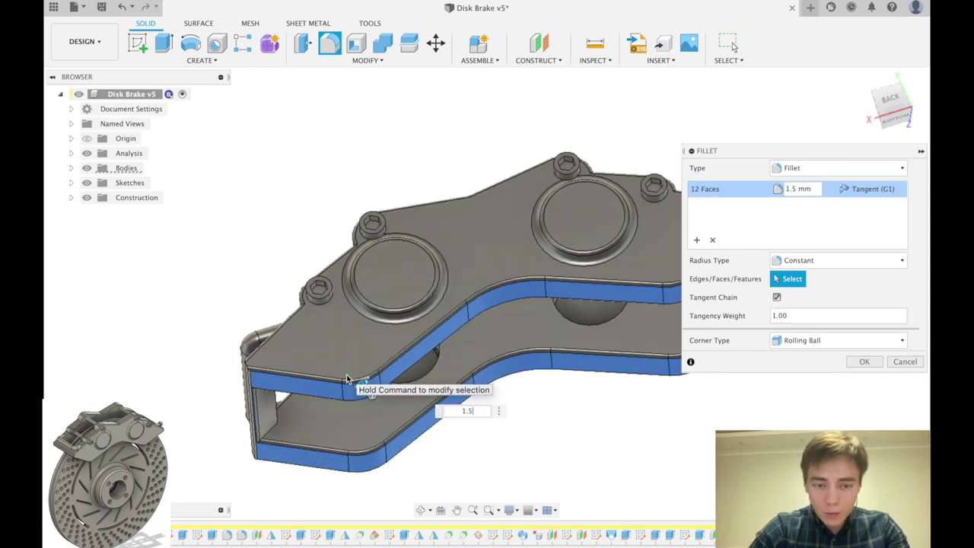
pyautogui.click(864, 361)
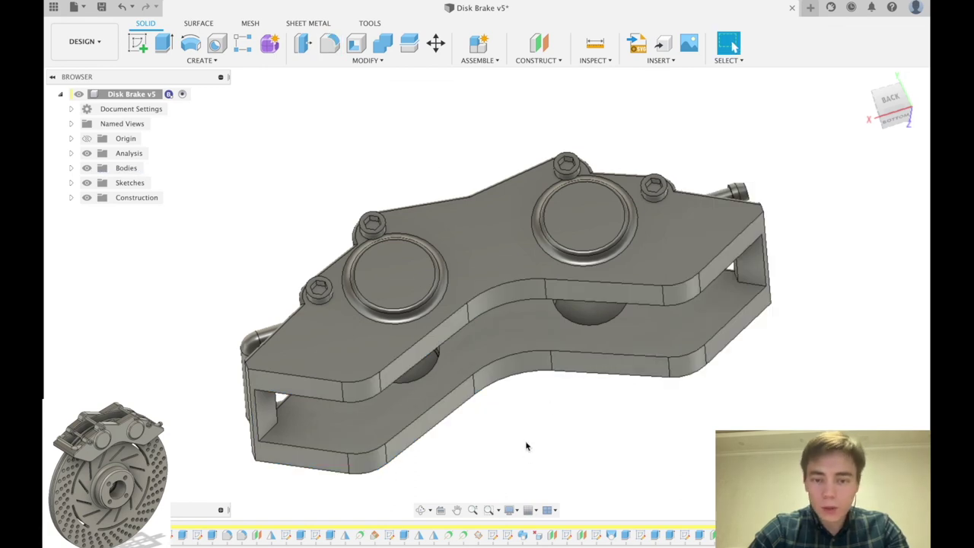
# Fillet all edges around the lower rim faces of both side plates and the connecting ends with a 1.5 mm radius
pyautogui.press('f')
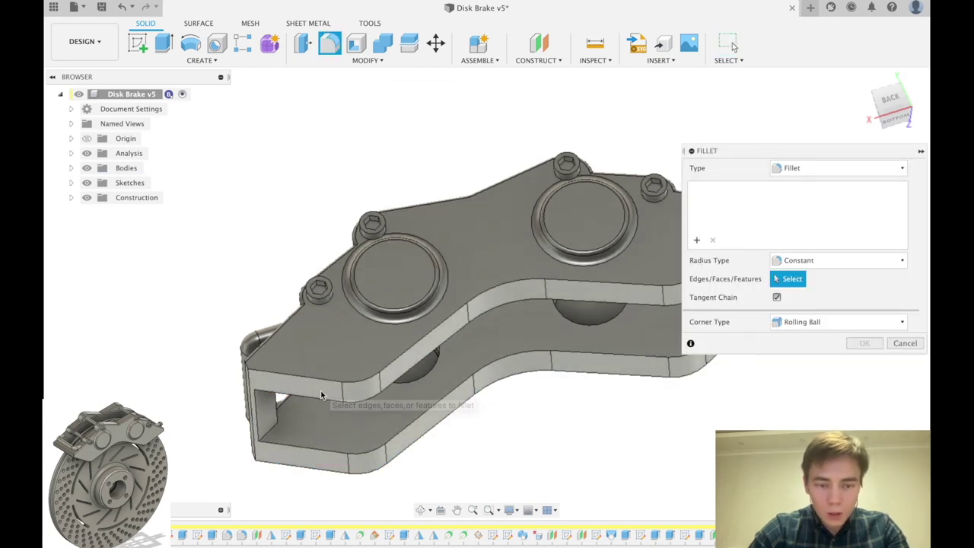
pyautogui.click(321, 394)
pyautogui.scroll(-3, 137, 388)
pyautogui.keyDown('shift'); pyautogui.moveTo(419, 306); pyautogui.dragTo(670, 351, button='middle'); pyautogui.keyUp('shift')
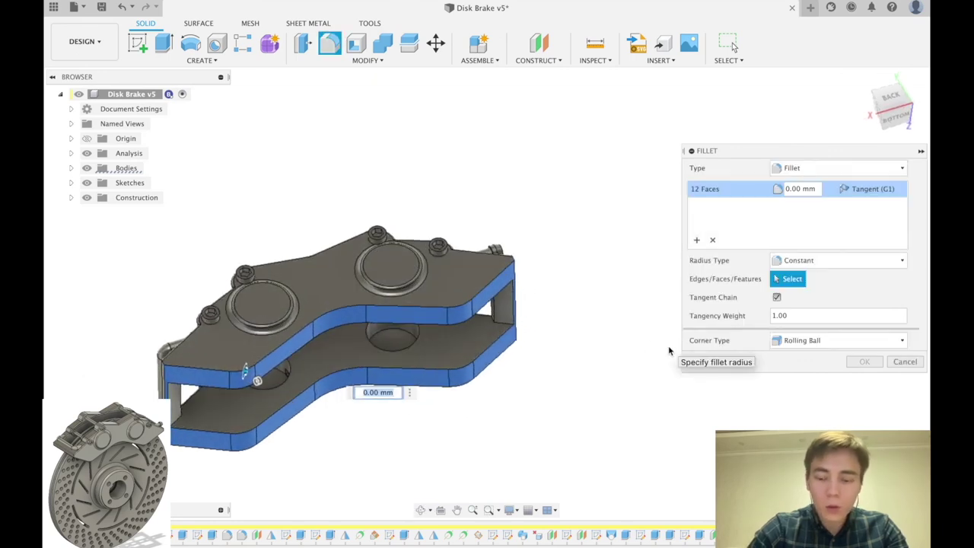
pyautogui.write('1.5')
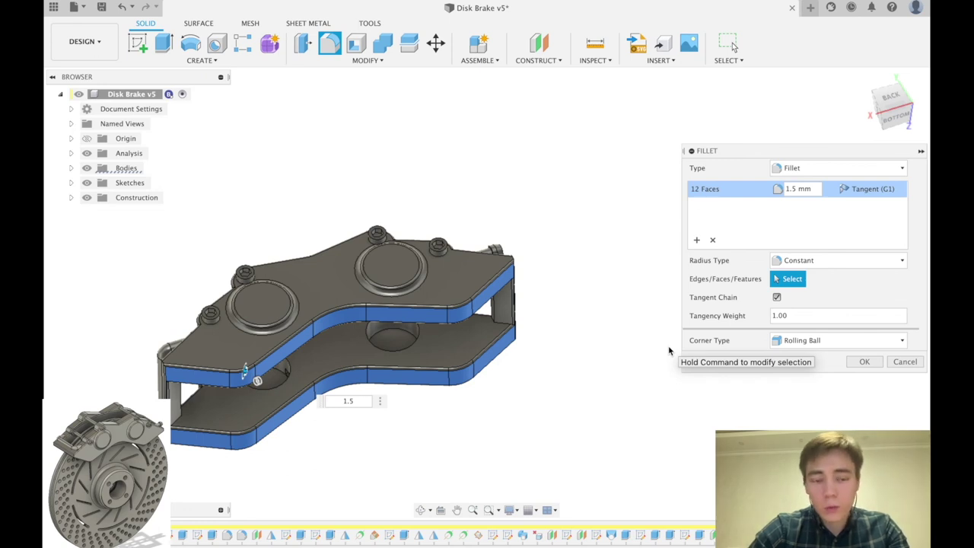
pyautogui.press('Return')
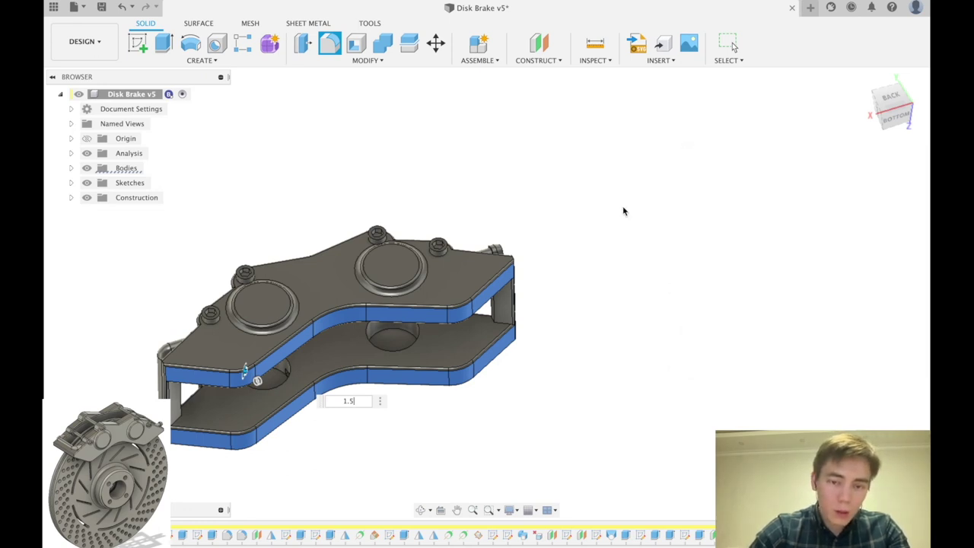
# Start another fillet and select the short outer corner edges of both side plates at the hose-fitting end
pyautogui.scroll(-2, 590, 224)
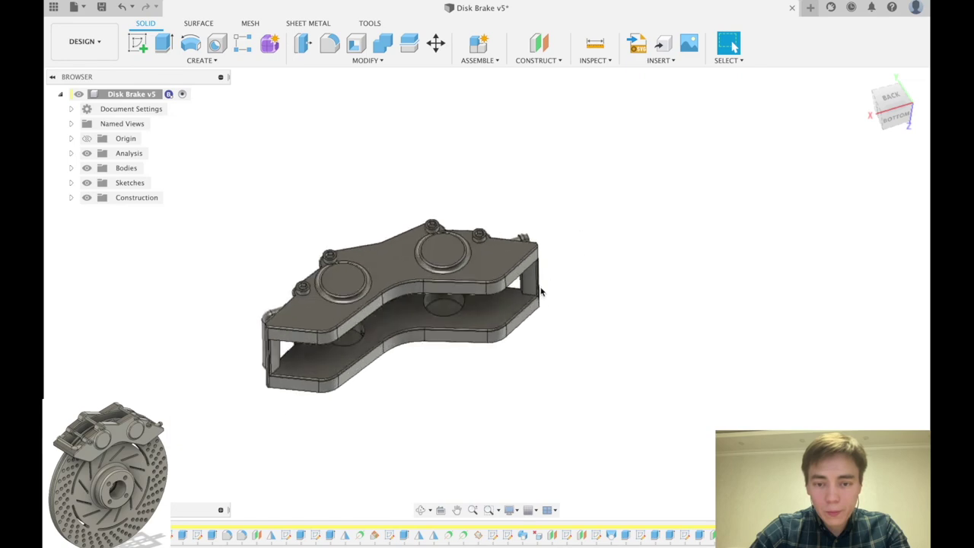
pyautogui.scroll(4, 547, 286)
pyautogui.keyDown('shift'); pyautogui.moveTo(548, 272); pyautogui.dragTo(485, 310, button='middle'); pyautogui.keyUp('shift')
pyautogui.scroll(-2, 503, 340)
pyautogui.scroll(4, 511, 228)
pyautogui.scroll(4, 479, 296)
pyautogui.scroll(2, 463, 248)
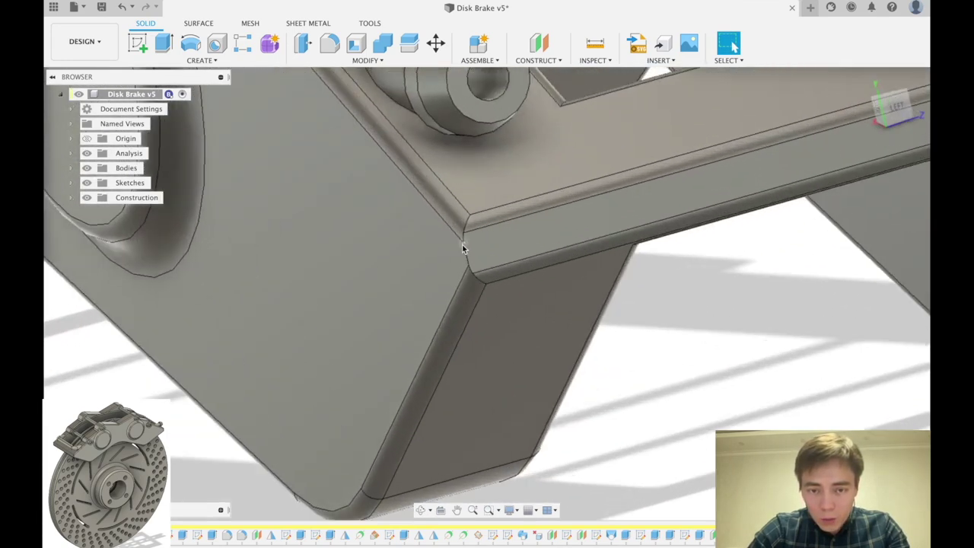
pyautogui.press('f')
pyautogui.click(465, 257)
pyautogui.scroll(-4, 410, 347)
pyautogui.keyDown('shift'); pyautogui.moveTo(520, 361); pyautogui.dragTo(448, 326, button='middle'); pyautogui.keyUp('shift')
pyautogui.scroll(-2, 448, 326)
pyautogui.scroll(2, 229, 340)
pyautogui.scroll(3, 272, 325)
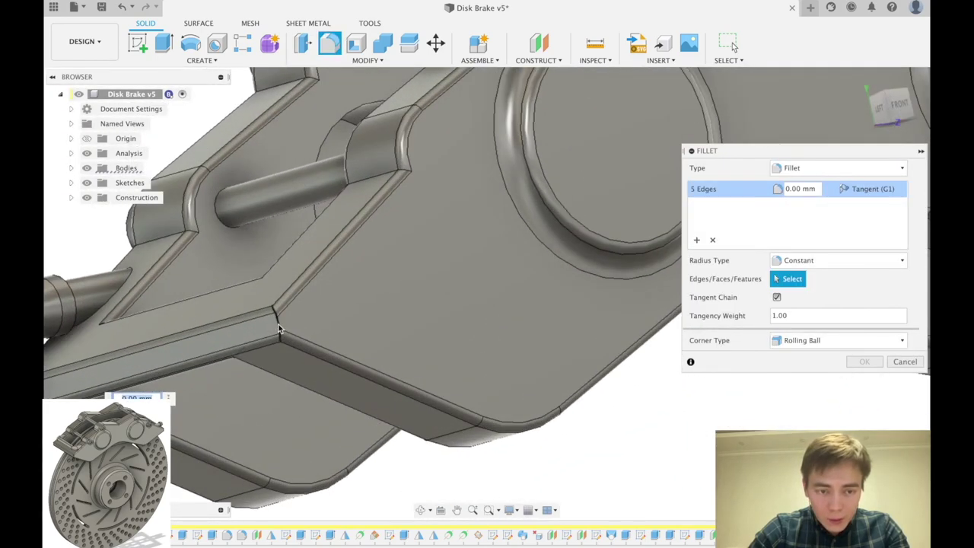
pyautogui.click(278, 327)
# Add both outer corner edges at the crossover-pipe end to the fillet and apply a 1.5 mm radius to all selected corners
pyautogui.scroll(-5, 210, 358)
pyautogui.keyDown('shift'); pyautogui.moveTo(460, 329); pyautogui.dragTo(509, 359, button='middle'); pyautogui.keyUp('shift')
pyautogui.scroll(5, 450, 374)
pyautogui.scroll(-4, 450, 374)
pyautogui.keyDown('shift'); pyautogui.moveTo(449, 374); pyautogui.dragTo(357, 385, button='middle'); pyautogui.keyUp('shift')
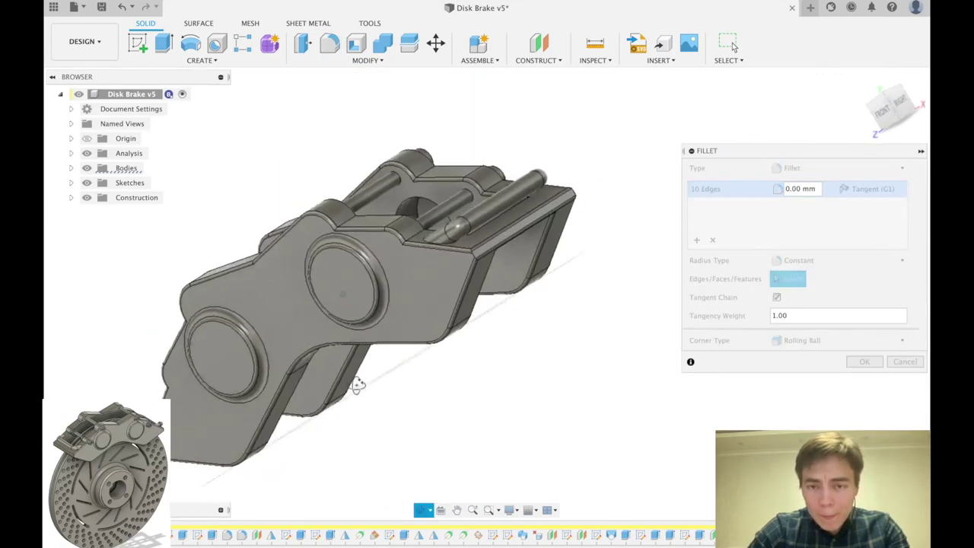
pyautogui.scroll(3, 410, 320)
pyautogui.click(491, 239)
pyautogui.scroll(-3, 490, 240)
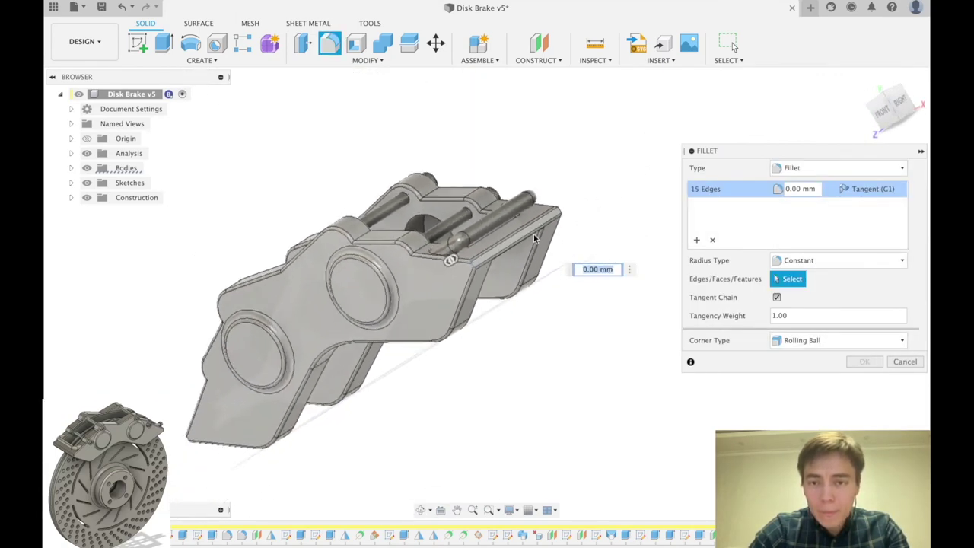
pyautogui.scroll(3, 565, 211)
pyautogui.click(565, 212)
pyautogui.write('1.5')
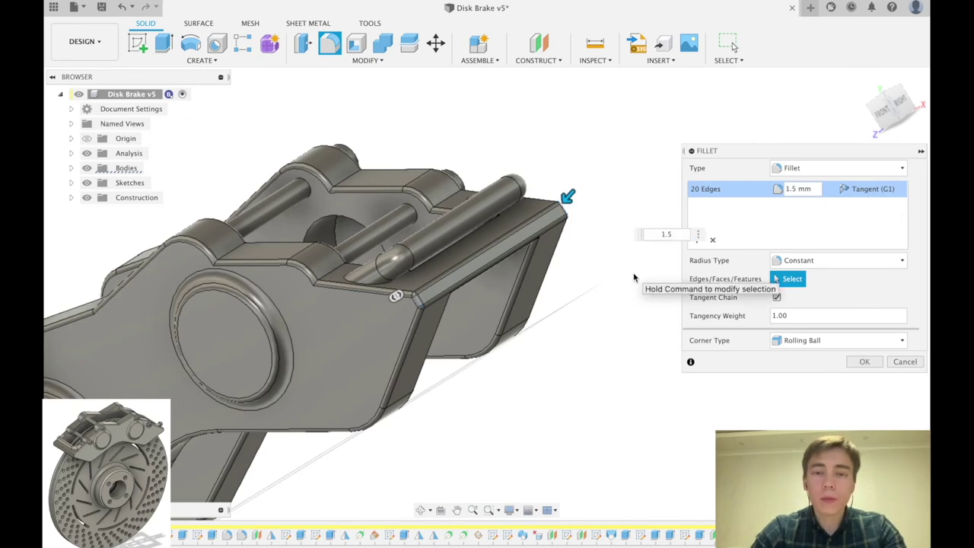
pyautogui.press('Return')
pyautogui.scroll(-3, 616, 243)
pyautogui.keyDown('shift'); pyautogui.moveTo(601, 215); pyautogui.dragTo(639, 228, button='middle'); pyautogui.keyUp('shift')
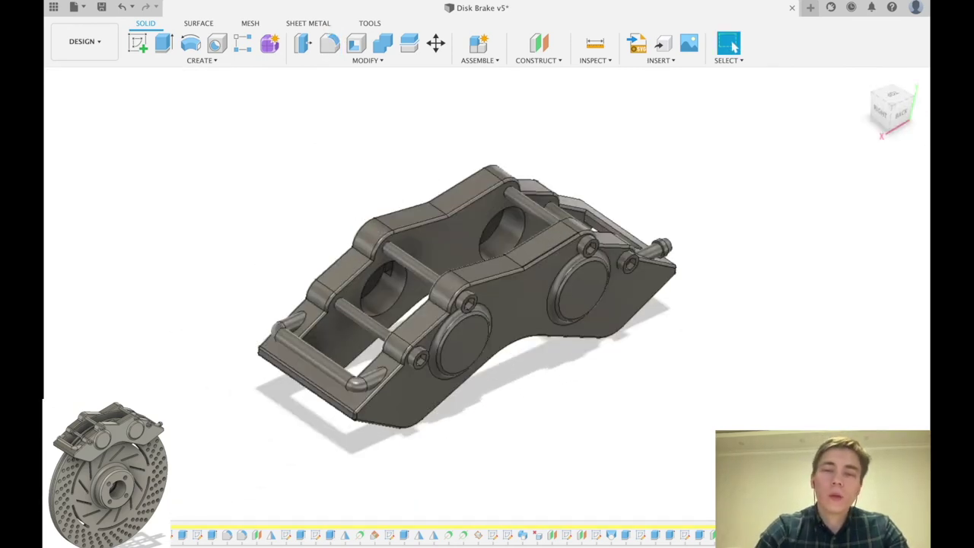
pyautogui.moveTo(586, 272)
pyautogui.keyDown('shift'); pyautogui.mouseDown(button='middle')
pyautogui.moveTo(573, 296)
pyautogui.moveTo(540, 285)
pyautogui.moveTo(719, 341)
pyautogui.moveTo(631, 320)
pyautogui.moveTo(695, 250)
pyautogui.moveTo(568, 273)
pyautogui.mouseUp(button='middle'); pyautogui.keyUp('shift')
pyautogui.scroll(-2, 586, 275)
pyautogui.scroll(3, 602, 286)
pyautogui.scroll(-2, 600, 315)
pyautogui.scroll(2, 595, 290)
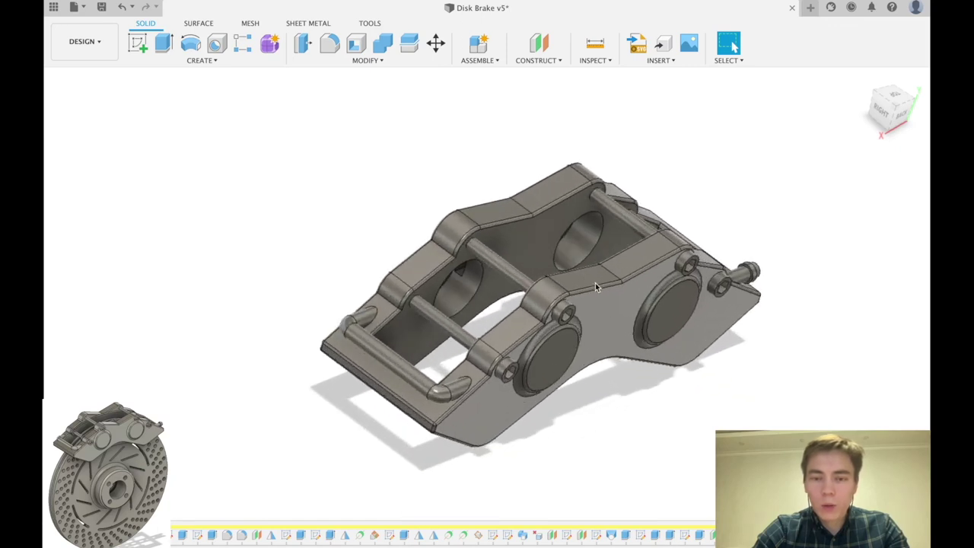